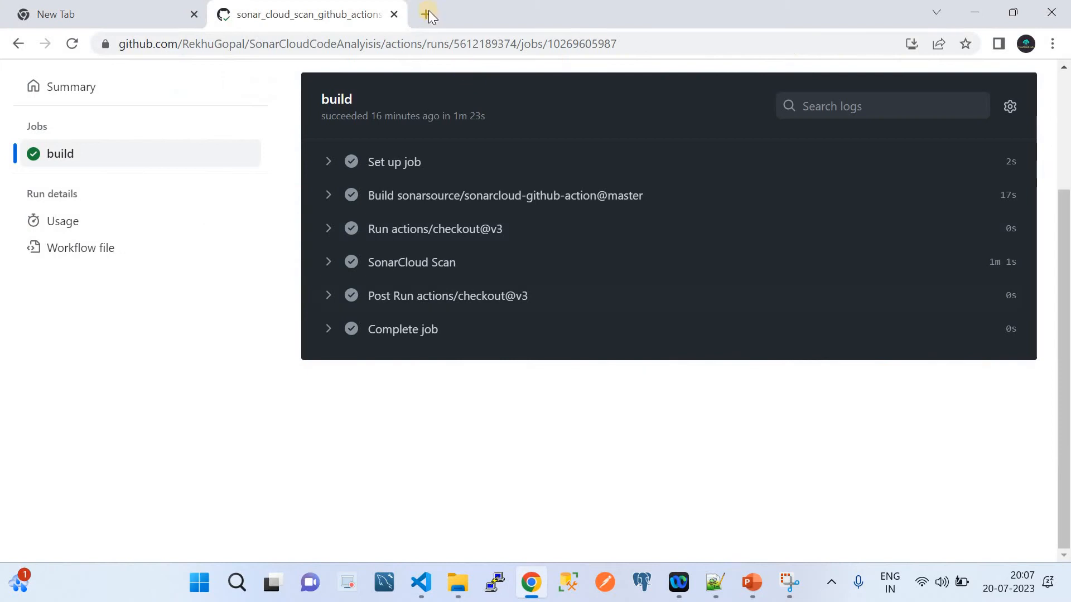
Step: Open a spare browser tab and display the GitHub account's full repository list from the SonarCloudCodeAnalyisis repository's workflow run page
click(428, 10)
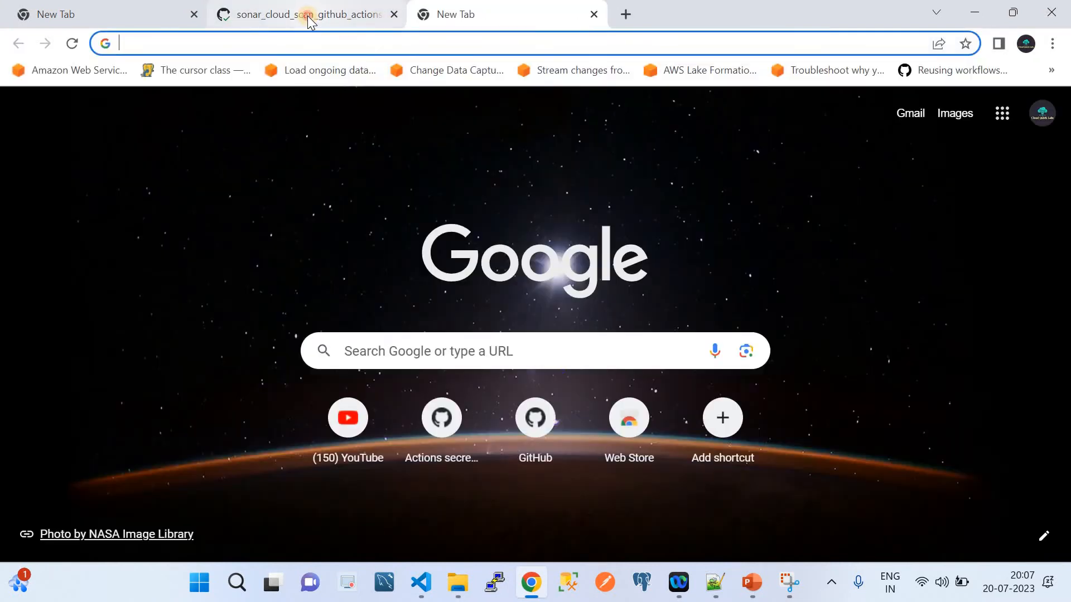
click(307, 16)
scroll(232, 233, up, 3)
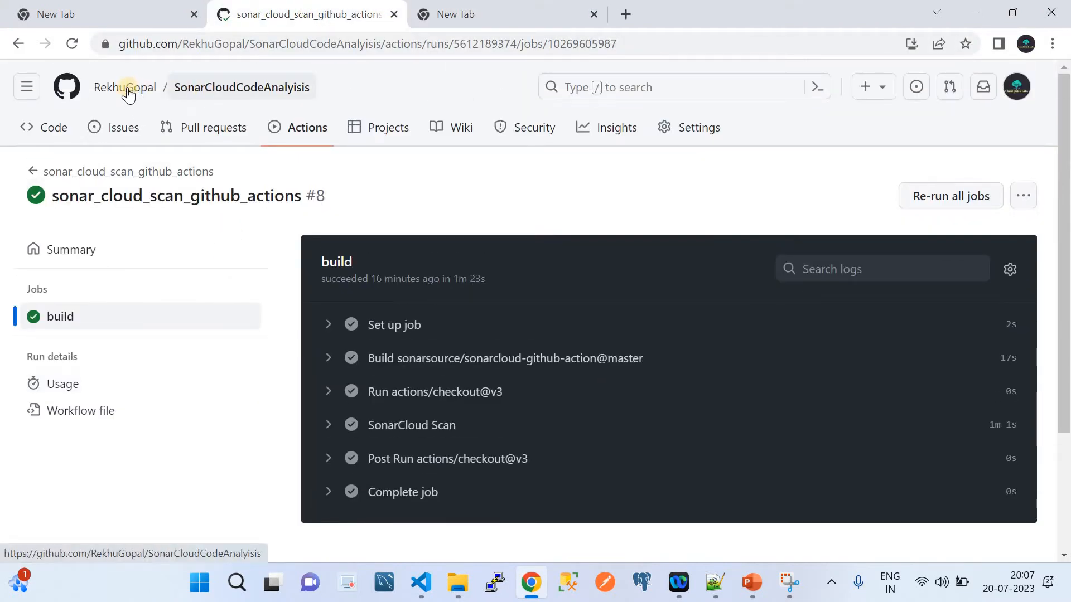
click(127, 90)
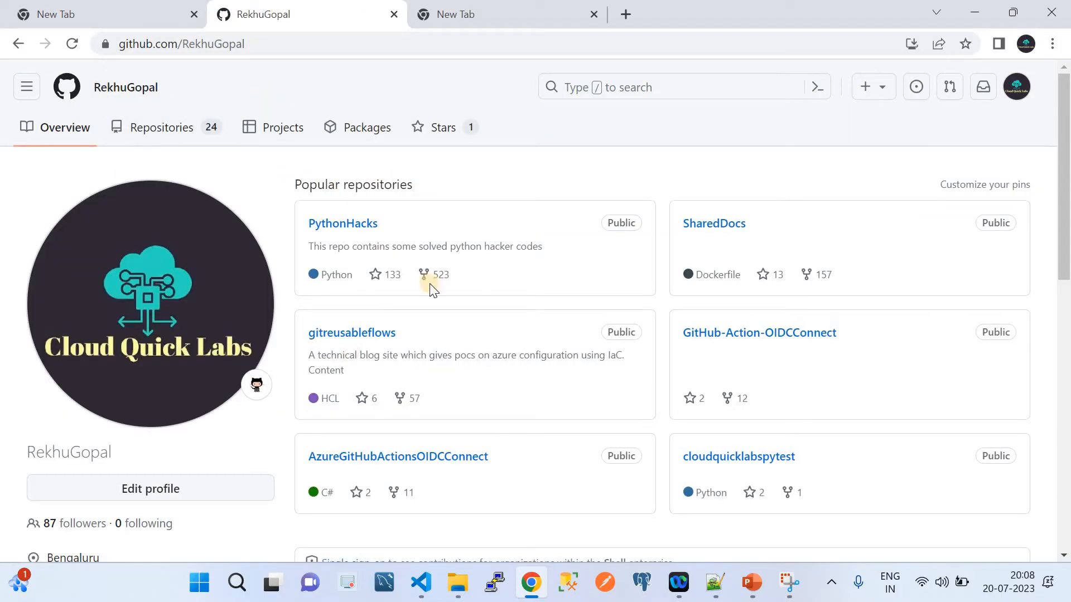
click(187, 134)
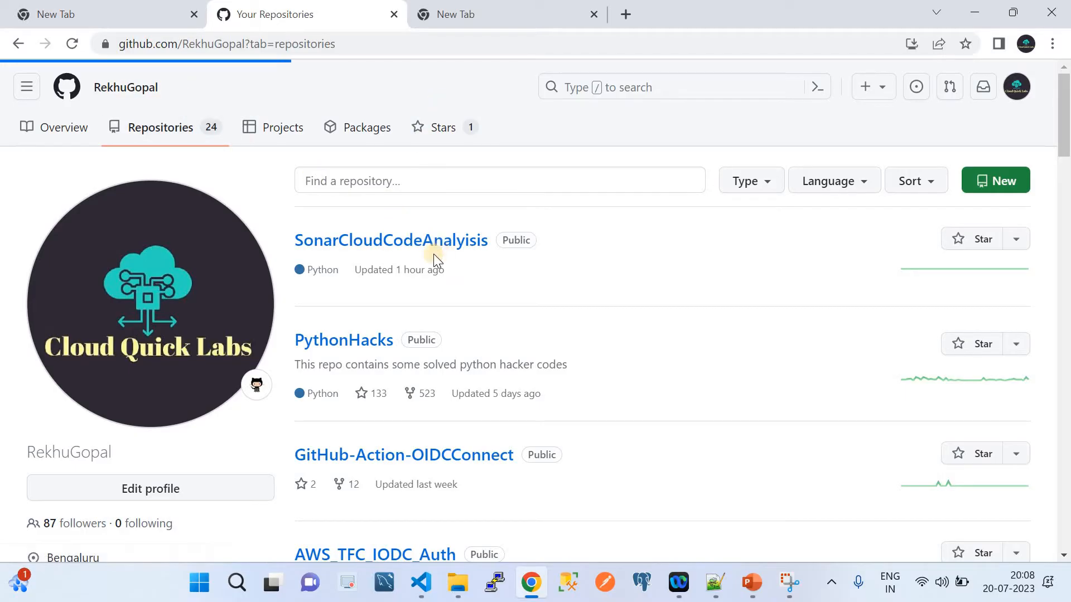
click(484, 8)
click(475, 39)
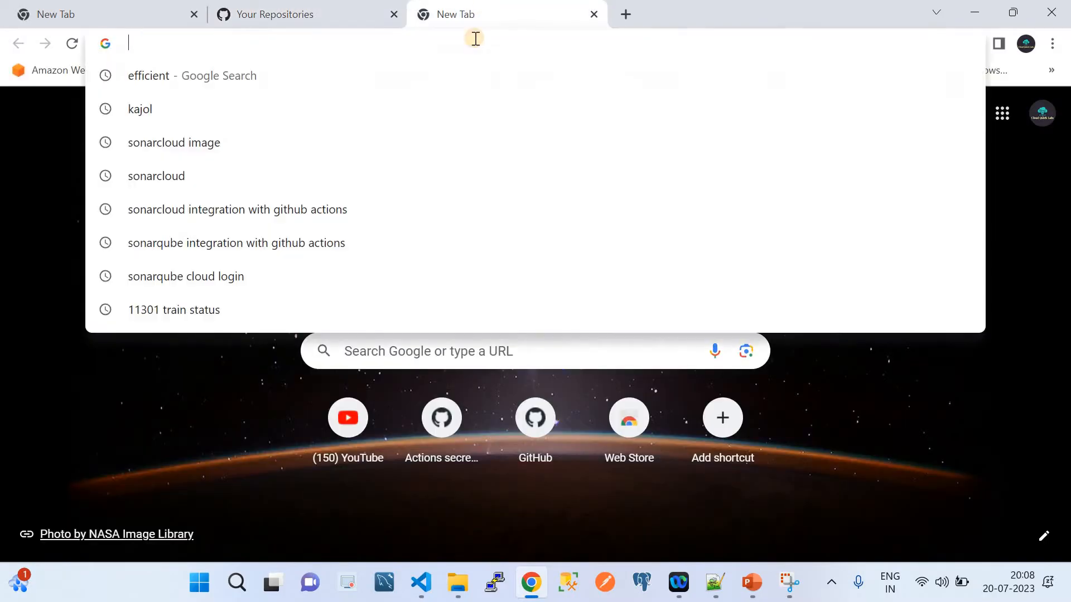
text(https://sonarcloud.io/)
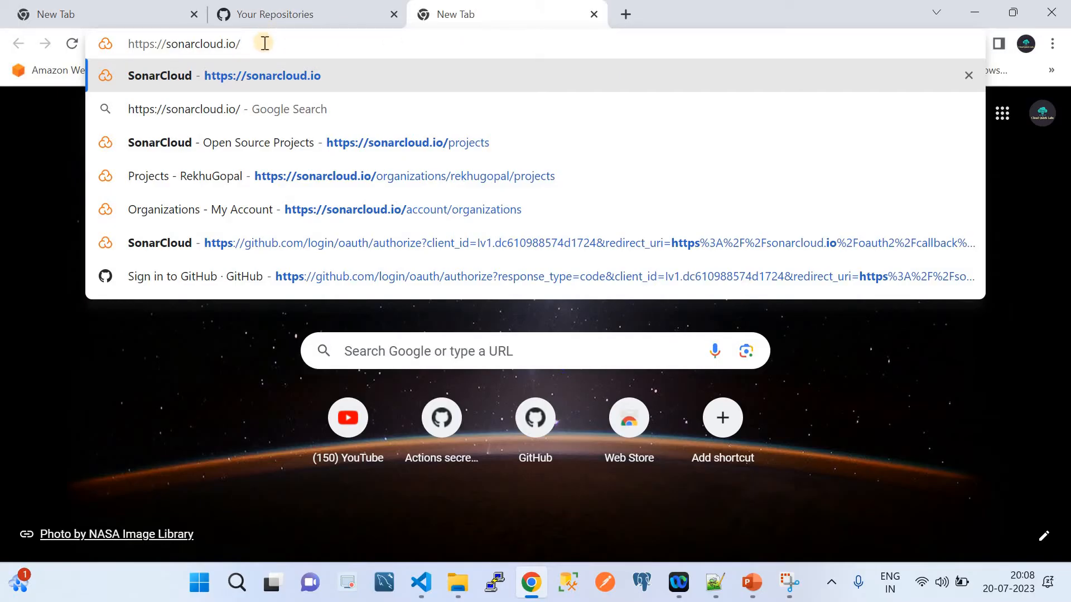
key(Return)
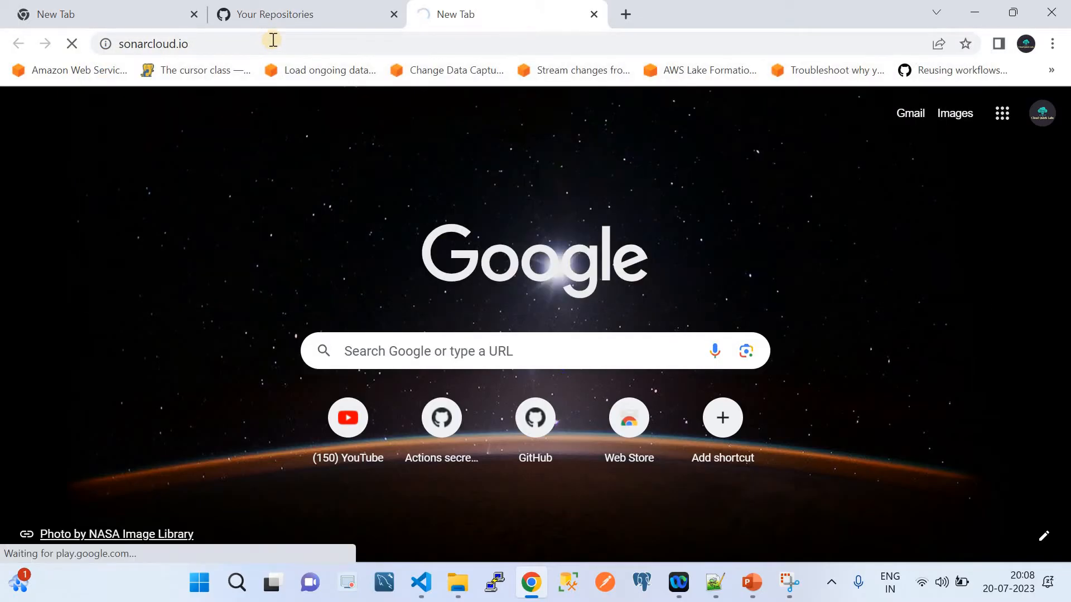
click(342, 7)
click(529, 7)
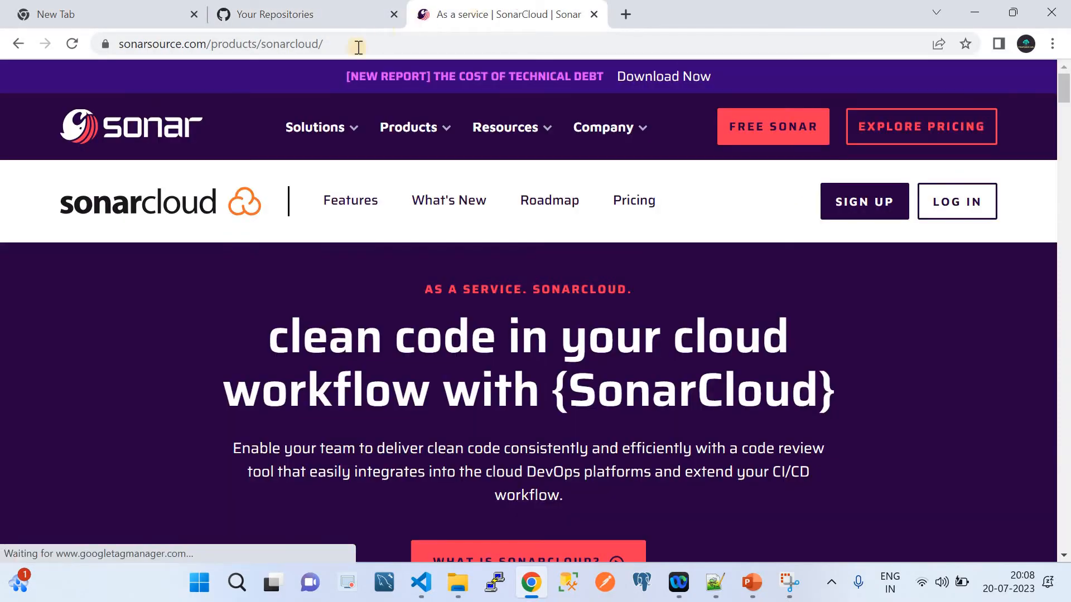
Step: Sign up for SonarCloud using the GitHub account
mouse_move(315, 128)
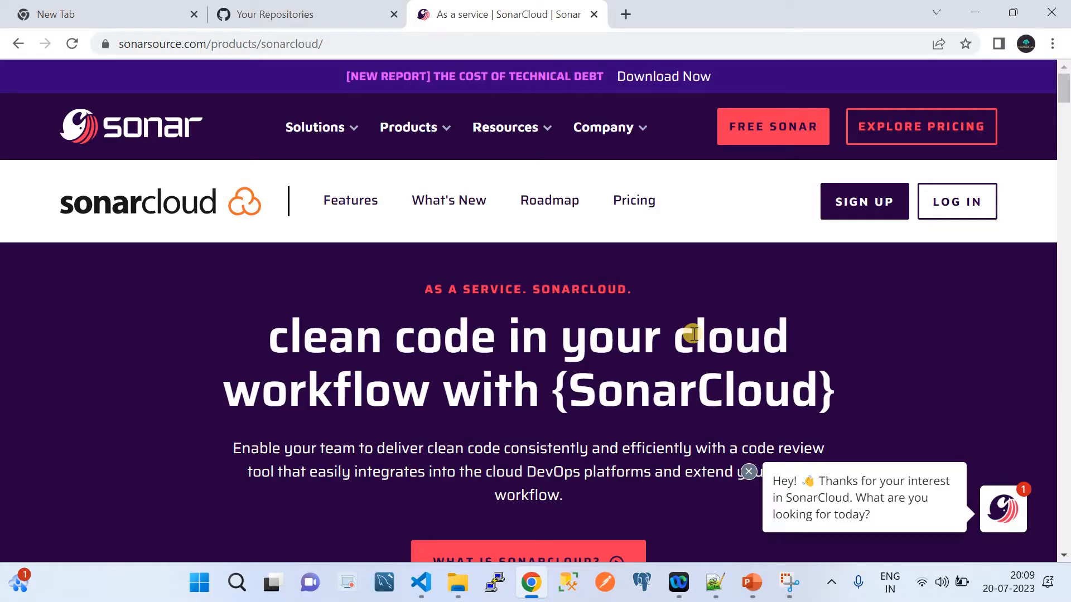
click(844, 200)
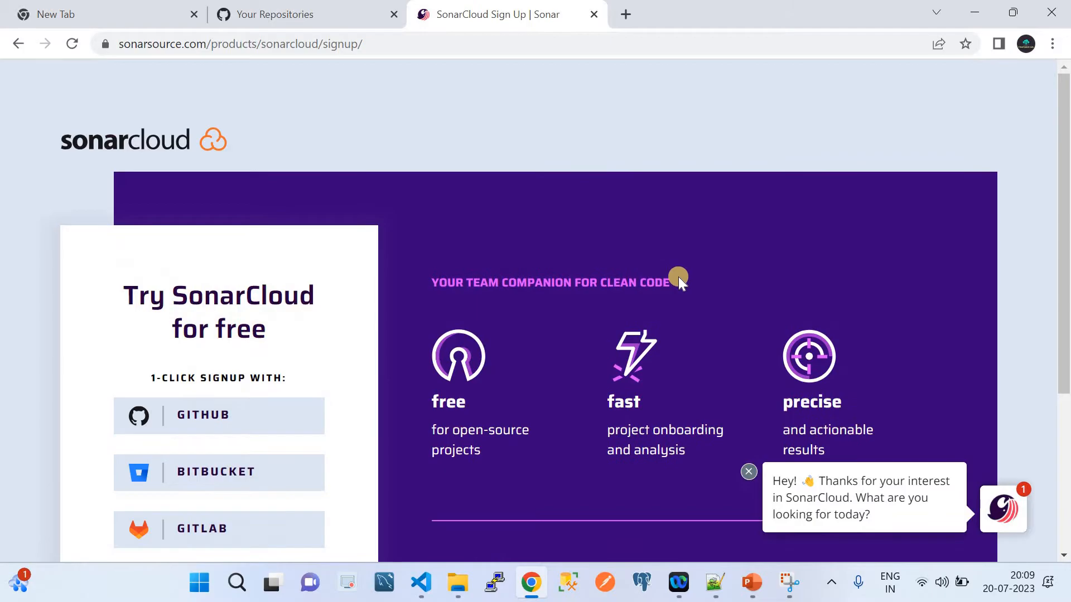
scroll(679, 277, down, 4)
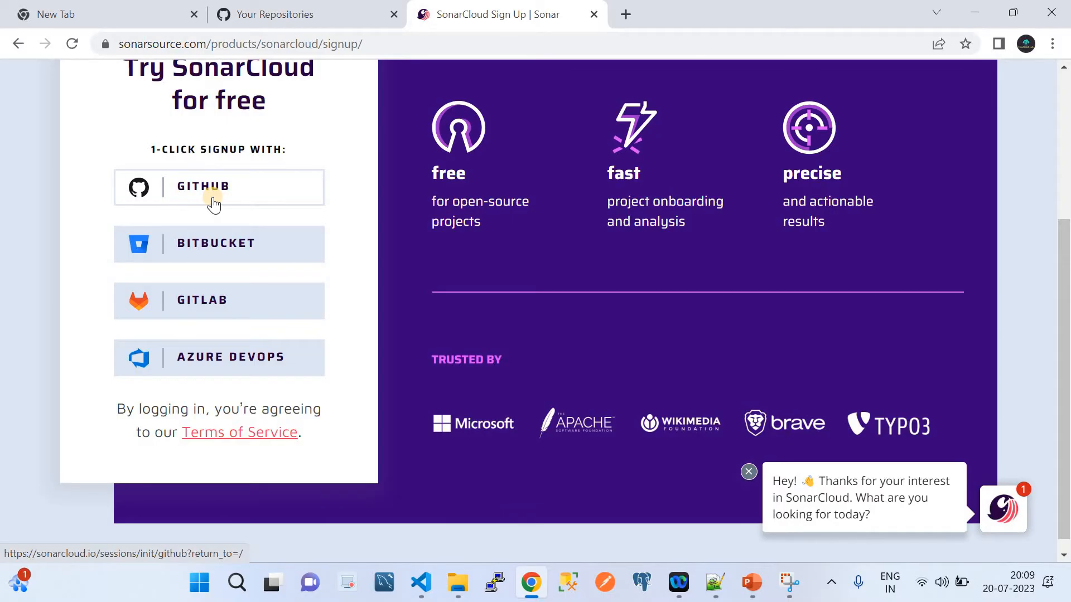
click(274, 190)
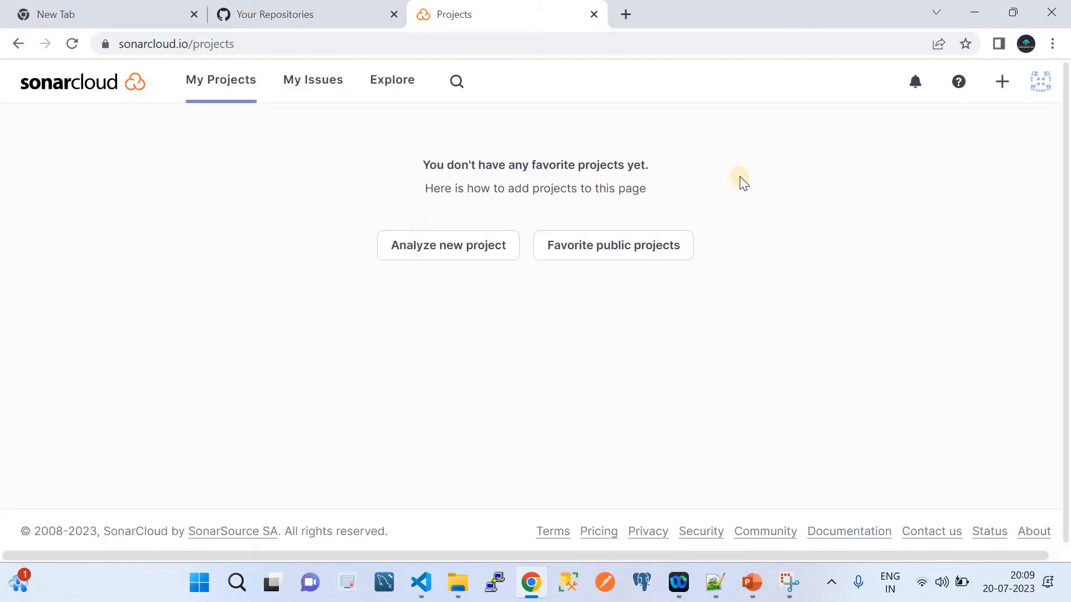
Step: Reload the GitHub repository list and open the SonarCloudCodeAnalyisis repository
click(306, 12)
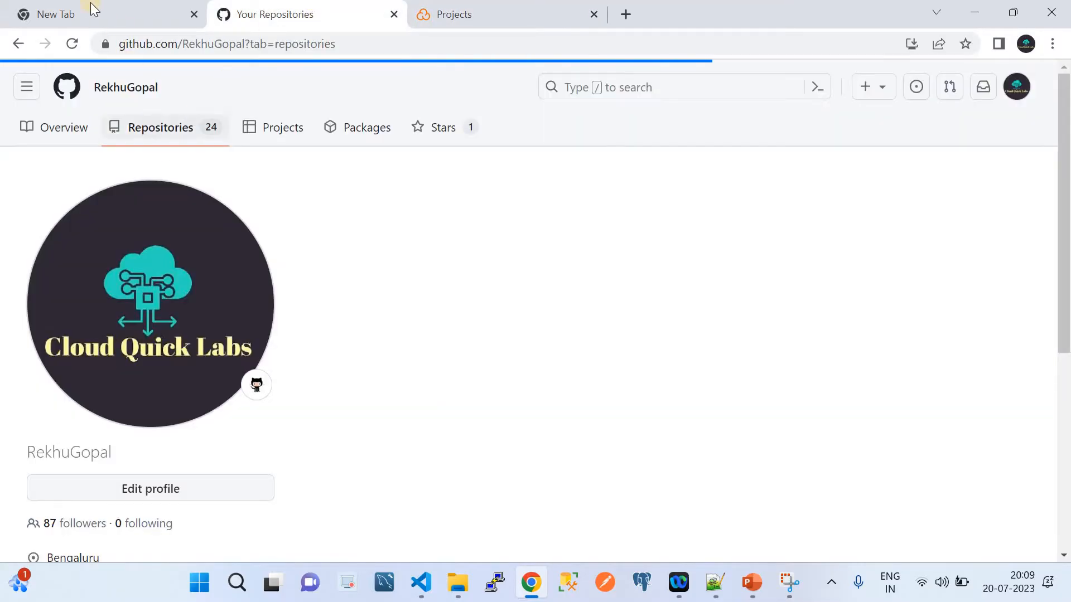
click(72, 43)
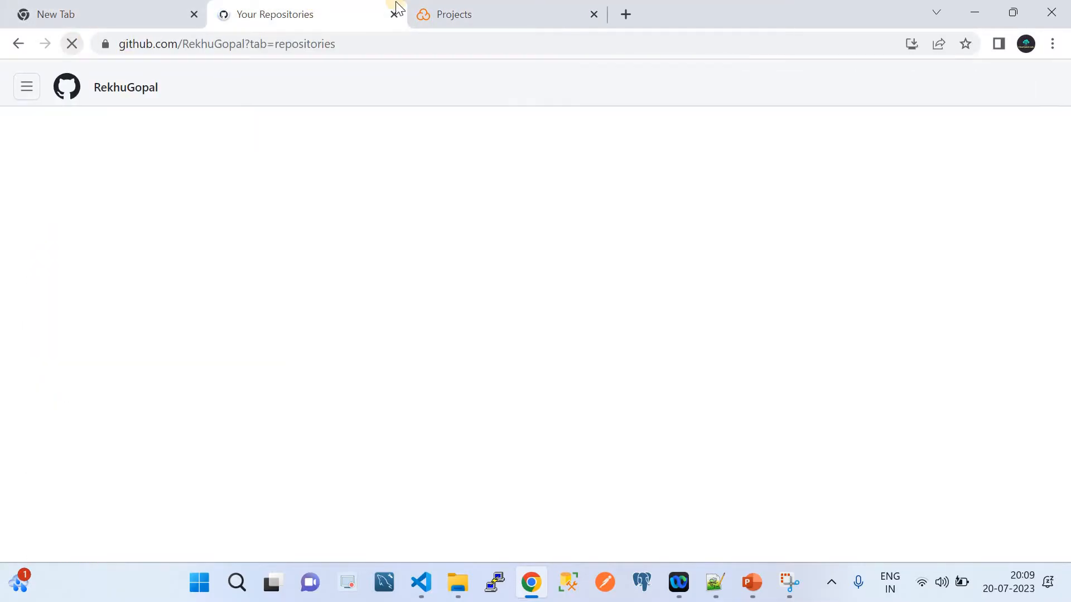
click(441, 13)
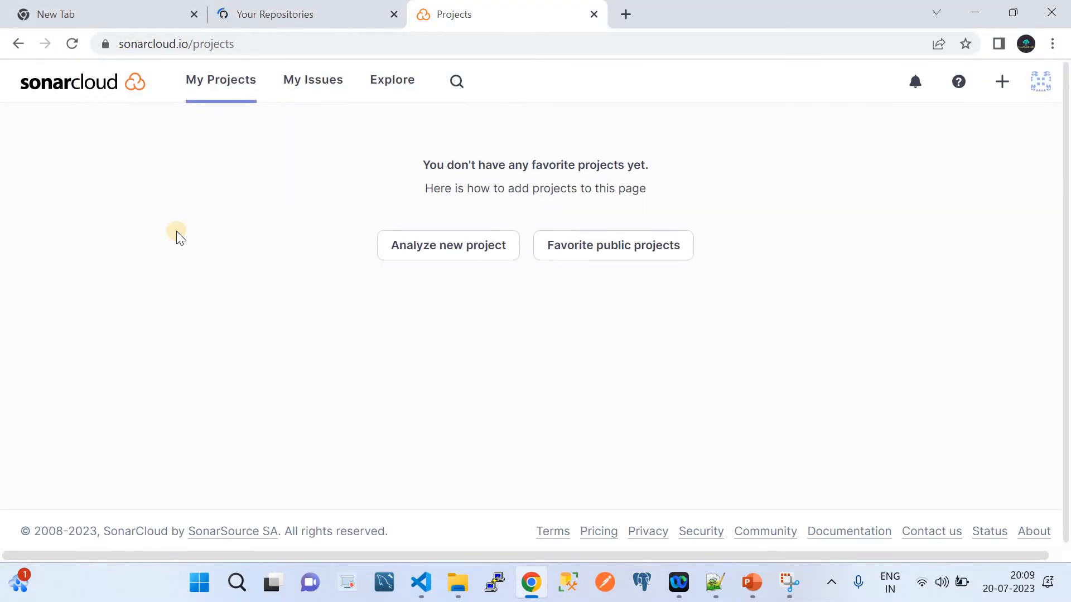
click(295, 11)
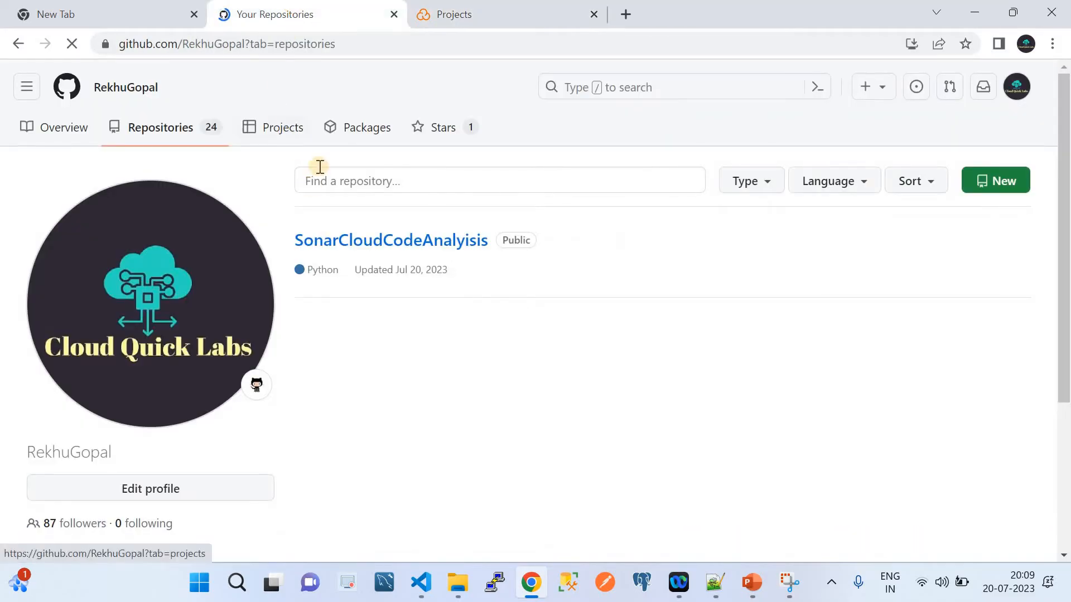
click(375, 241)
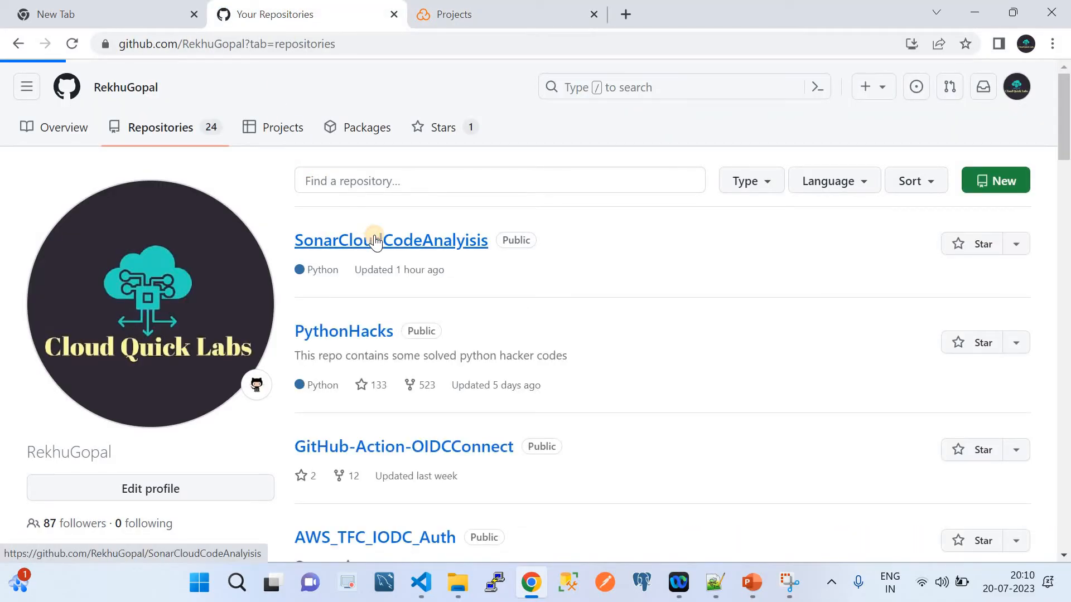
Step: Return to SonarCloud and log out of the account
click(499, 8)
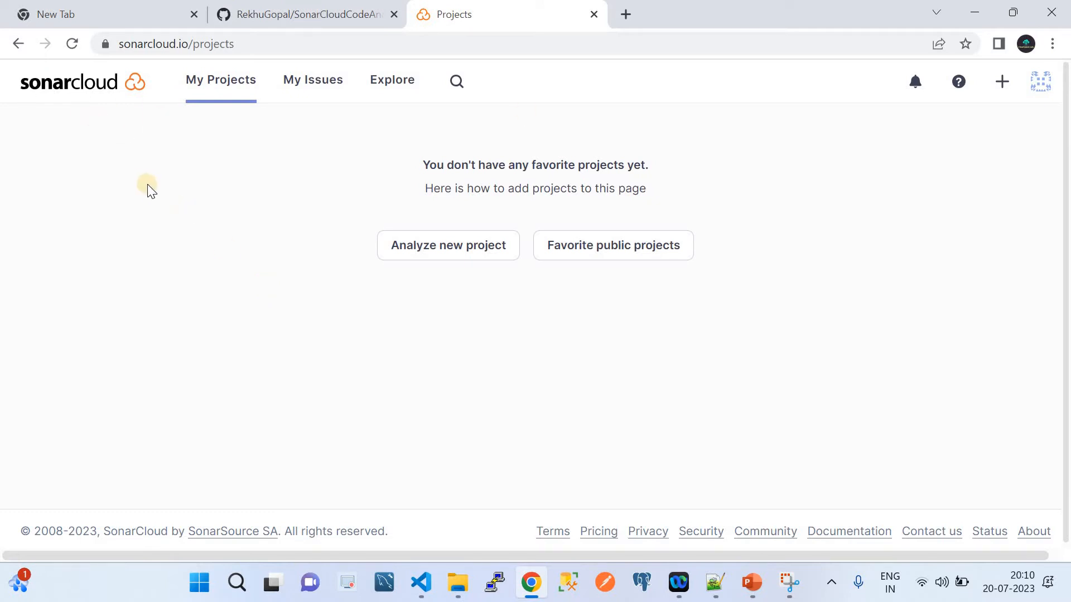
click(1037, 84)
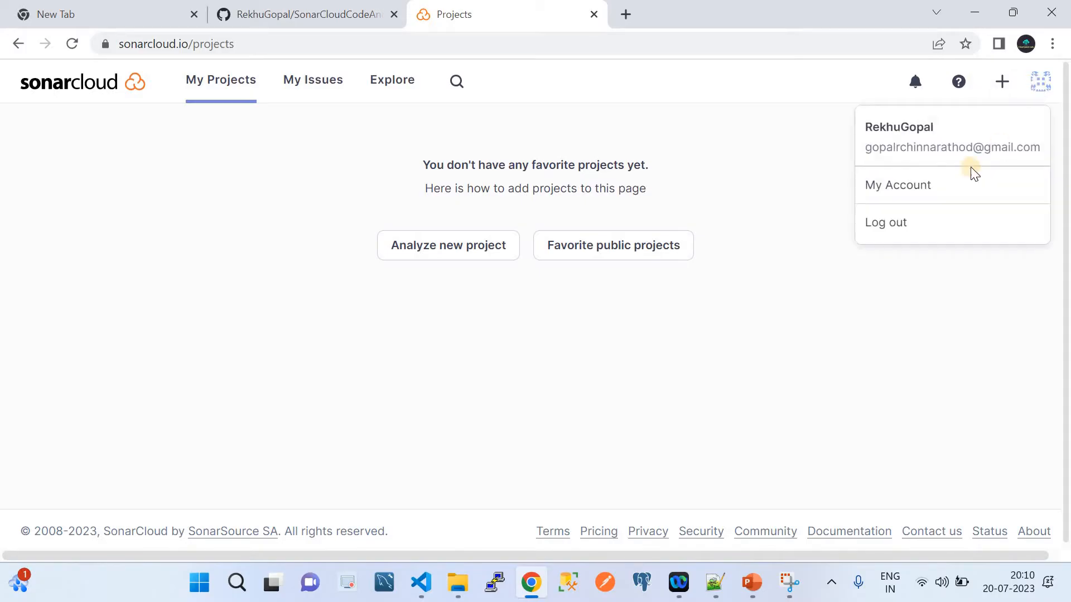
click(894, 223)
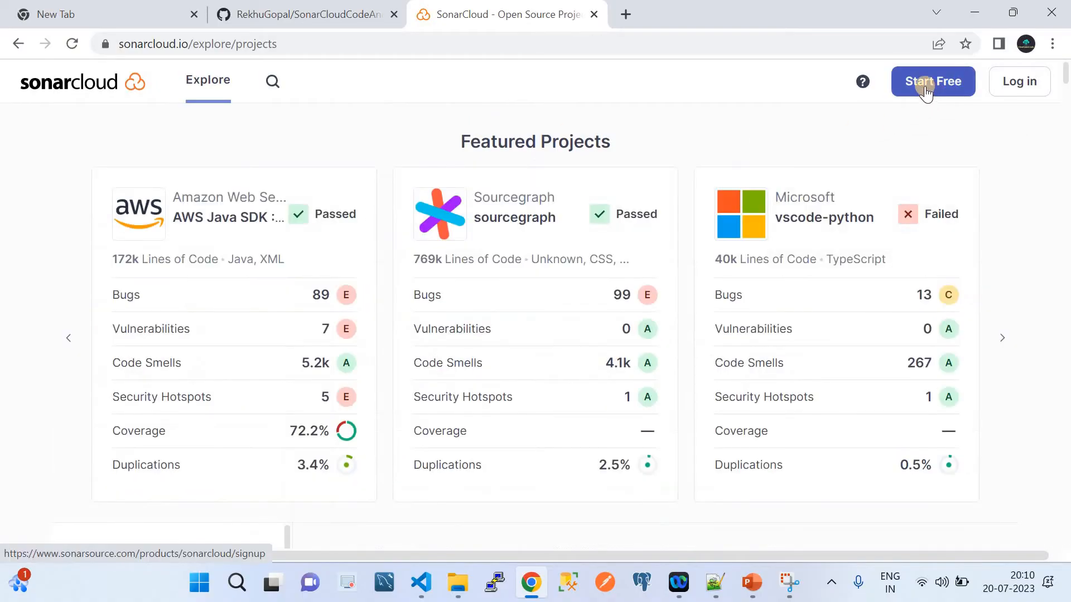
Step: Examine the sign-up options for a free SonarCloud account and return to the public projects page
click(924, 86)
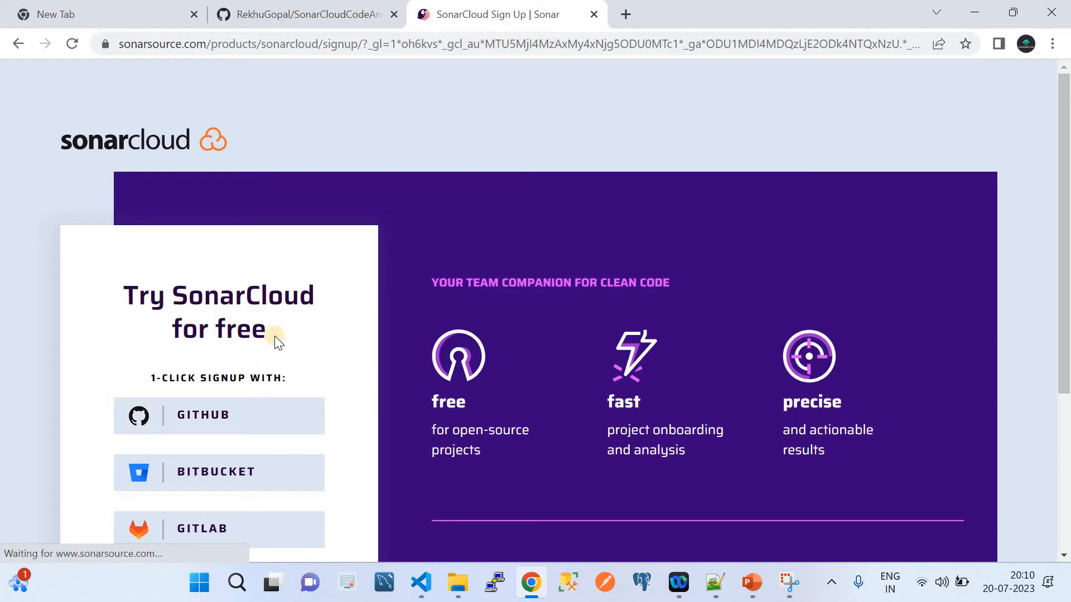
scroll(275, 335, down, 2)
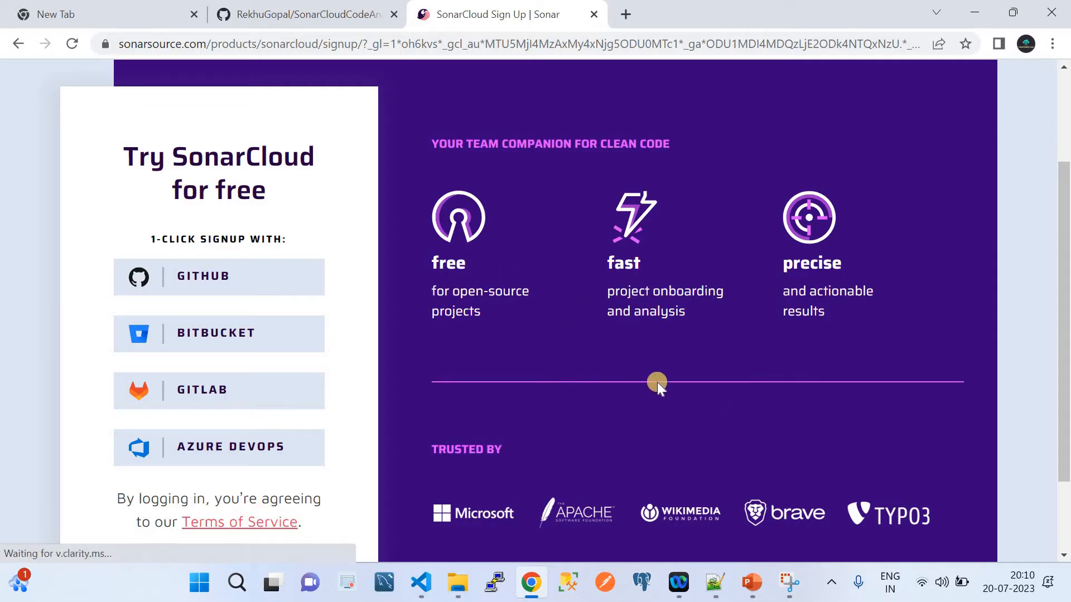
click(17, 46)
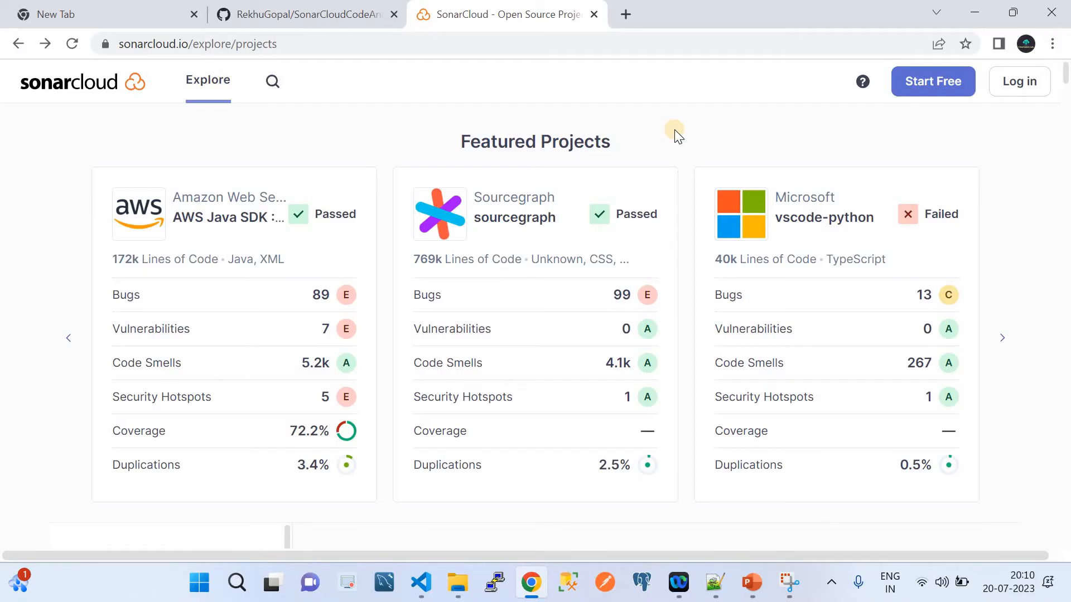
Step: Log in to SonarCloud with the GitHub account
click(1020, 85)
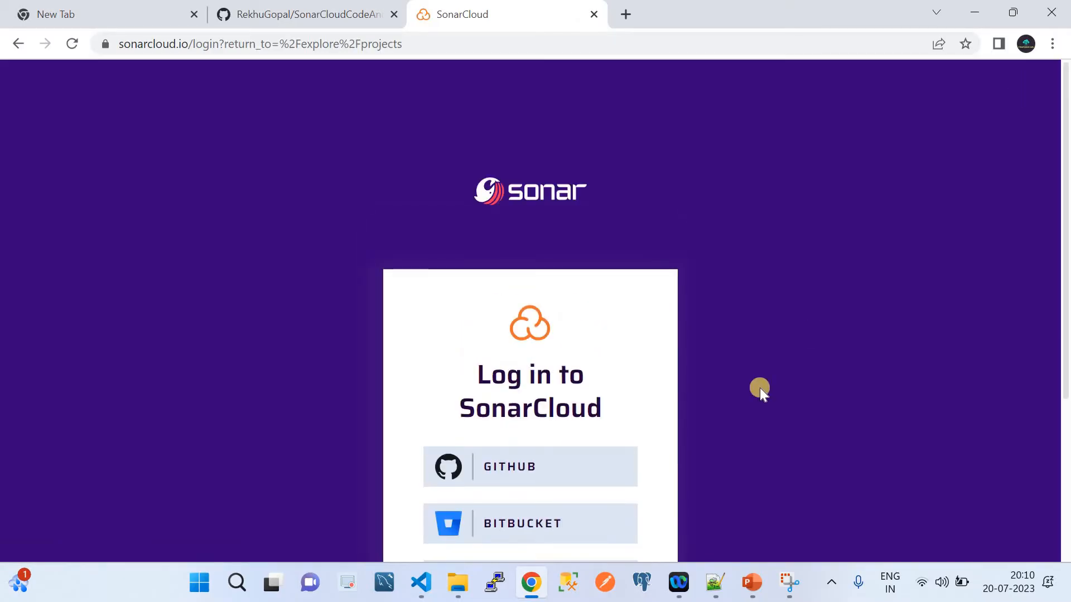
click(567, 457)
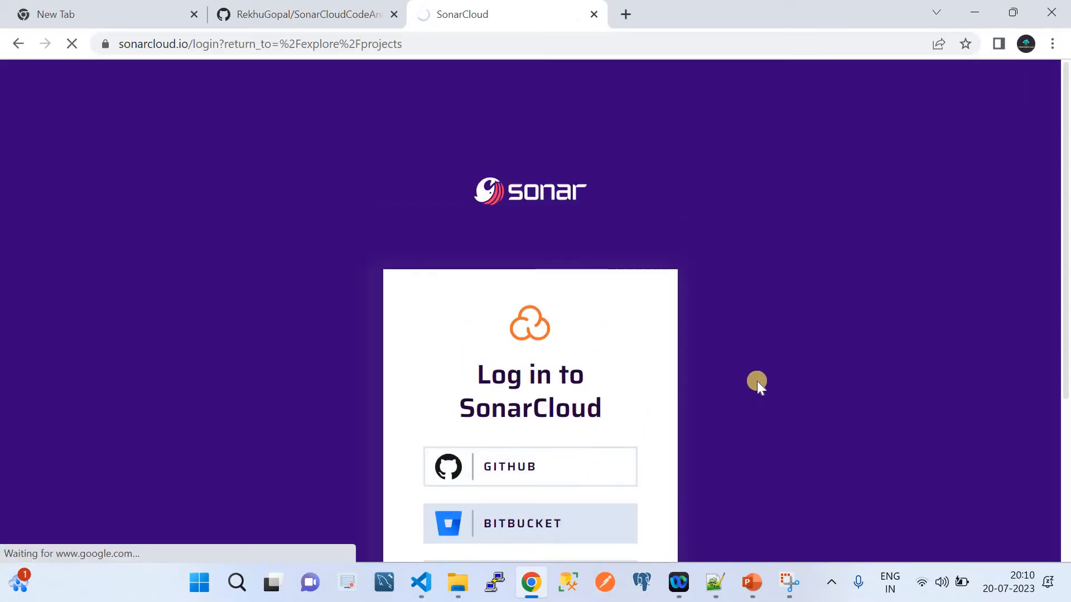
scroll(757, 381, down, 4)
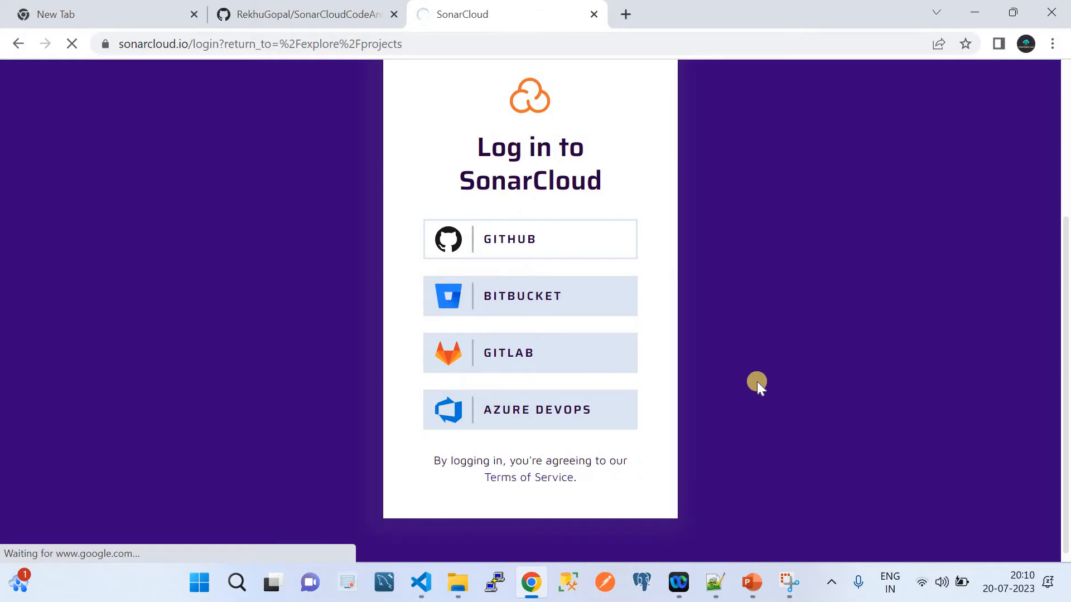
click(497, 254)
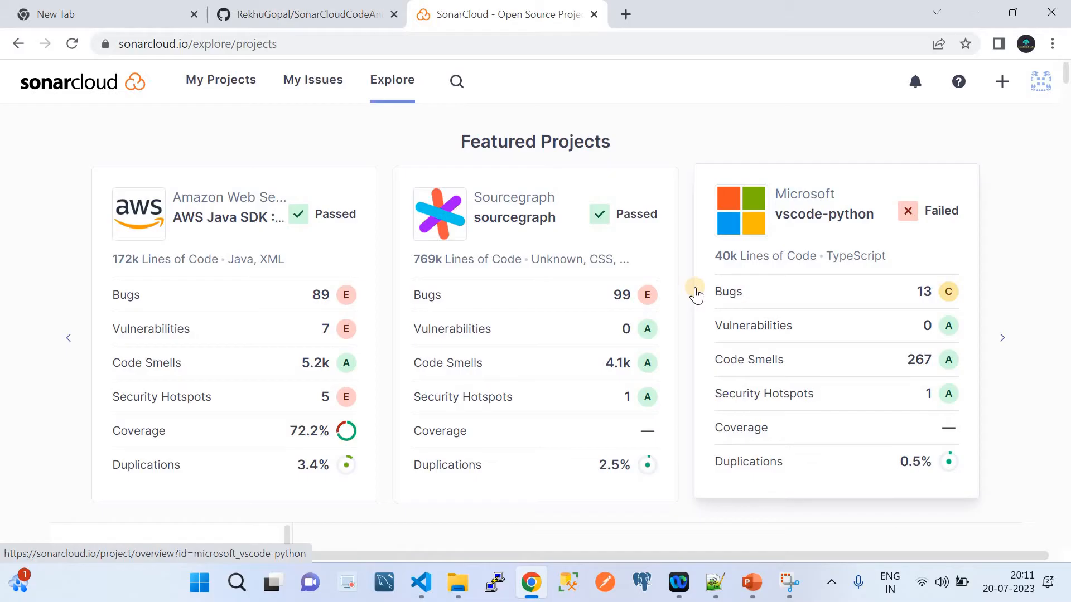
Step: Show the personal projects page in SonarCloud and check which account is signed in
click(225, 90)
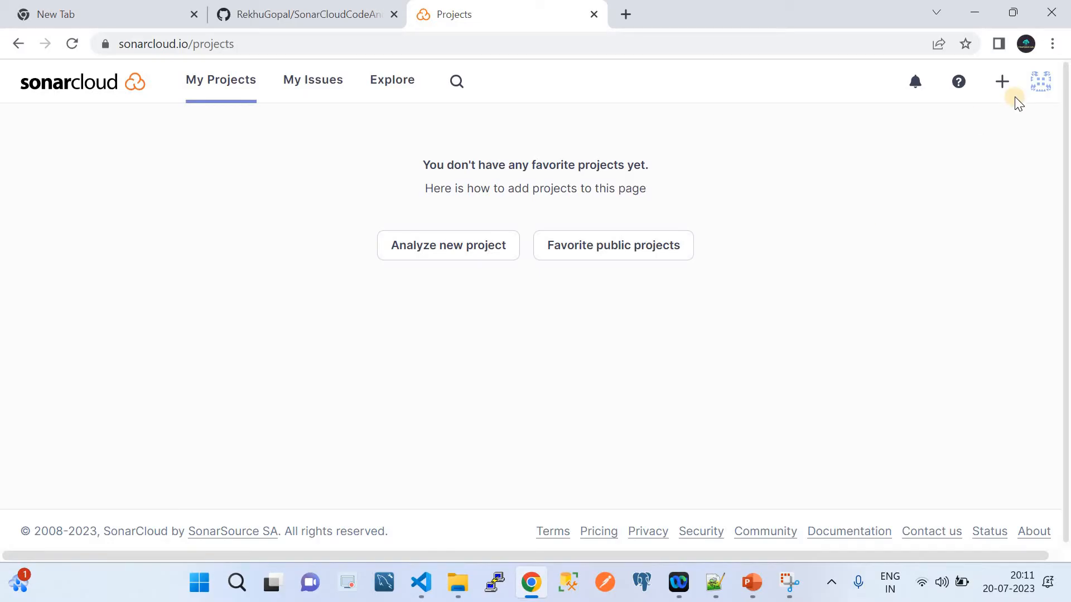
click(1041, 91)
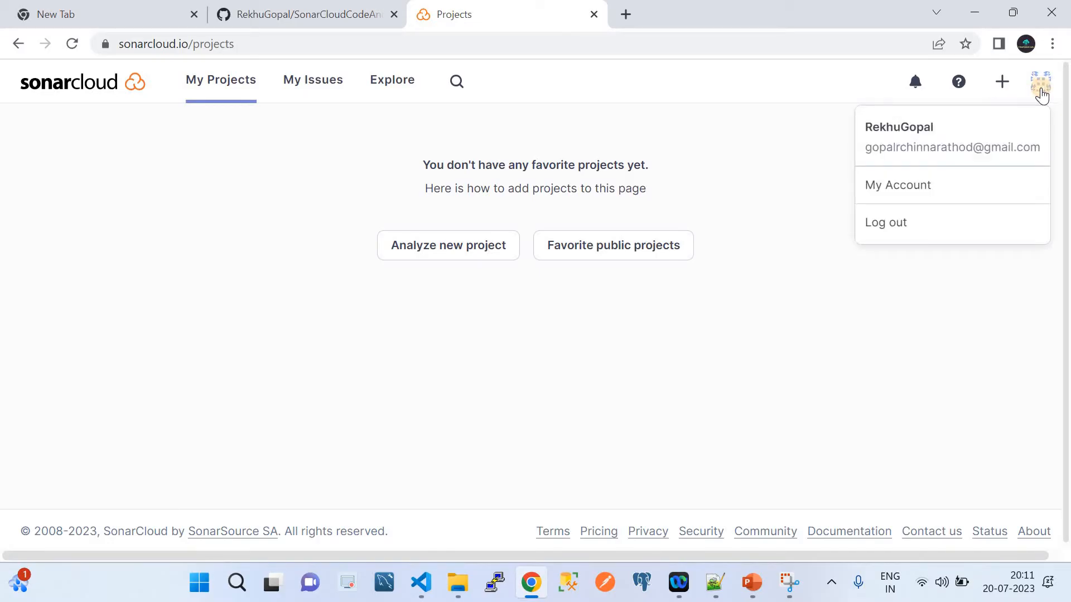
click(567, 382)
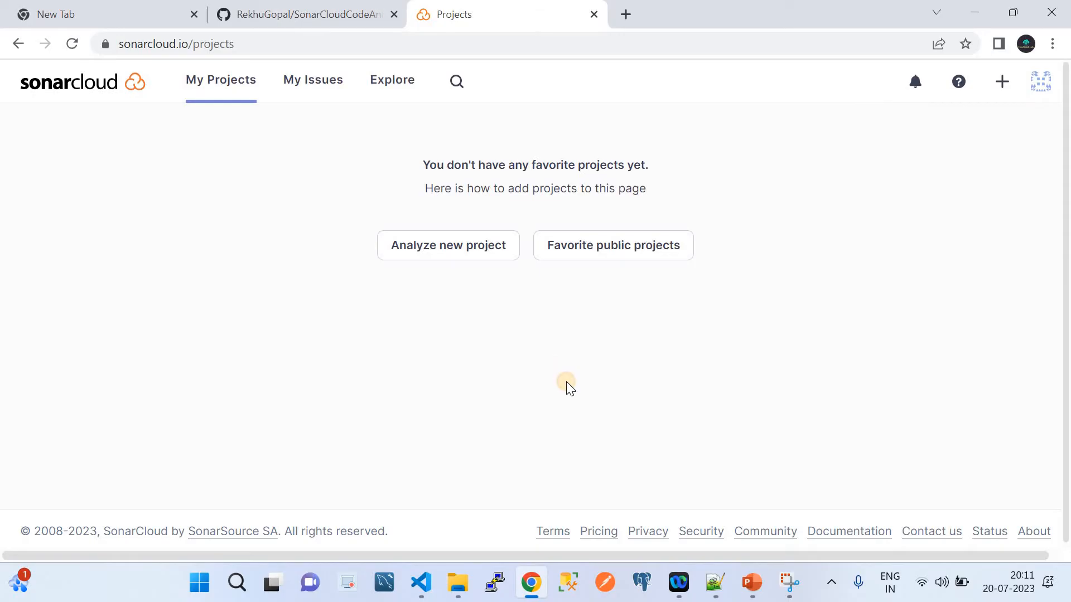
Step: Start analyzing a new project by importing the personal GitHub account, and bring up the SonarCloud app's repository access settings
click(422, 249)
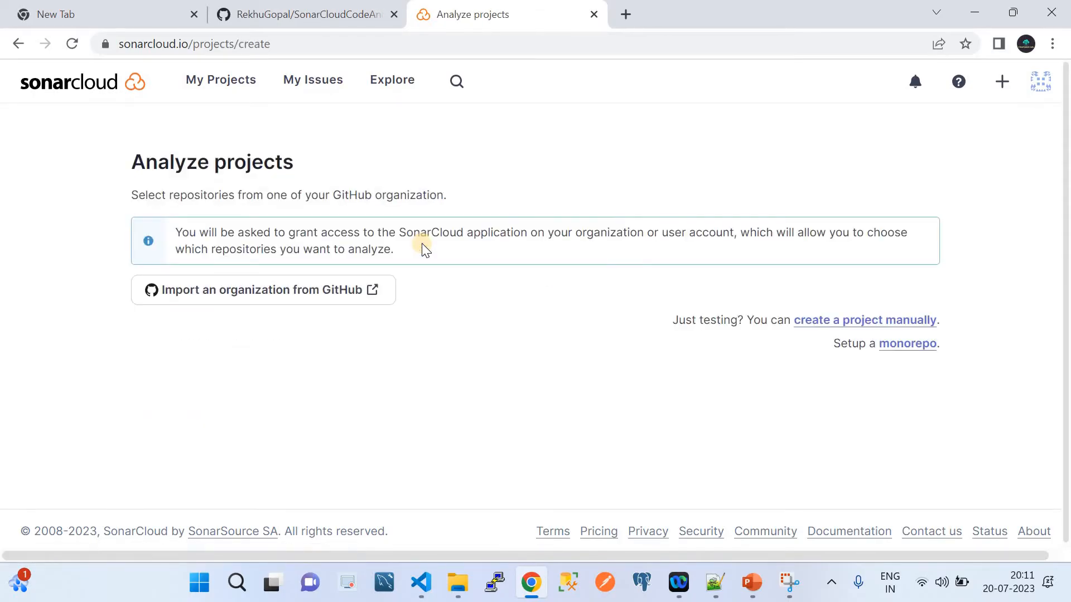
click(307, 301)
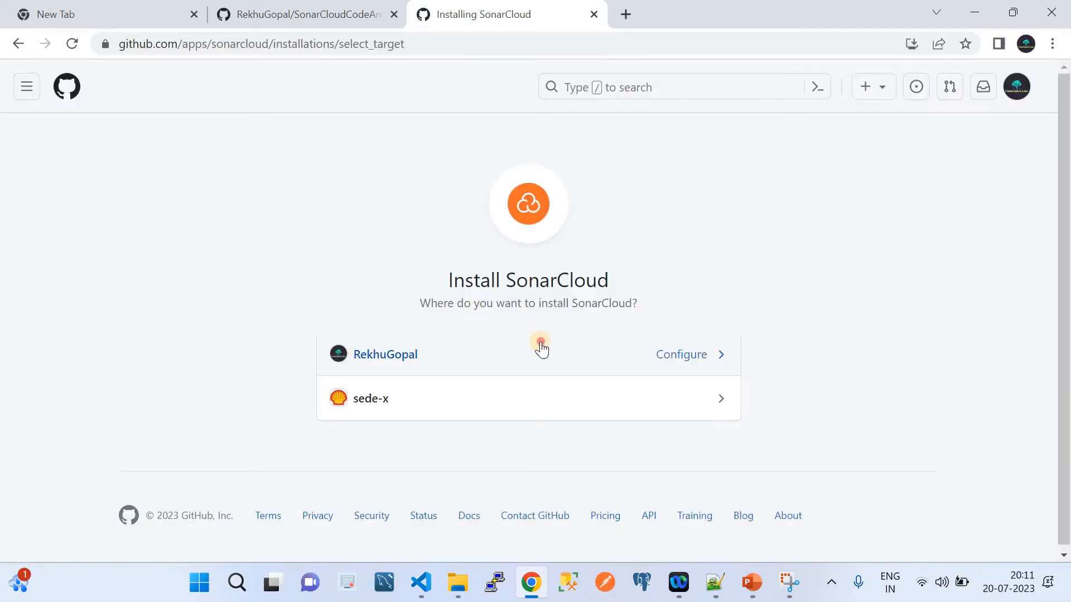
click(541, 348)
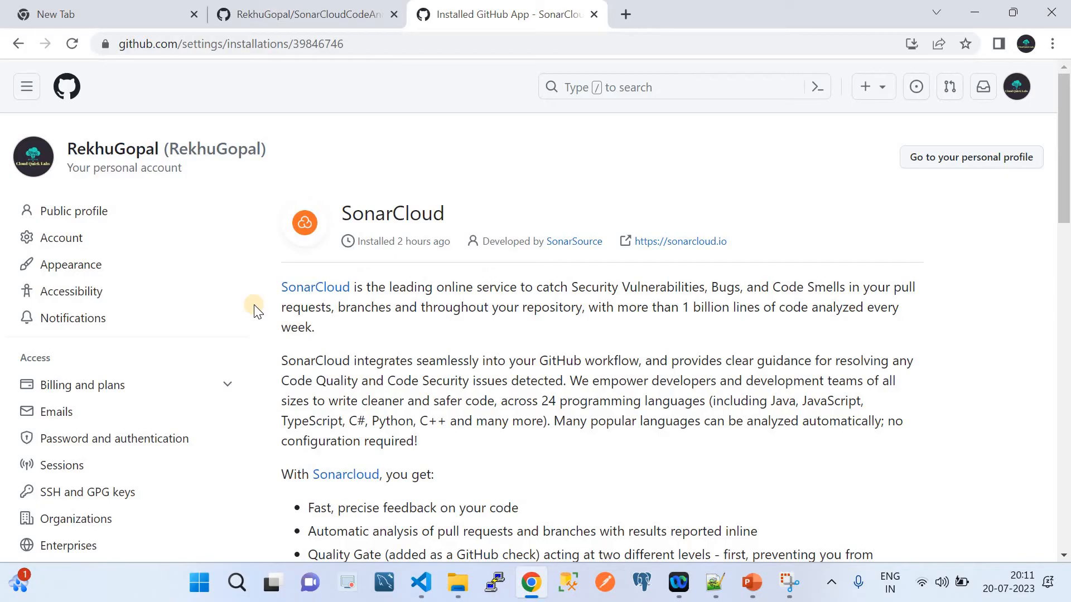
scroll(254, 304, down, 15)
scroll(253, 304, down, 3)
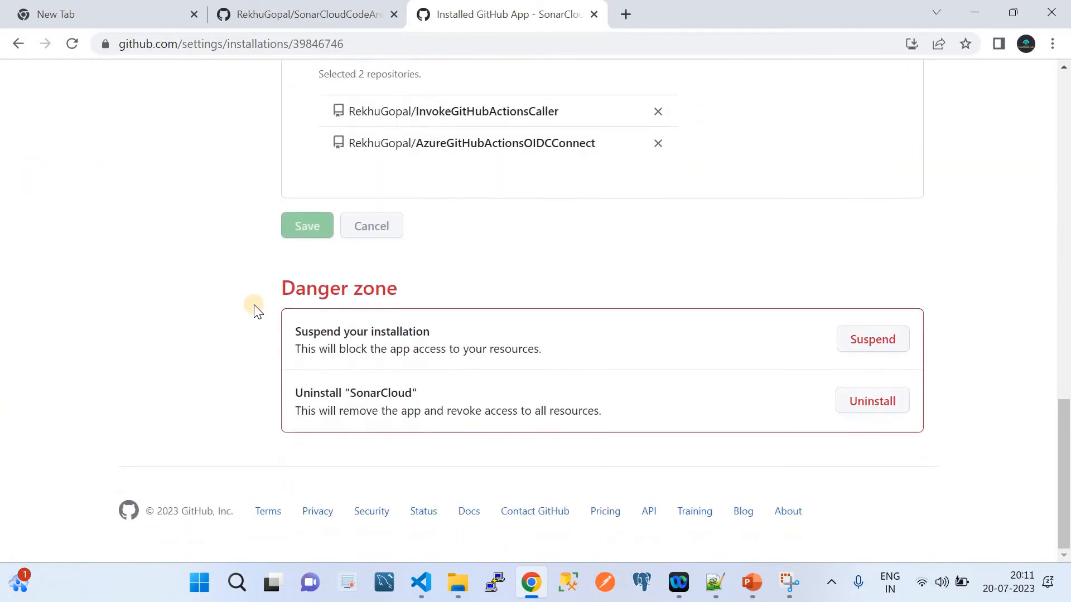
scroll(253, 304, up, 3)
scroll(439, 400, down, 1)
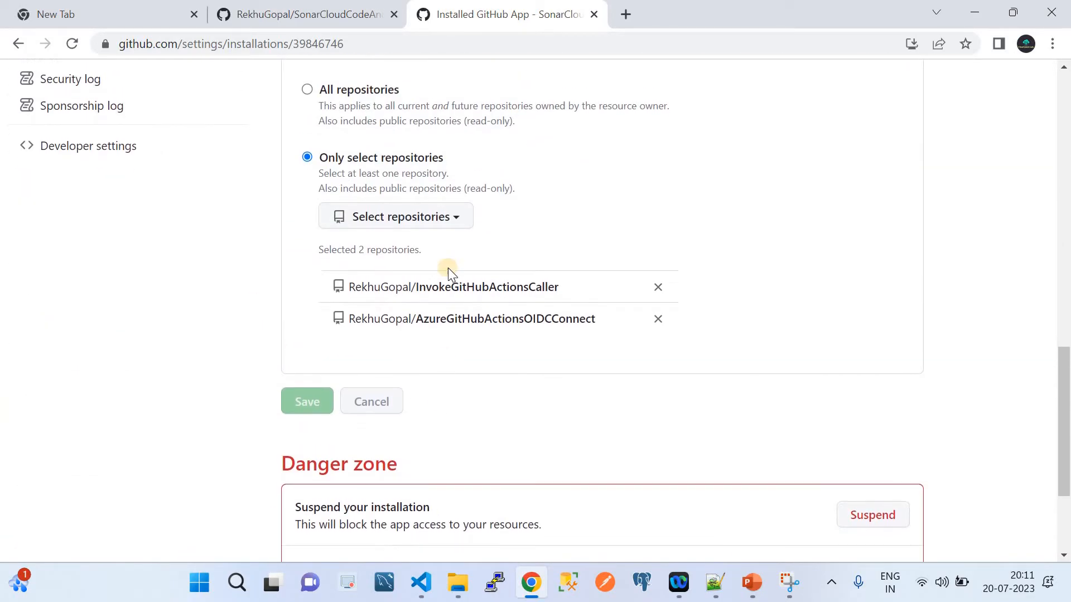
Step: Examine the SonarCloud app's description, its repository access settings and the list of selectable repositories without changing the selection
scroll(483, 411, down, 3)
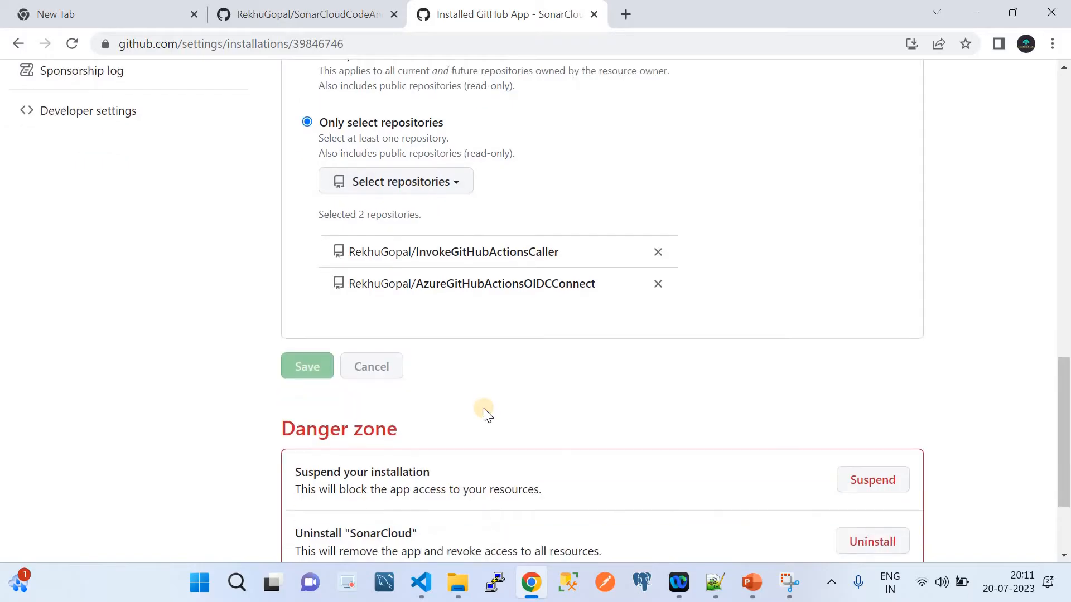
scroll(484, 411, up, 10)
scroll(484, 409, up, 10)
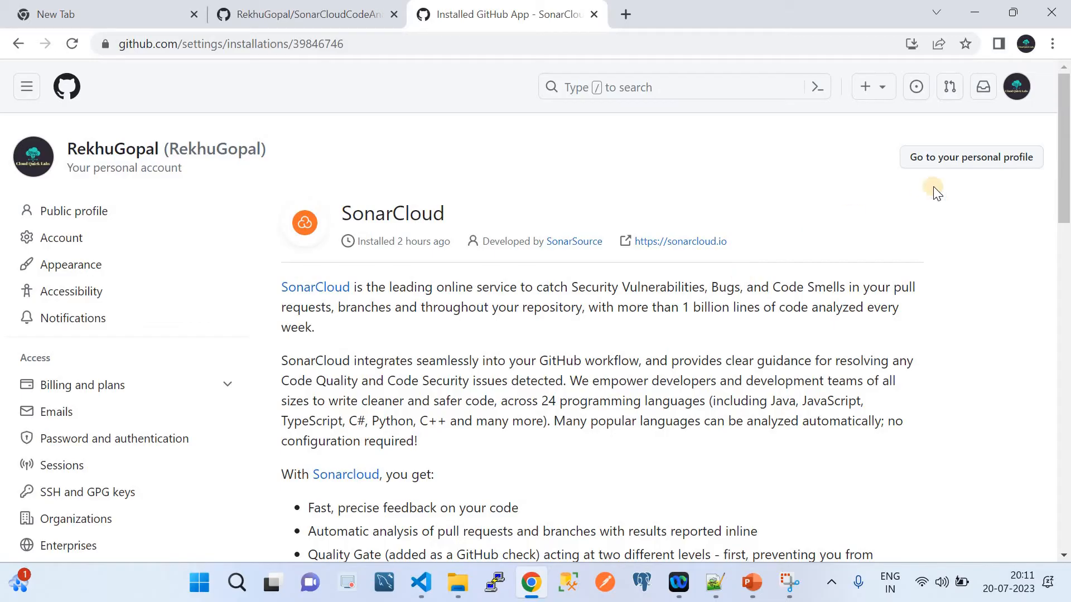
scroll(608, 349, down, 6)
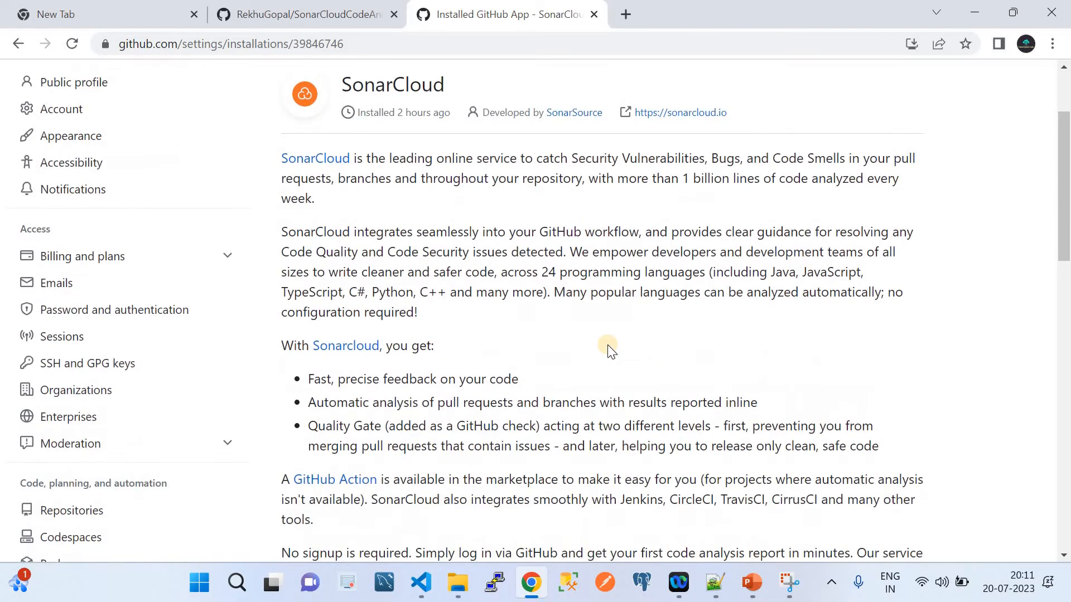
scroll(493, 260, up, 6)
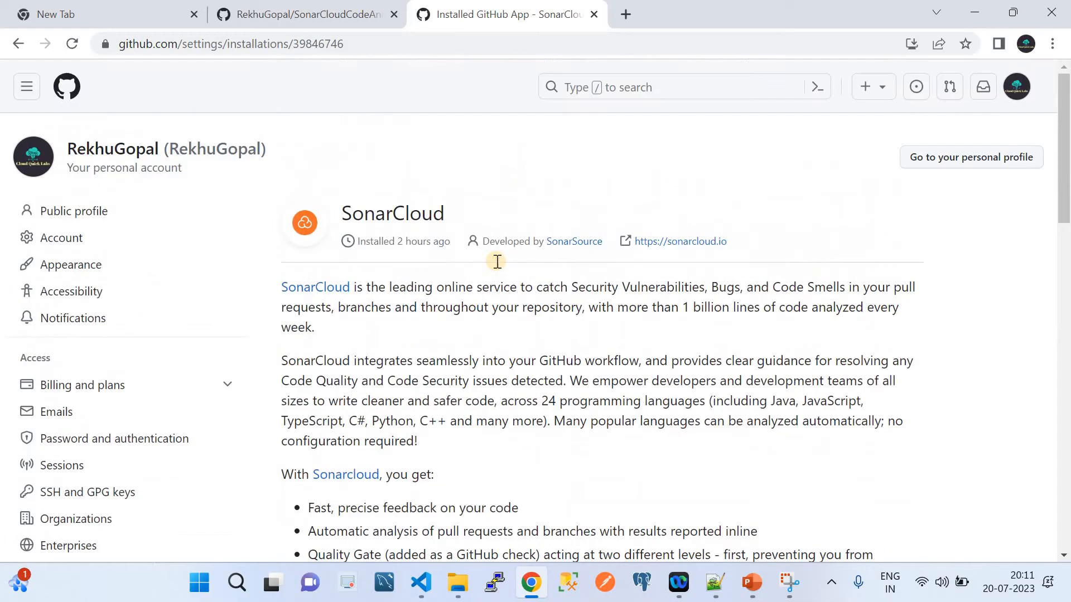
scroll(496, 263, down, 7)
scroll(498, 266, down, 10)
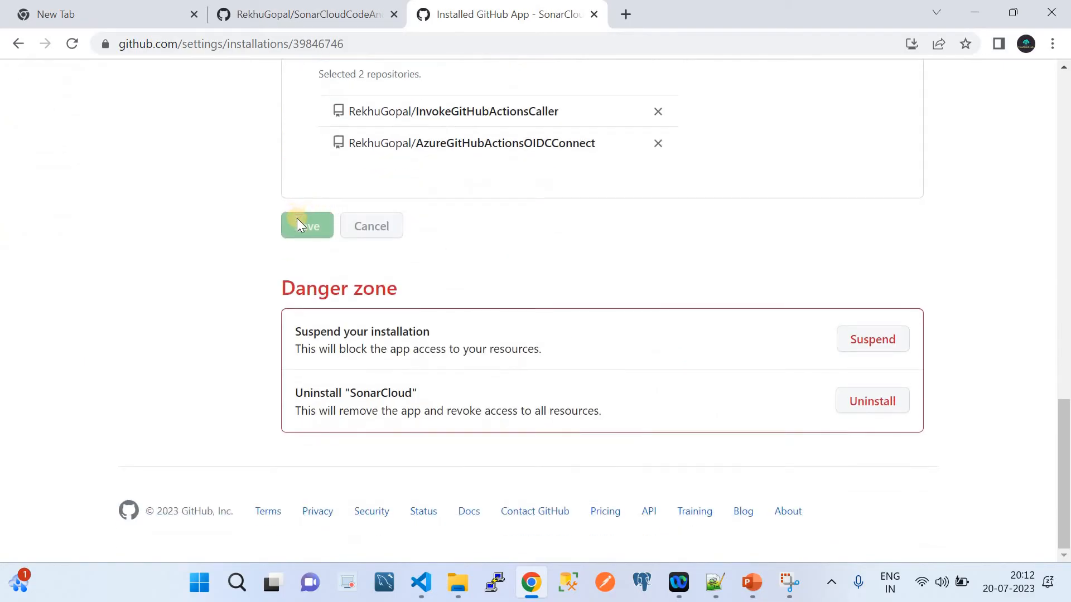
scroll(483, 201, up, 3)
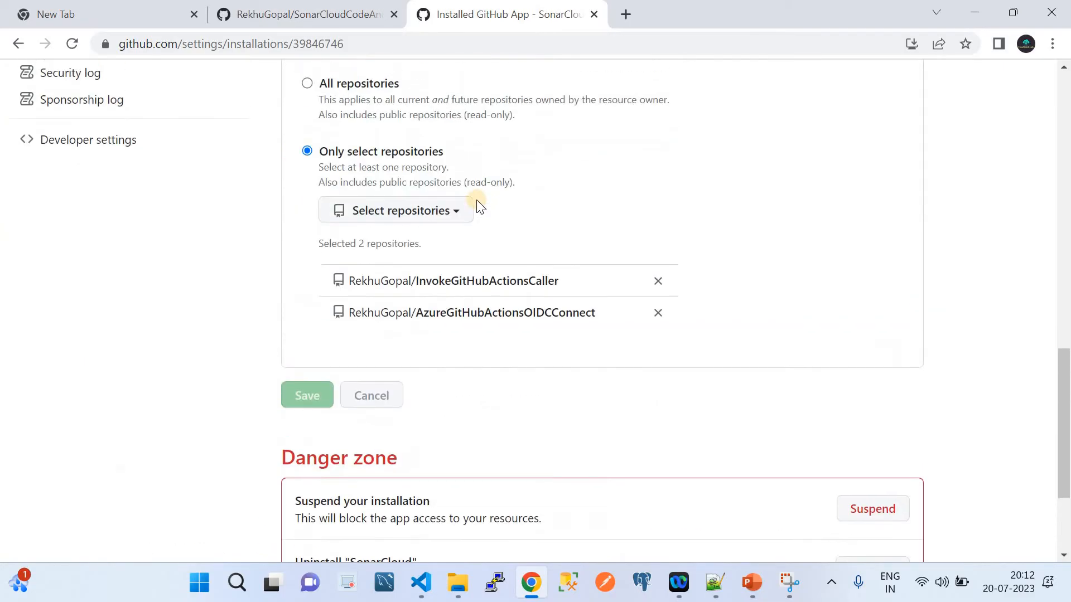
click(444, 213)
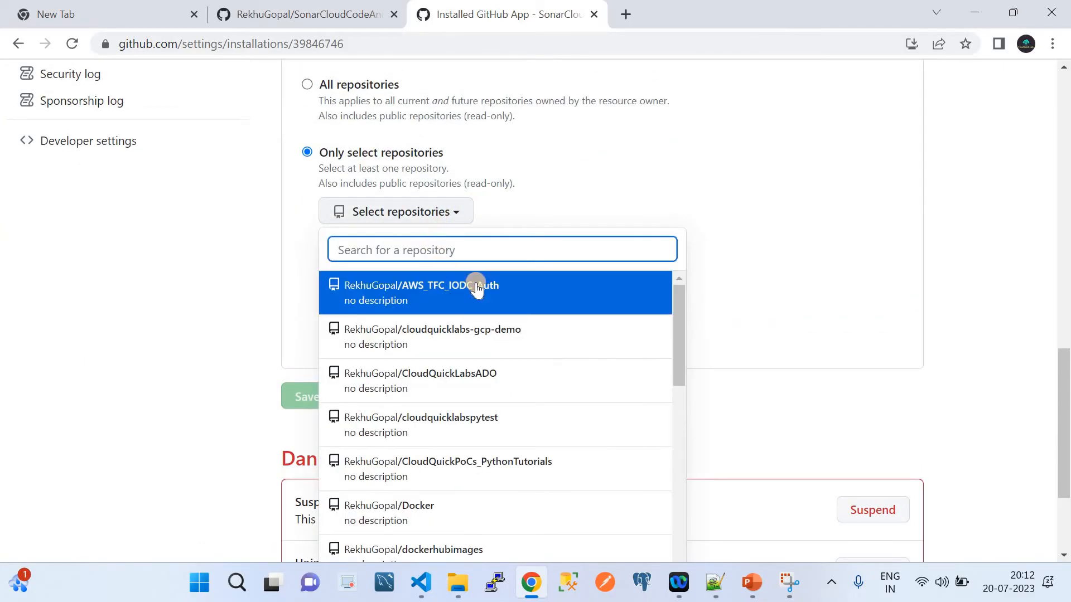
click(788, 296)
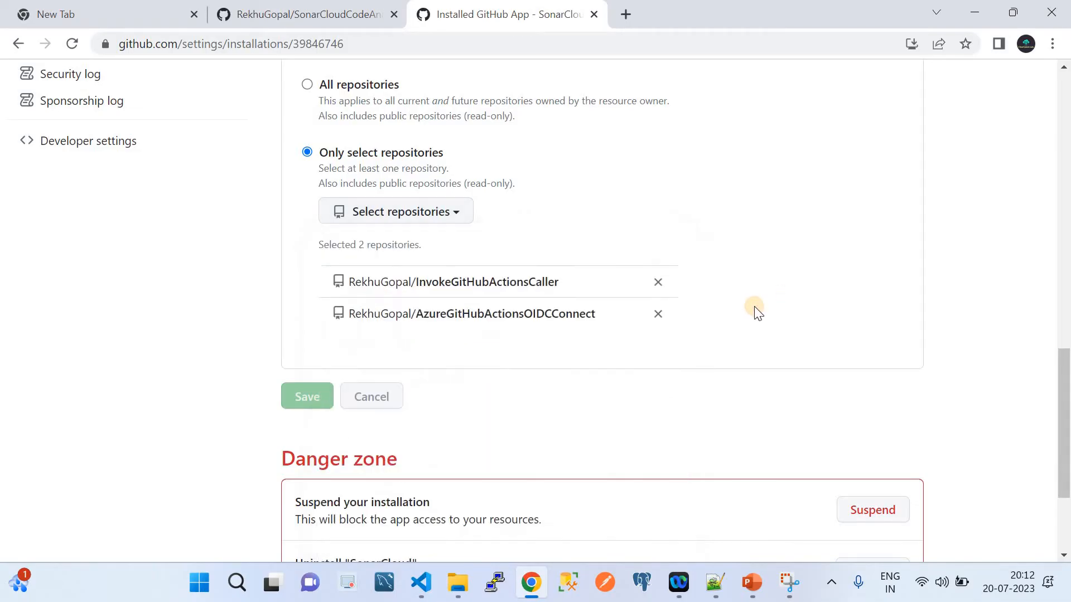
scroll(737, 311, up, 16)
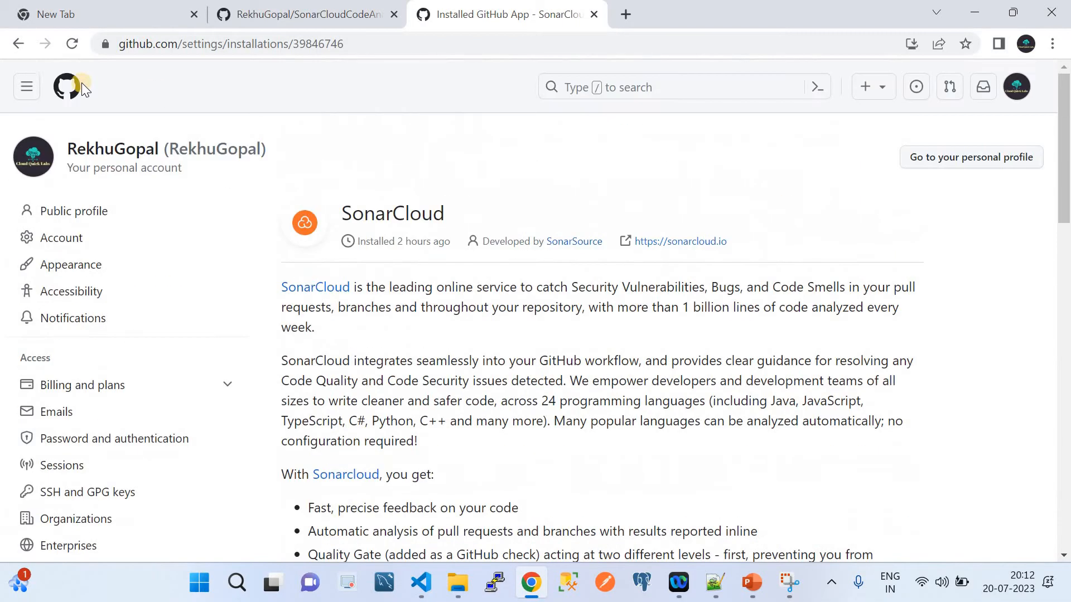
Step: Return to SonarCloud and start creating a new organization from the organizations of the signed-in account
click(10, 46)
click(8, 45)
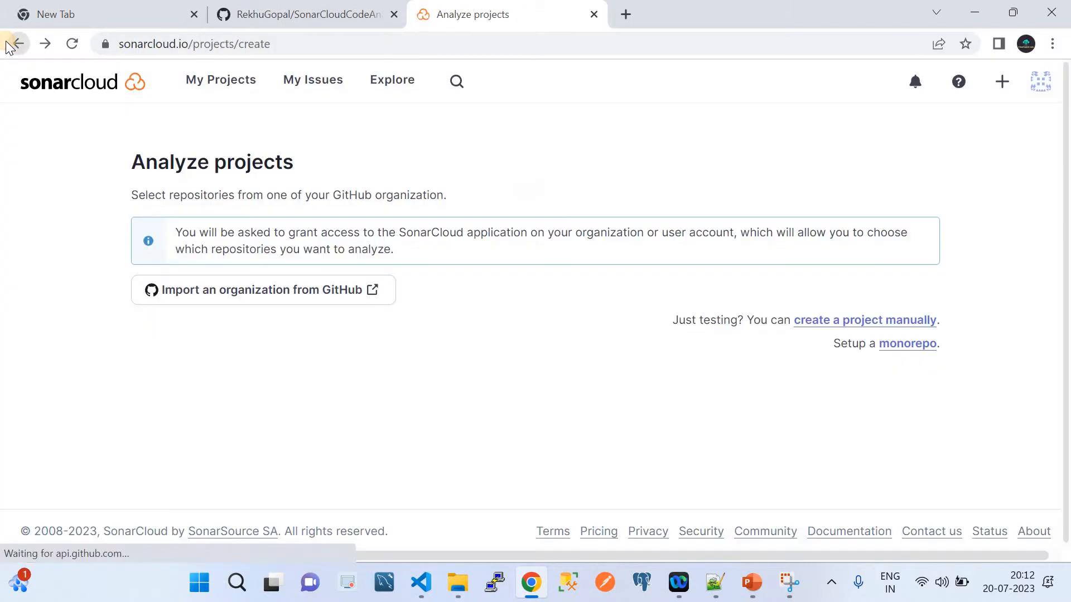
click(231, 87)
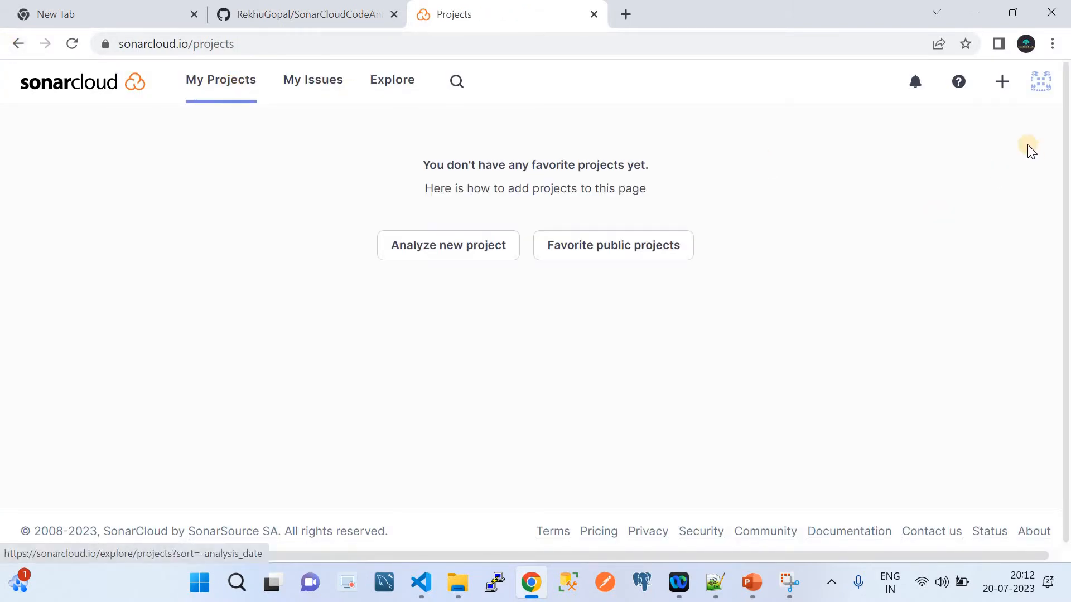
click(1040, 83)
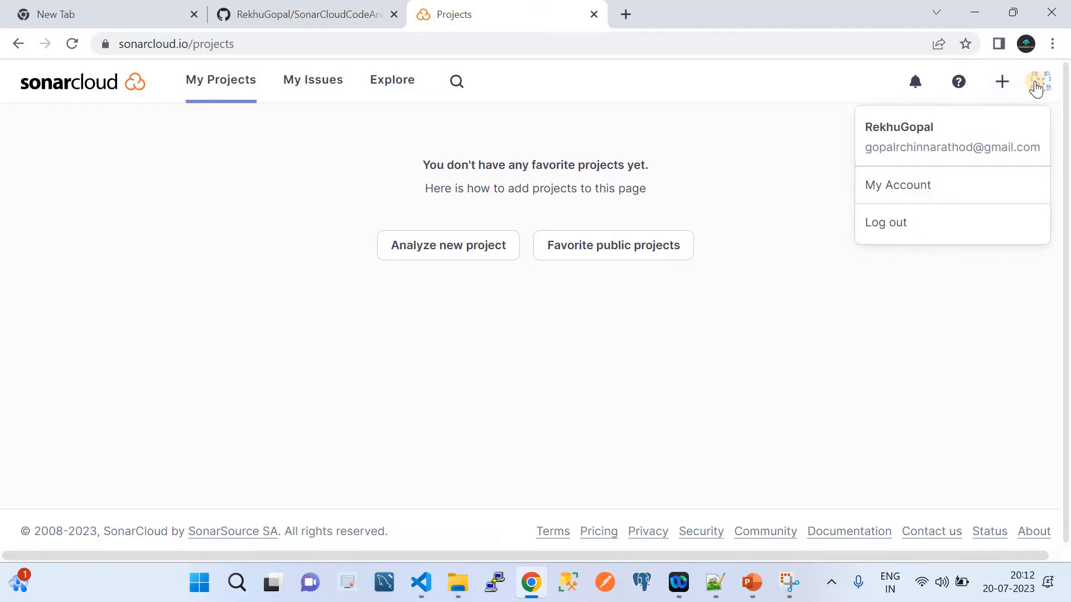
click(917, 189)
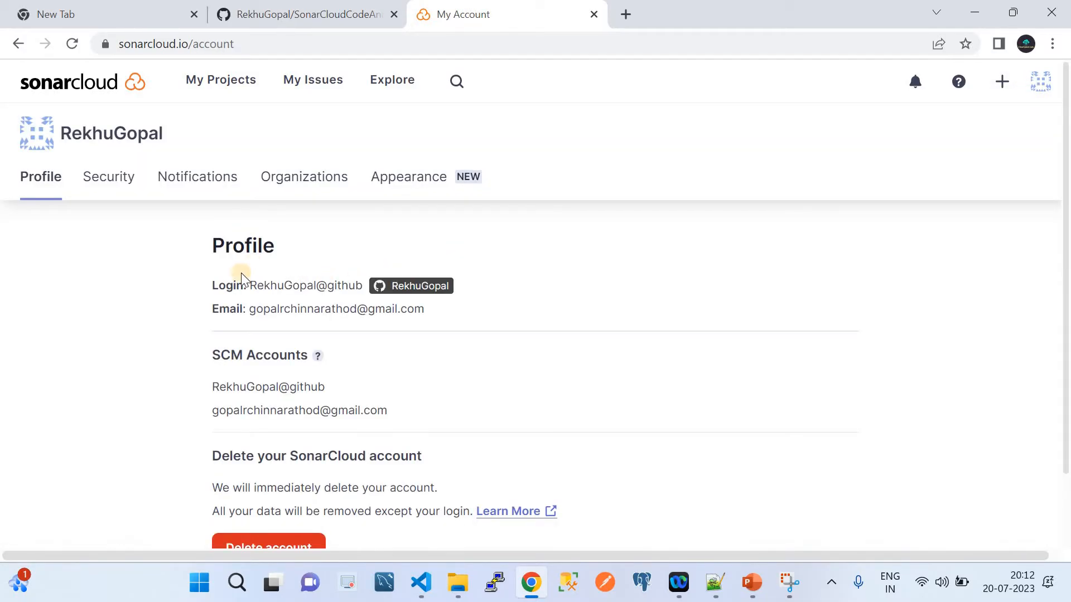
click(300, 193)
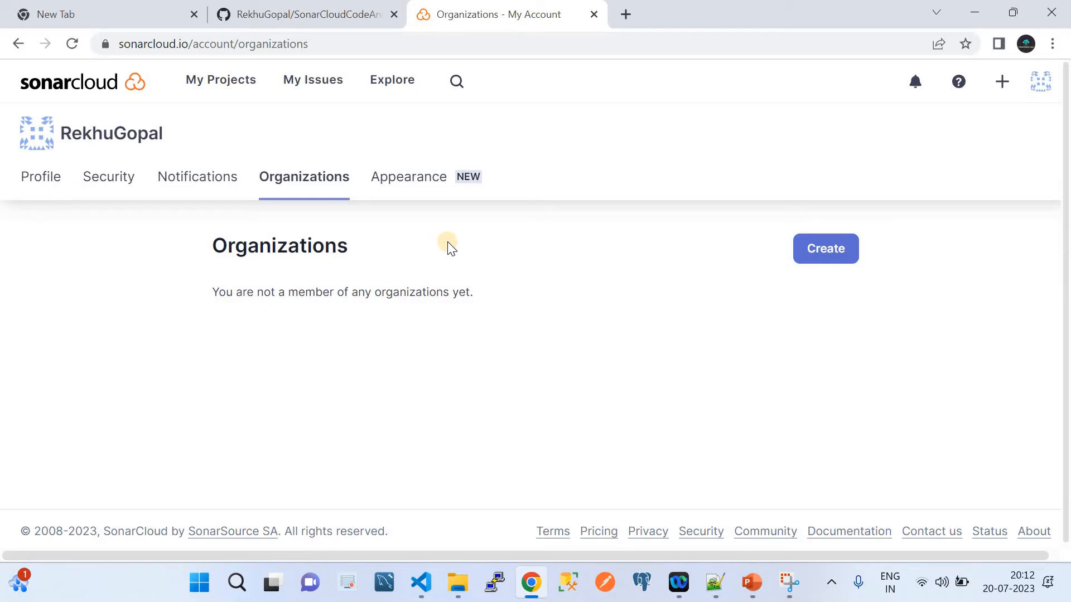
click(827, 247)
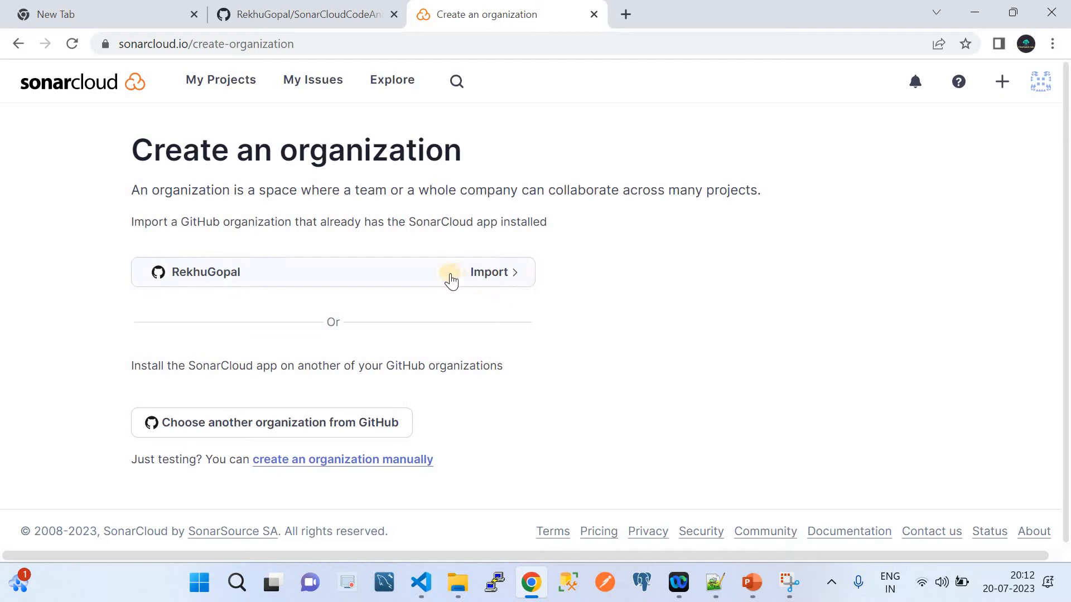
scroll(509, 378, down, 1)
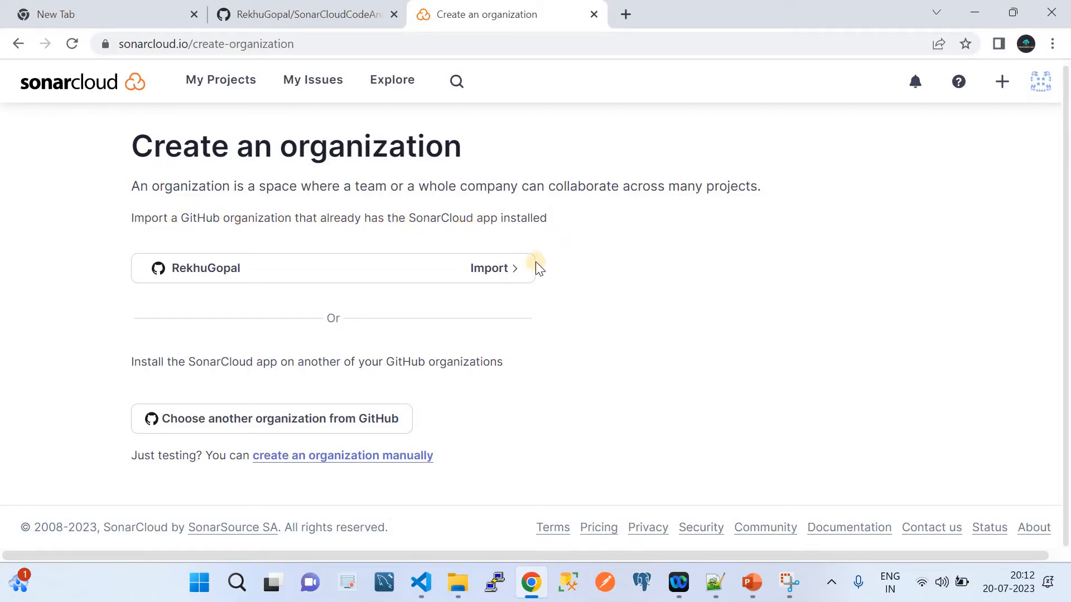
Step: Check the personal account's profile on GitHub that owns the SonarCloudCodeAnalyisis repository, and return to the organization creation page
click(304, 12)
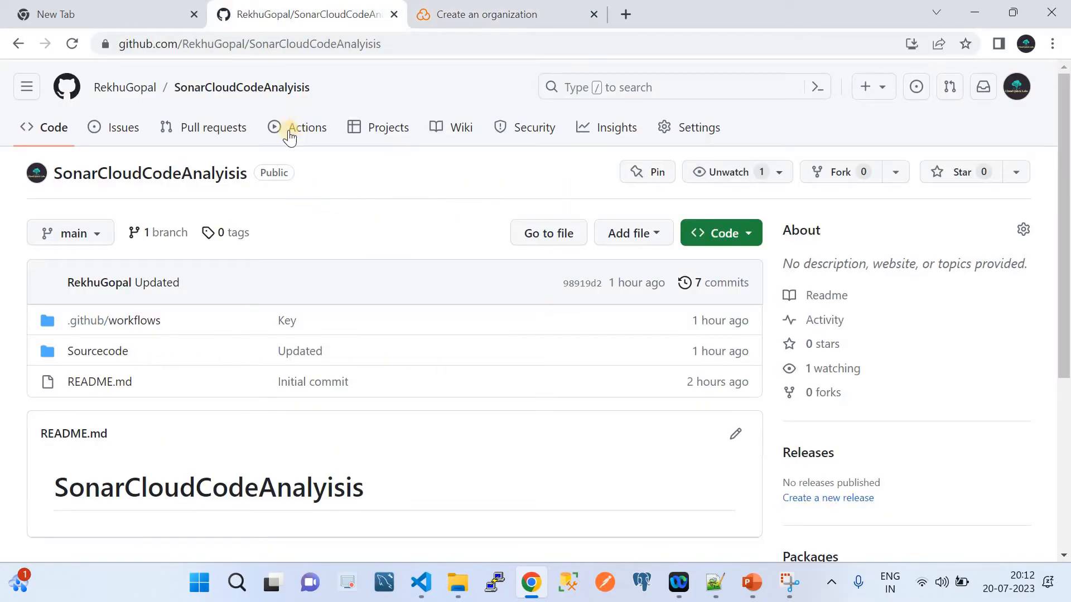
click(120, 98)
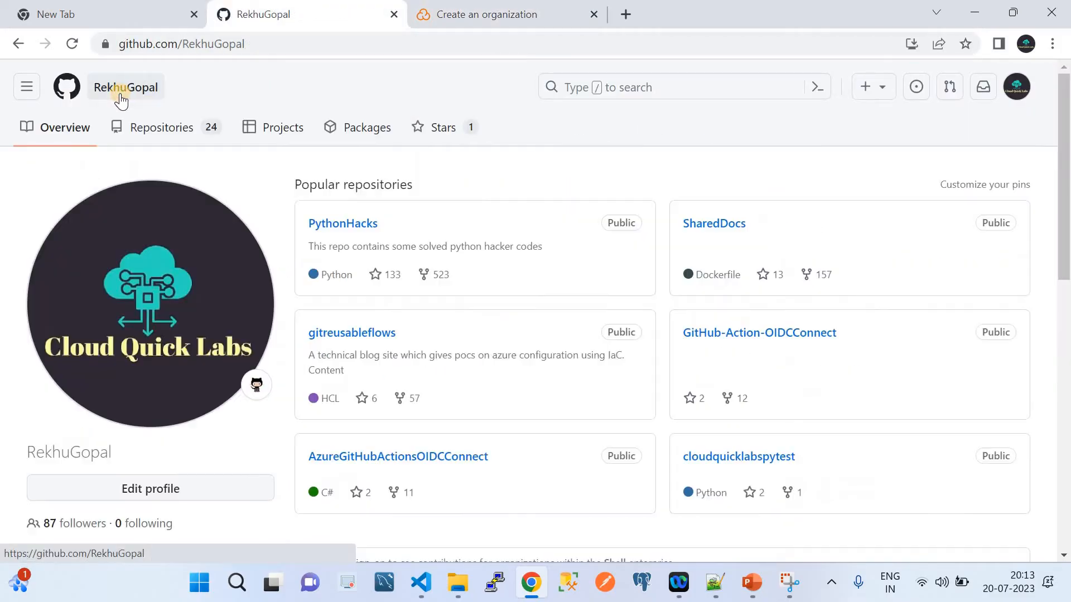
click(519, 7)
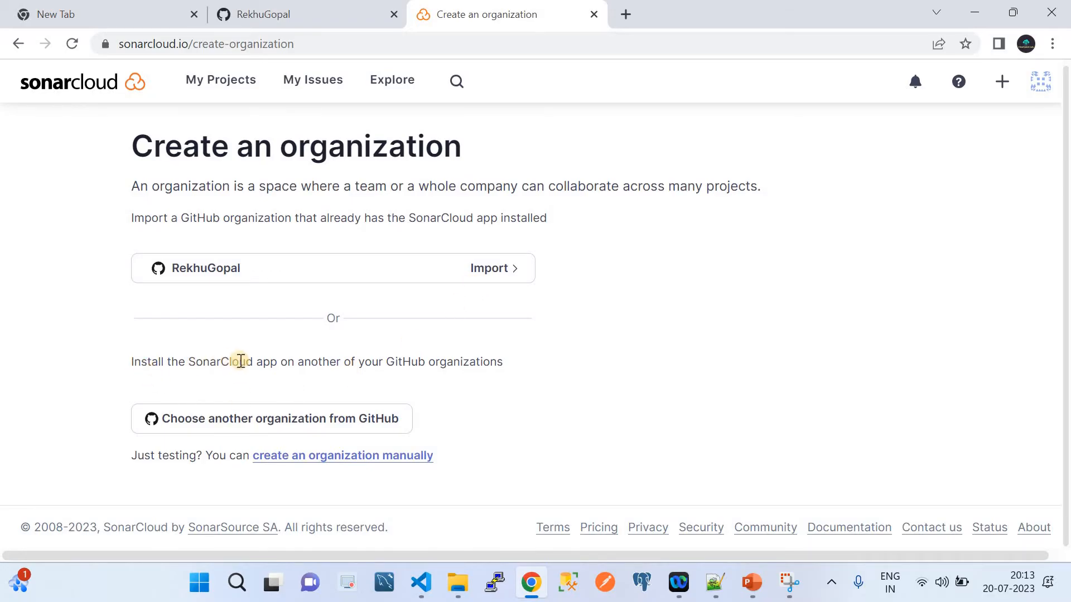
Step: Choose another organization from GitHub and bring up the SonarCloud app's repository access settings for the personal account
click(342, 424)
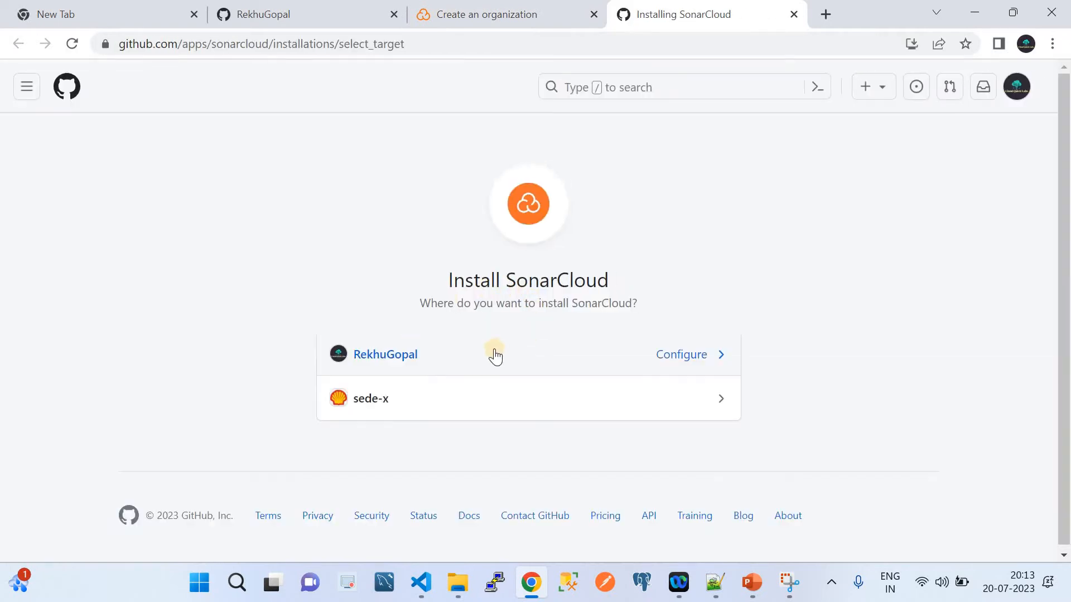
click(476, 361)
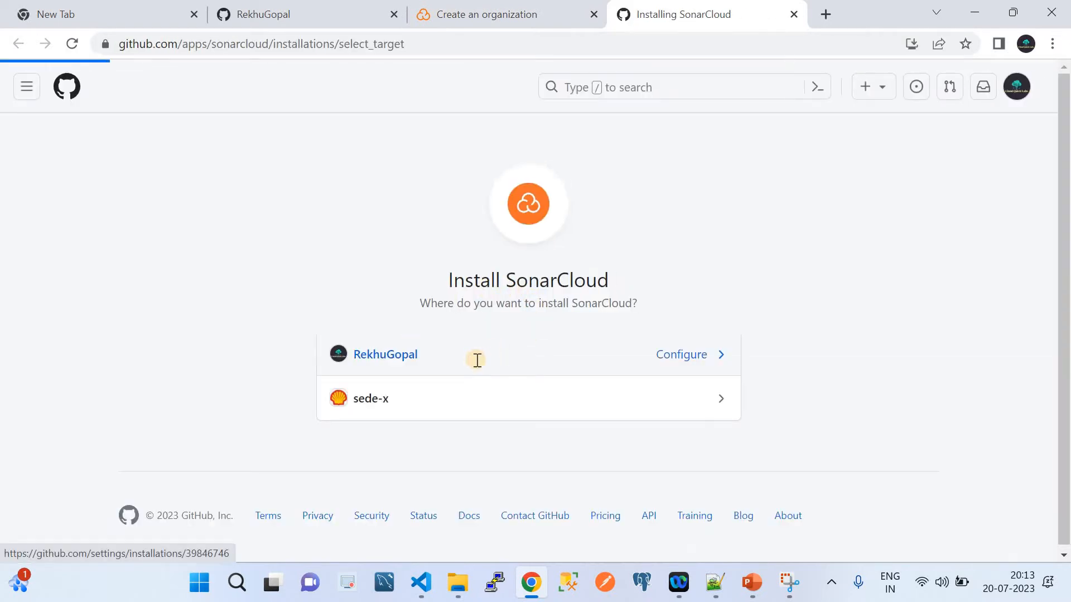
scroll(390, 357, down, 3)
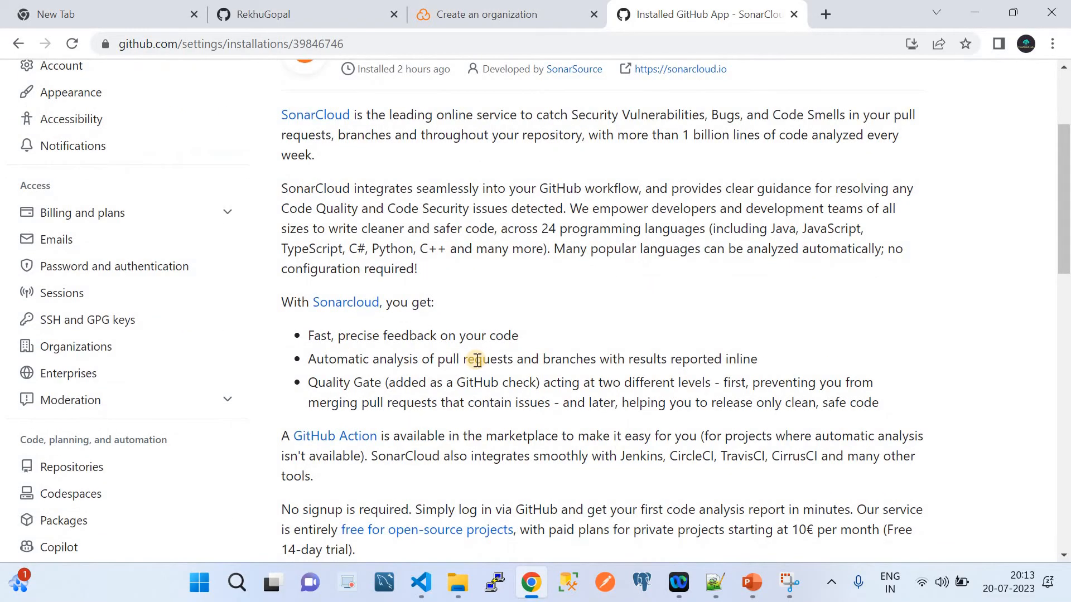
scroll(358, 313, up, 2)
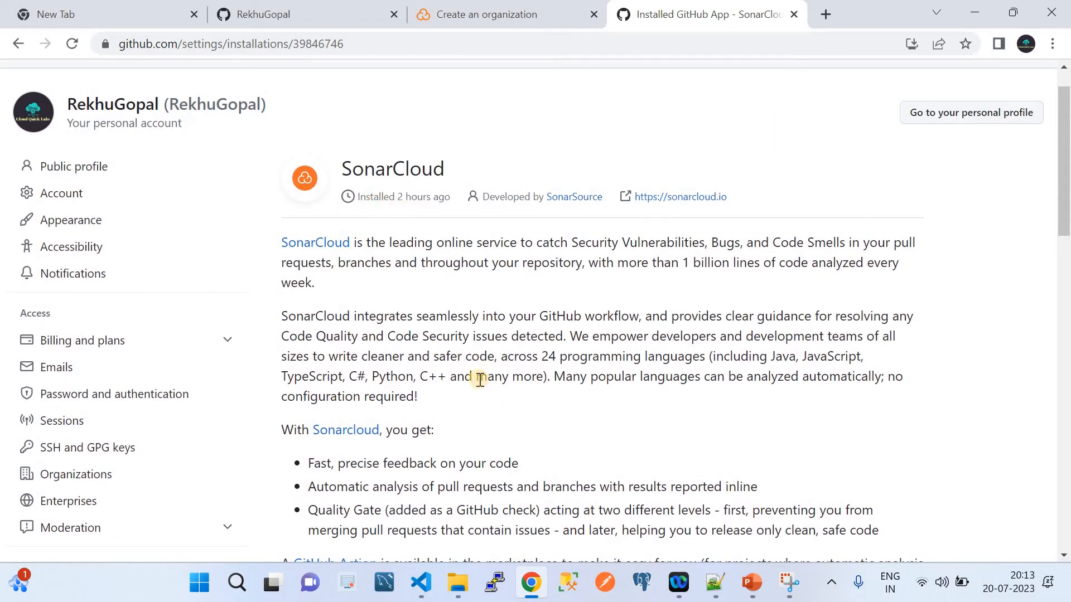
scroll(478, 378, down, 10)
scroll(480, 379, down, 3)
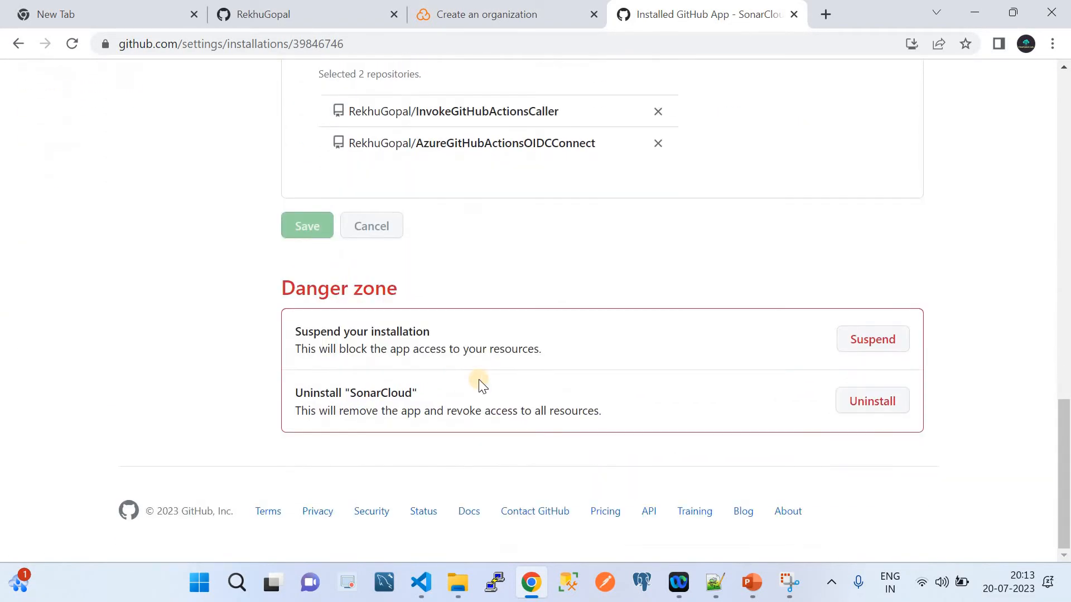
click(306, 225)
scroll(531, 262, up, 8)
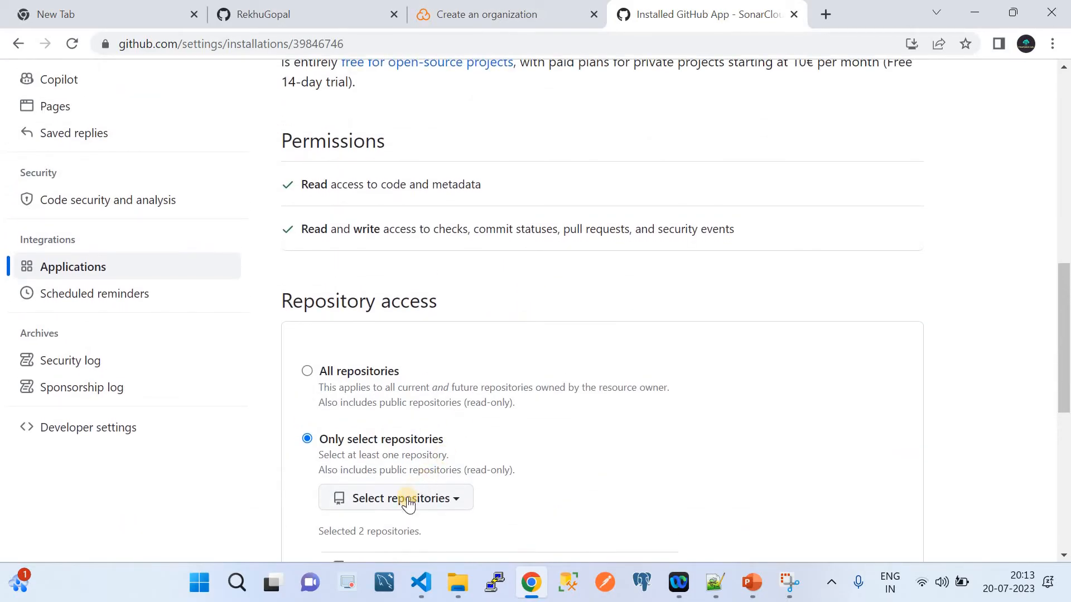
Step: Add the InvokeGitHubActionsCalled repository to the SonarCloud app's selected repositories and save the access change
click(407, 500)
scroll(525, 438, down, 4)
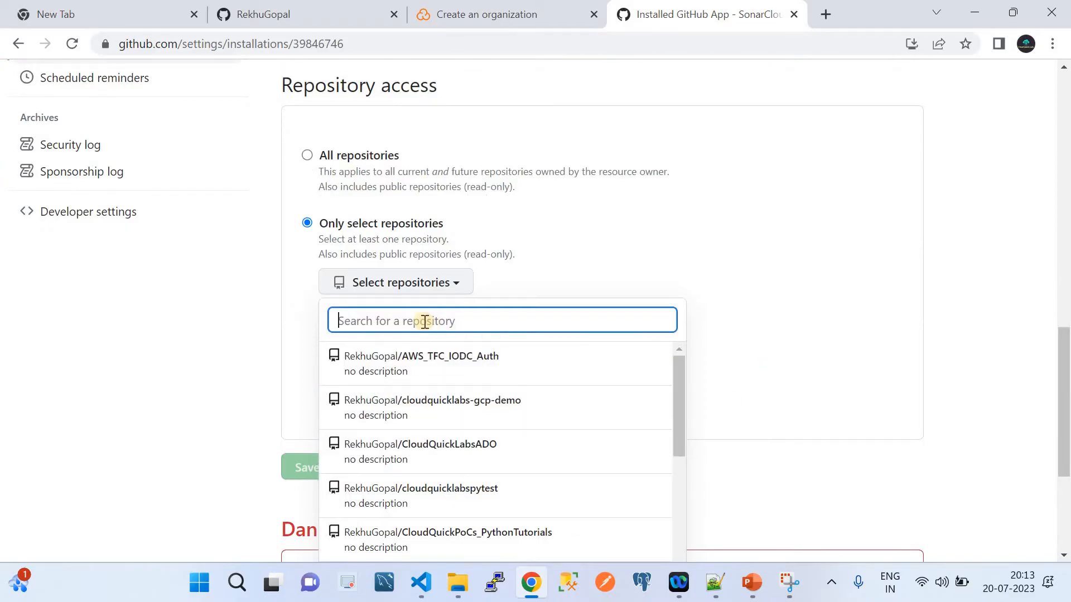
text(va)
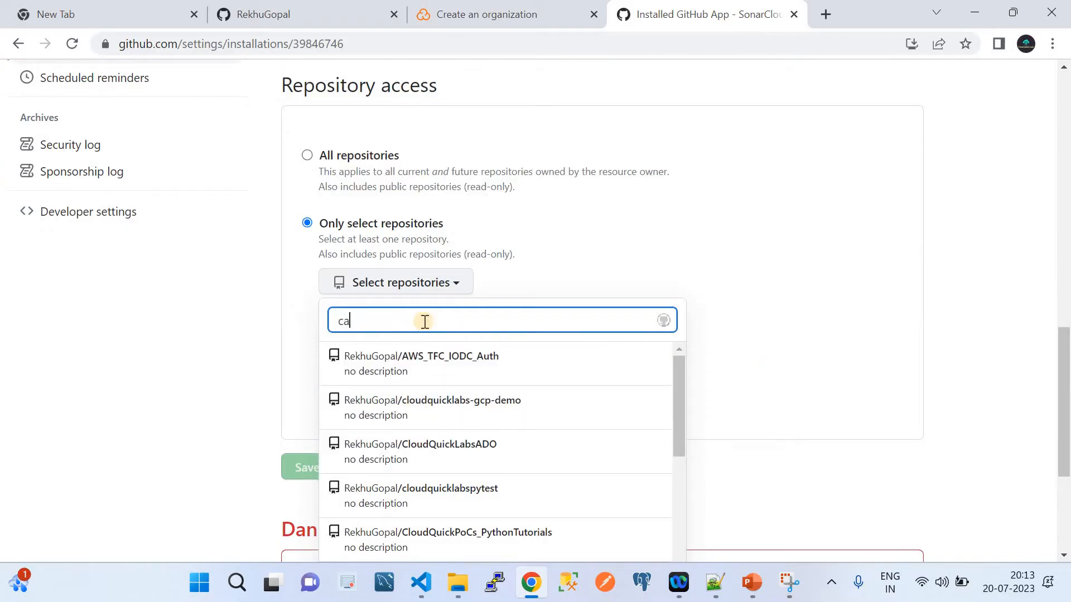
text(ll)
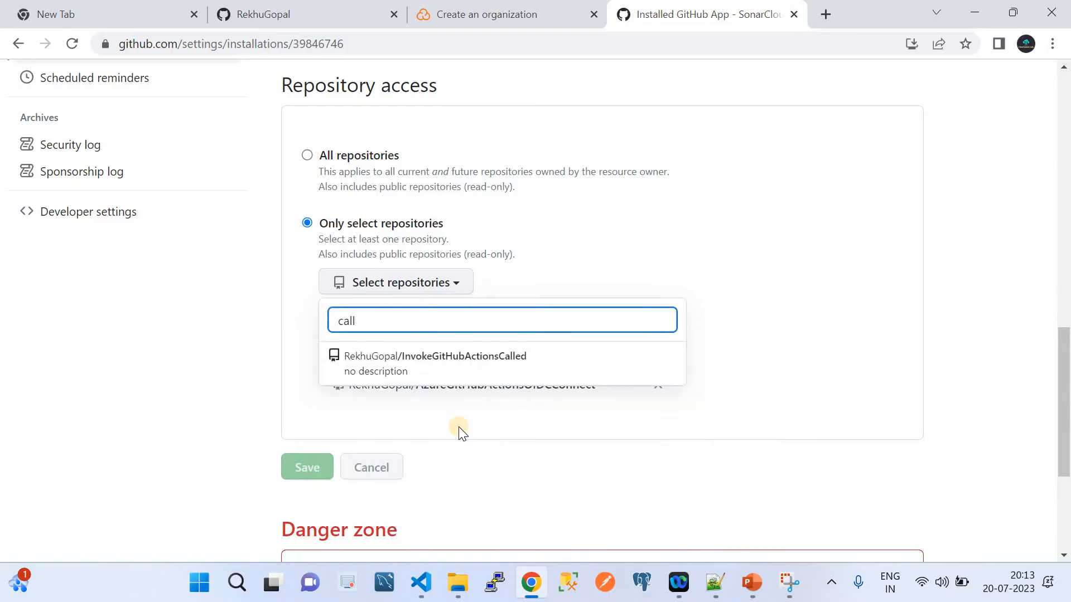
click(423, 372)
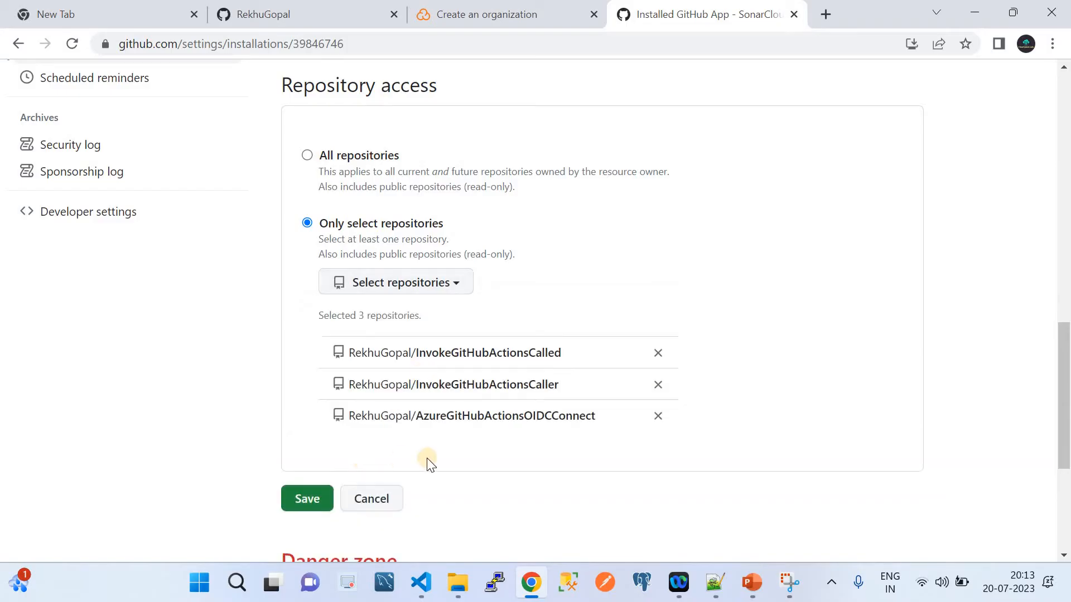
click(309, 500)
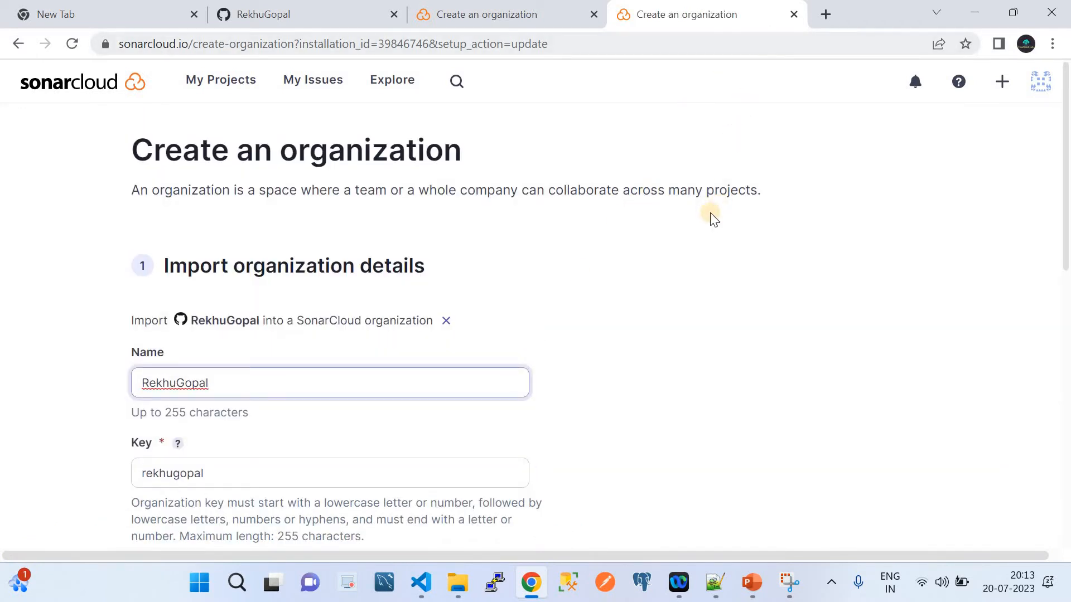
Step: Close the redirected organization form and bring up the import details for the personal GitHub account from the original organization creation page
scroll(713, 219, down, 4)
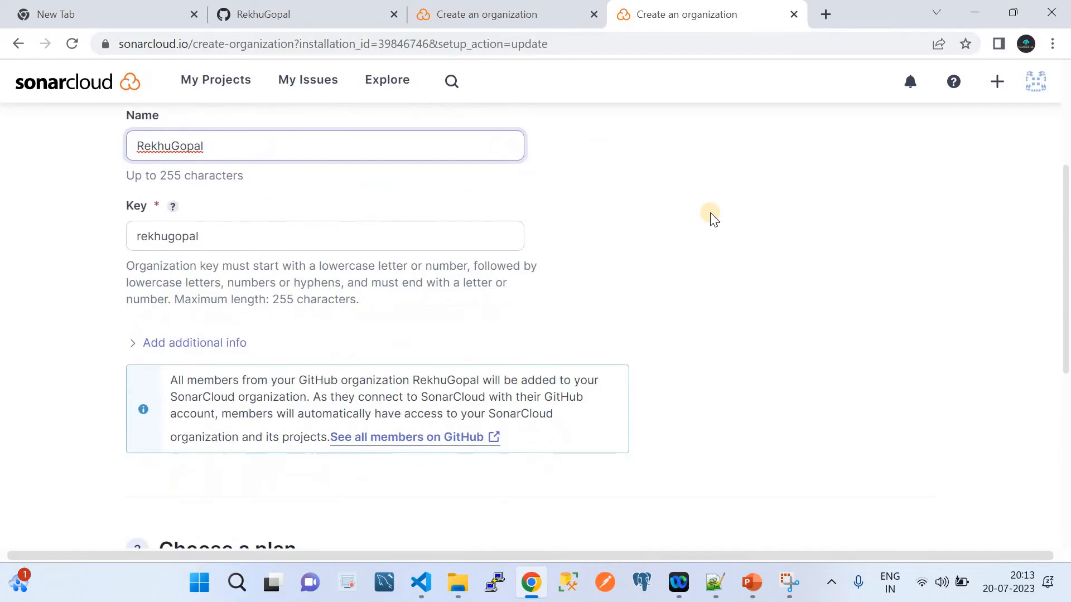
click(794, 13)
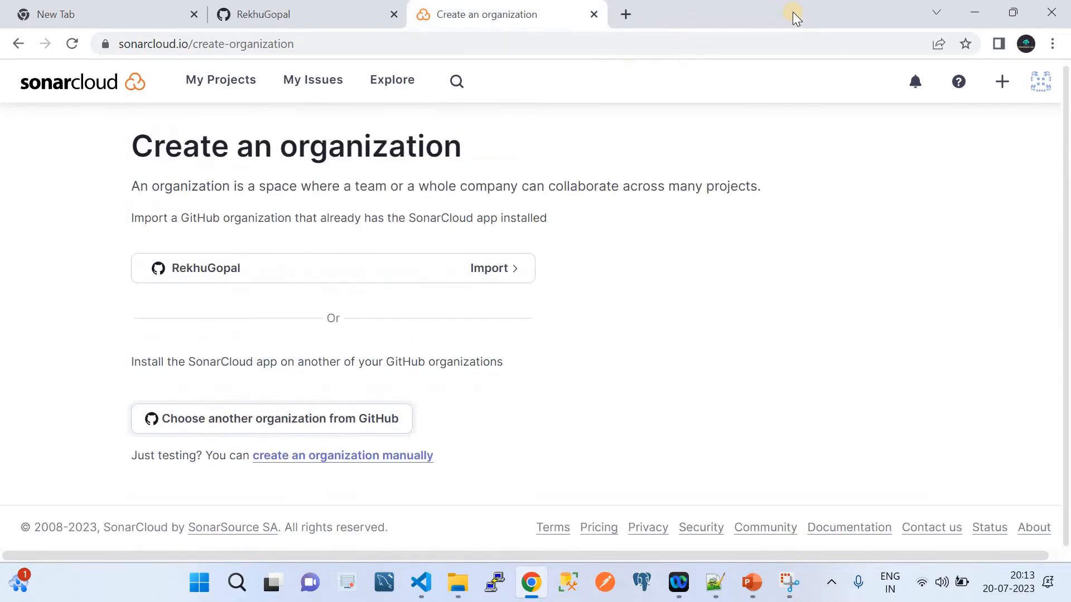
click(428, 275)
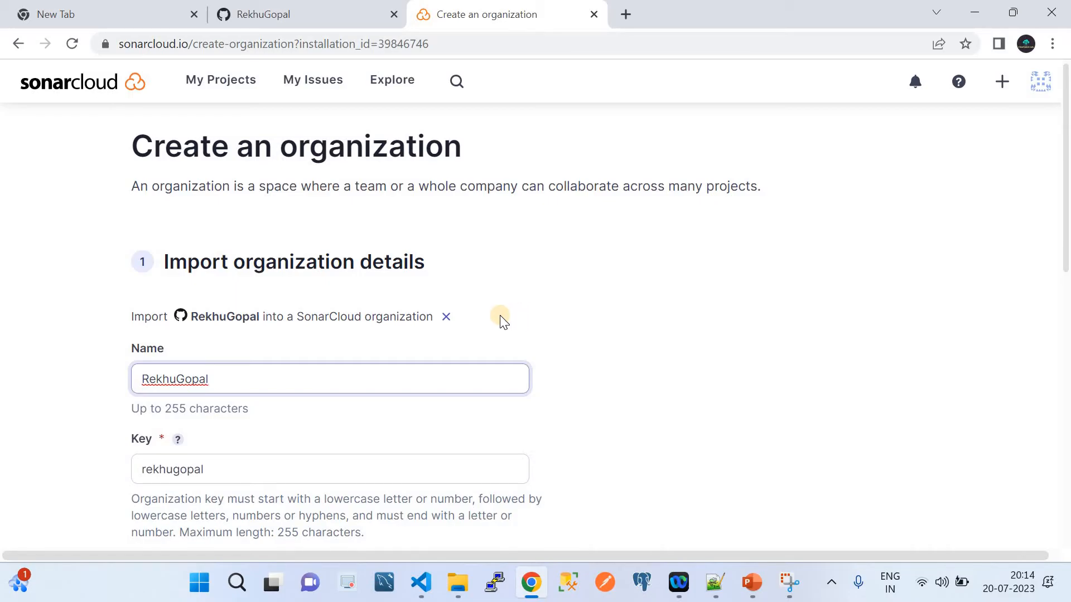
scroll(729, 370, down, 3)
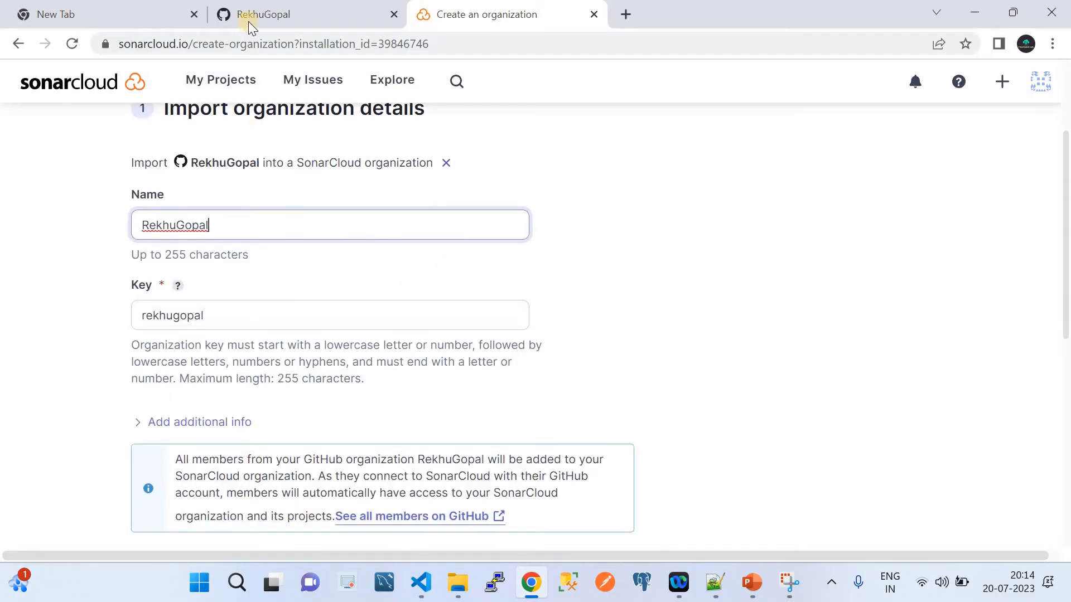
click(280, 309)
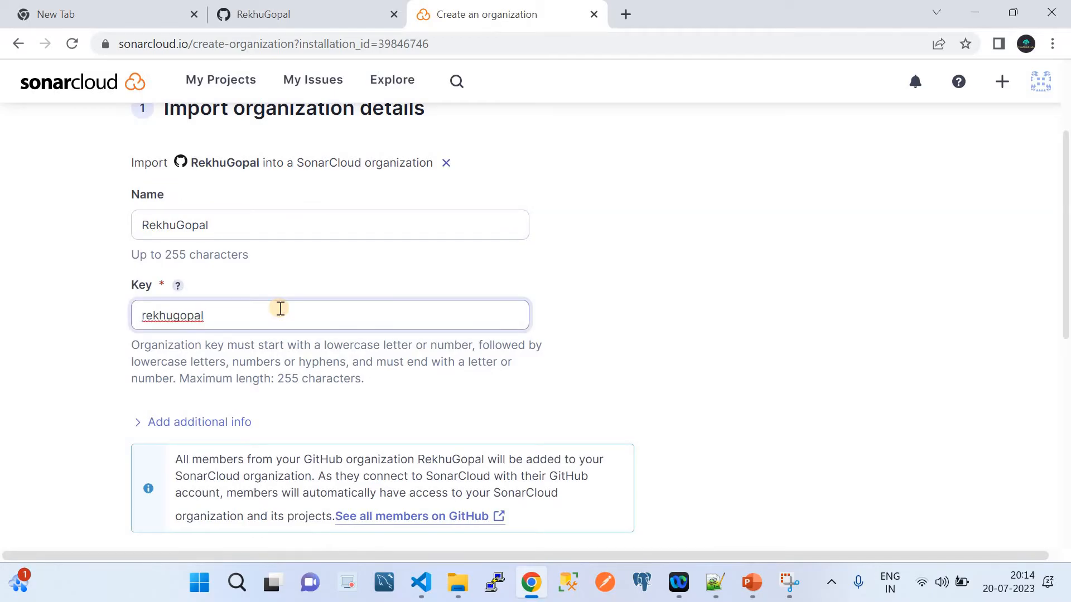
Step: Review the prefilled name and key for the personal GitHub account's import, and create the organization on the Free plan
scroll(286, 351, down, 4)
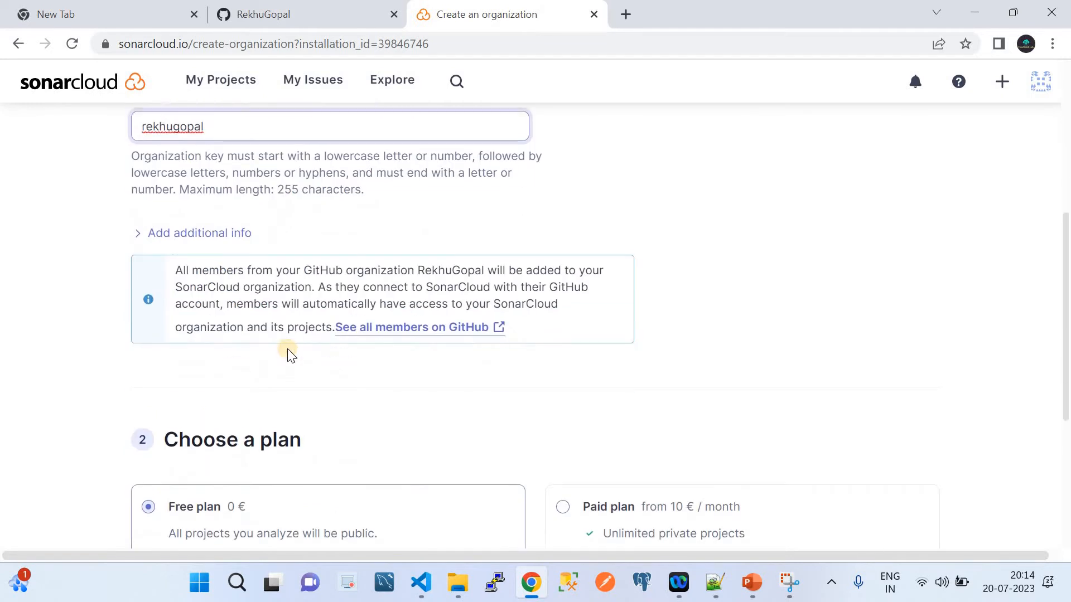
scroll(288, 356, down, 3)
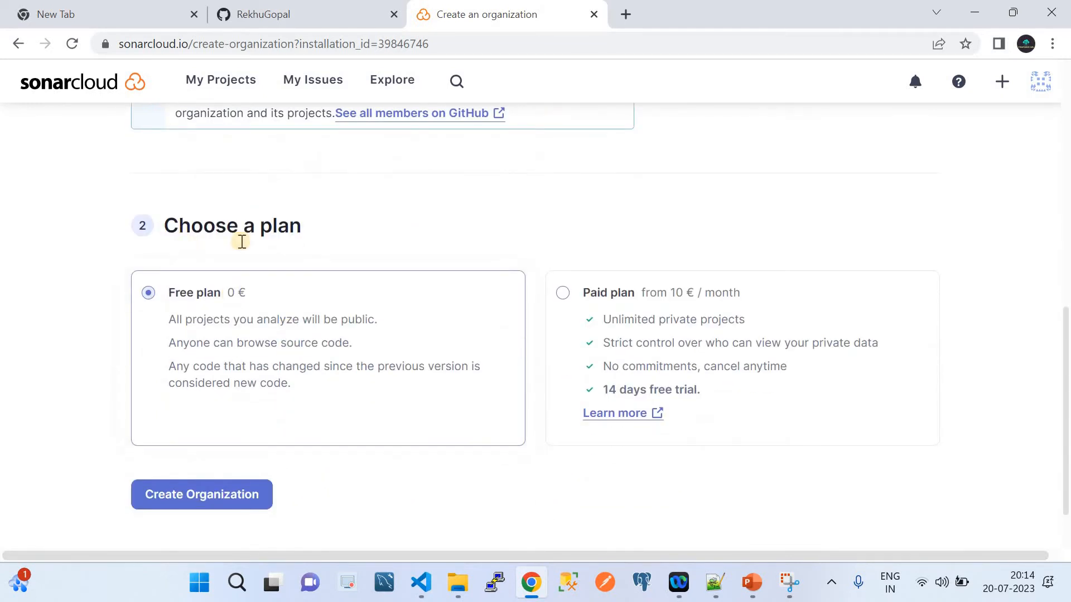
scroll(301, 263, up, 7)
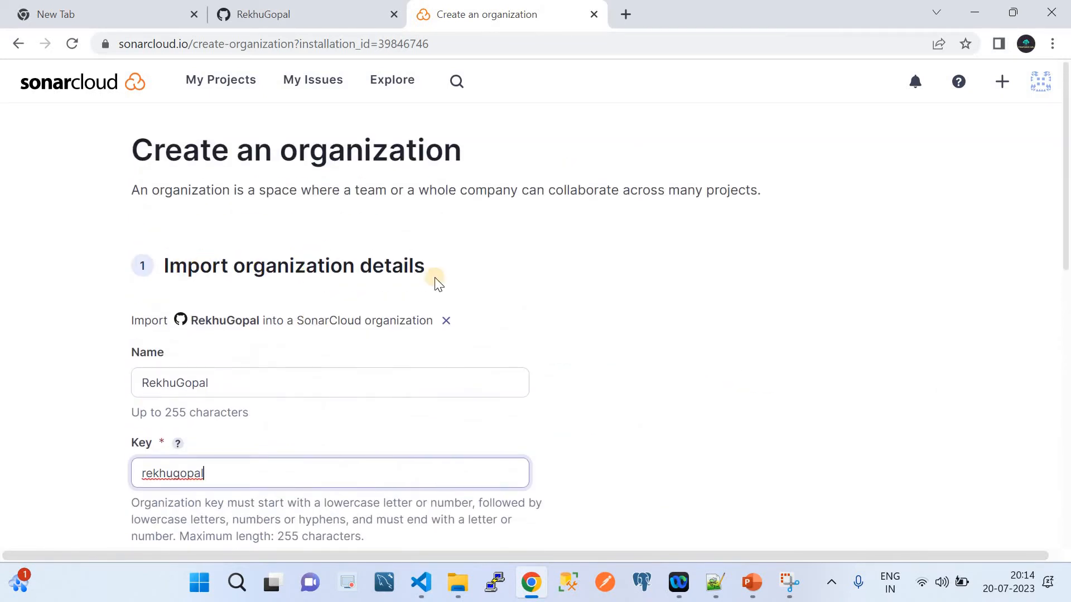
scroll(605, 315, down, 6)
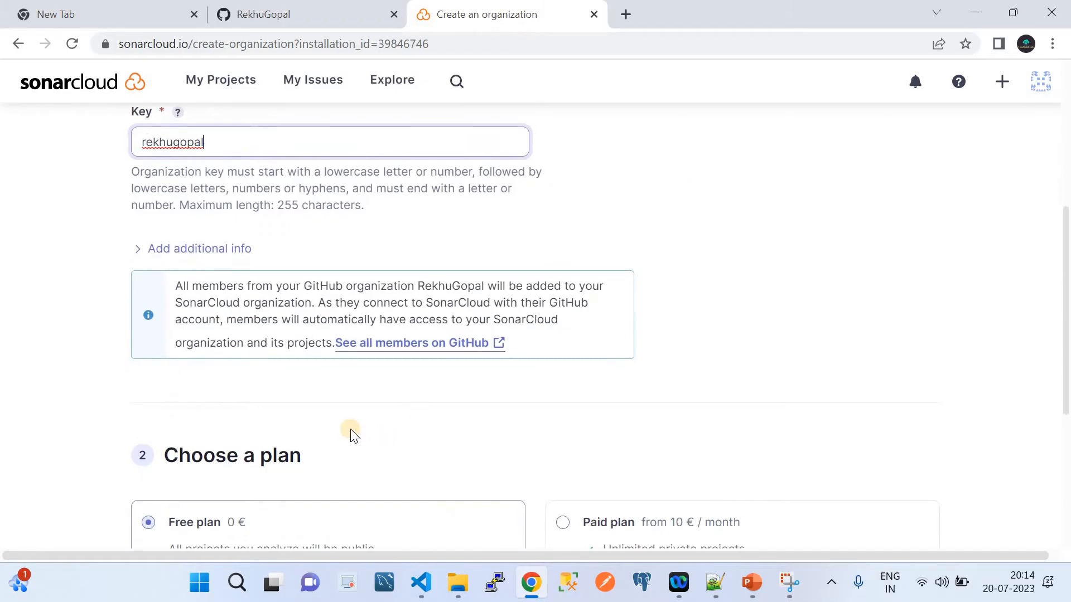
scroll(351, 434, down, 2)
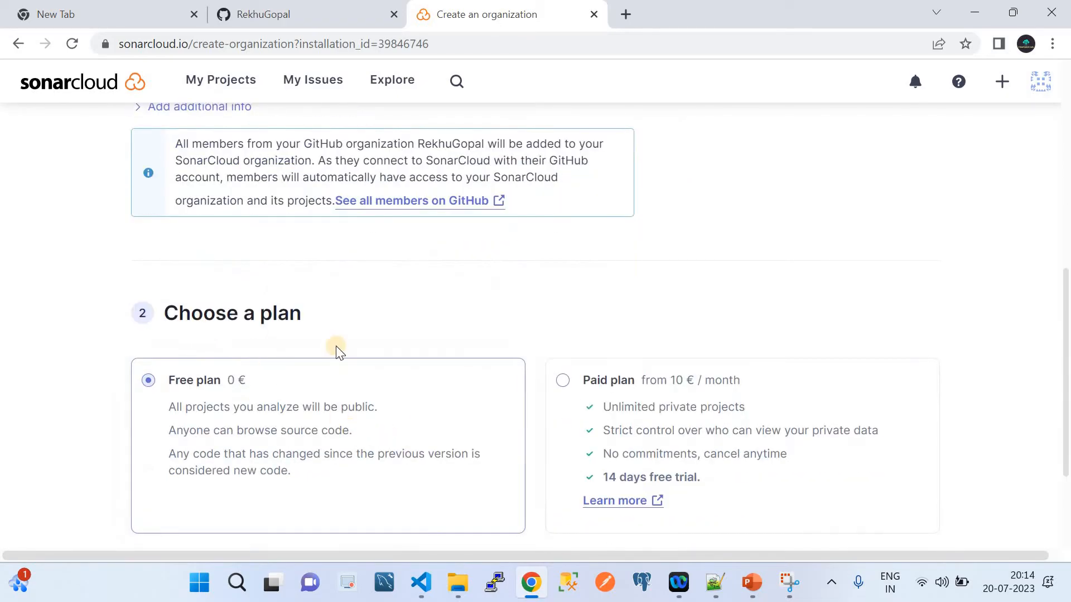
scroll(342, 351, down, 3)
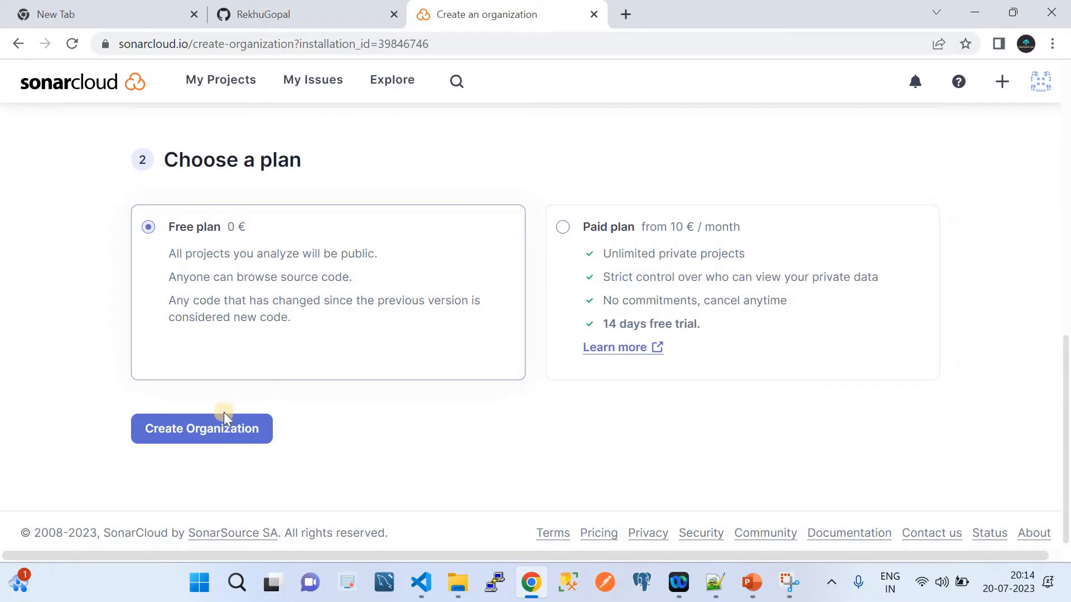
click(218, 427)
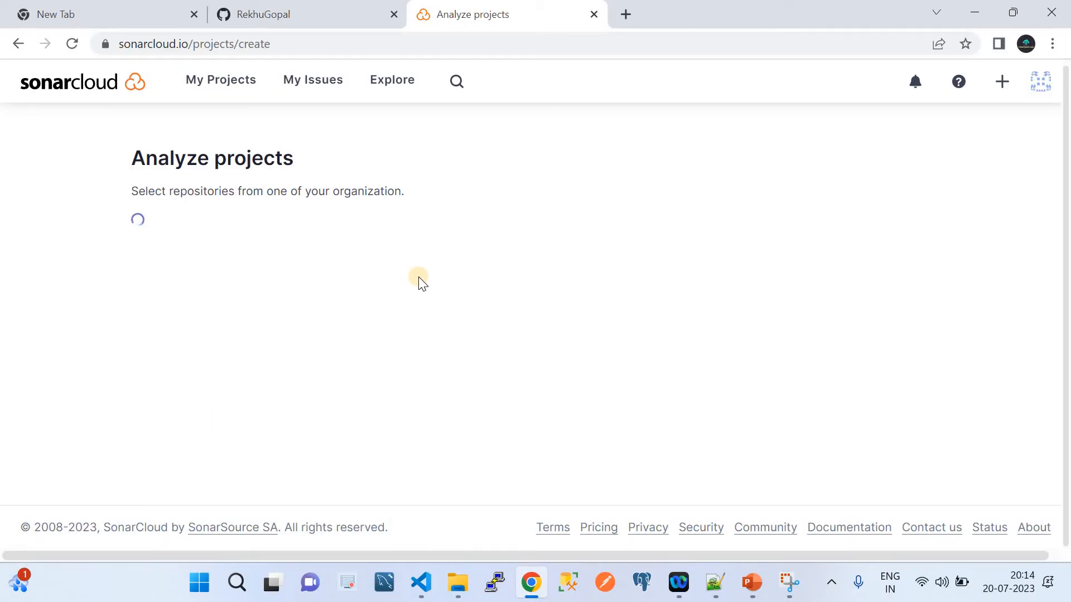
Step: Review the repositories offered for analysis in the imported organization on the Analyze projects page
scroll(421, 283, down, 2)
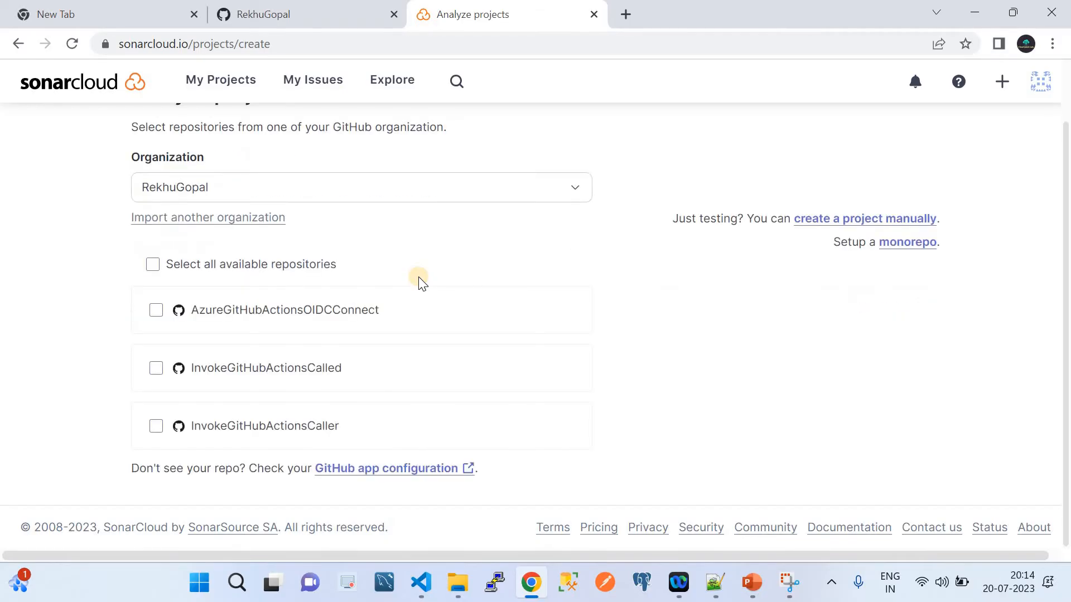
scroll(418, 282, up, 2)
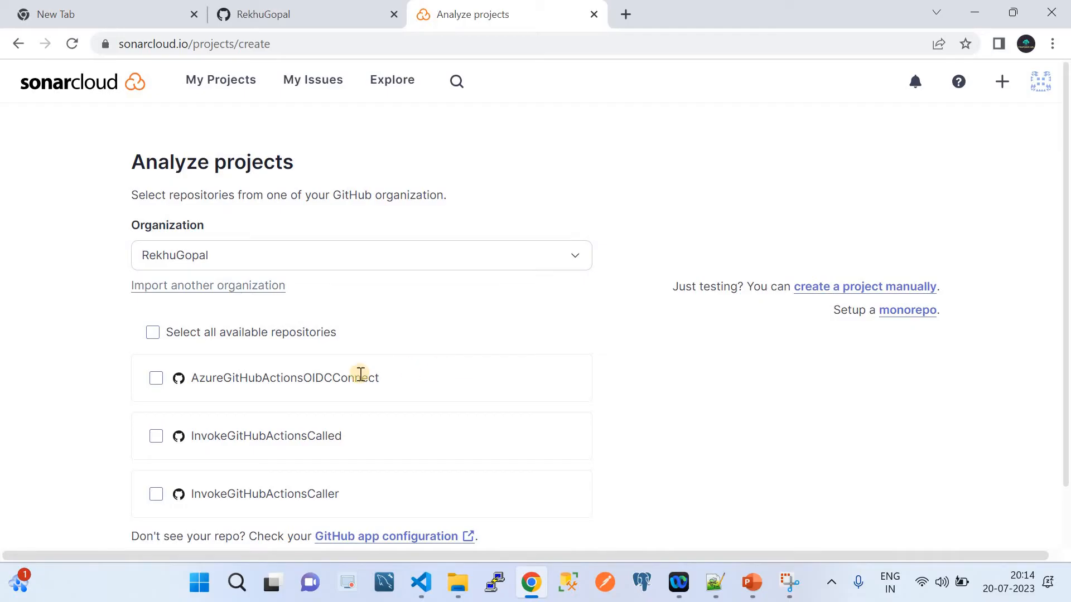
scroll(376, 388, down, 2)
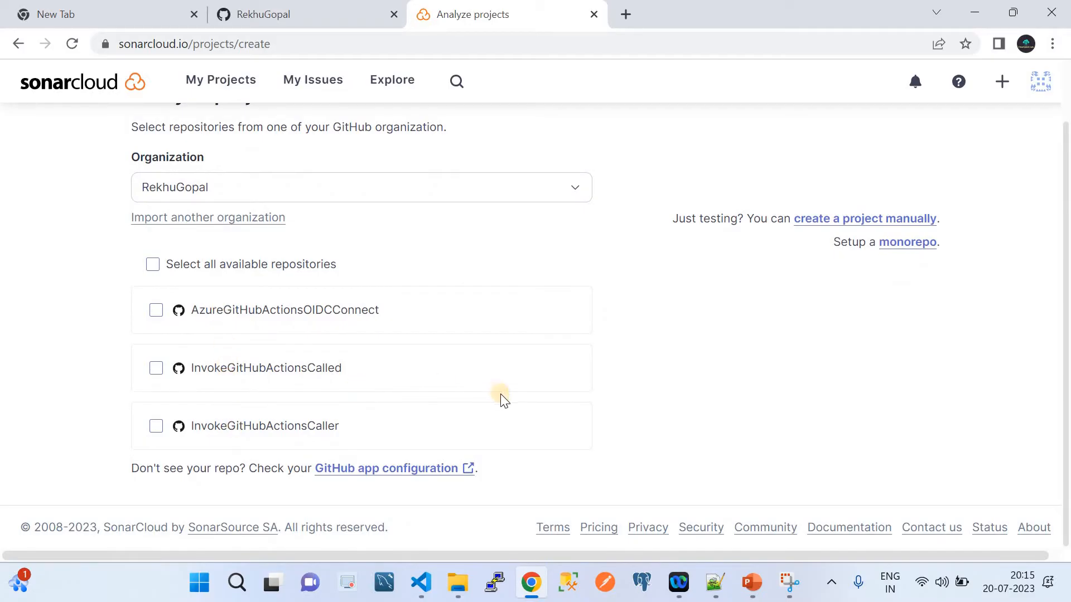
scroll(504, 400, up, 2)
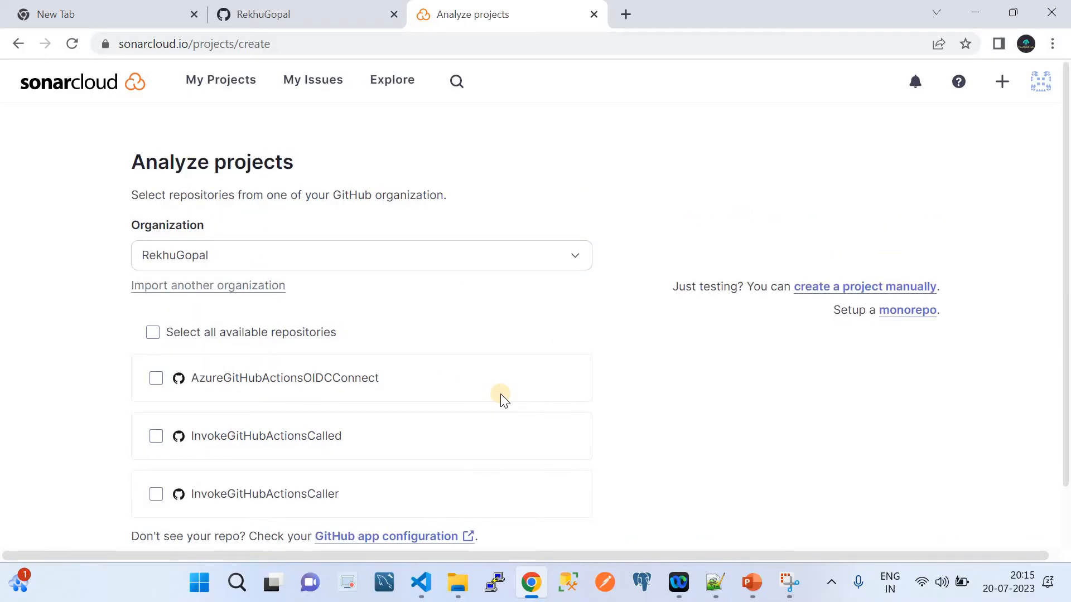
scroll(503, 400, down, 2)
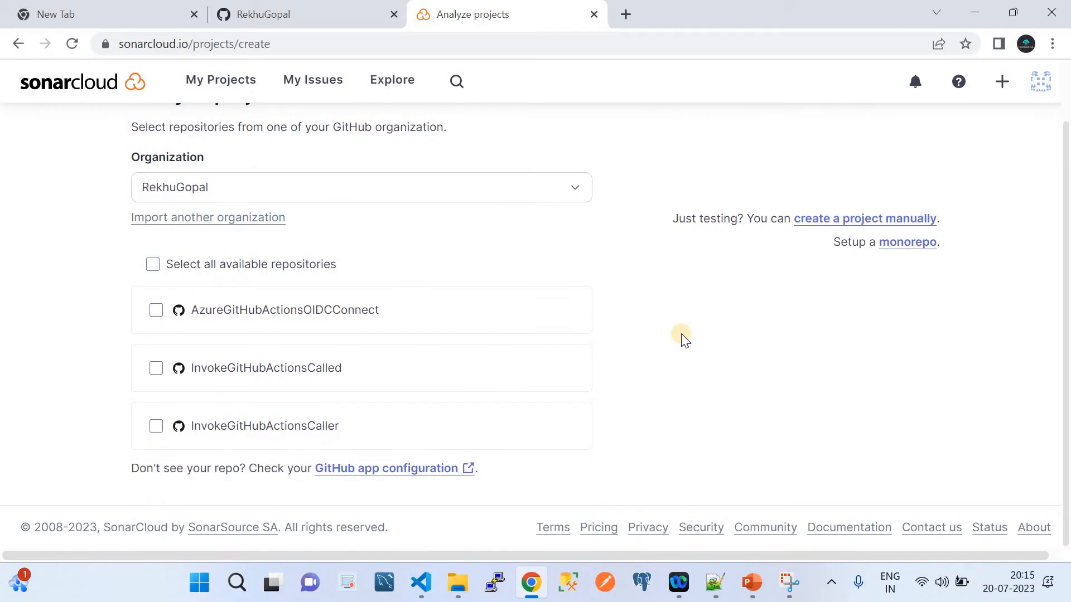
scroll(685, 340, up, 2)
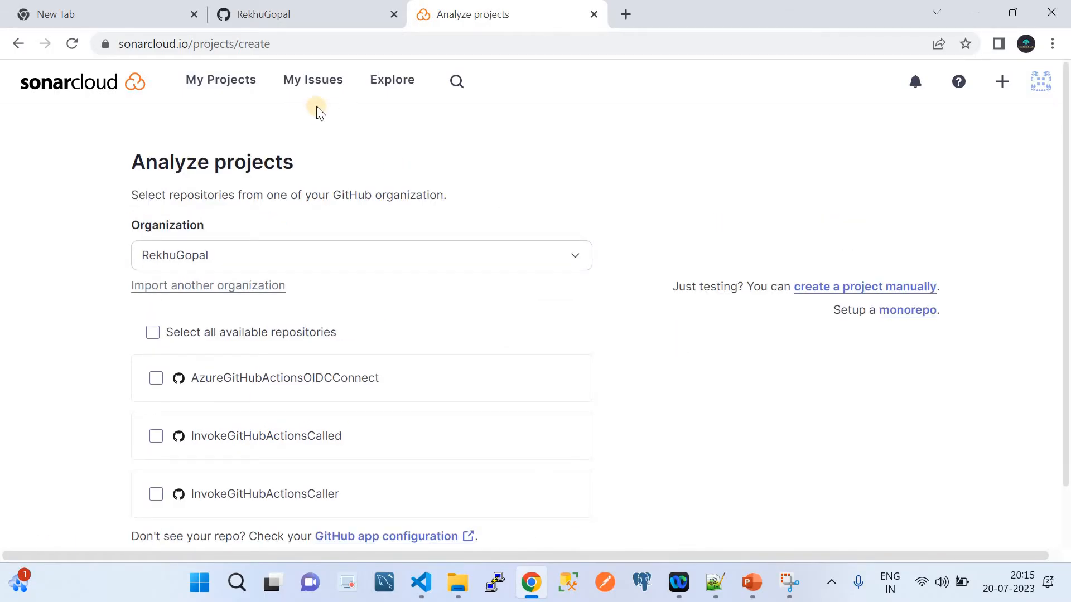
Step: Check the account's favorite projects, and open the imported organization's projects page from the account's organizations list
click(237, 92)
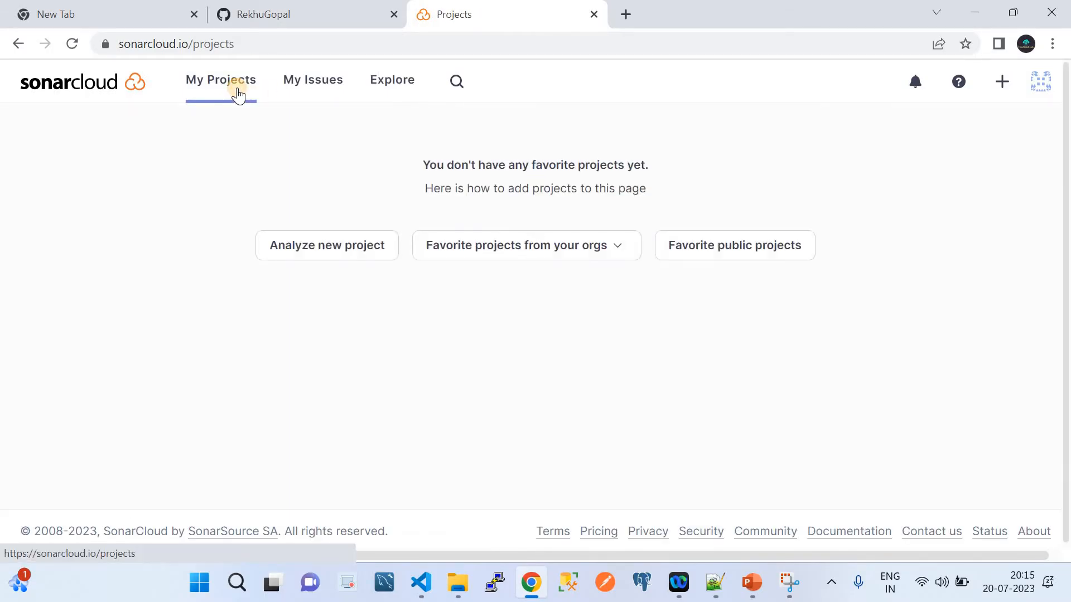
click(1038, 89)
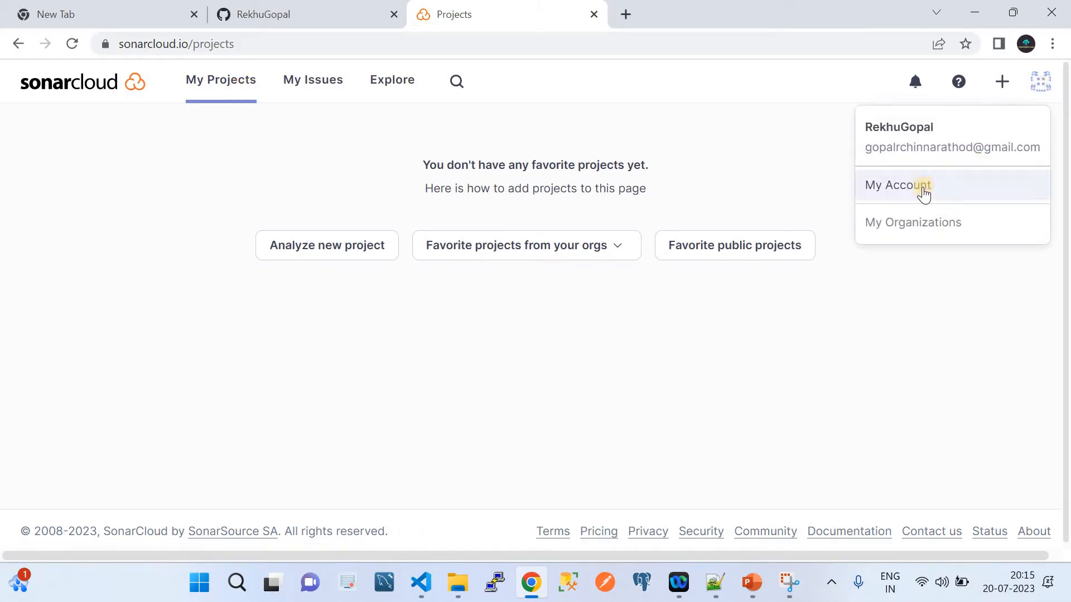
click(922, 223)
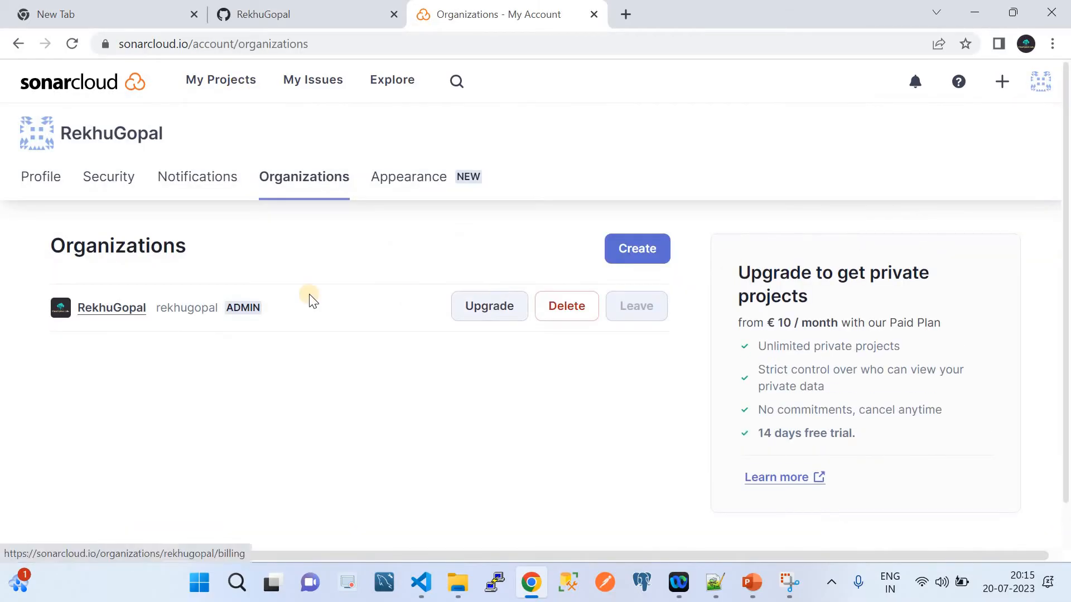
click(142, 315)
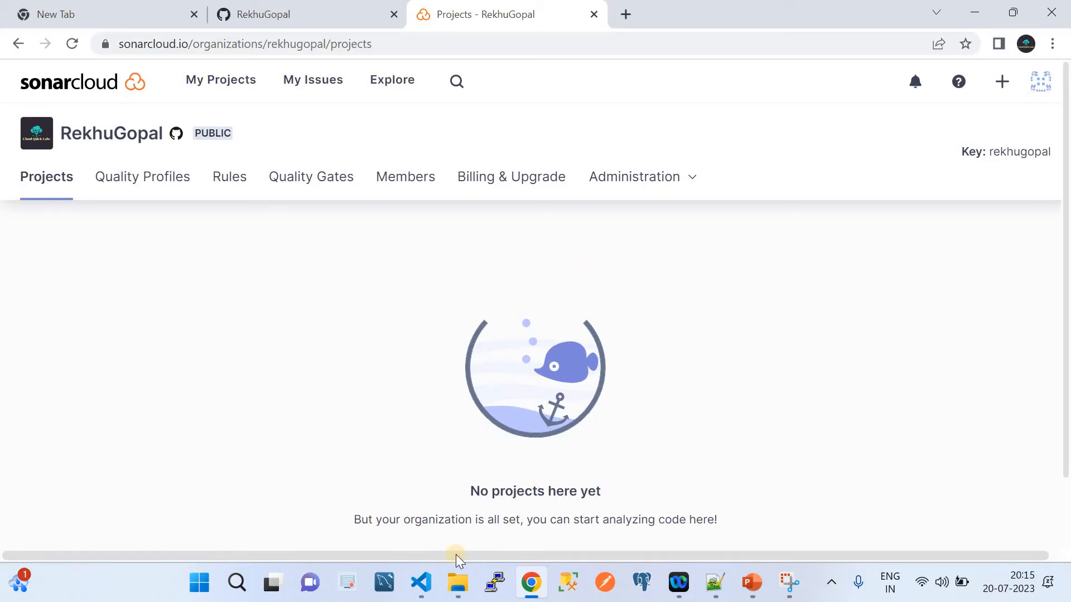
Step: Inspect the .github/workflows and Sourcecode folders of the SonarCloudCodeAnalyisis repository on GitHub
click(287, 11)
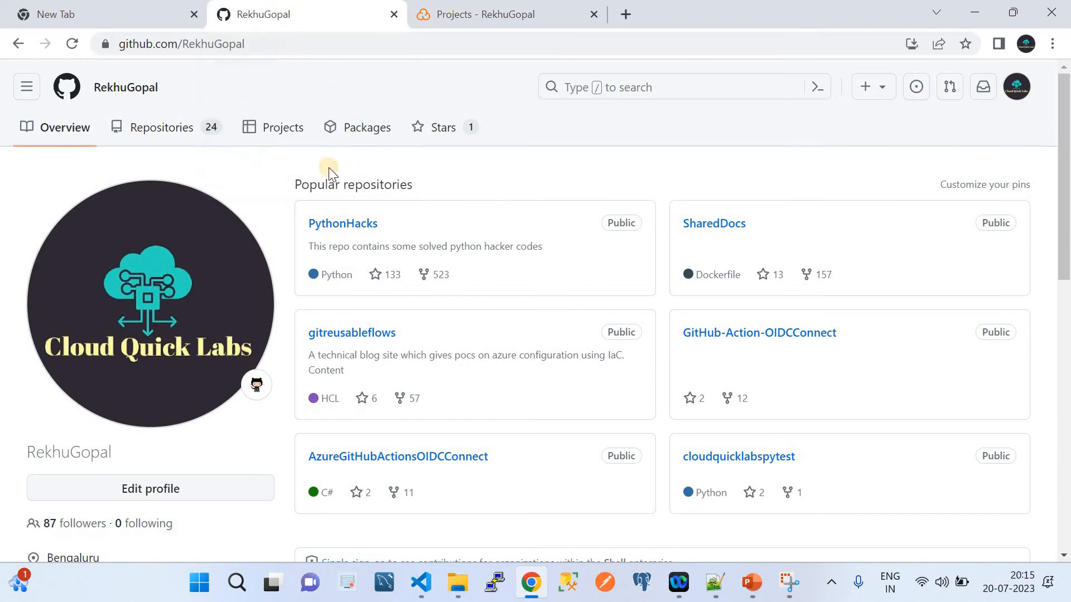
click(169, 127)
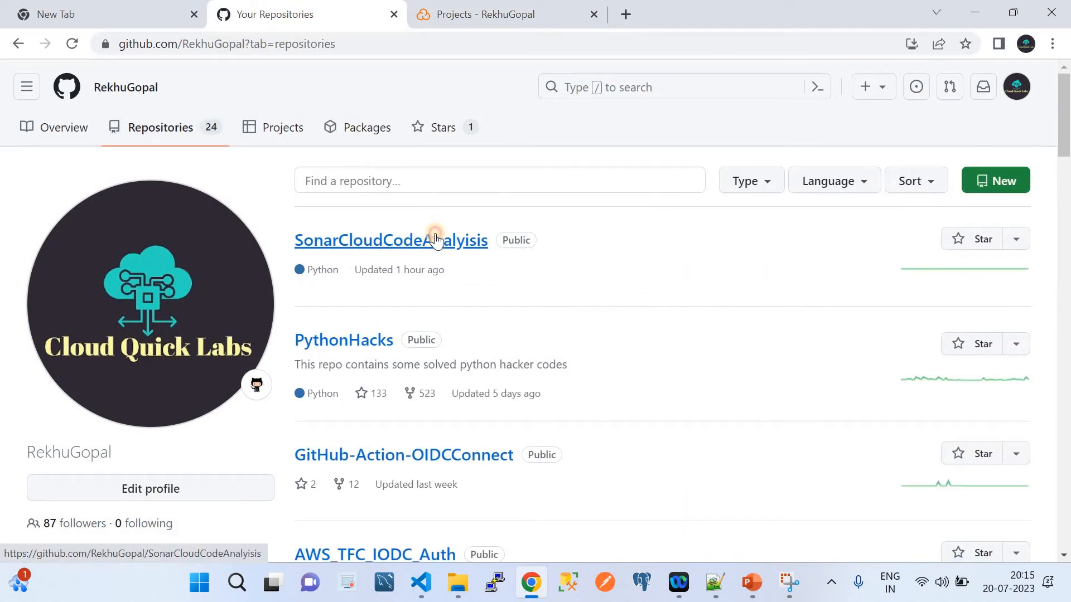
click(435, 235)
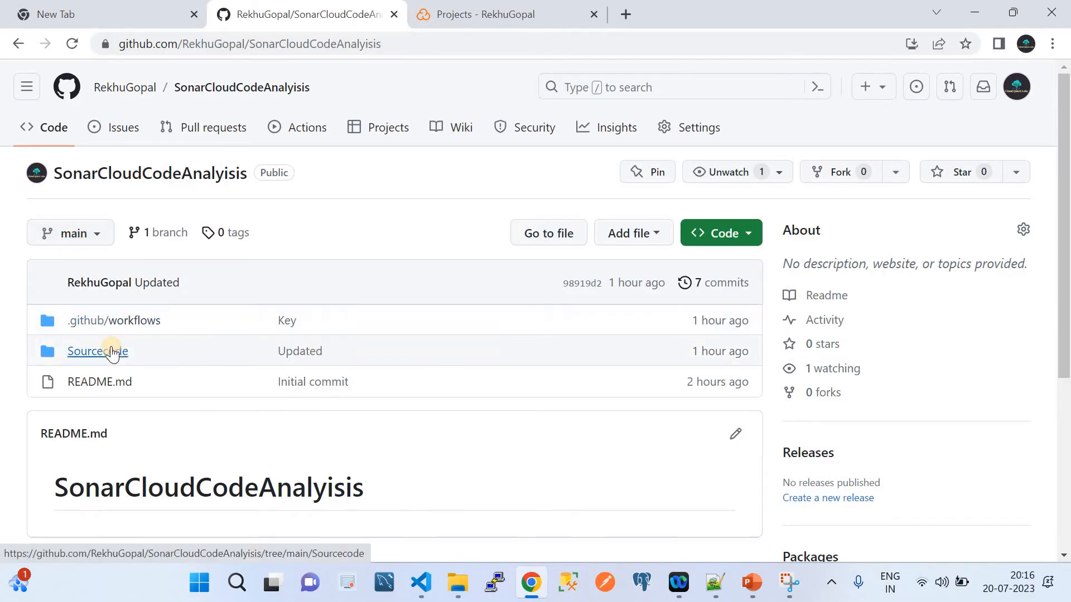
click(124, 320)
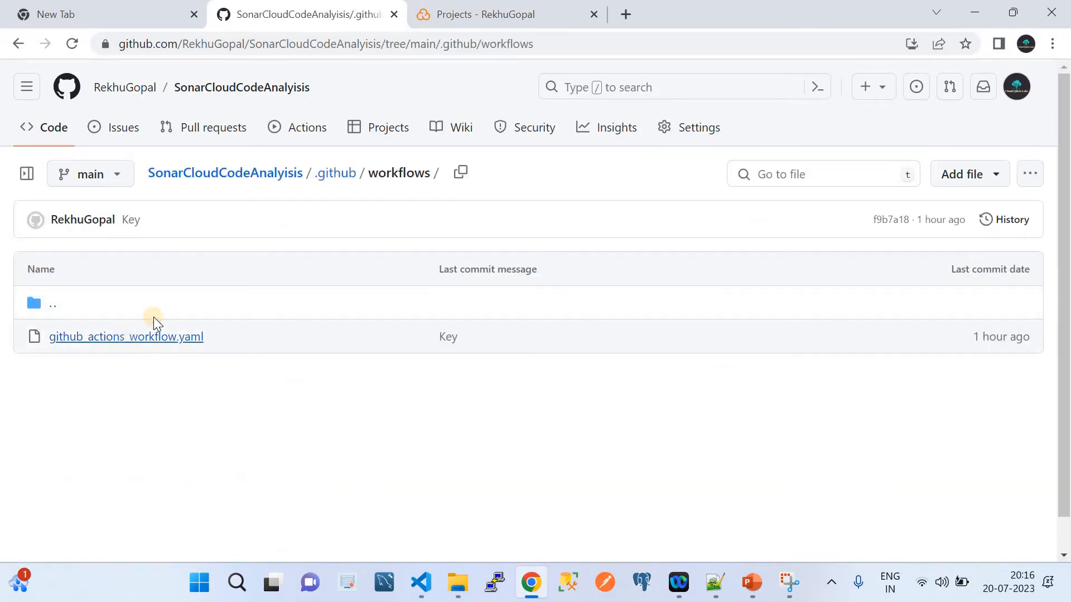
click(222, 173)
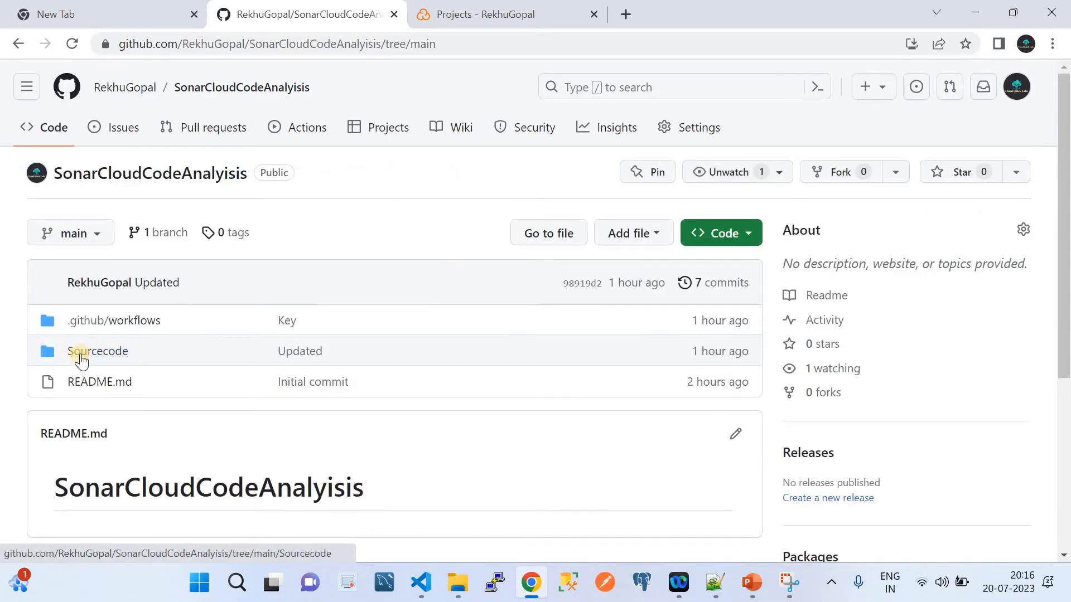
click(81, 356)
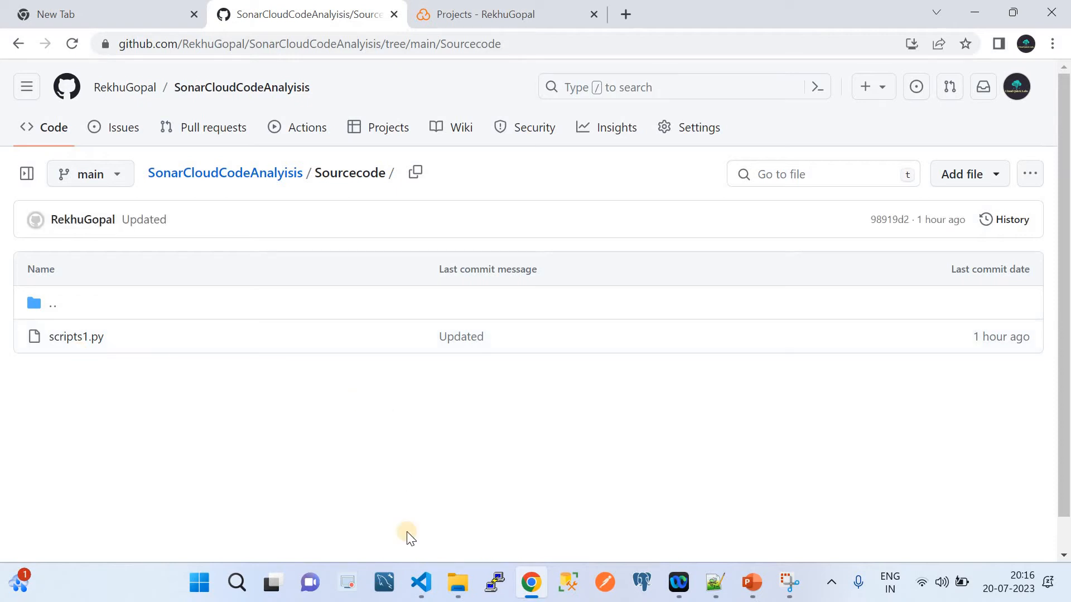
Step: Switch to Visual Studio Code, close the open editor and reopen github_actions_workflow.yaml from the workflows folder
click(417, 593)
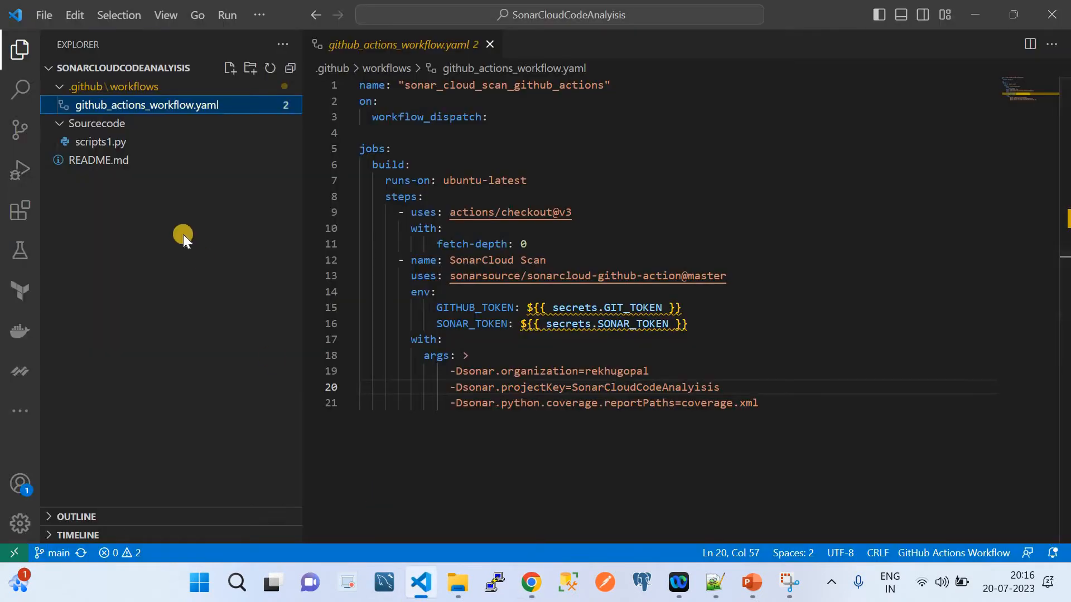
click(485, 48)
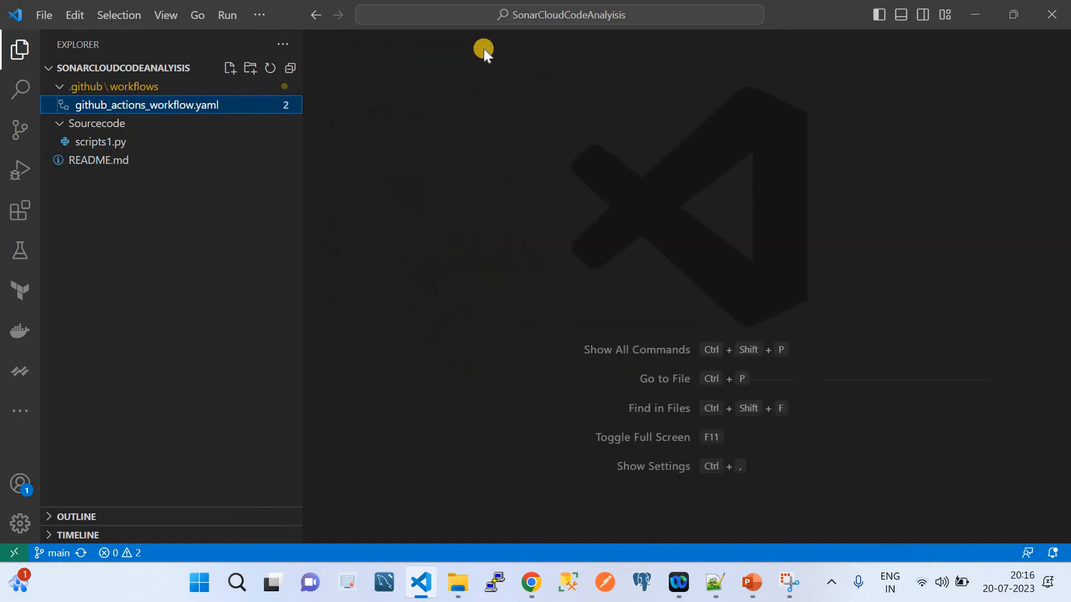
click(104, 110)
mouse_move(673, 315)
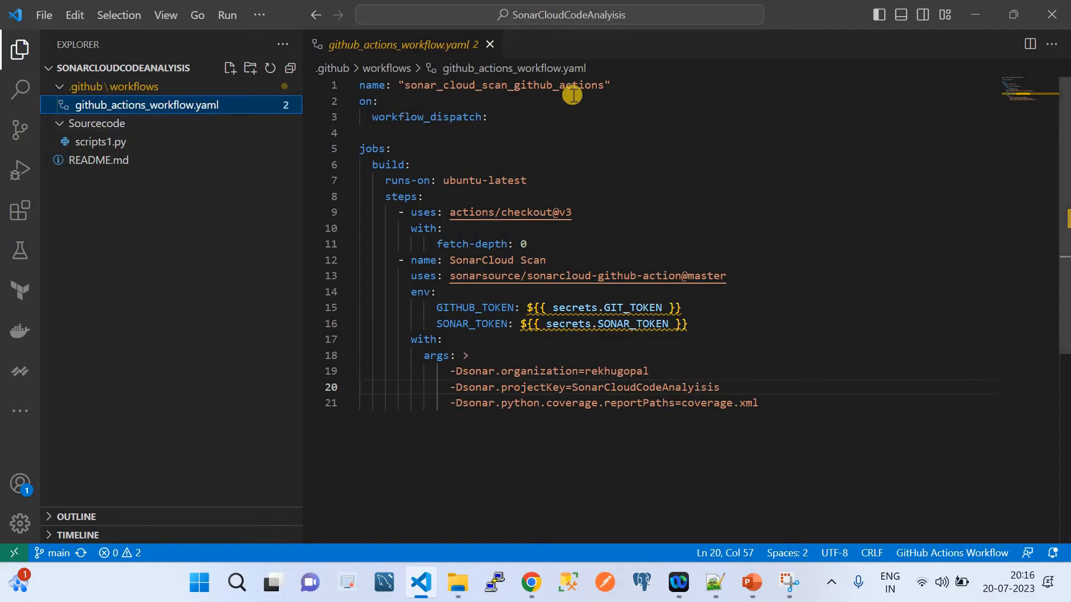
Step: Examine the workflow name sonar_cloud_scan_github_actions and its workflow_dispatch trigger by highlighting them in the YAML file
click(642, 80)
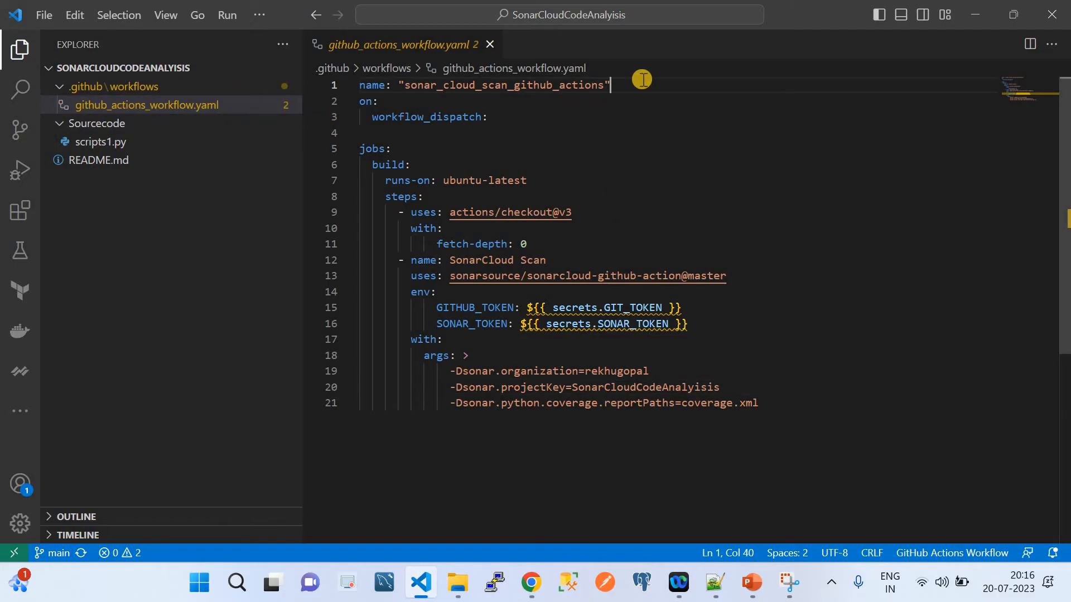
drag(642, 79, 371, 72)
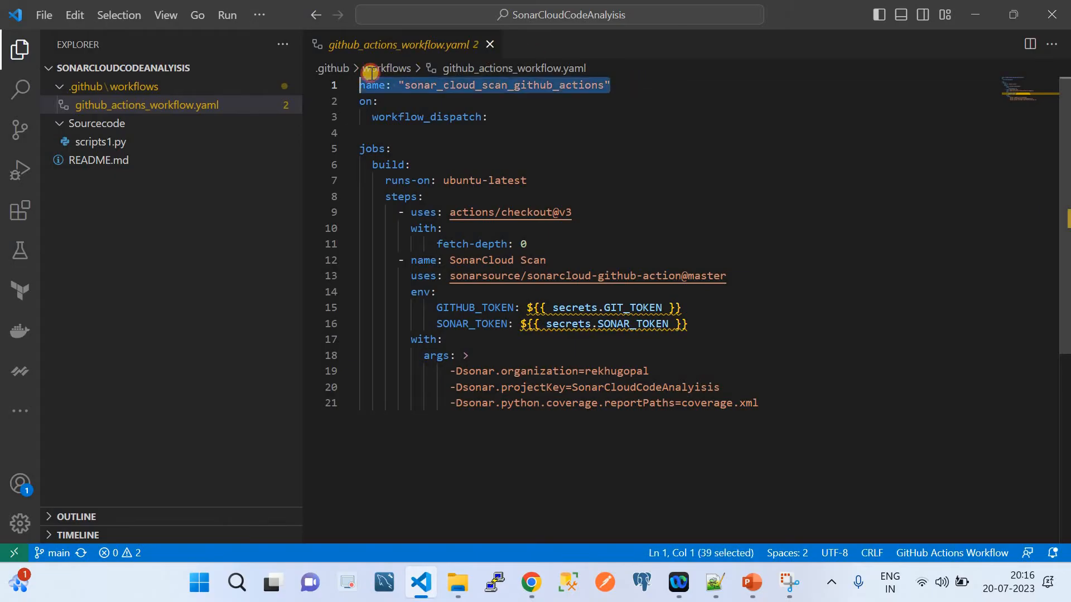
click(500, 97)
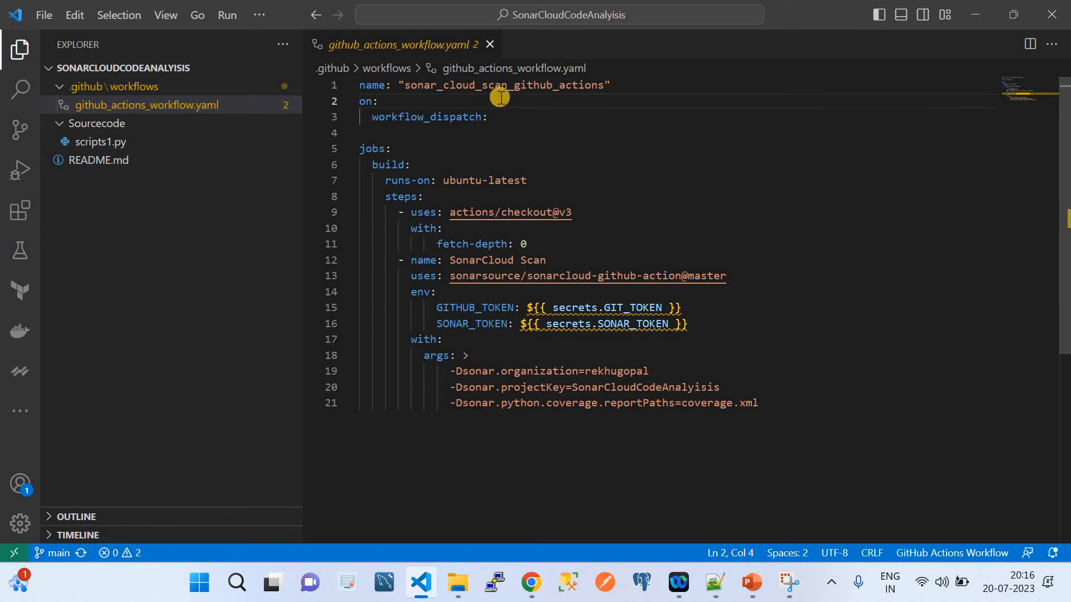
double_click(439, 85)
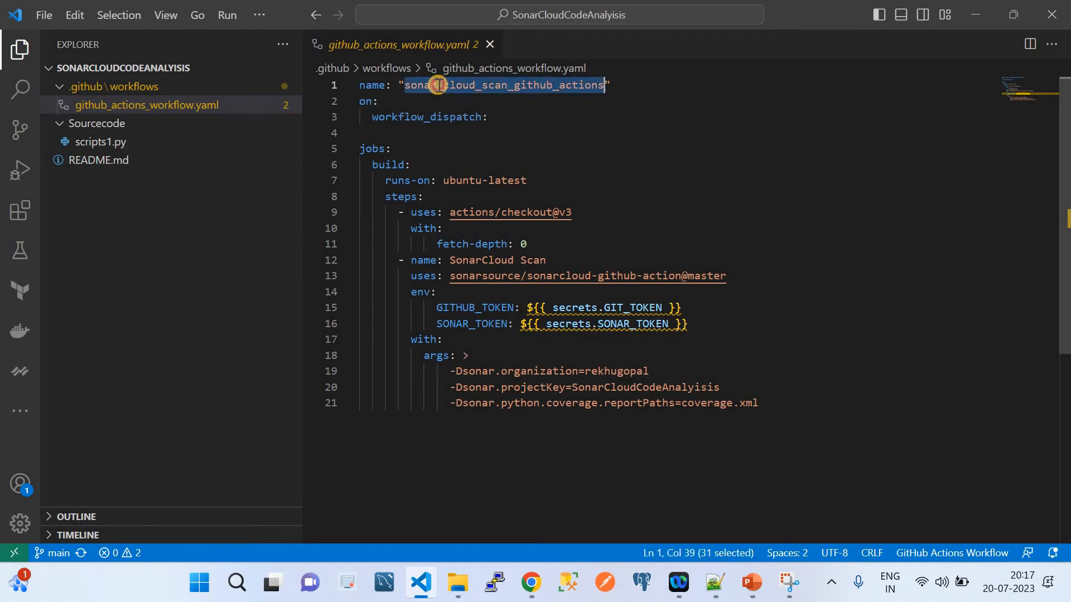
click(497, 123)
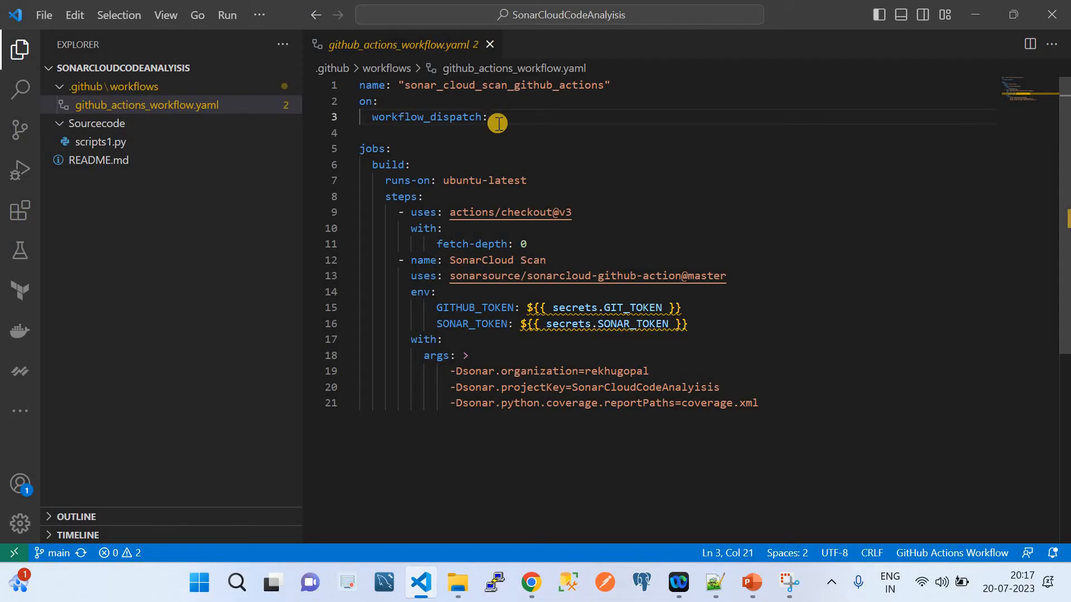
double_click(444, 122)
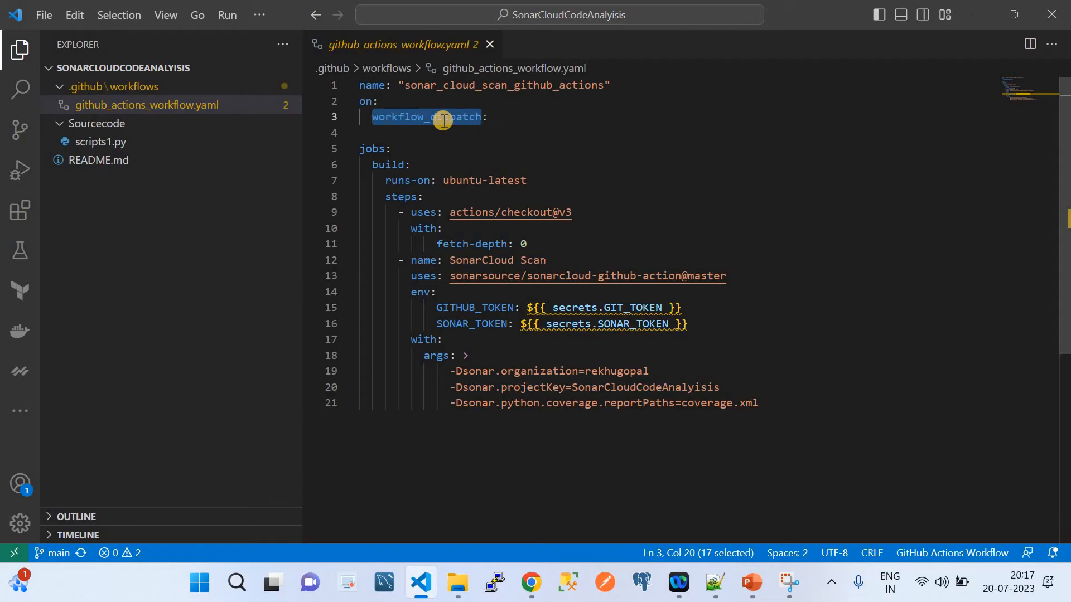
Step: Examine the build job definition and highlight its ubuntu-latest runner in the workflow file
click(420, 141)
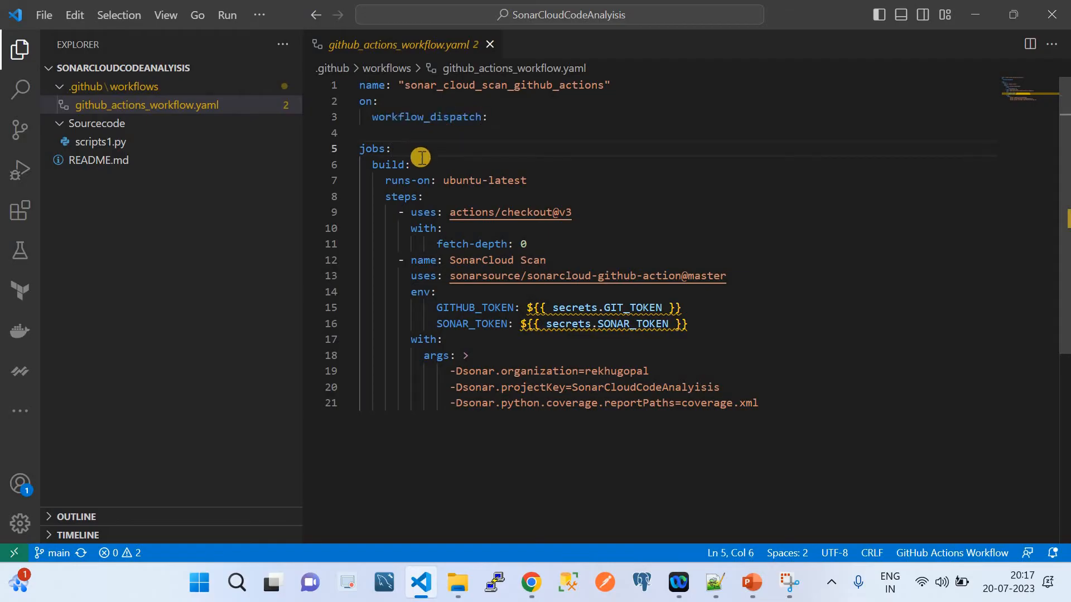
click(421, 164)
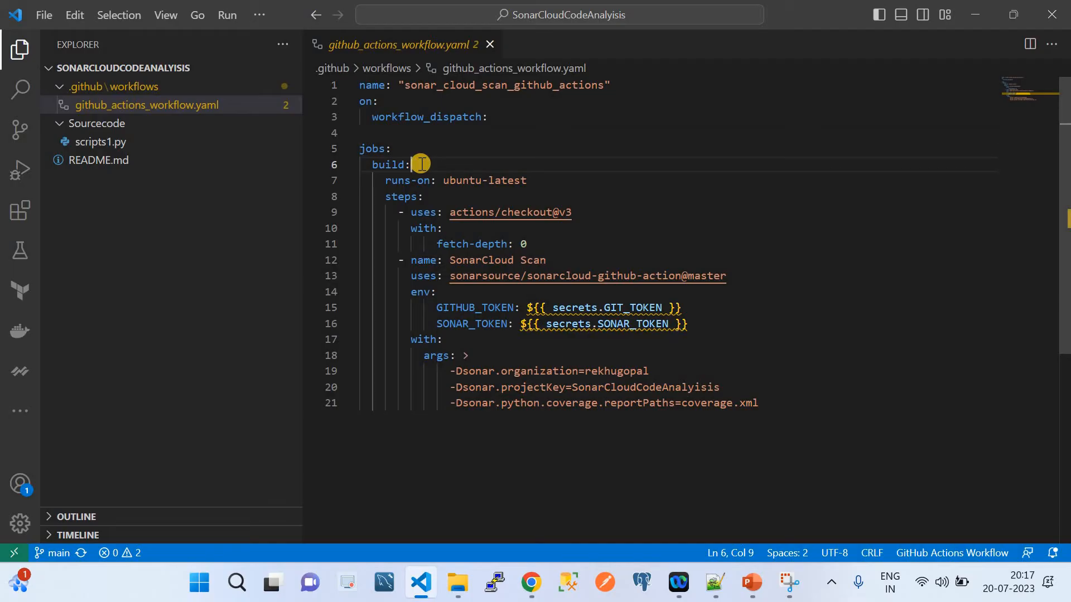
click(537, 178)
shift+click(442, 184)
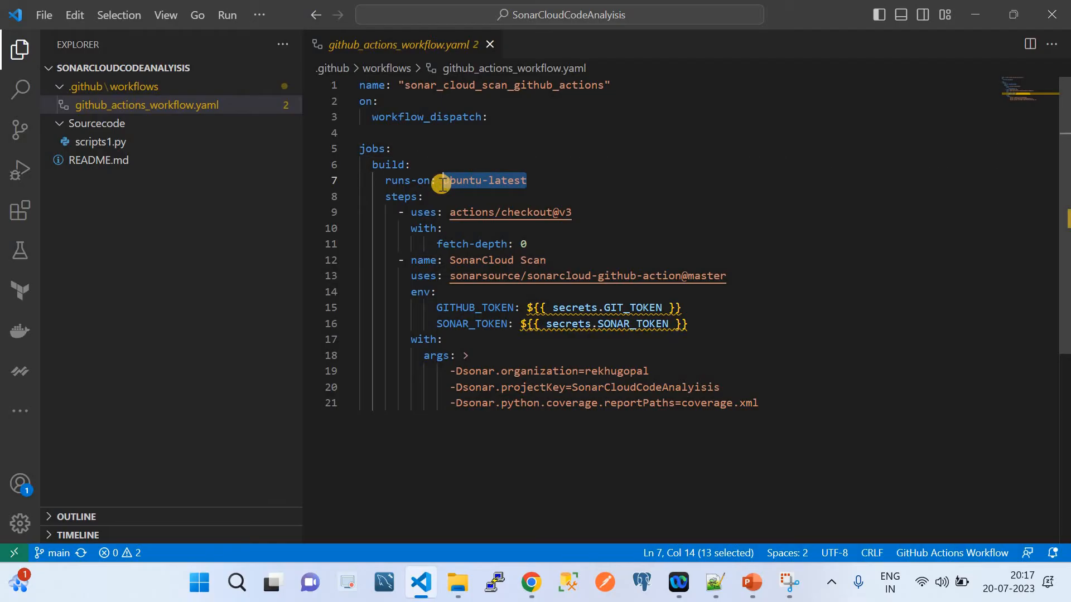
Step: Rename the build job in github_actions_workflow.yaml to DemoSonarCloudSCan and save the file
click(403, 165)
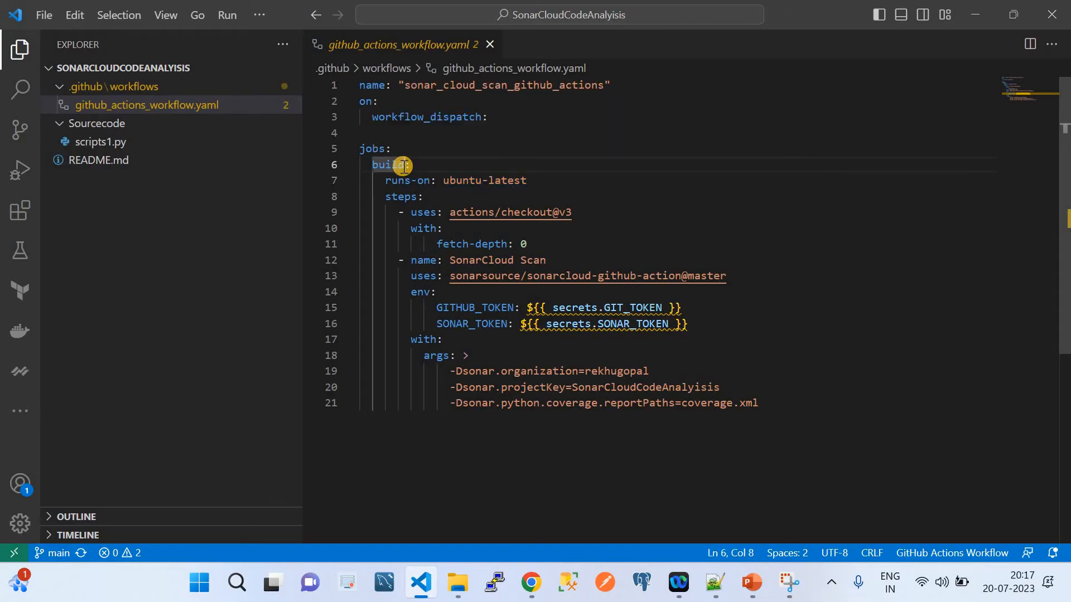
key(BackSpace)
key(BackSpace)
key(BackSpace)
key(BackSpace)
key(BackSpace)
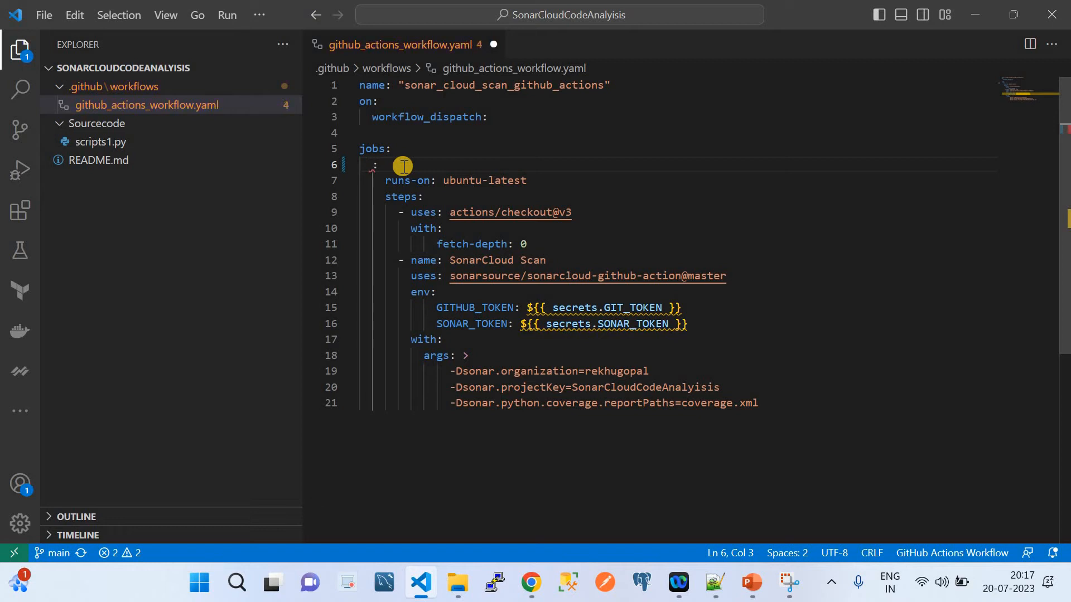
text(Demo)
text(Sonar)
text(CloudSCa)
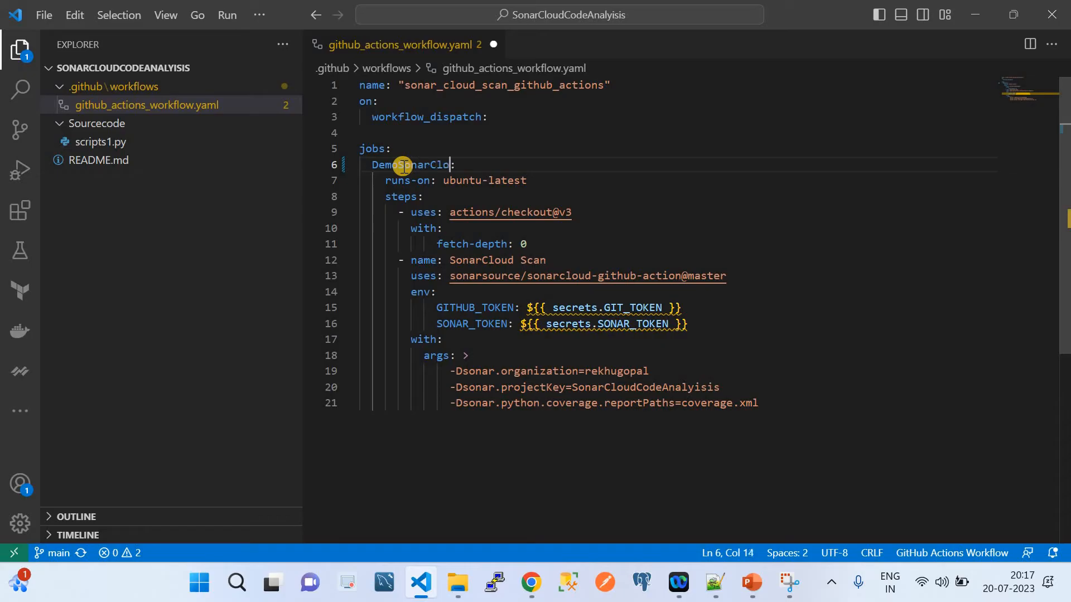
text(n)
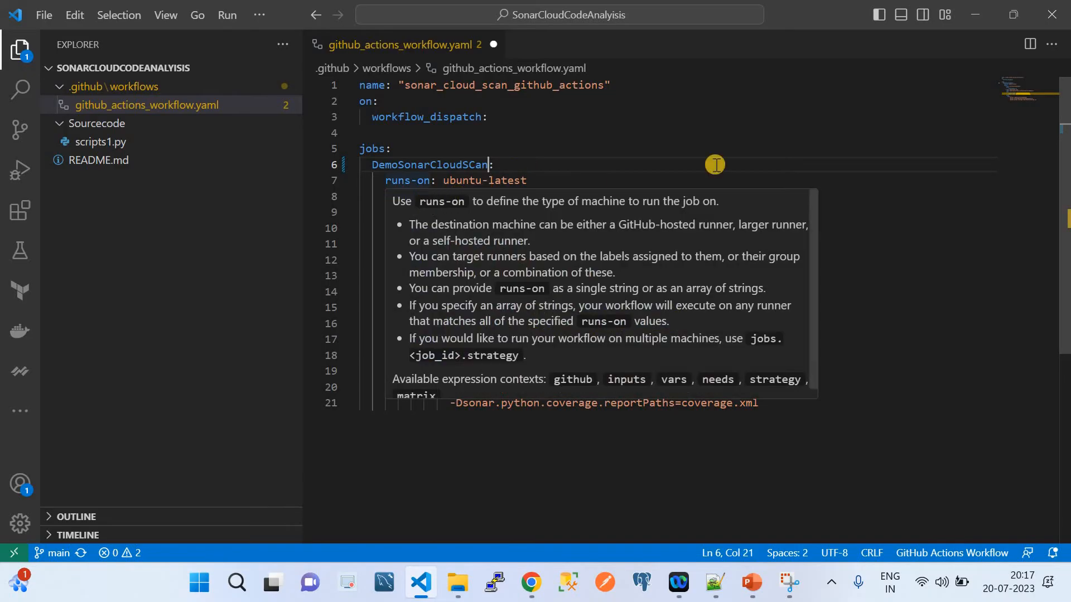
key(ctrl+s)
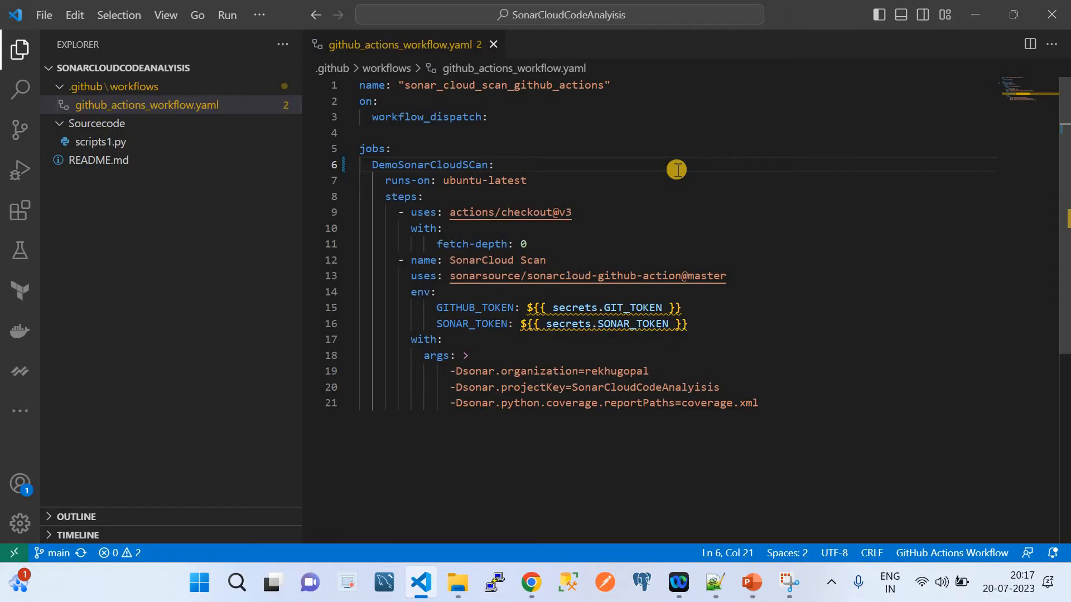
Step: Examine the actions/checkout@v3 step with its fetch-depth setting by highlighting the lines from uses to fetch-depth
click(535, 244)
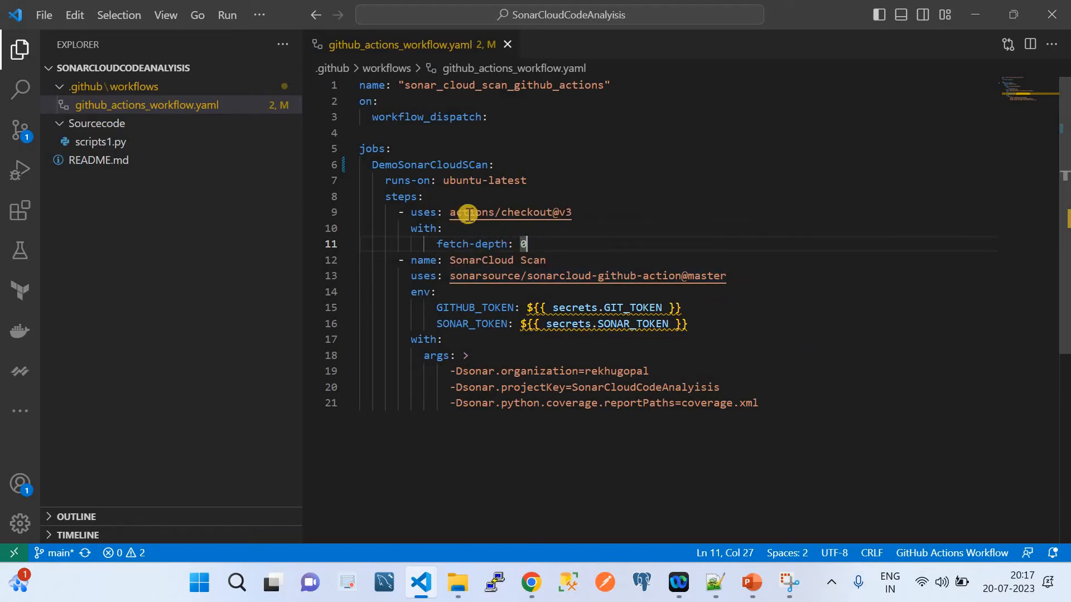
click(449, 228)
drag(448, 229, 385, 212)
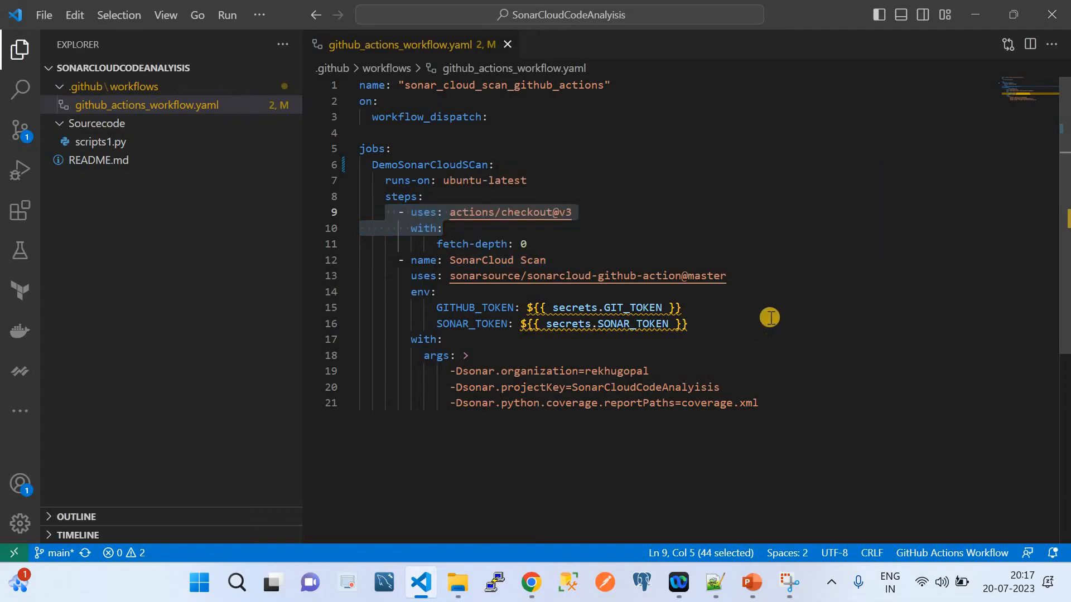
click(534, 244)
drag(534, 243, 373, 214)
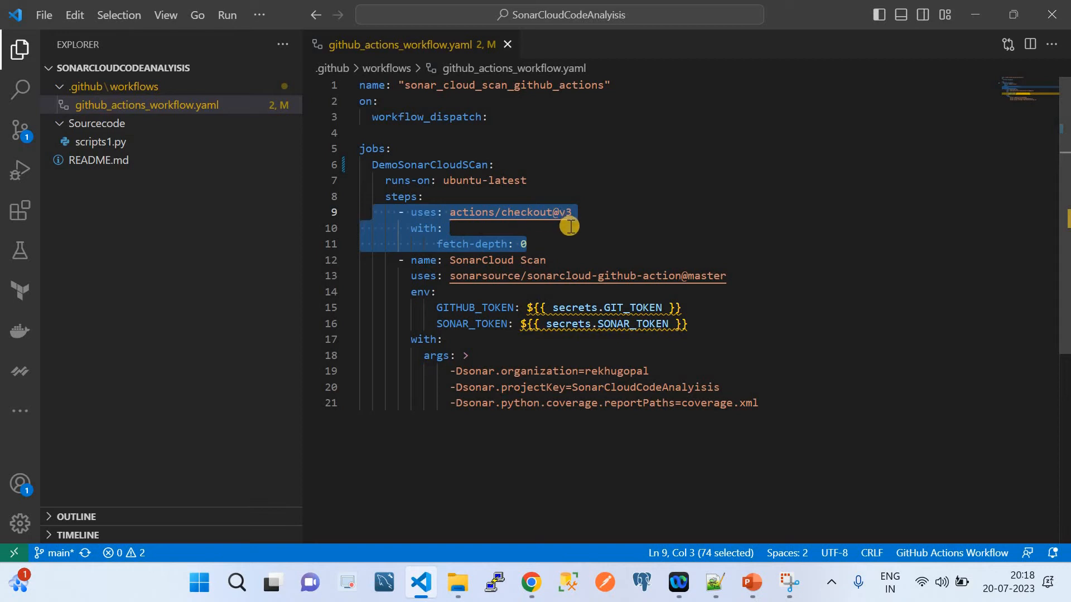
click(593, 214)
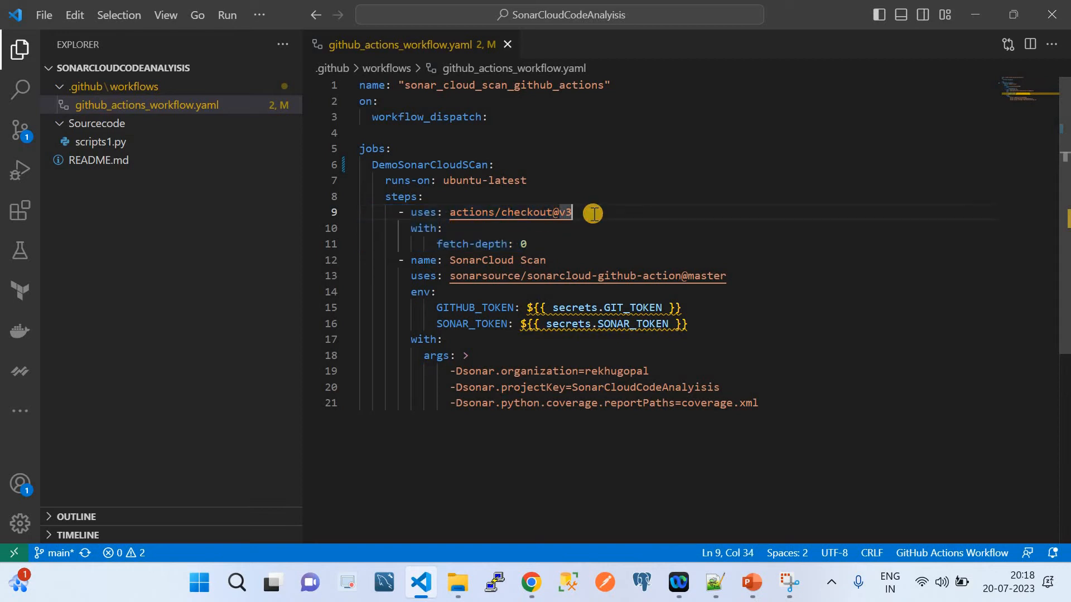
mouse_move(110, 69)
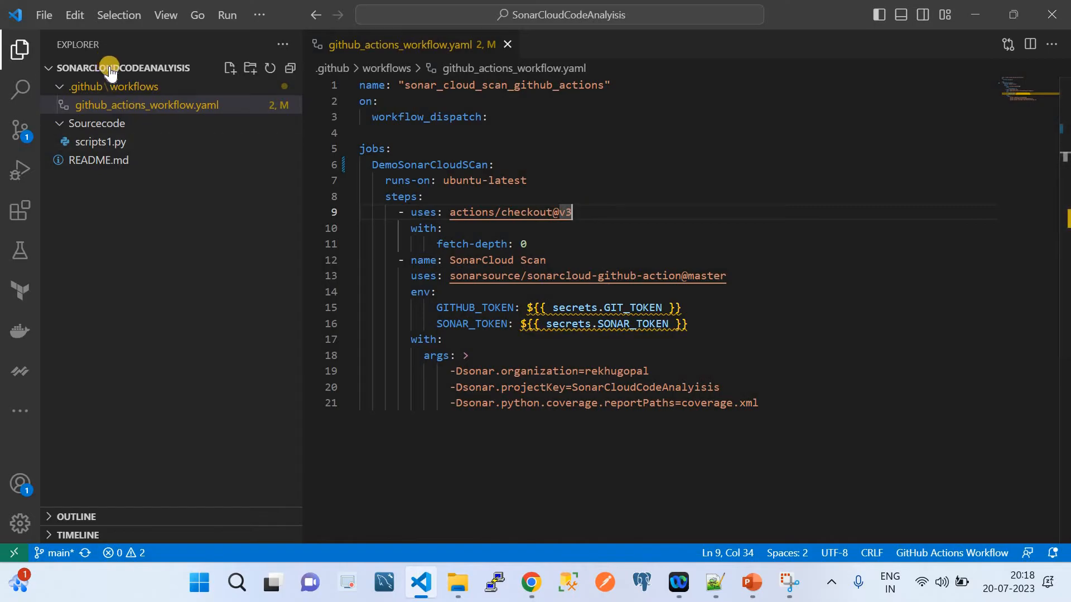
double_click(485, 184)
click(530, 245)
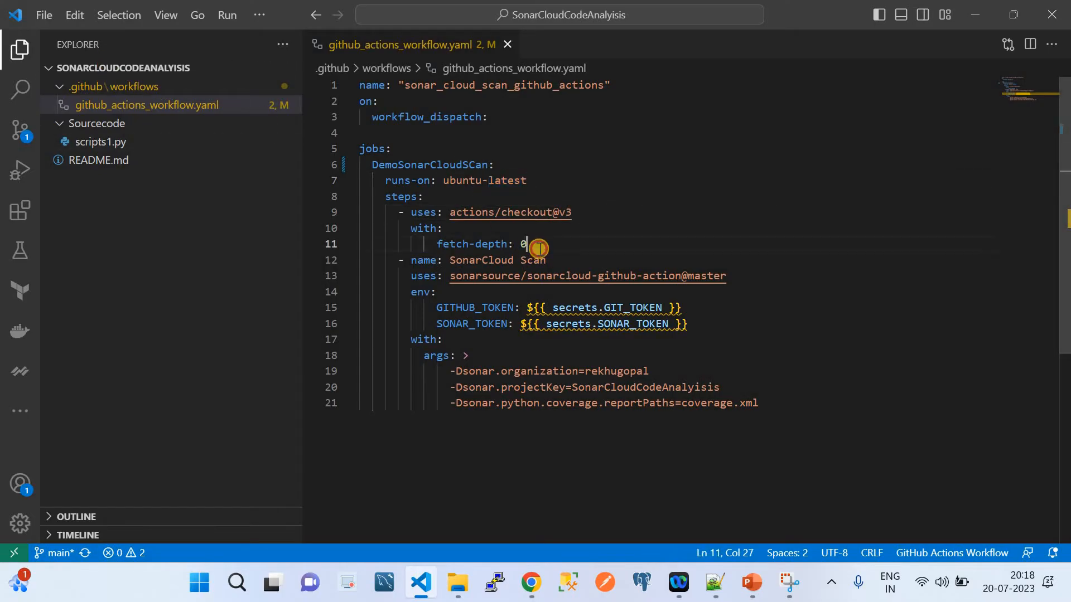
shift+click(419, 211)
shift+click(398, 212)
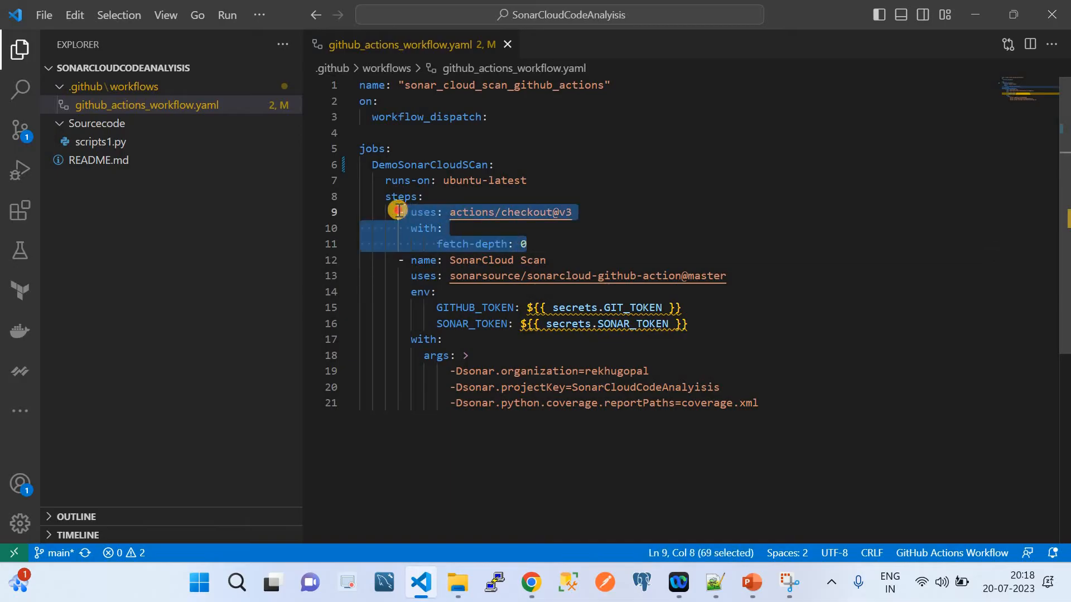
Step: Examine the whole SonarCloud Scan step by highlighting it from its name through the coverage report argument
click(624, 263)
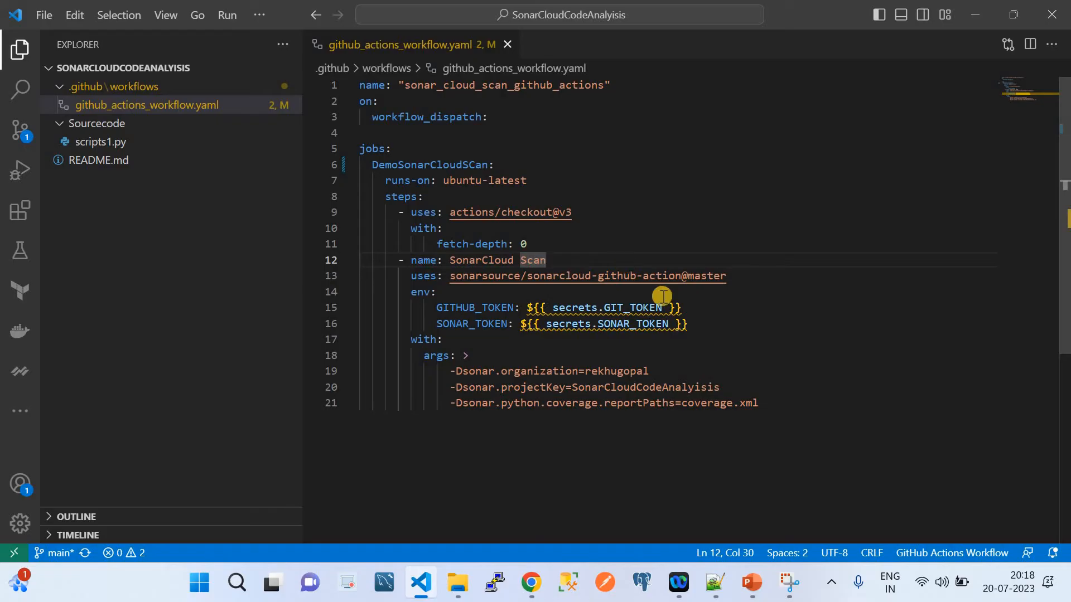
click(776, 408)
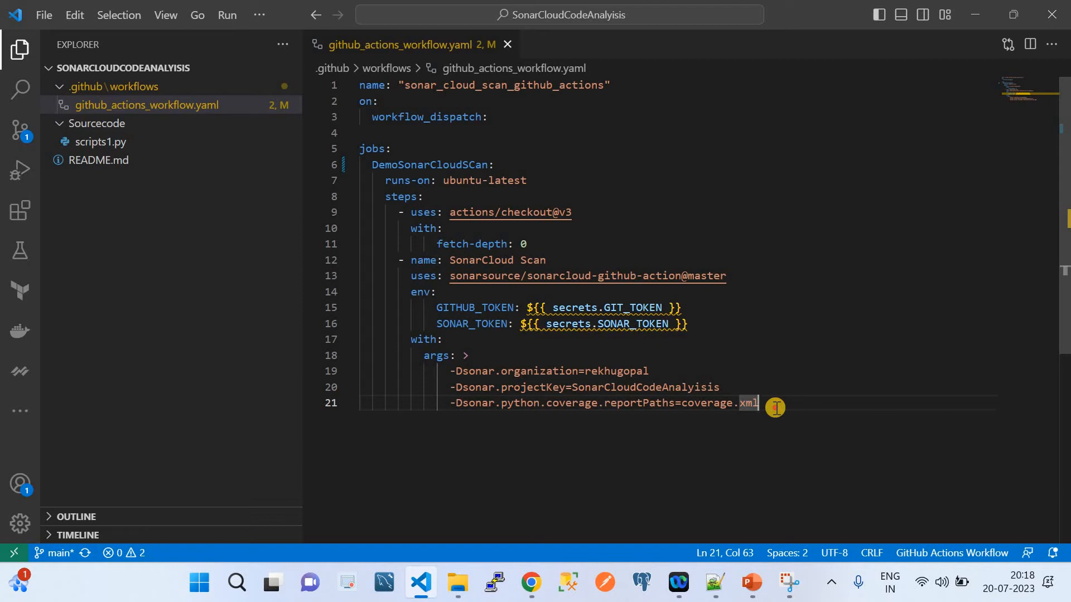
drag(775, 408, 406, 262)
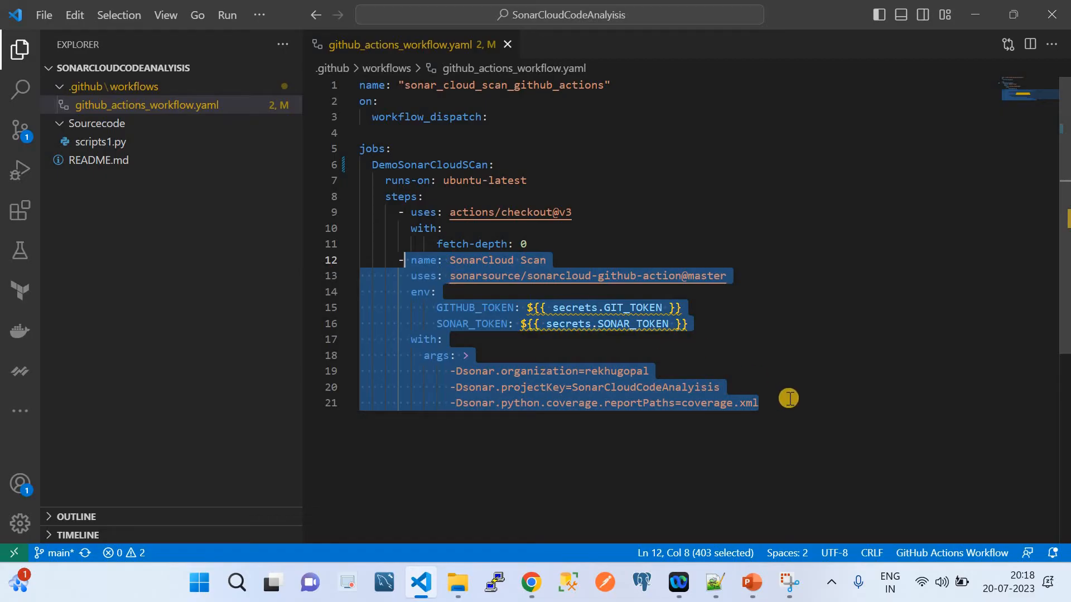
click(788, 398)
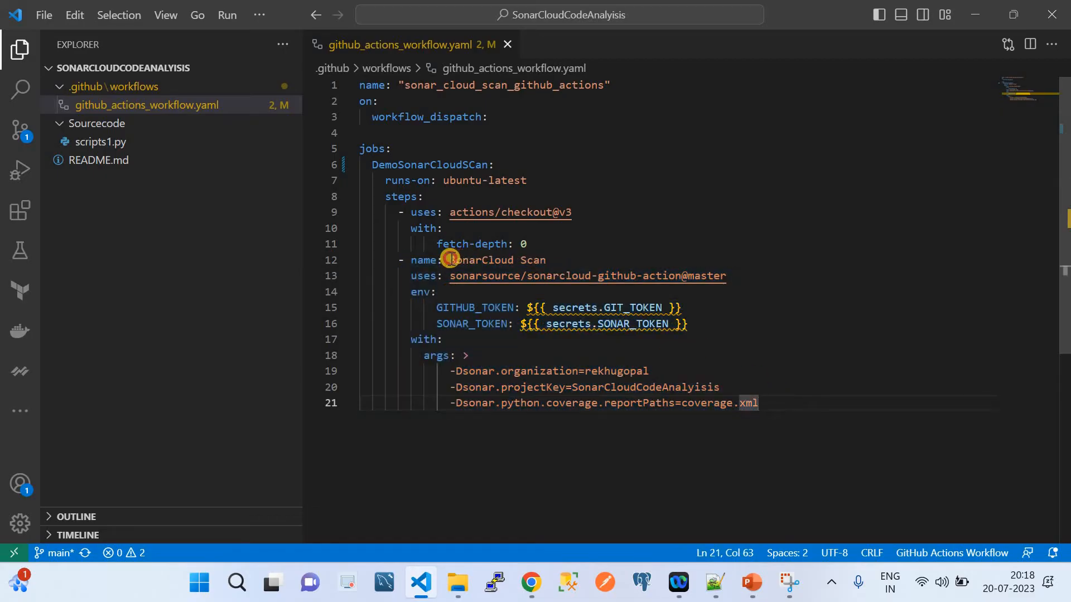
Step: Highlight the SonarCloud Scan step name and the sonarsource/sonarcloud-github-action@master action it uses
drag(449, 260, 547, 260)
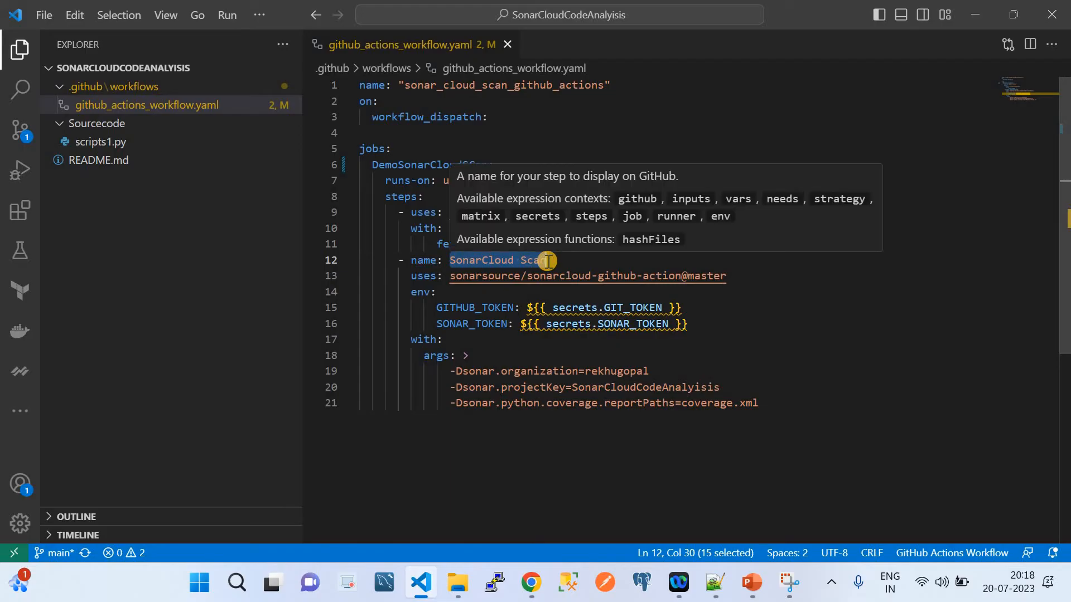
drag(726, 275, 451, 279)
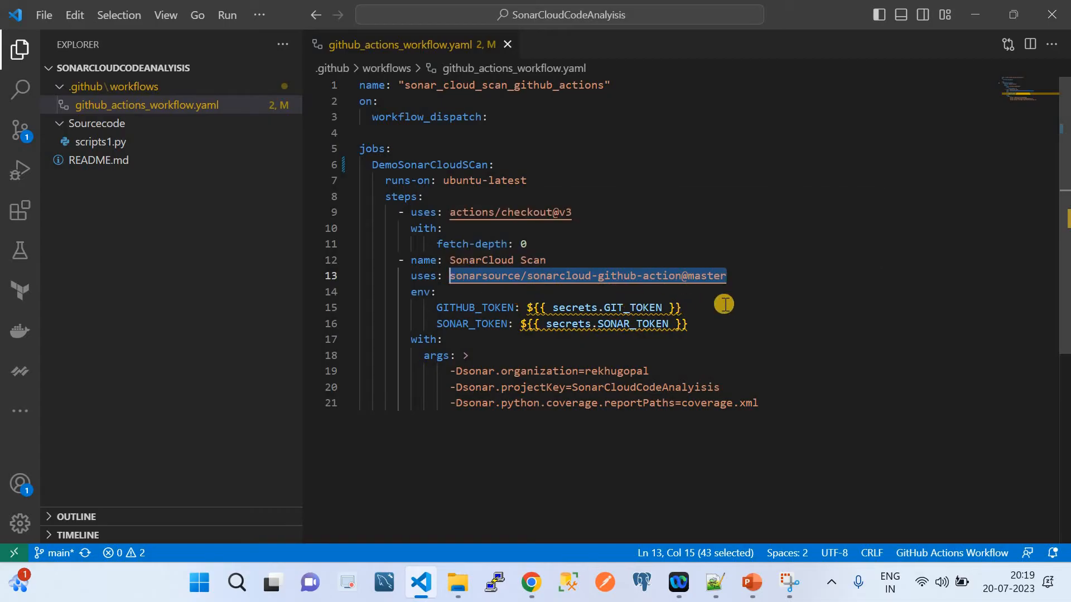
mouse_move(583, 278)
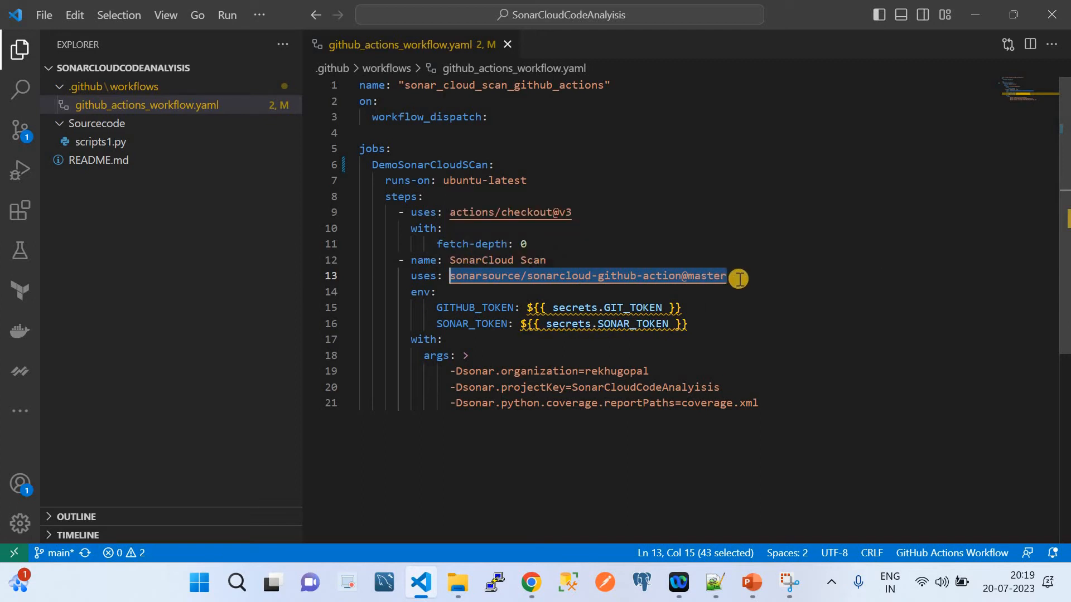
drag(739, 279, 411, 277)
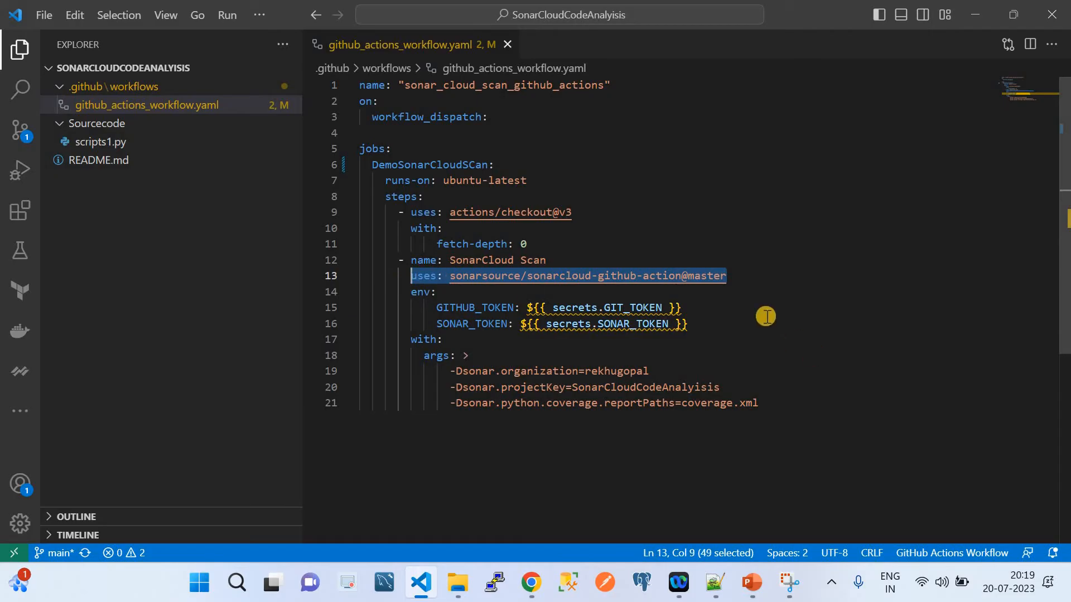
click(734, 280)
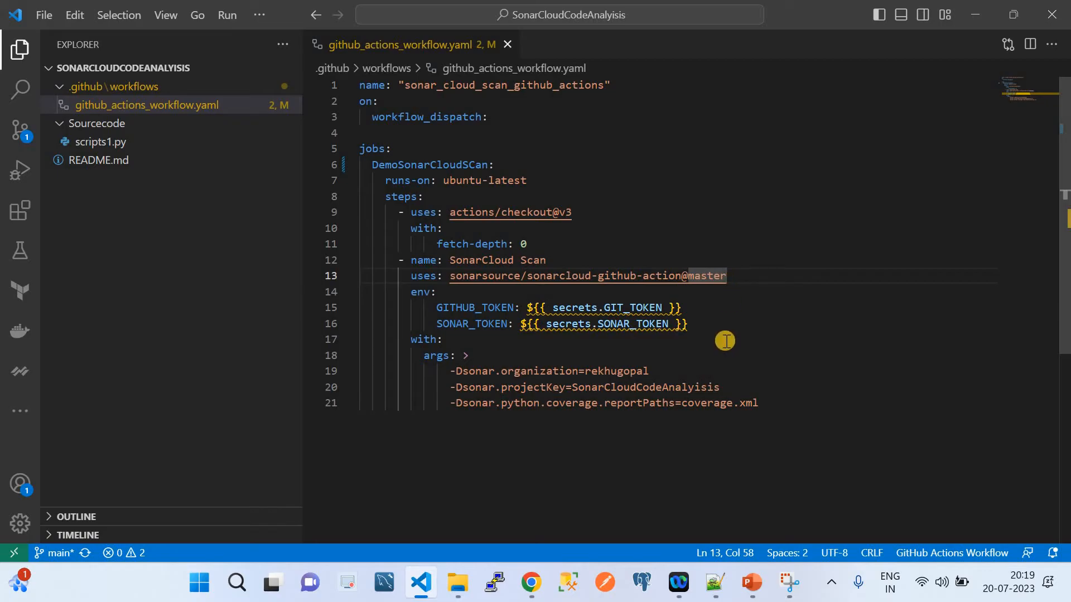
click(765, 266)
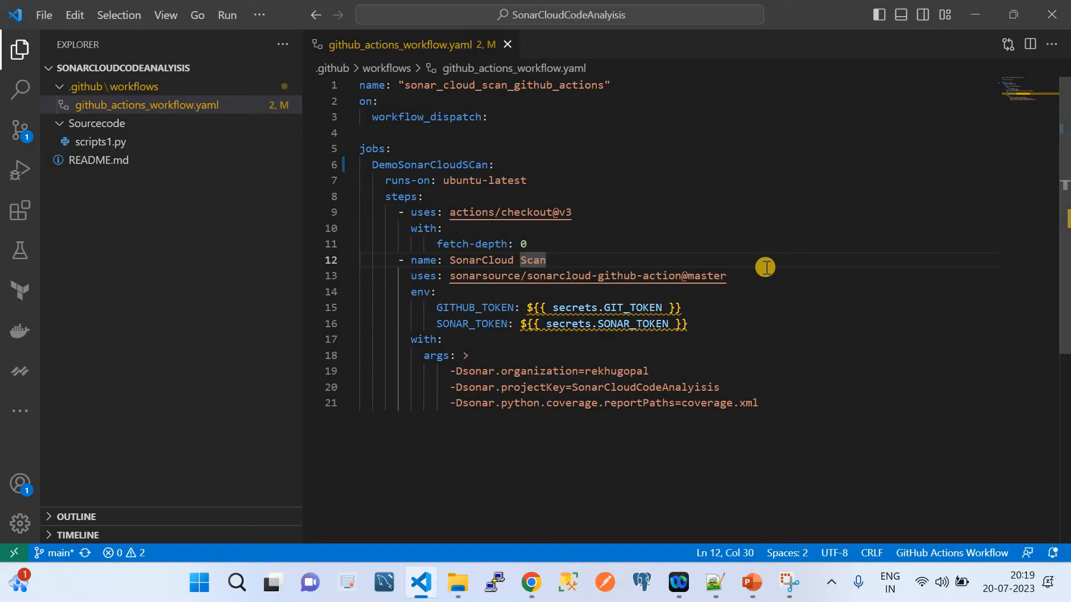
Step: Examine the GITHUB_TOKEN and SONAR_TOKEN environment variables and the secrets they reference in the scan step
double_click(464, 308)
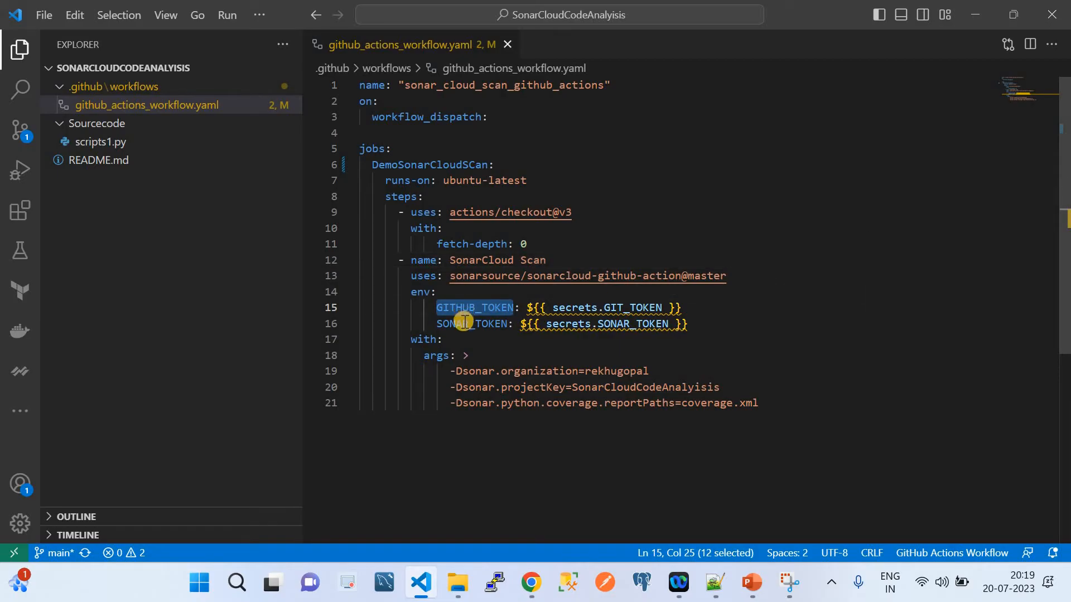
double_click(464, 321)
click(463, 308)
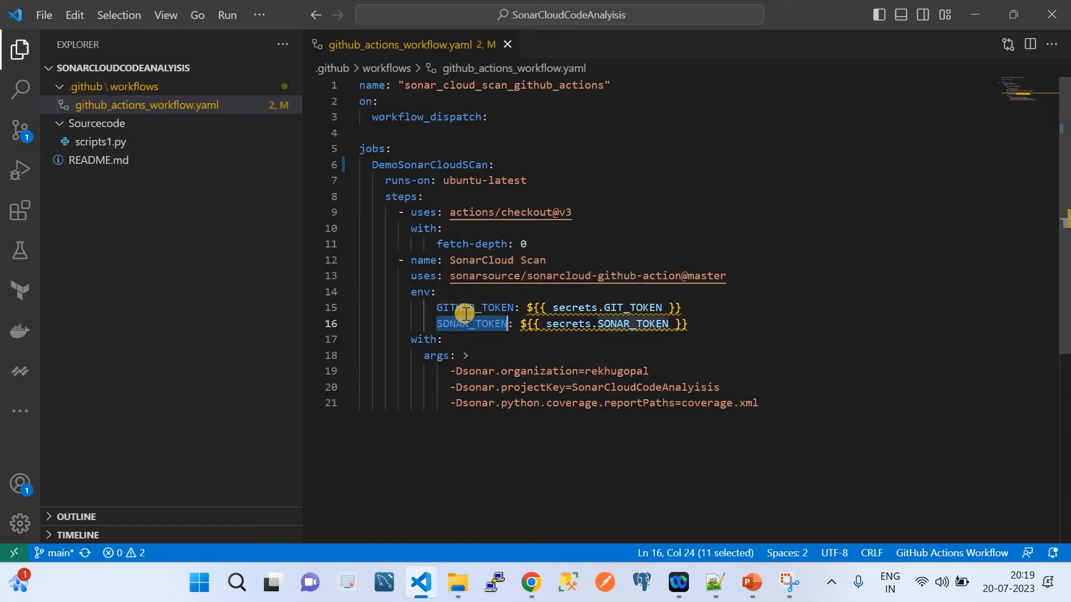
double_click(470, 326)
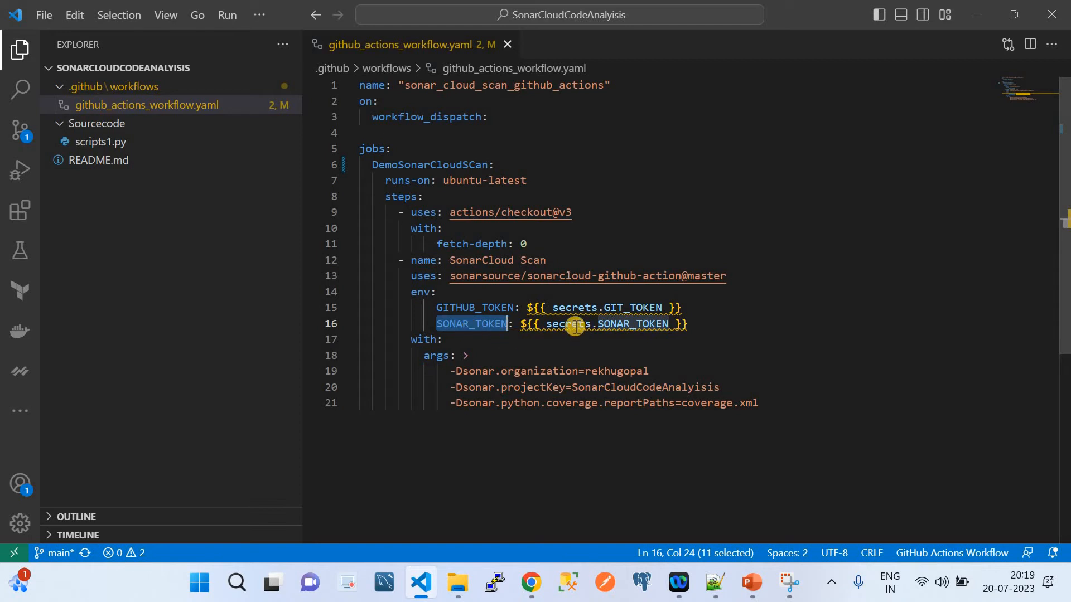
mouse_move(575, 326)
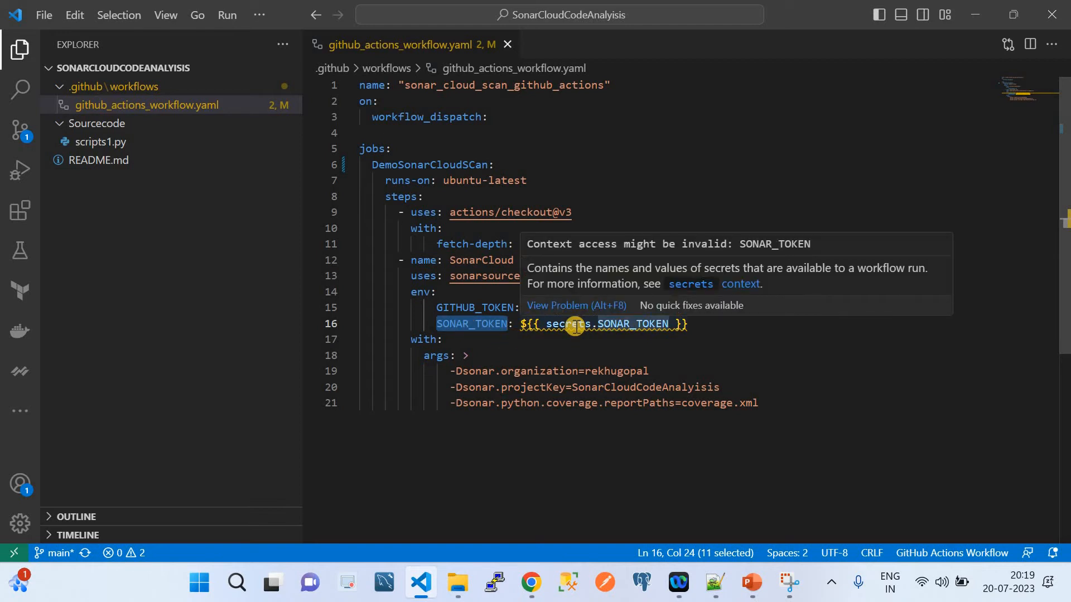
Step: Examine the scan step's args block and its -Dsonar.organization argument
click(467, 339)
click(480, 357)
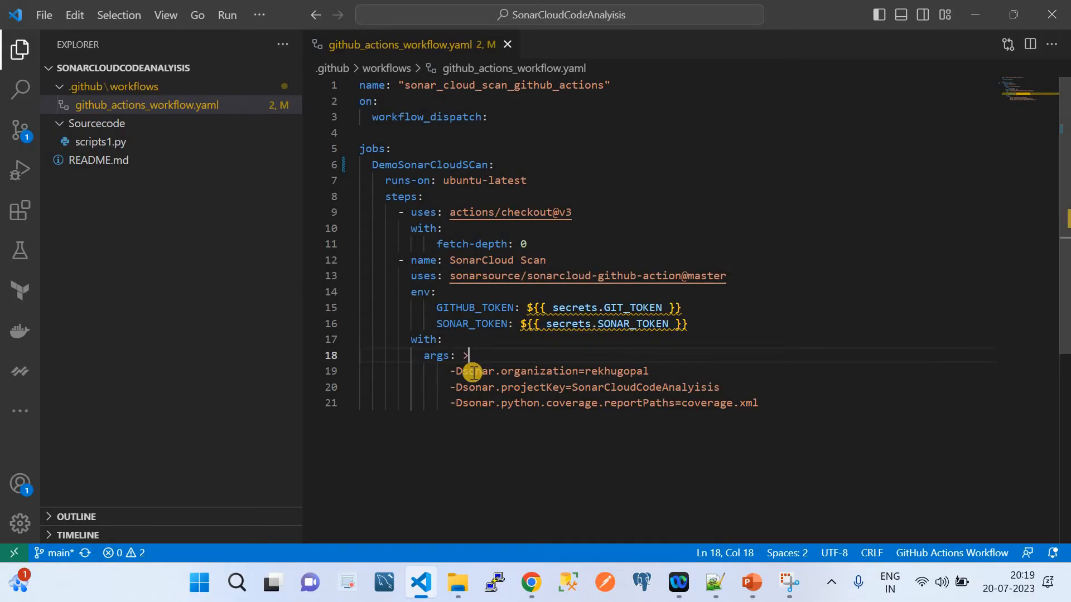
click(473, 373)
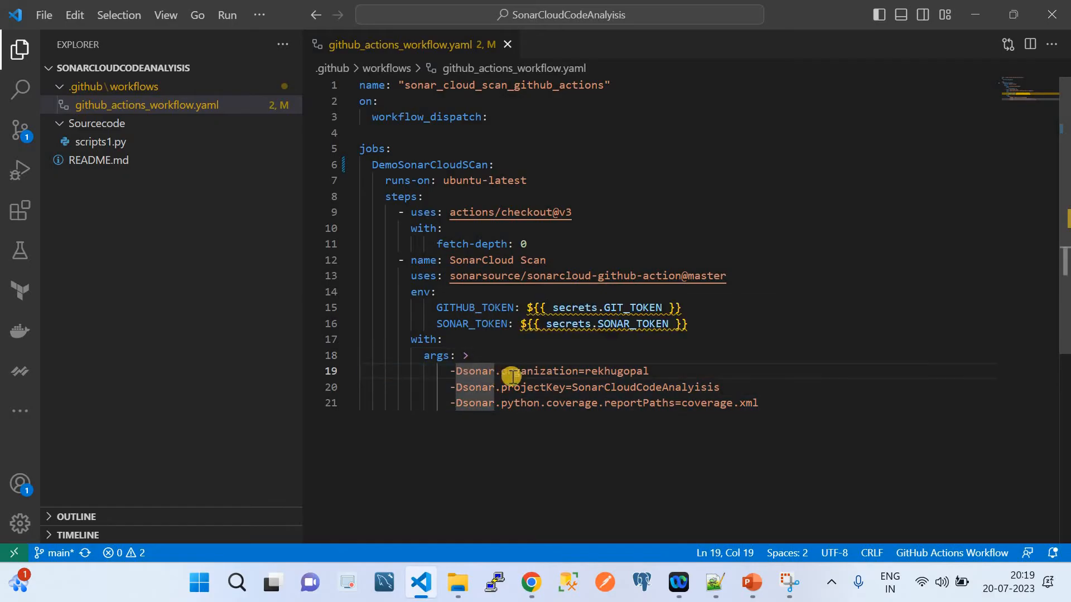
click(608, 373)
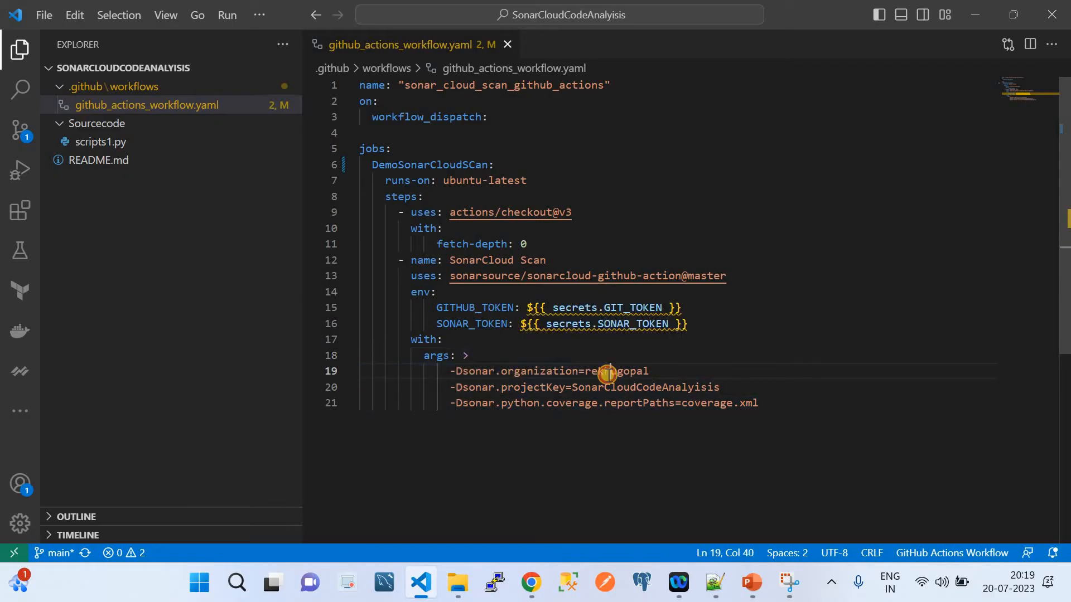
Step: Switch to the SonarCloud organization's projects page in Chrome and copy the organization key from the page address
click(527, 582)
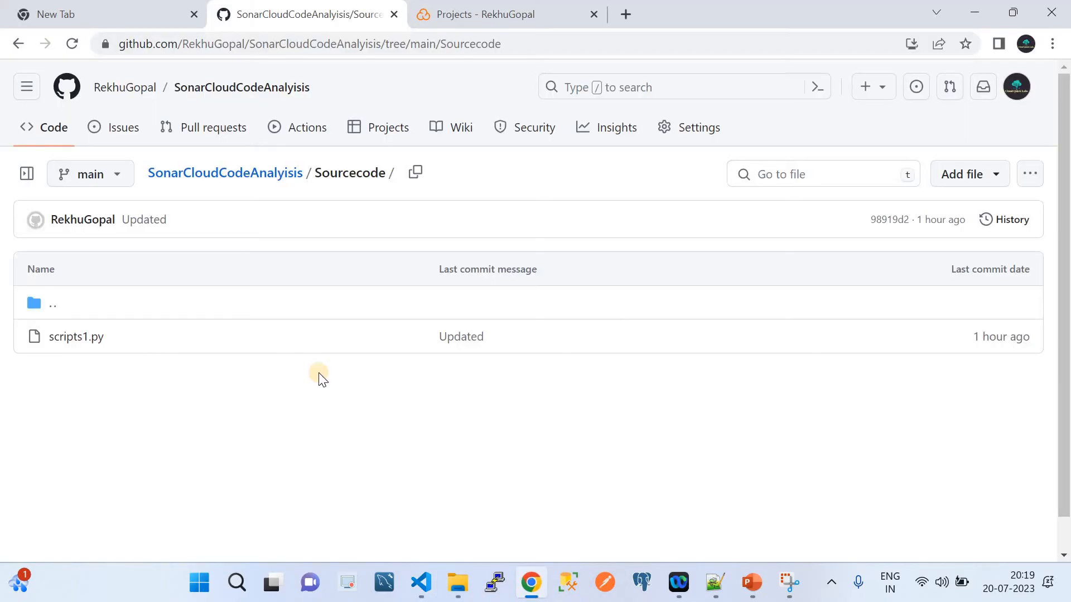
click(451, 11)
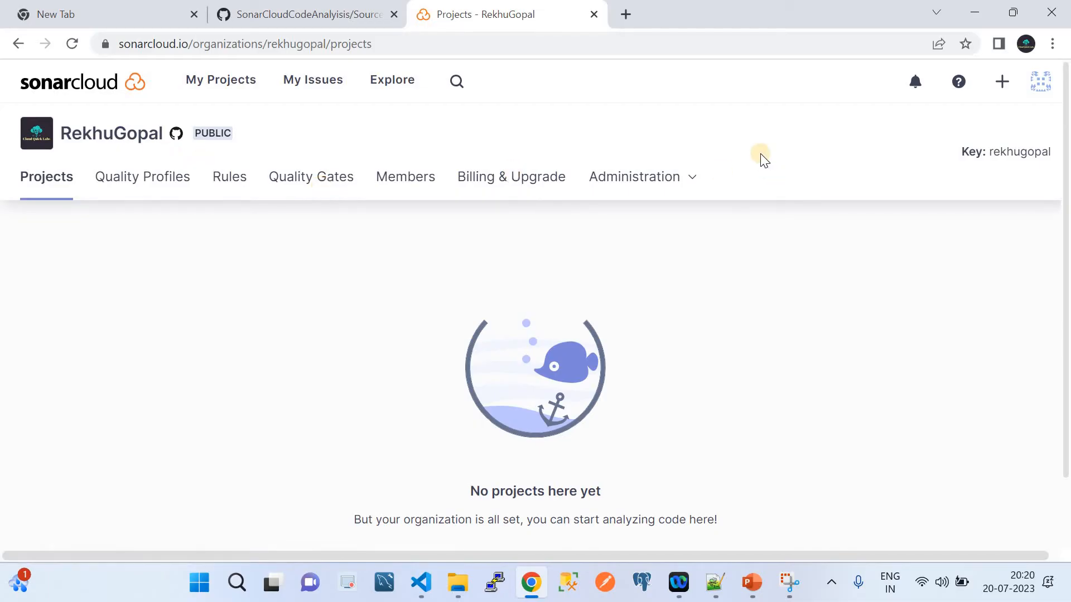
double_click(134, 130)
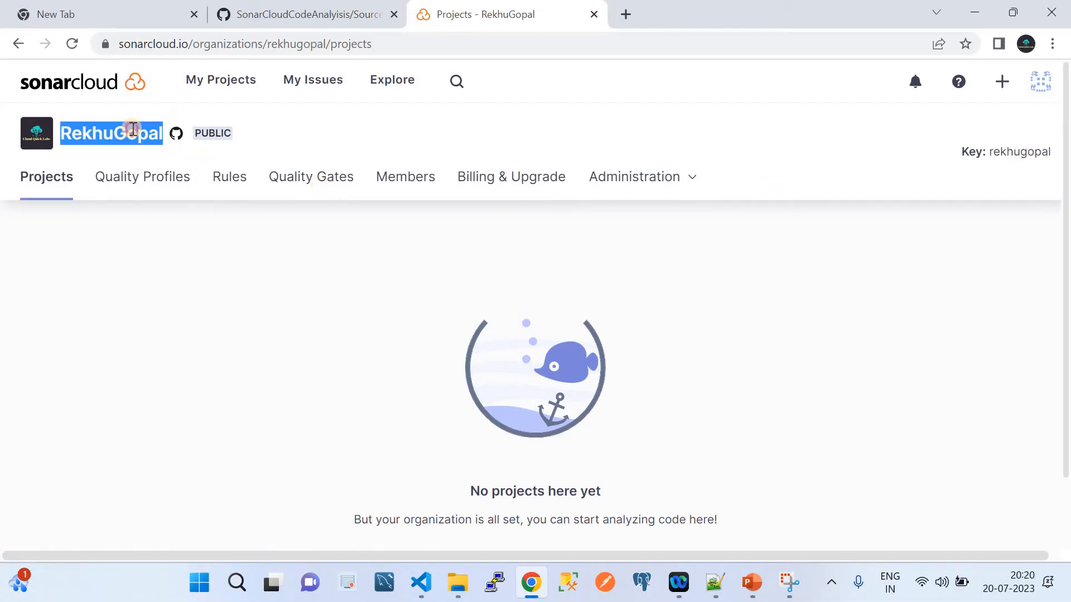
double_click(294, 43)
key(ctrl+c)
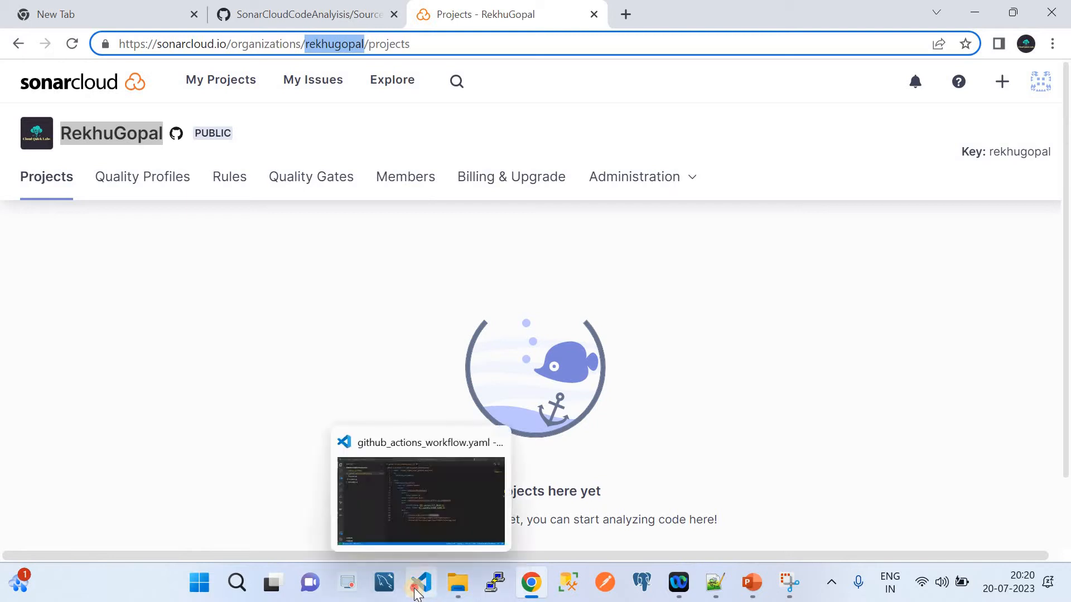
Step: Switch to VS Code and replace the -Dsonar.organization value with the copied organization key
click(457, 505)
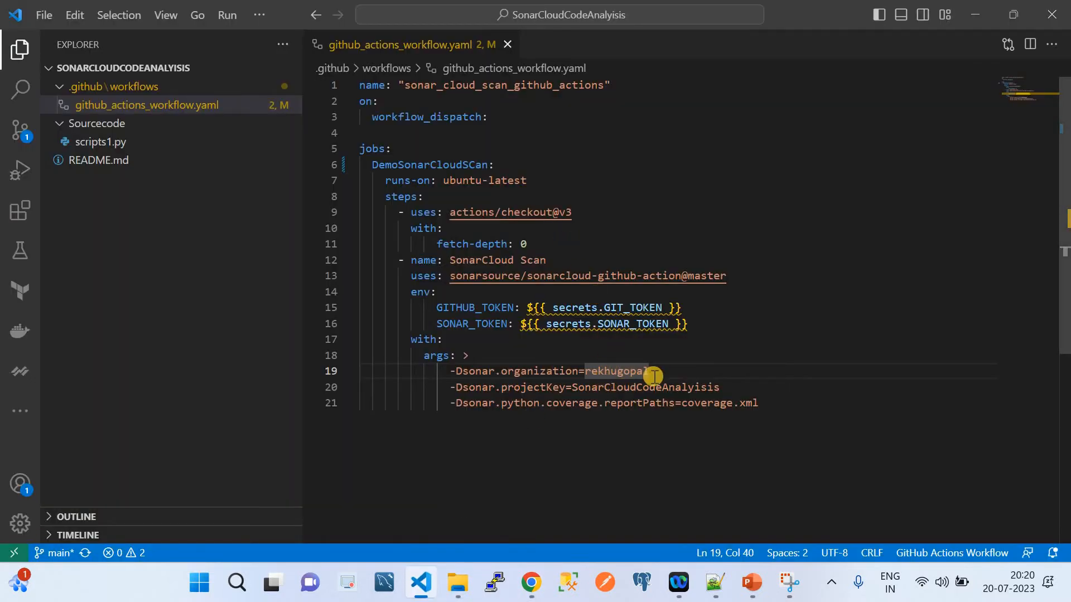
double_click(602, 372)
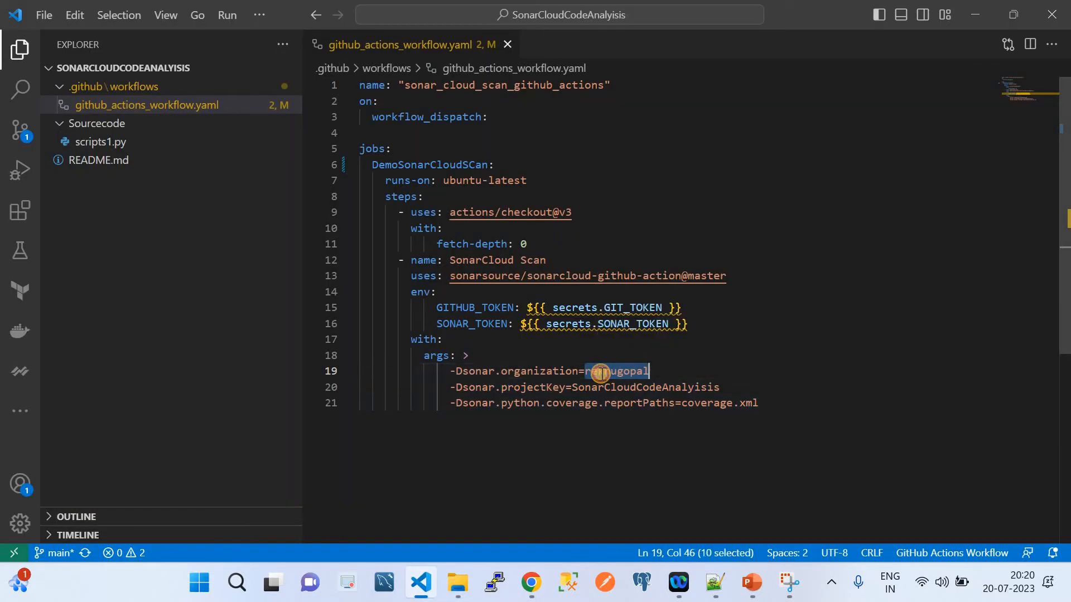
key(ctrl+v)
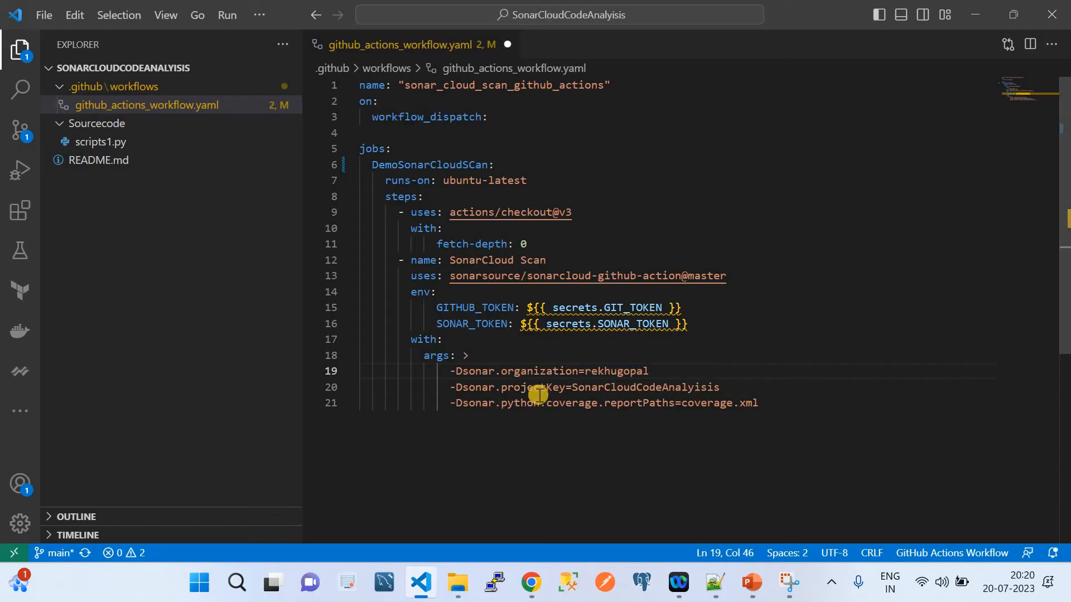
Step: Switch to Chrome, highlight the organization key on the SonarCloud projects page, and return to the workflow file in VS Code
mouse_move(496, 389)
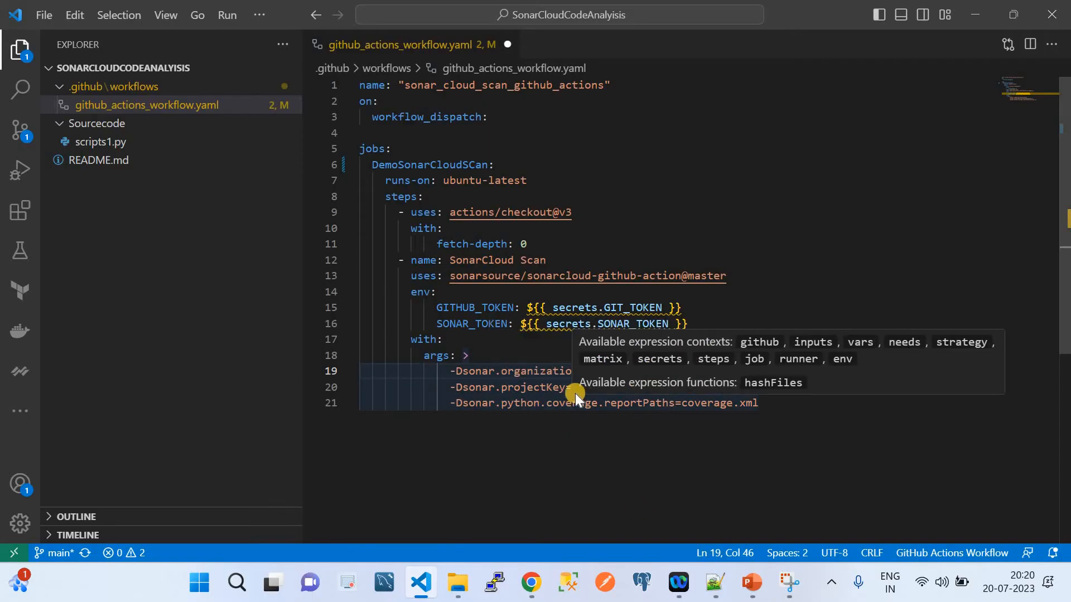
click(536, 584)
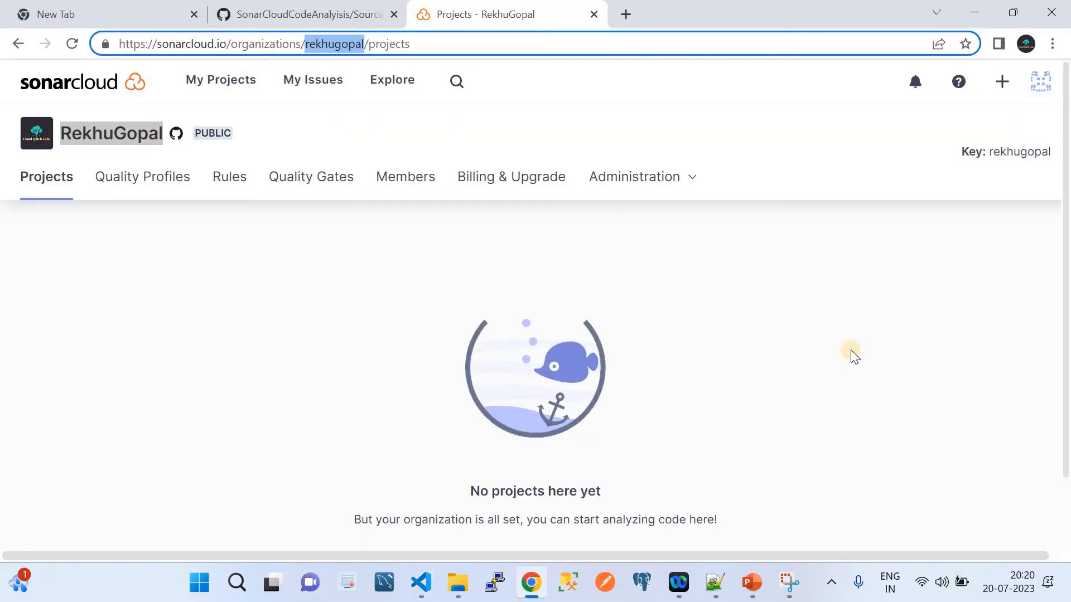
double_click(1007, 151)
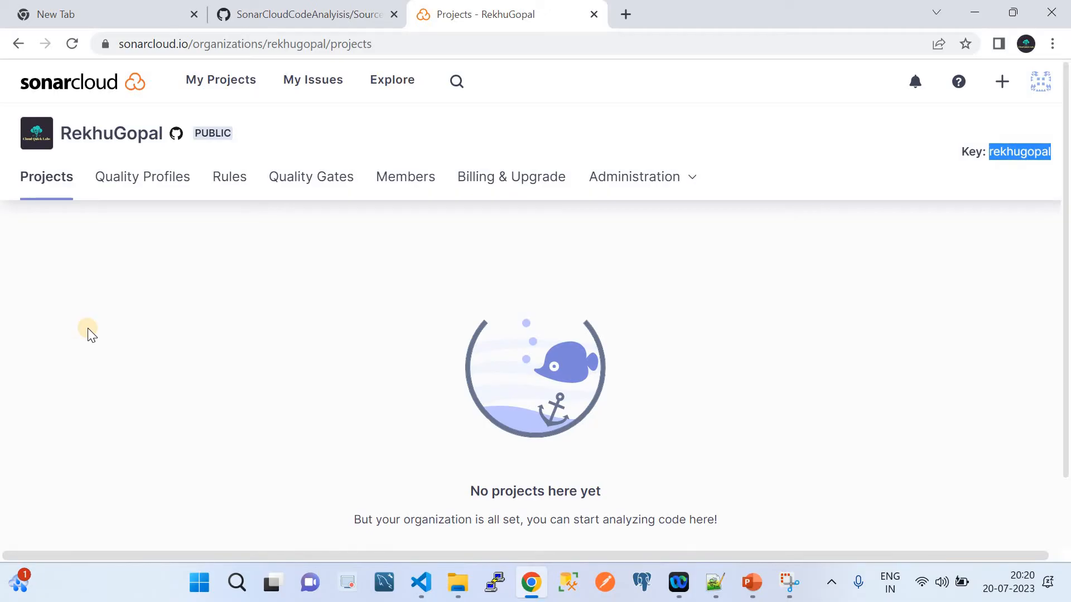
click(421, 582)
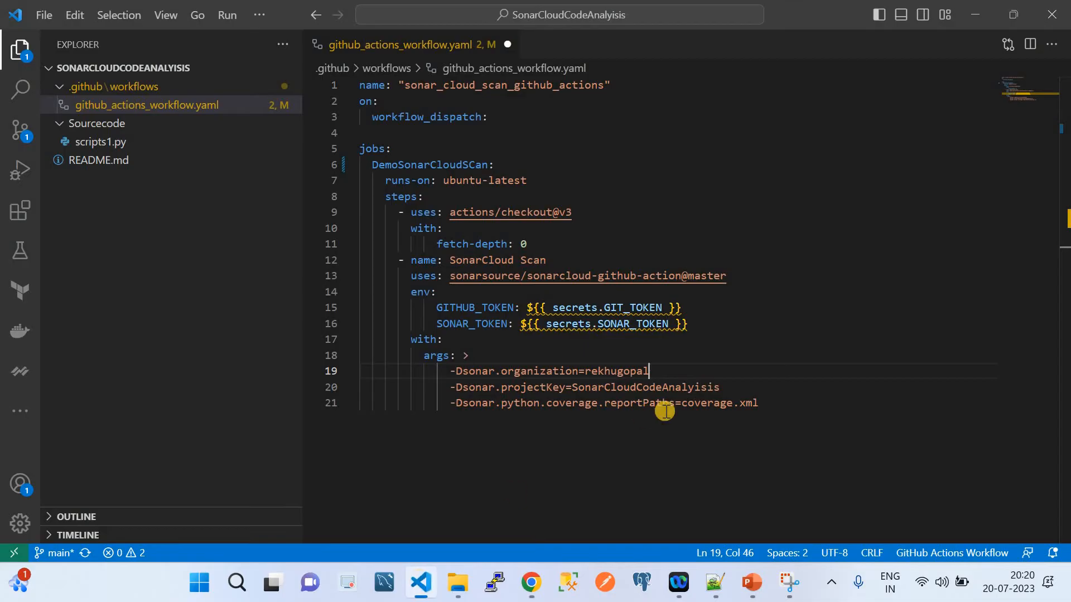
Step: Highlight the SonarCloudCodeAnalyisis value of -Dsonar.projectKey and check it against the GitHub repository in Chrome
double_click(625, 389)
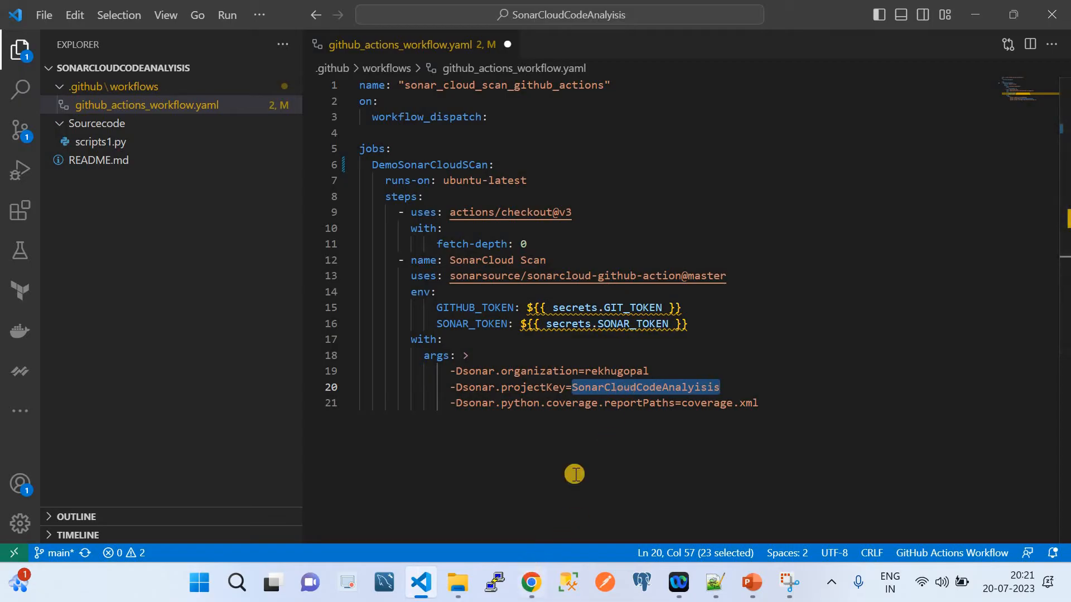
click(795, 400)
click(531, 582)
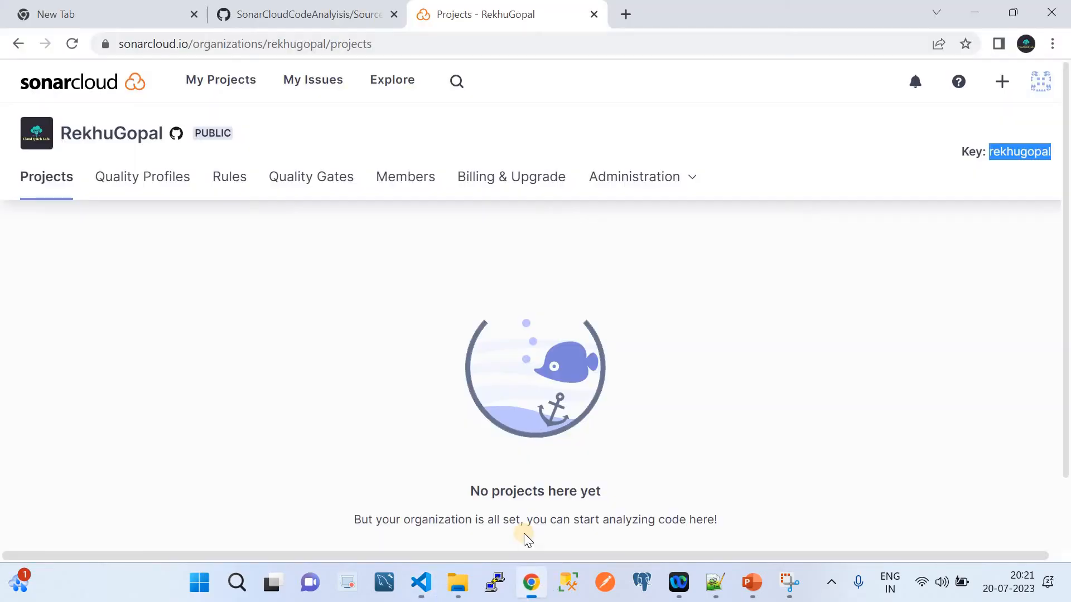
click(334, 7)
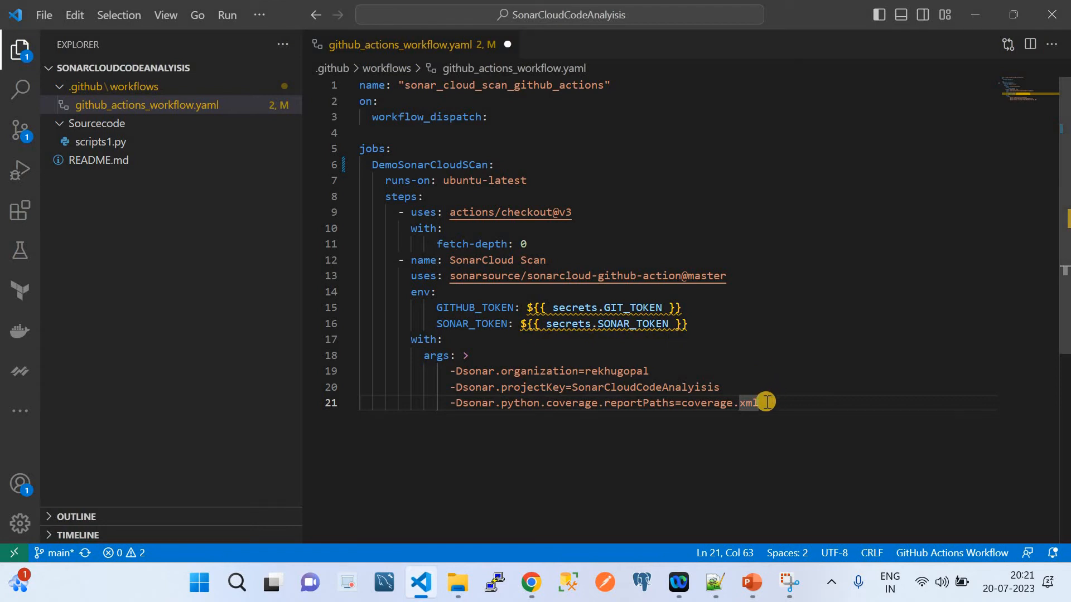
Step: In VS Code, highlight the -Dsonar.python.coverage.reportPaths=coverage.xml argument and save the workflow file
drag(764, 403, 451, 405)
key(ctrl+s)
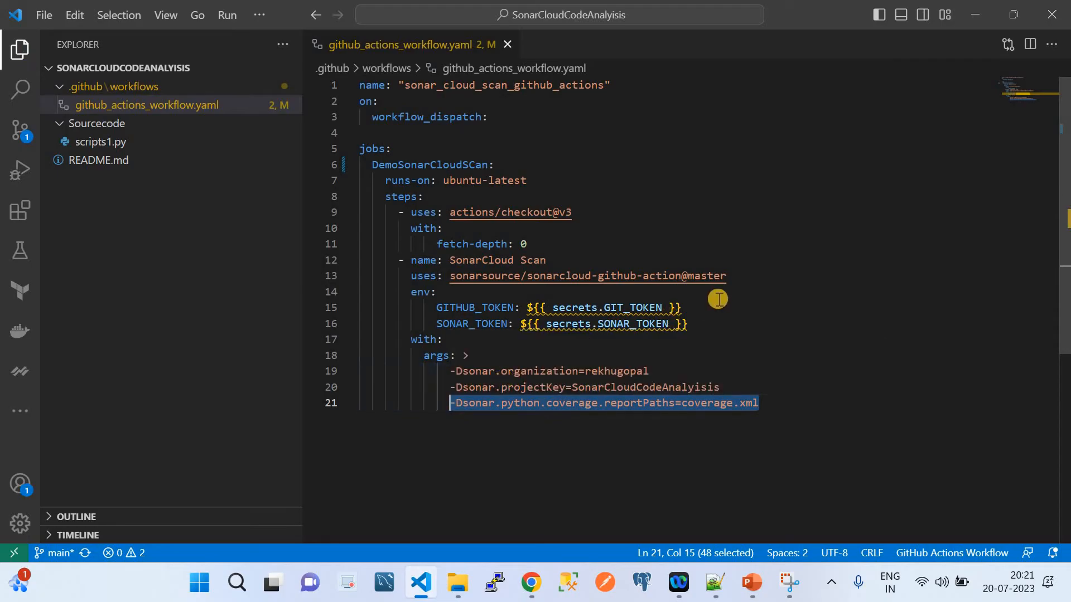
Step: Open scripts1.py from the Sourcecode folder to view the Python source for the analysis
click(123, 143)
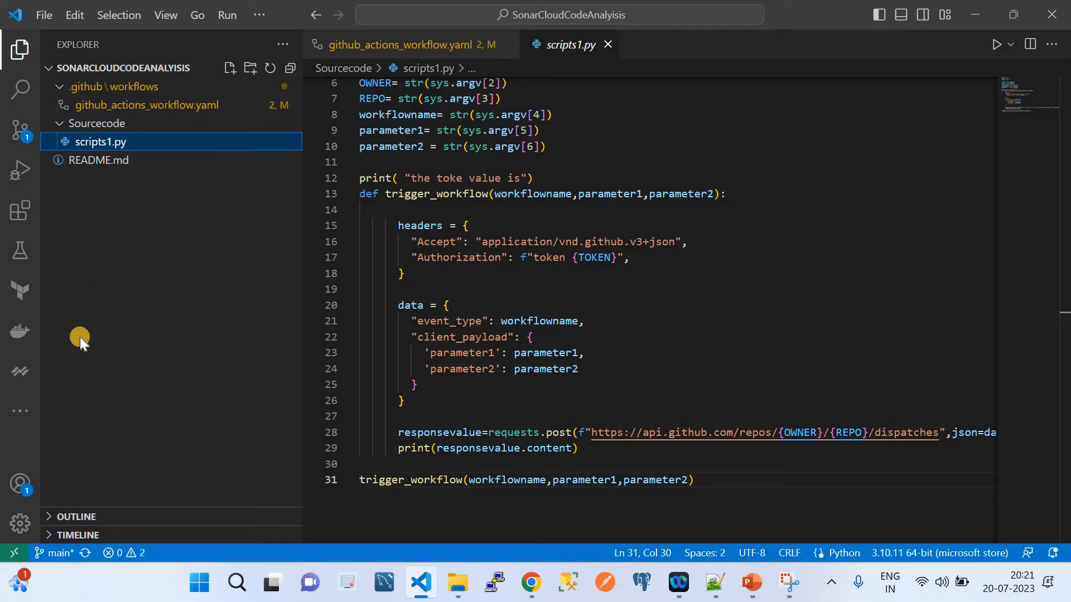
click(608, 44)
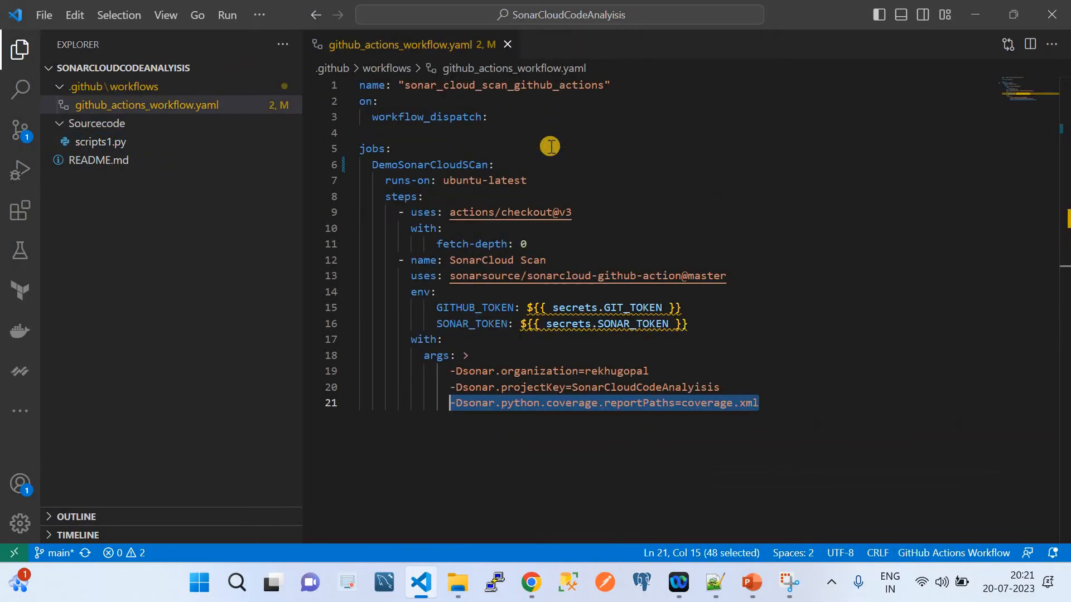
click(126, 147)
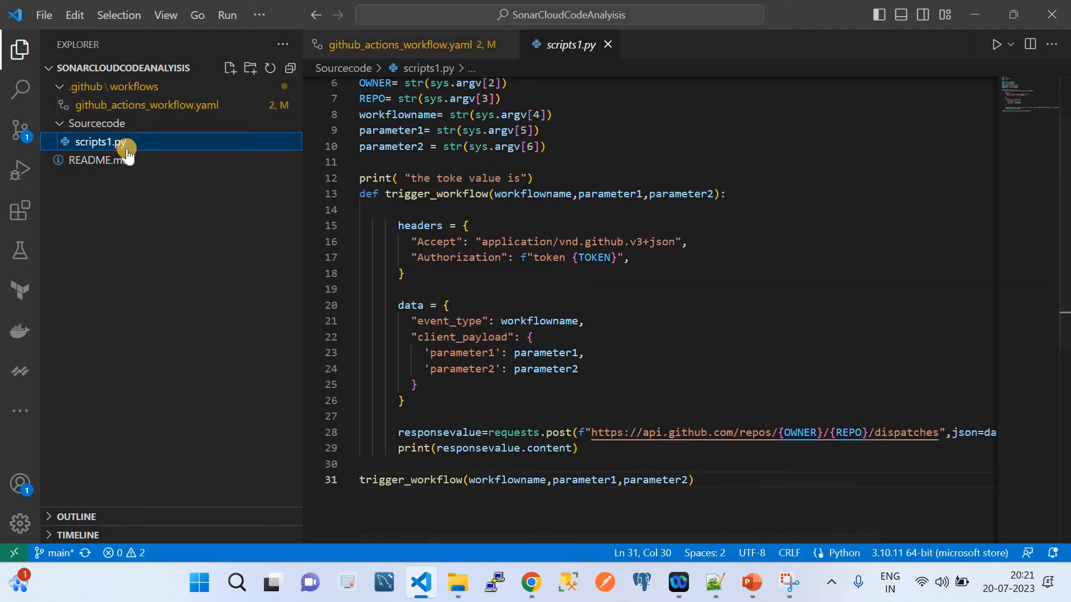
Step: Review the pending github_actions_workflow.yaml change in source control and close the comparison and workflow editors
click(25, 136)
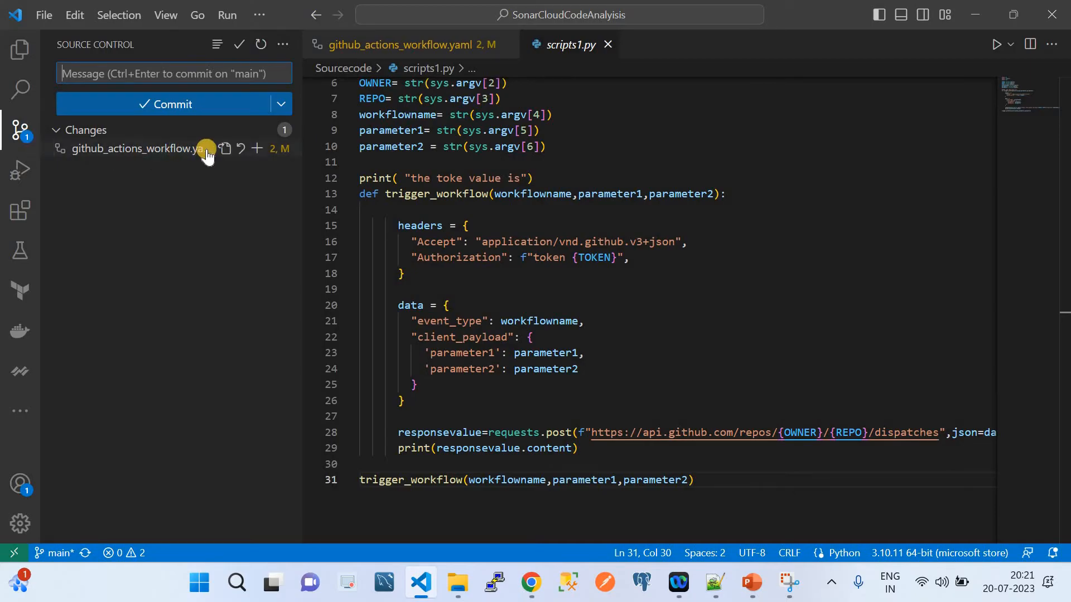
click(151, 151)
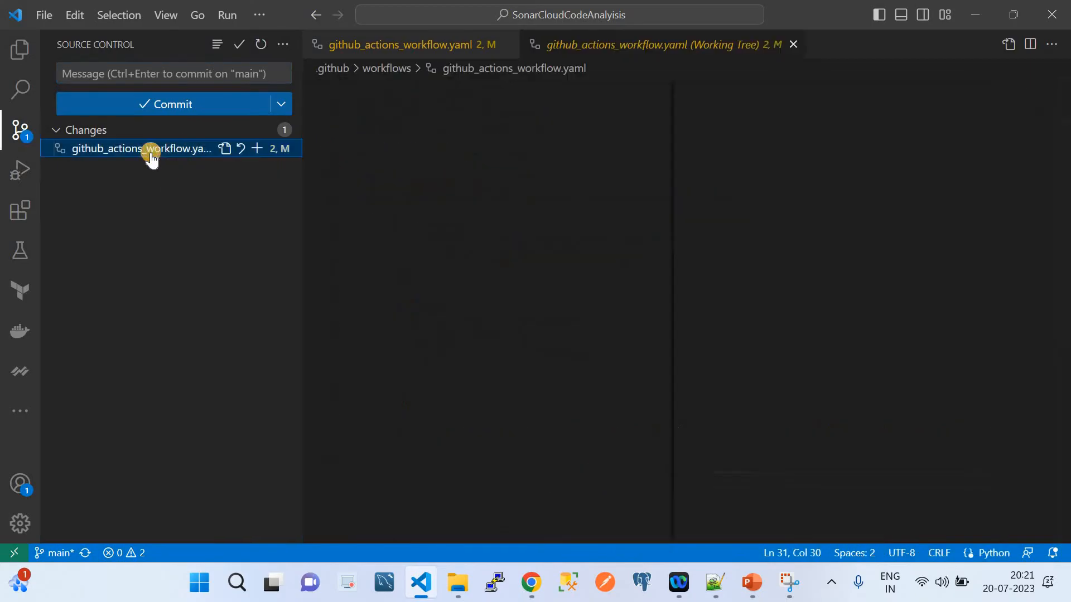
click(793, 44)
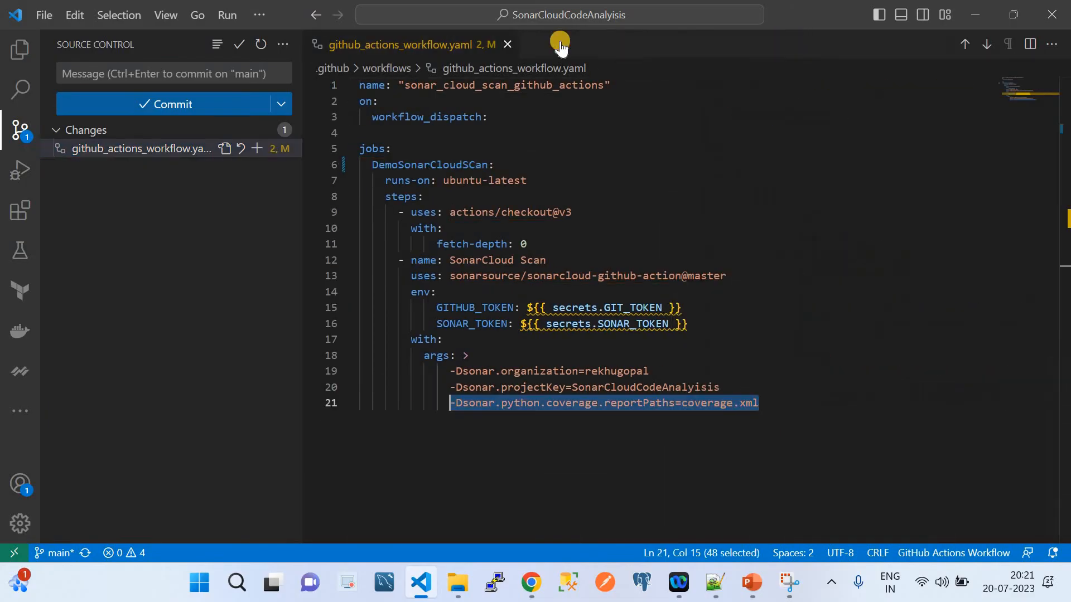
click(506, 44)
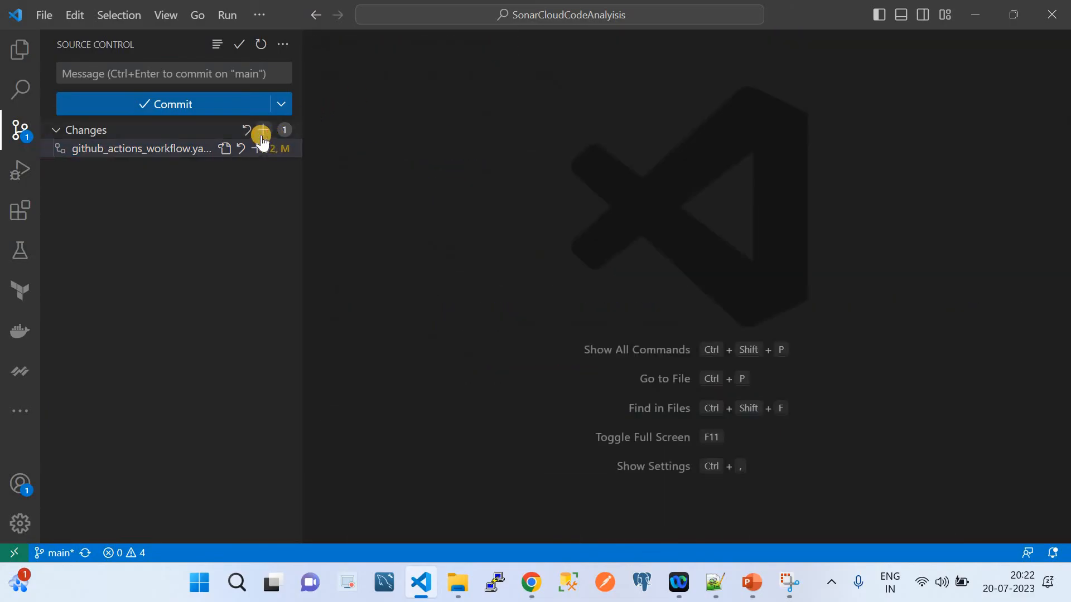
Step: Stage and commit the workflow change with the message "Demo pushes", and sync it with the remote main branch
click(262, 134)
click(137, 73)
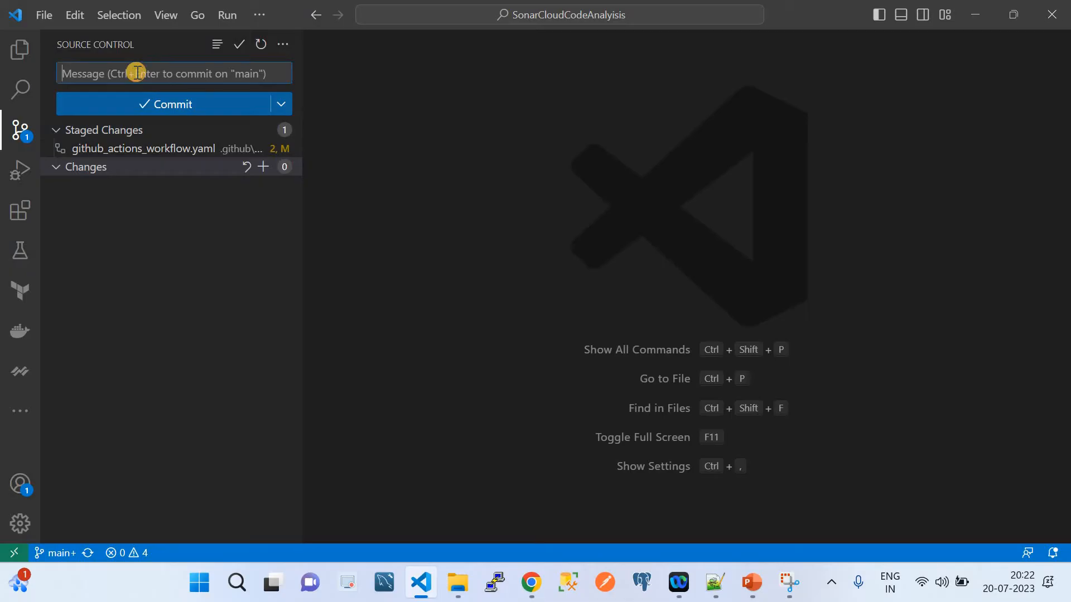
text(Demo pushes)
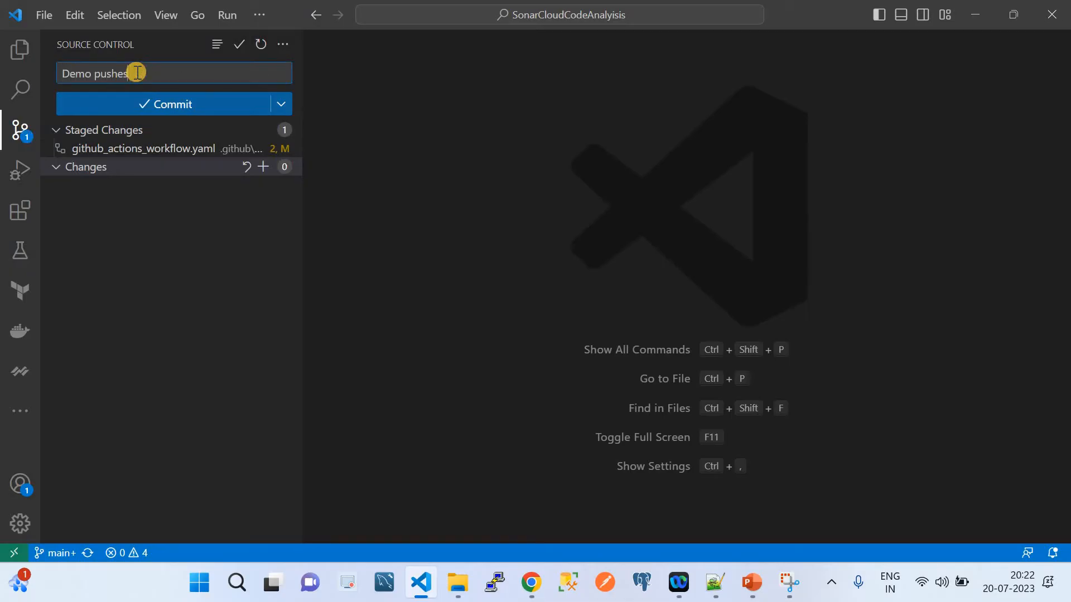
click(162, 101)
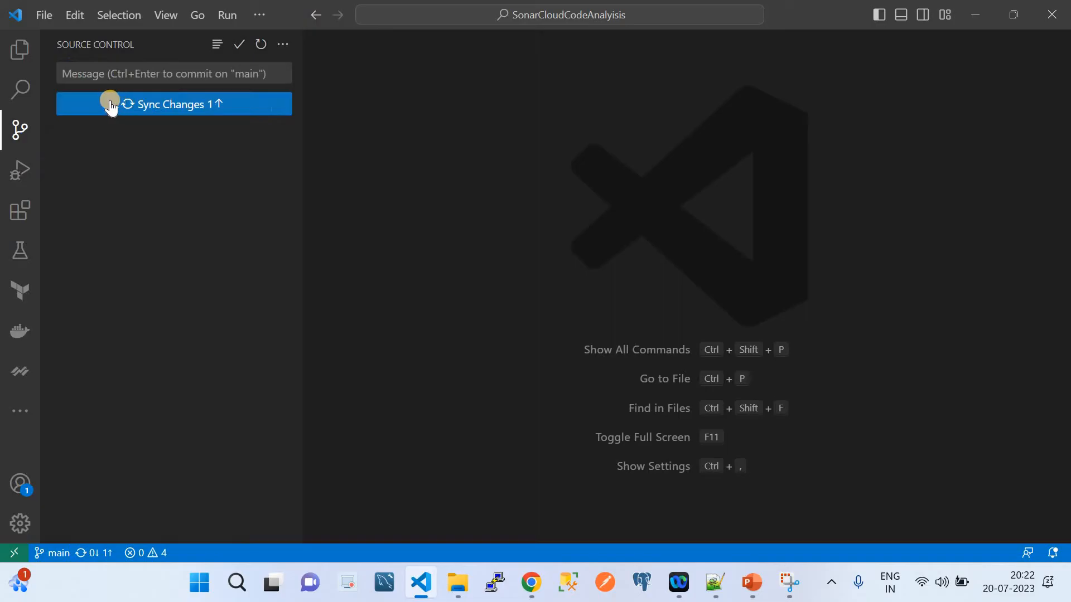
click(180, 104)
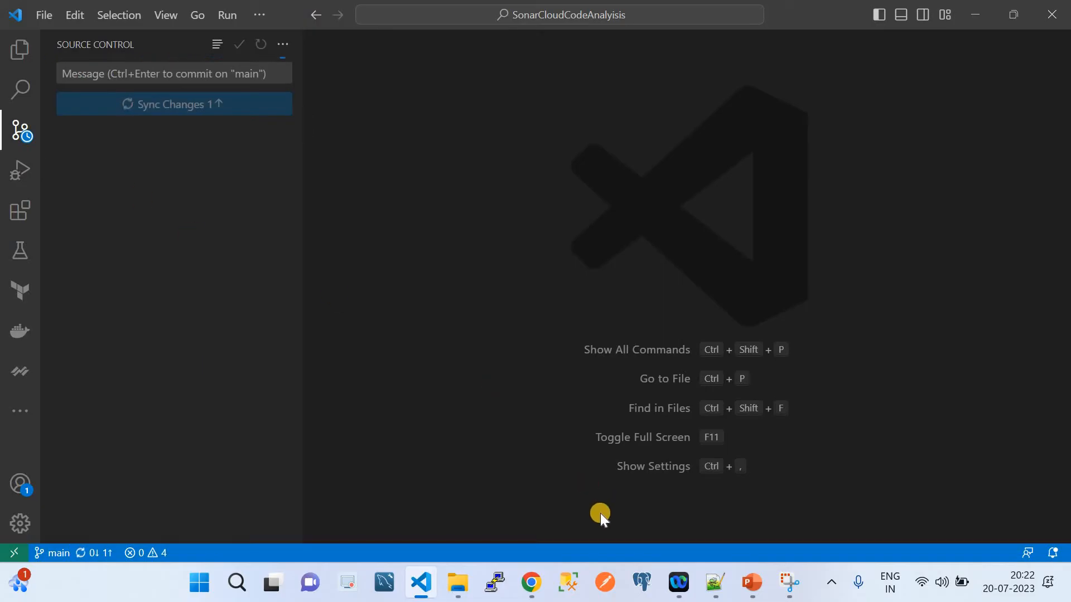
Step: Switch to Chrome, view the SonarCloud projects page, and open the settings of the SonarCloudCodeAnalyisis repository on GitHub
click(531, 583)
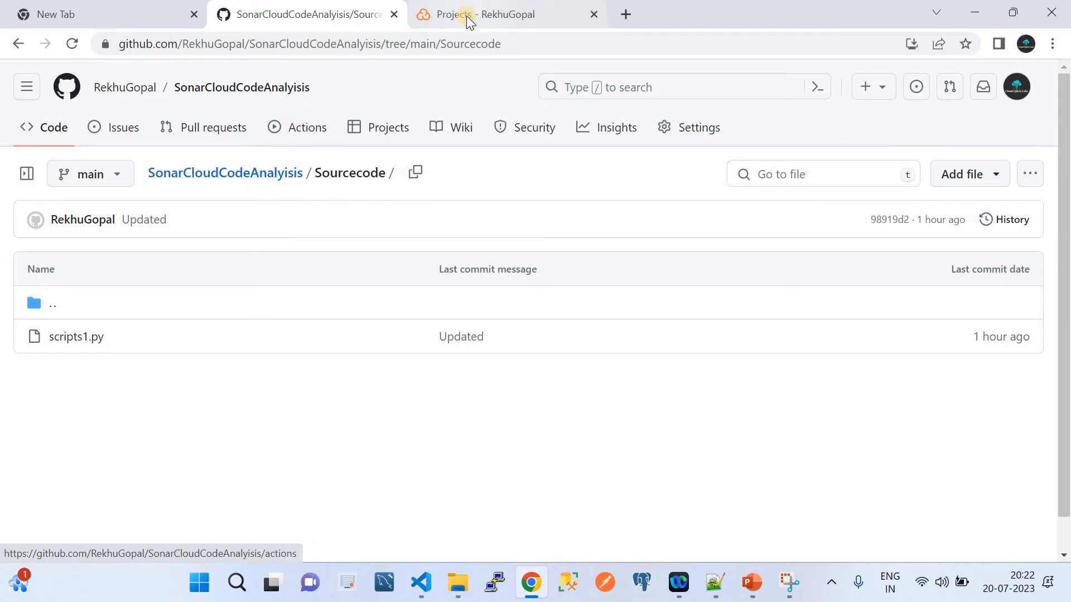
mouse_move(467, 16)
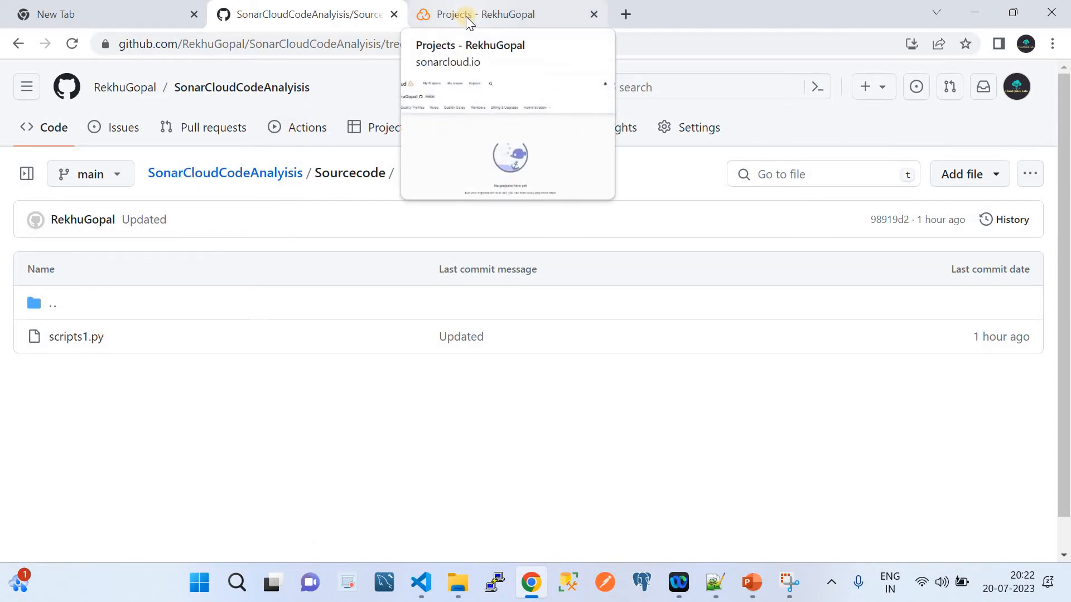
click(466, 15)
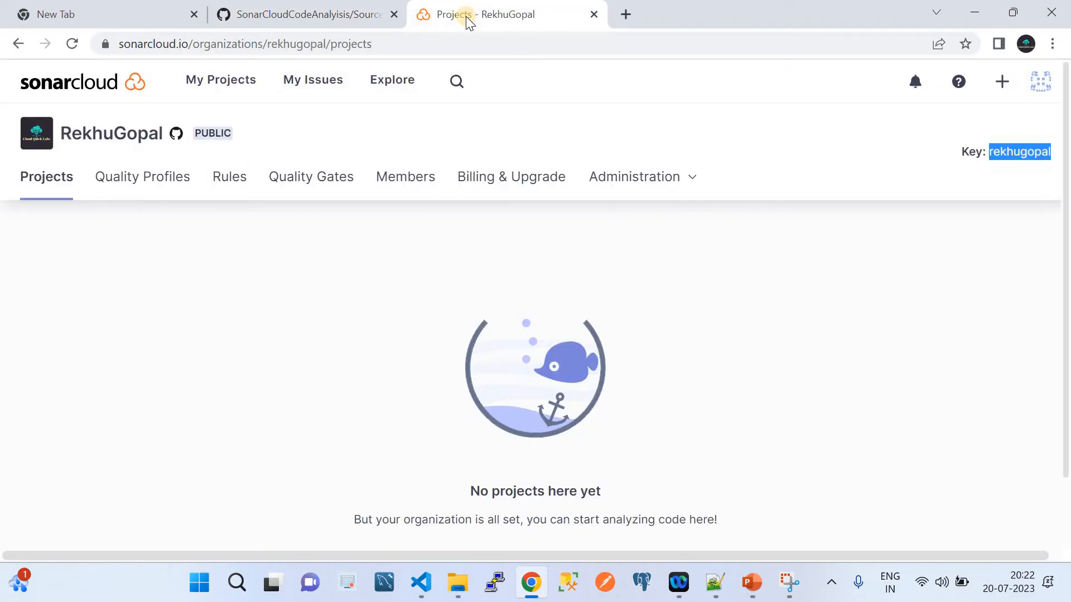
click(327, 6)
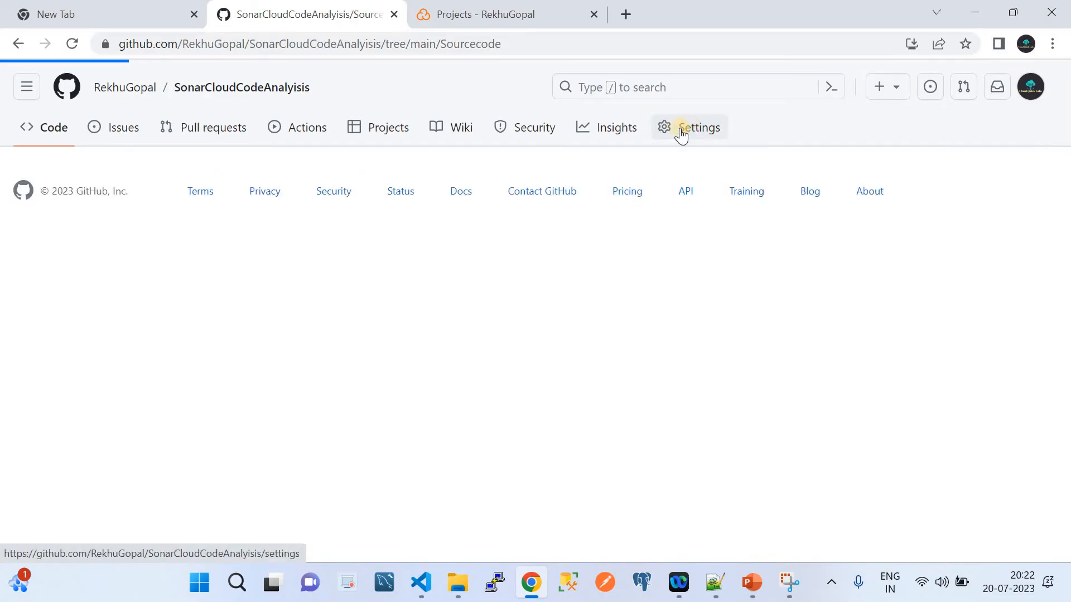
Step: Switch to VS Code, reopen github_actions_workflow.yaml, and highlight the GITHUB_TOKEN and SONAR_TOKEN variable names
click(427, 591)
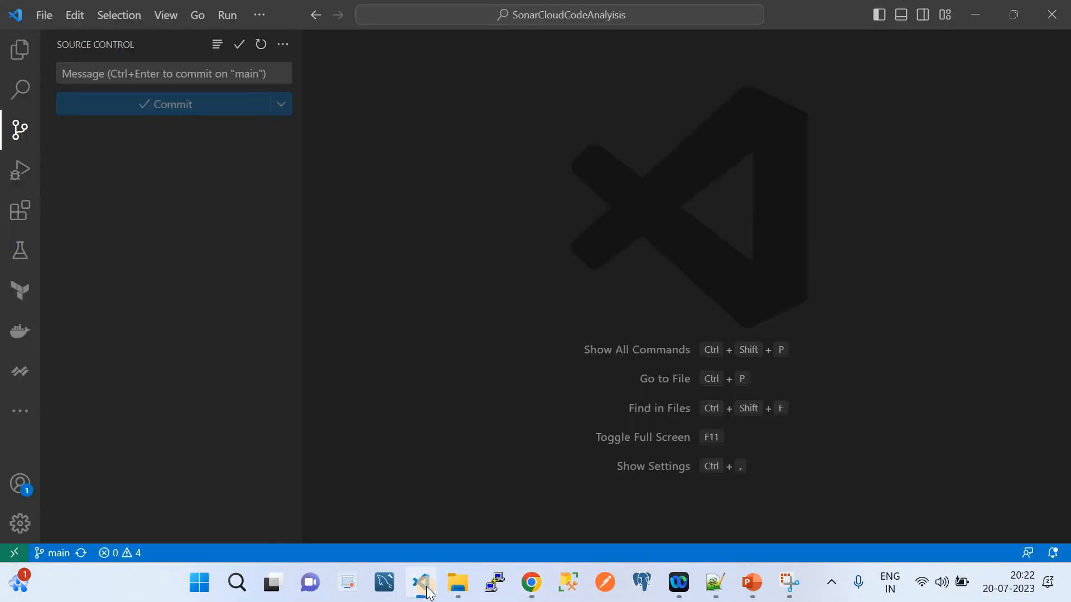
click(20, 51)
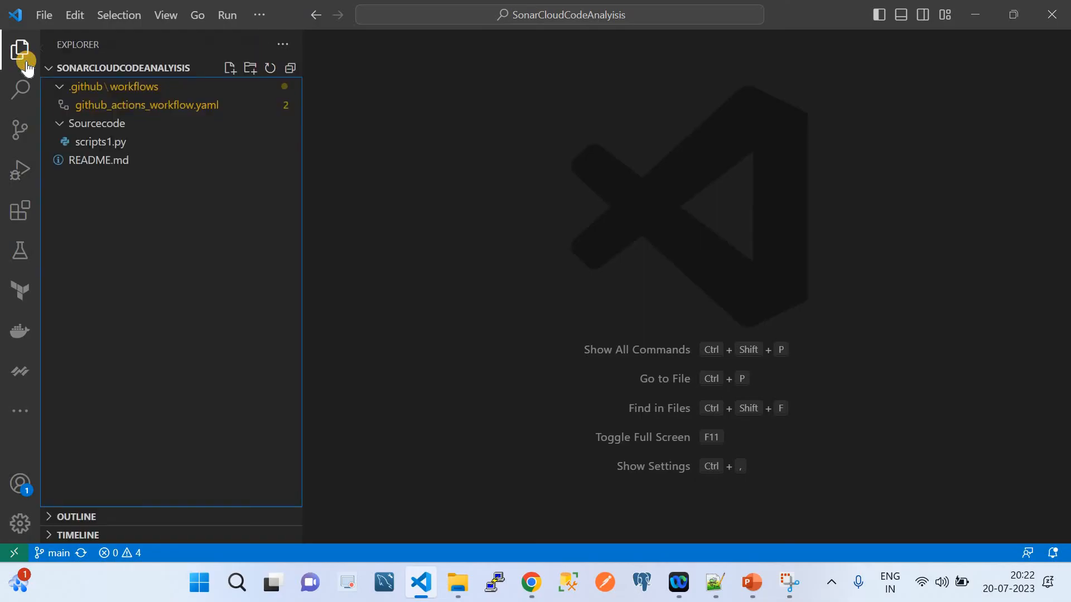
click(136, 107)
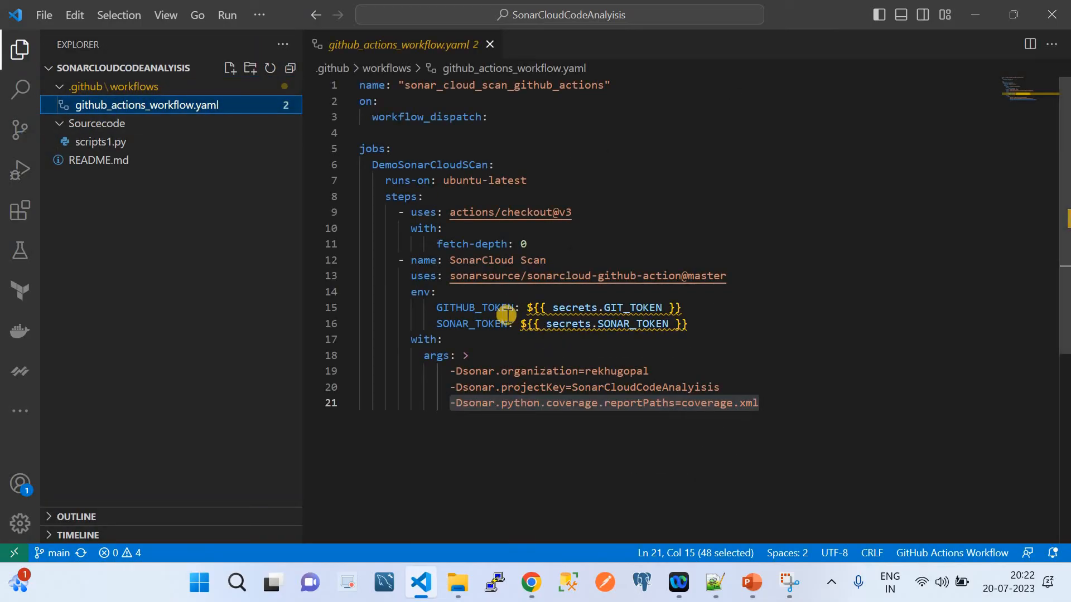
double_click(476, 308)
click(481, 324)
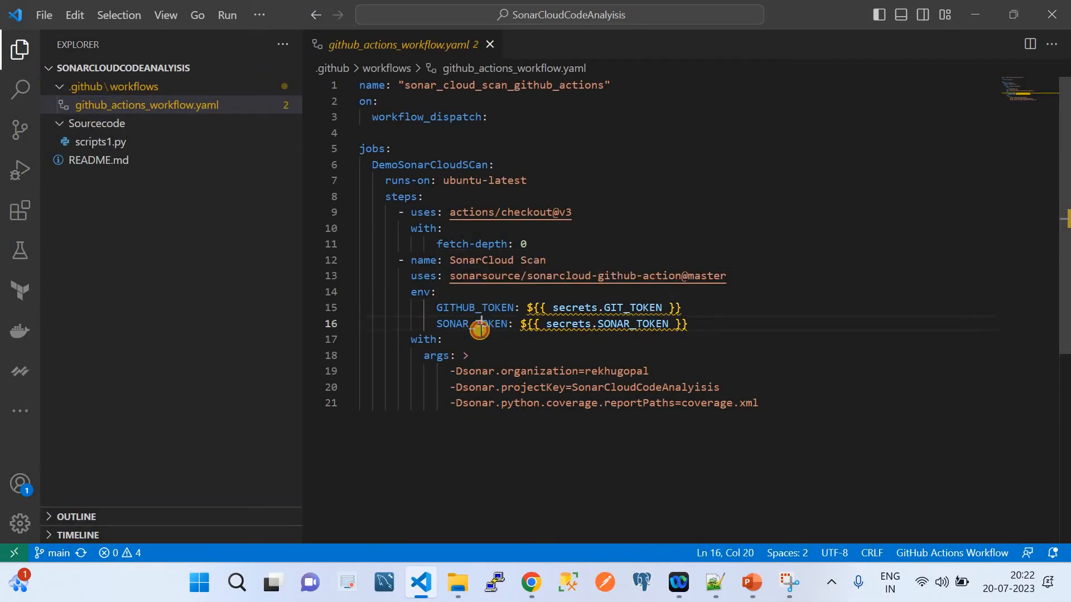
double_click(481, 324)
Step: Switch to Chrome, reload the GitHub repository page, and check the SonarCloud projects page
key(alt+Tab)
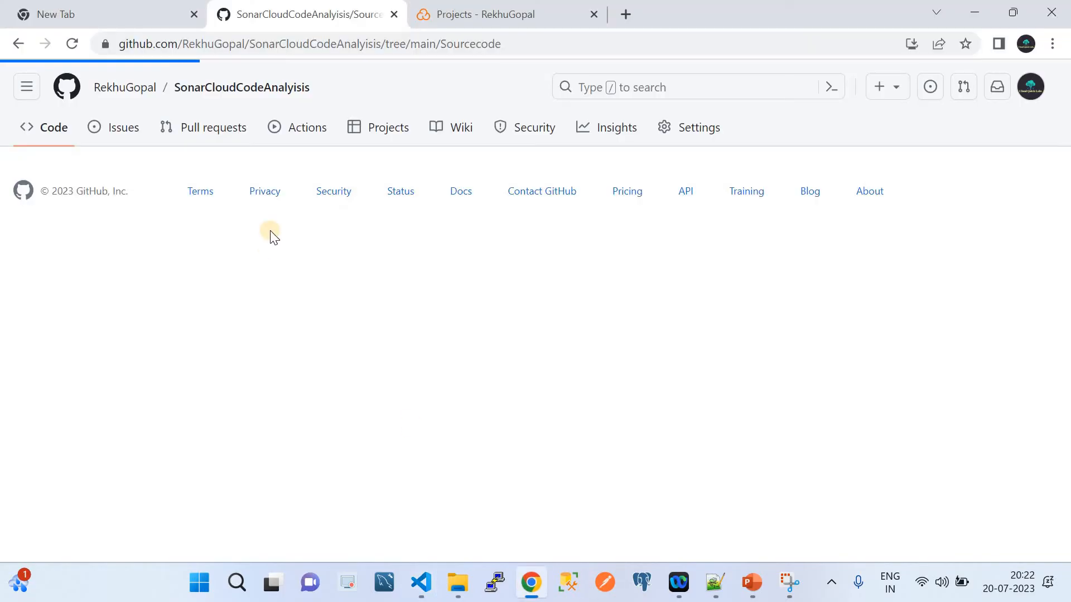
click(73, 43)
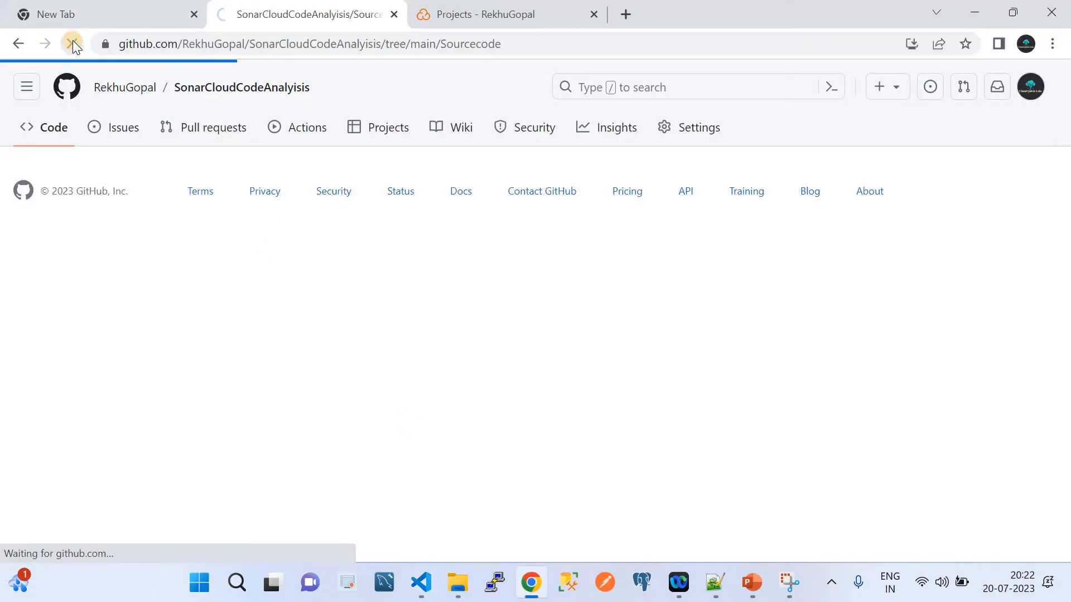
click(429, 12)
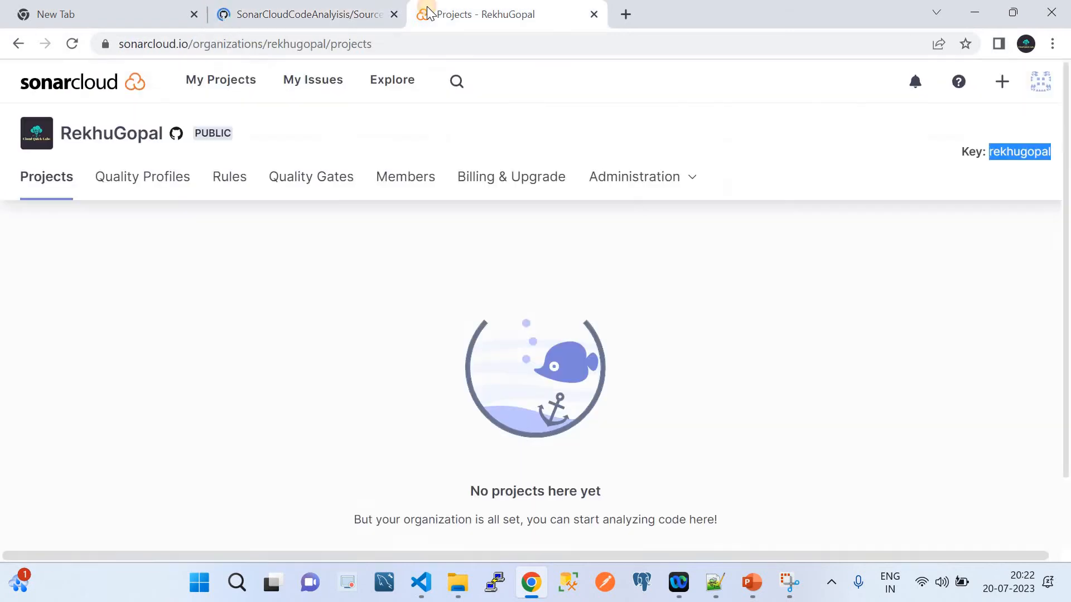
click(312, 10)
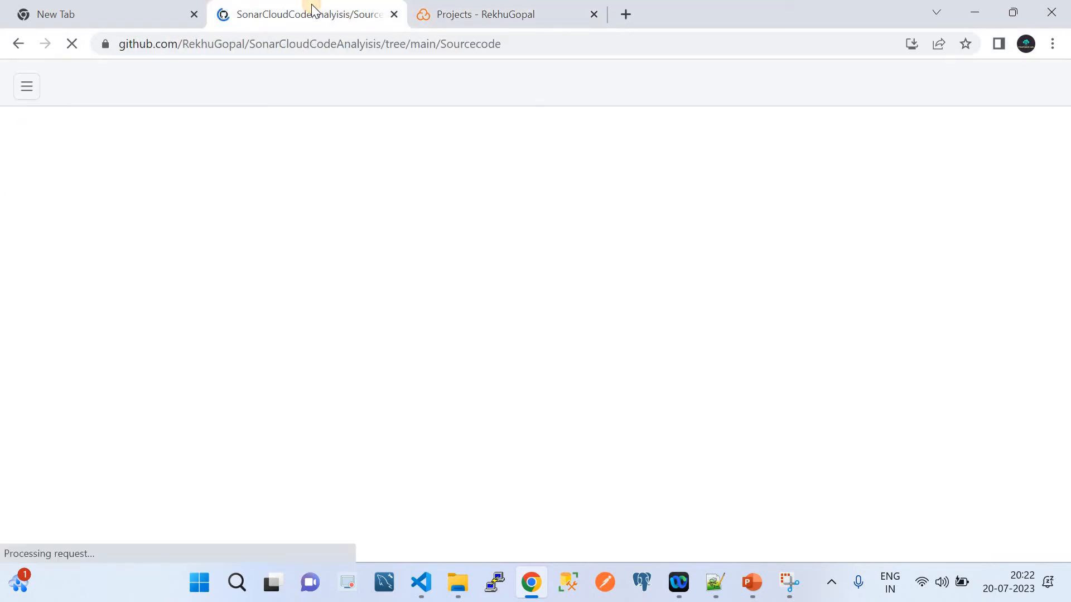
click(494, 14)
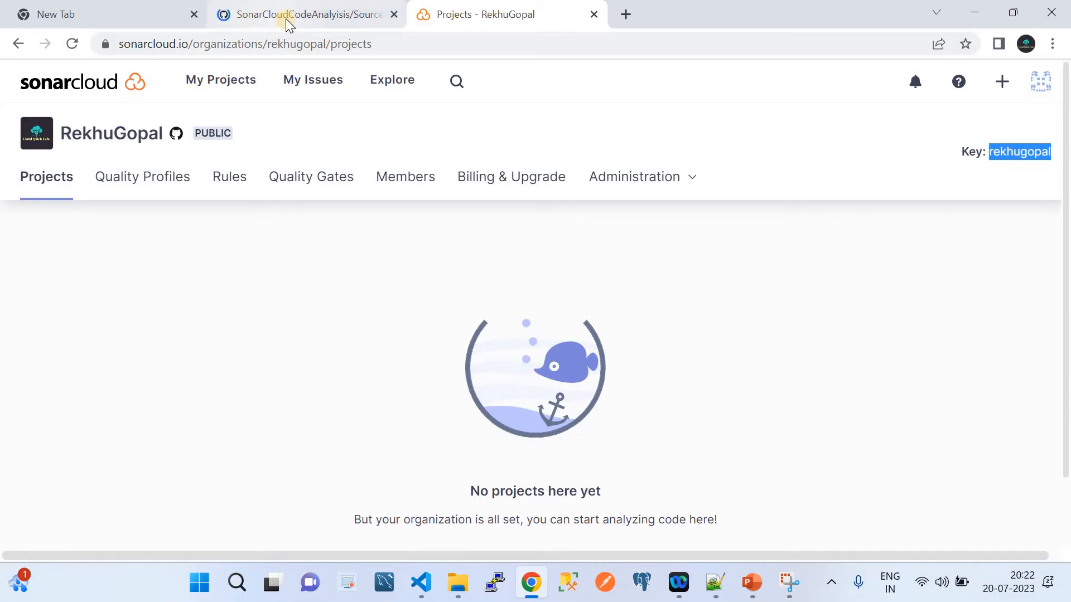
Step: Open the Security page of the SonarCloud account, reload it, and check the existing tokens
click(287, 18)
click(518, 12)
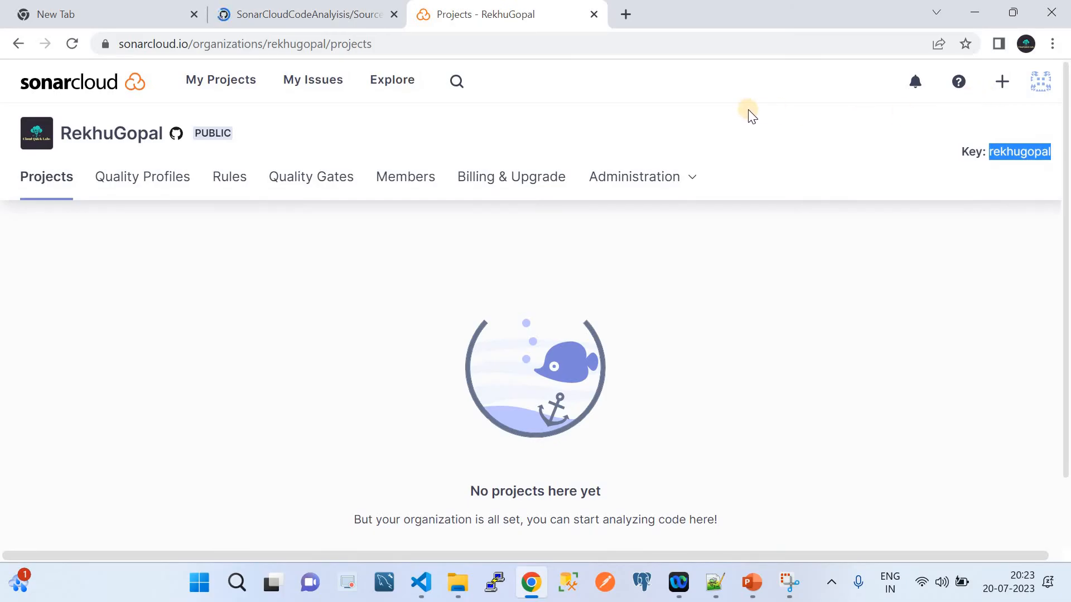
click(1047, 87)
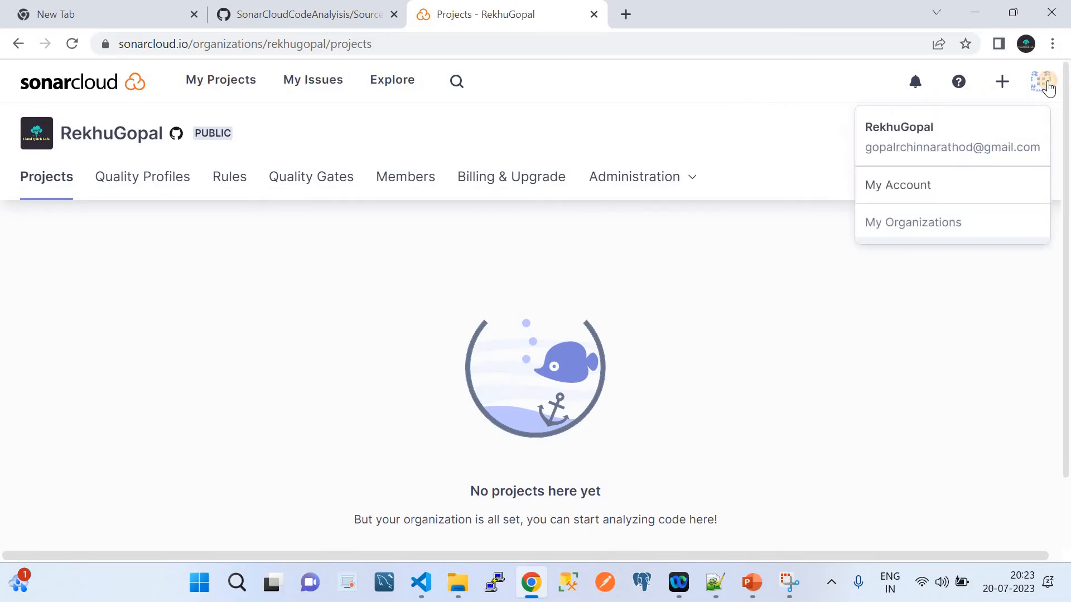
click(924, 189)
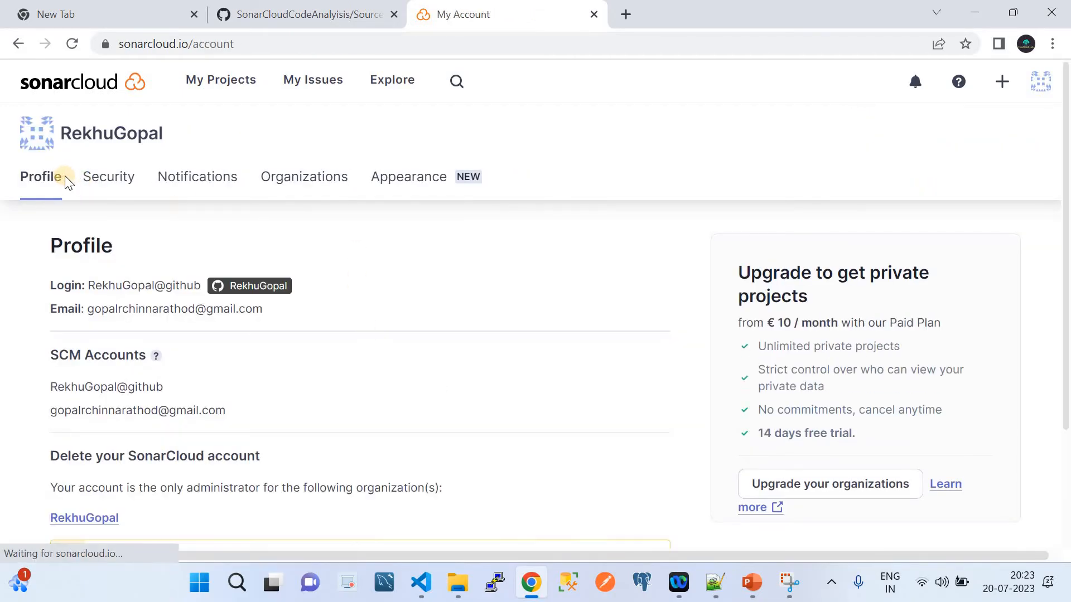
click(104, 179)
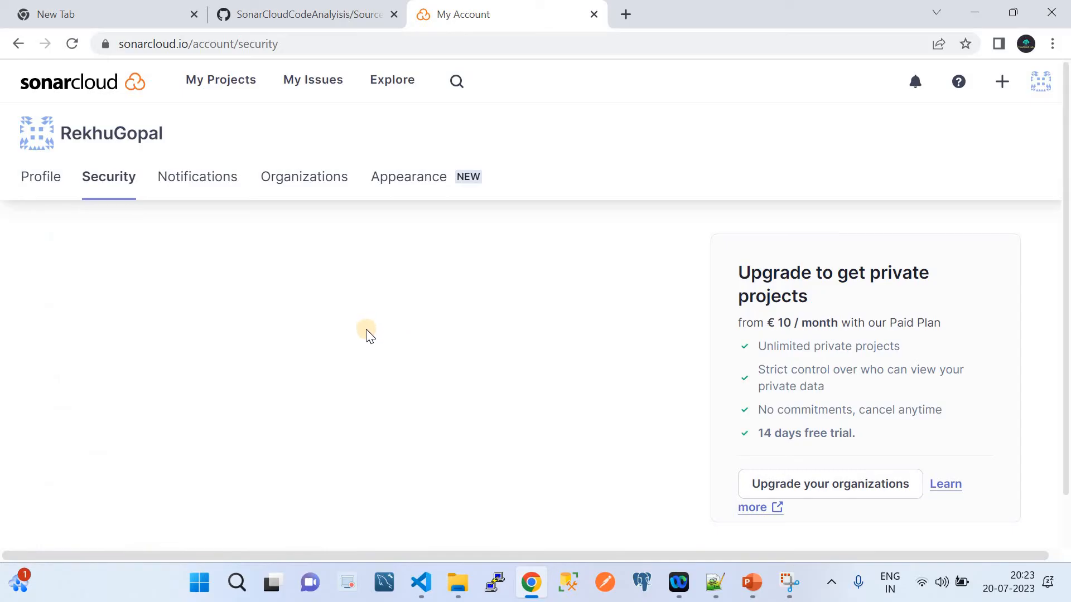
click(74, 47)
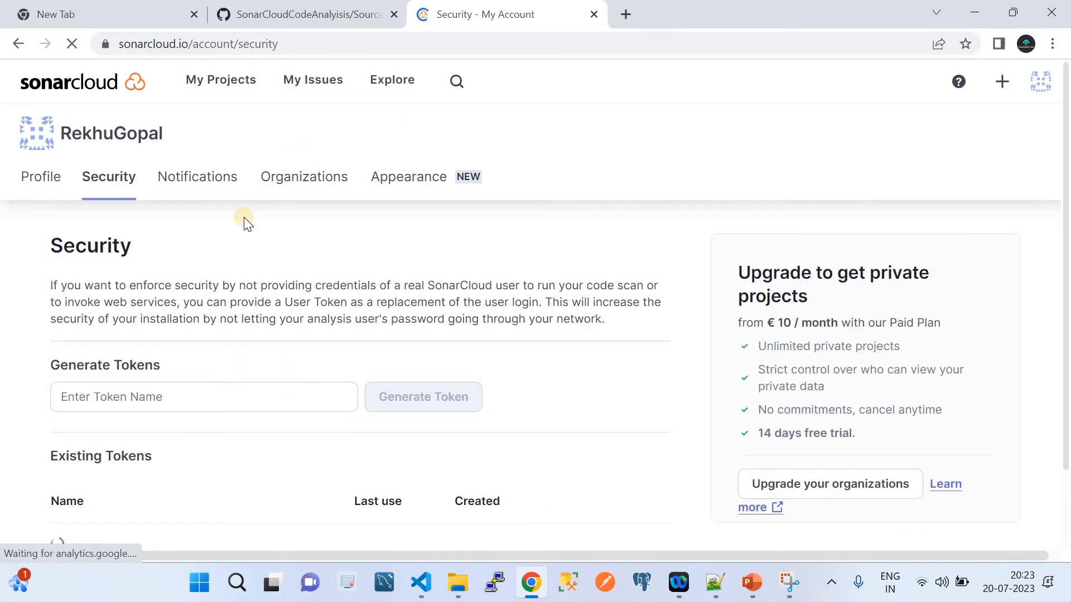
scroll(246, 387, down, 2)
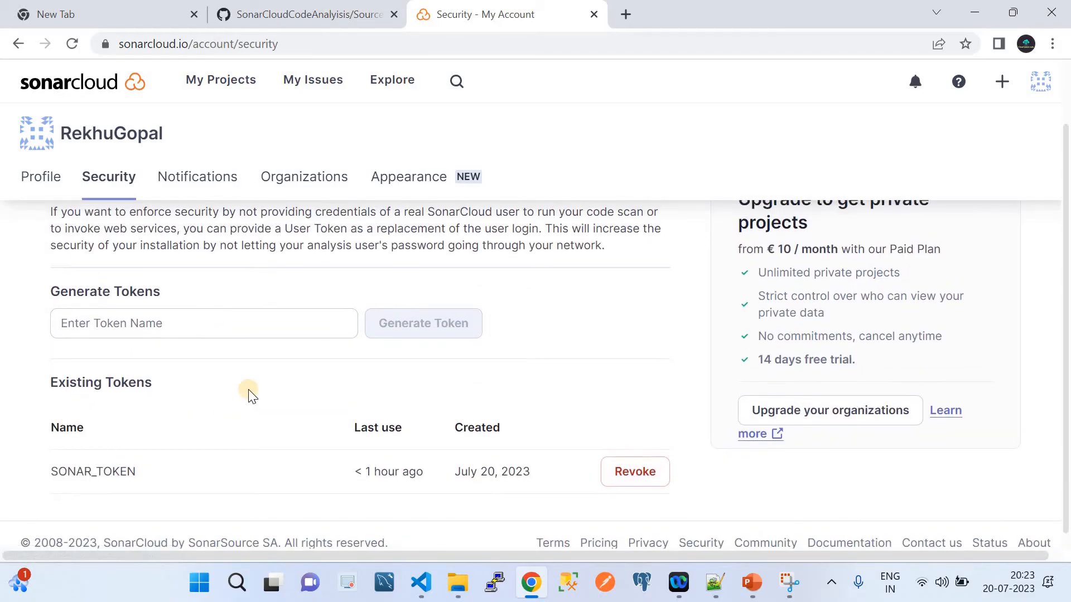
scroll(249, 395, up, 2)
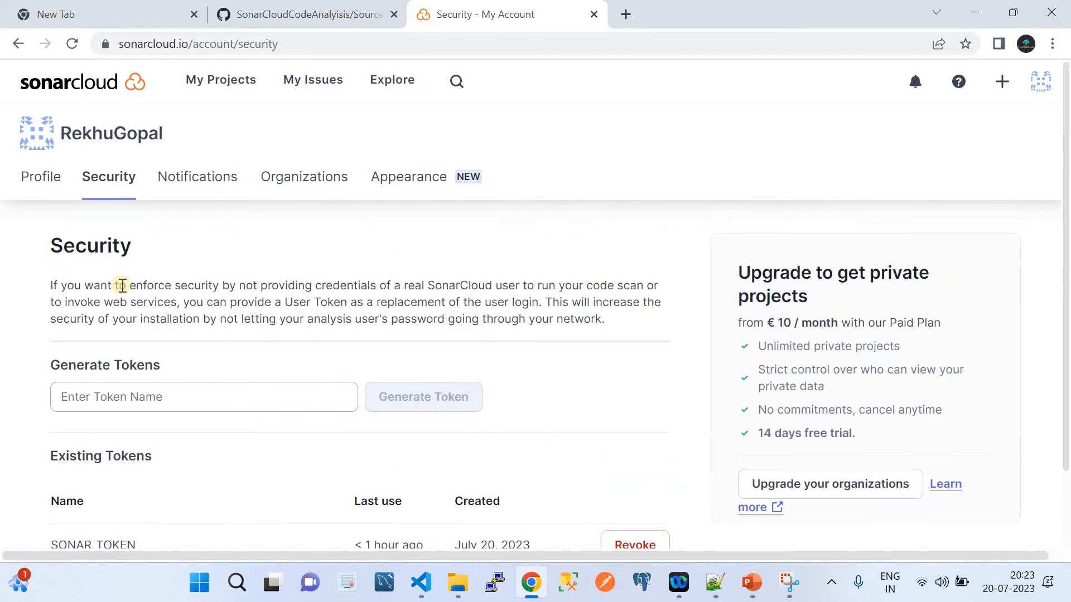
Step: Generate a SonarCloud user token named "Test" and copy its value to the clipboard
click(95, 402)
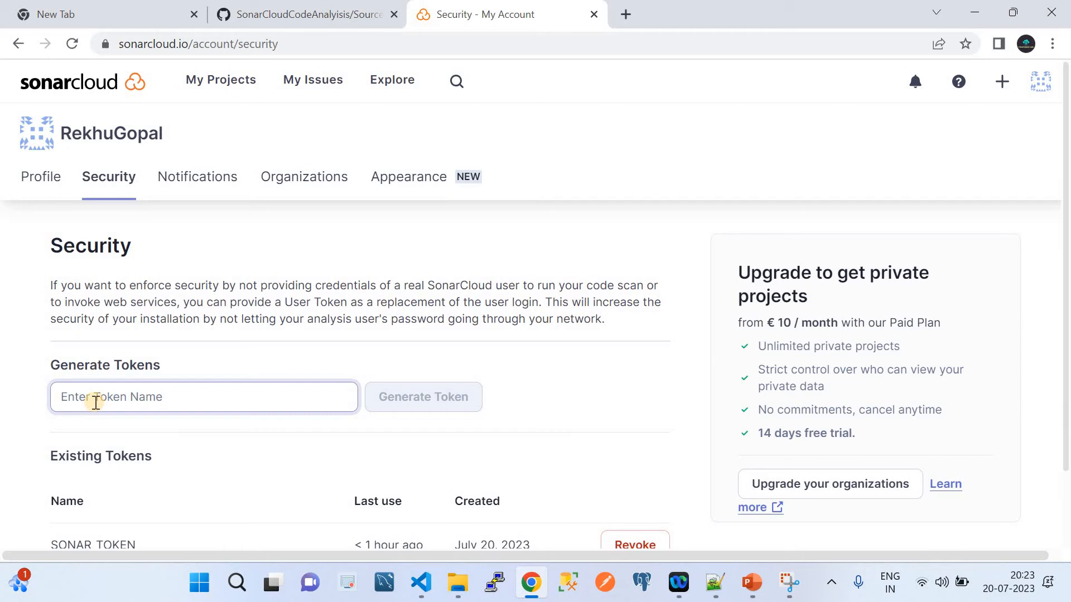
text(Test)
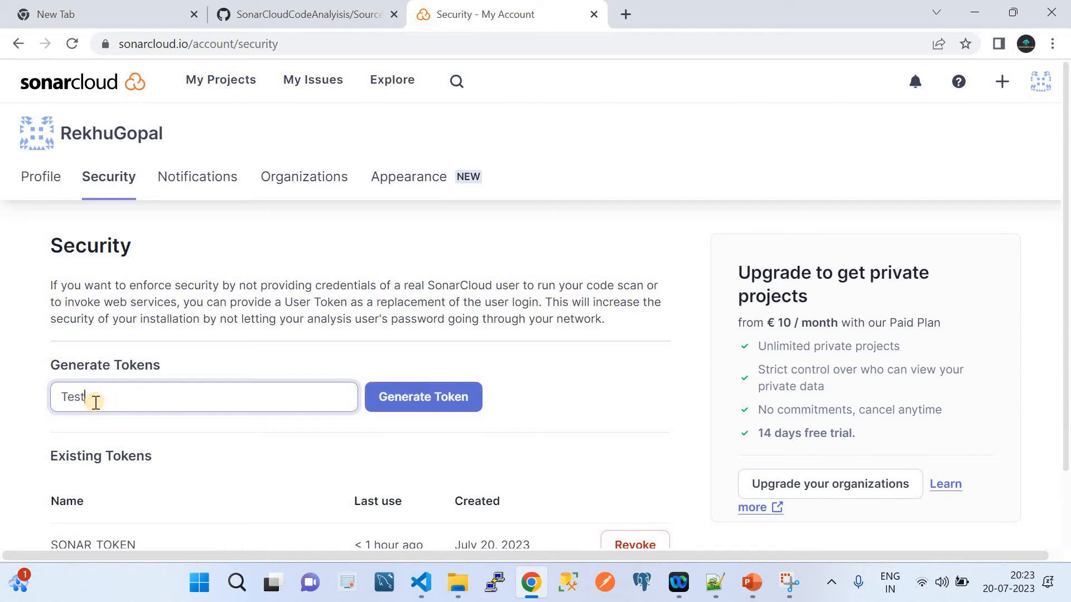
click(415, 399)
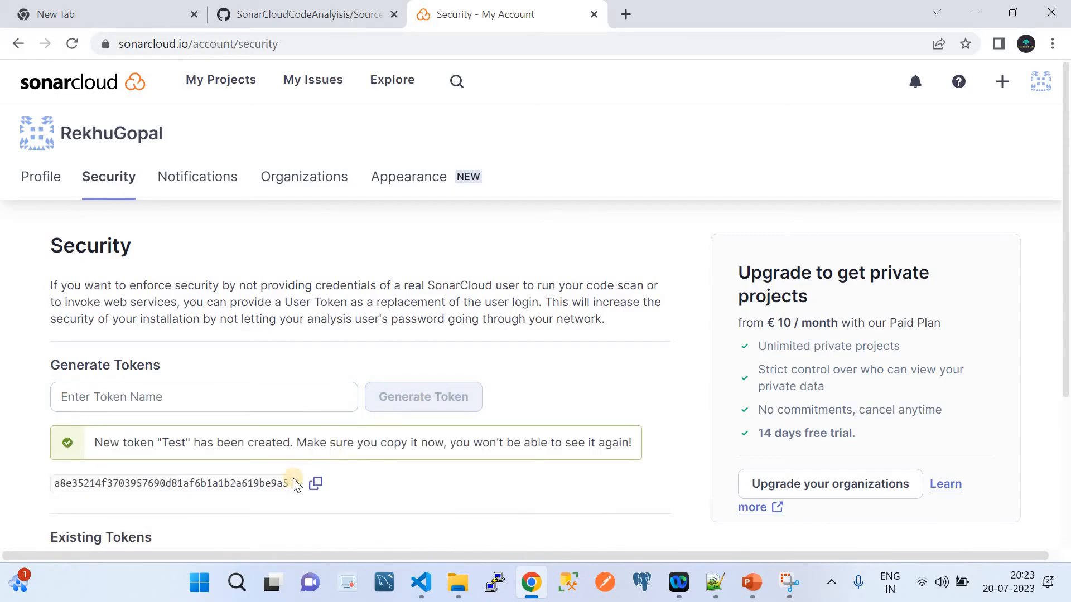
click(316, 484)
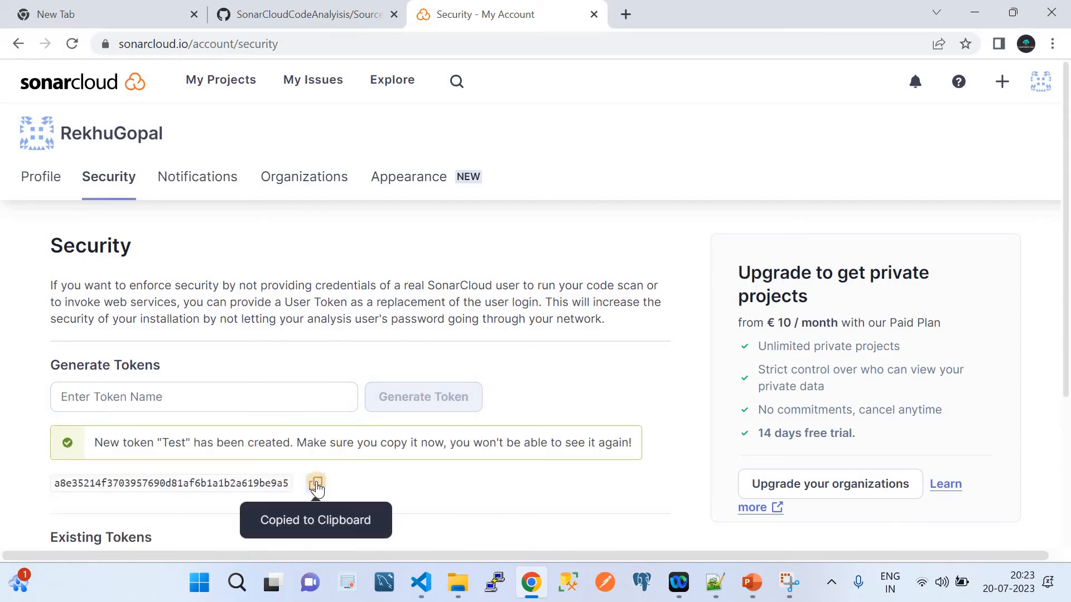
Step: Open the Actions secrets in the GitHub repository's settings and view the repository secrets list
click(532, 591)
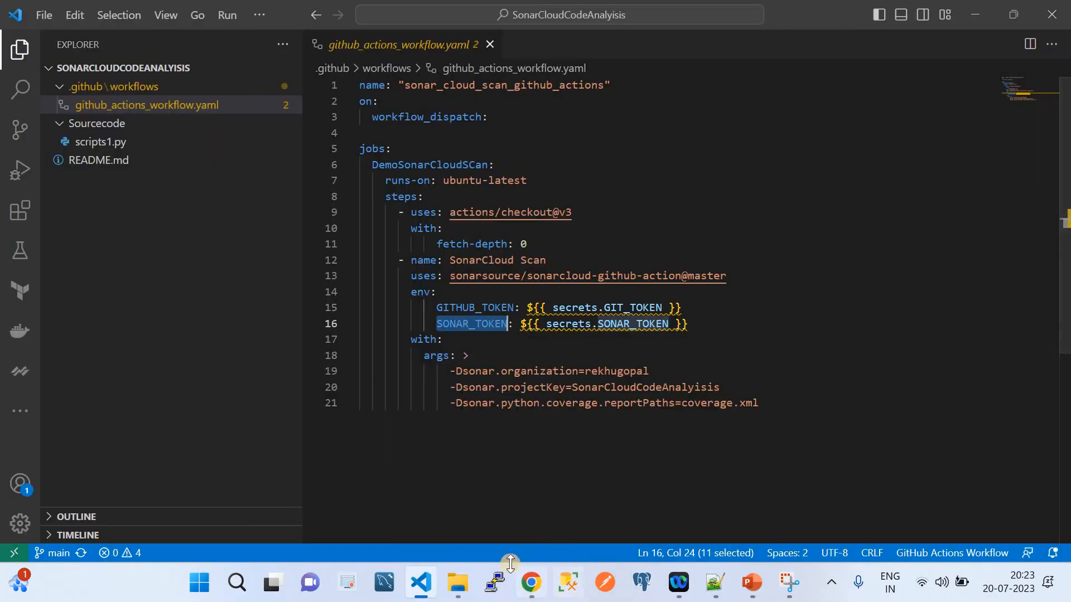
click(530, 589)
click(318, 13)
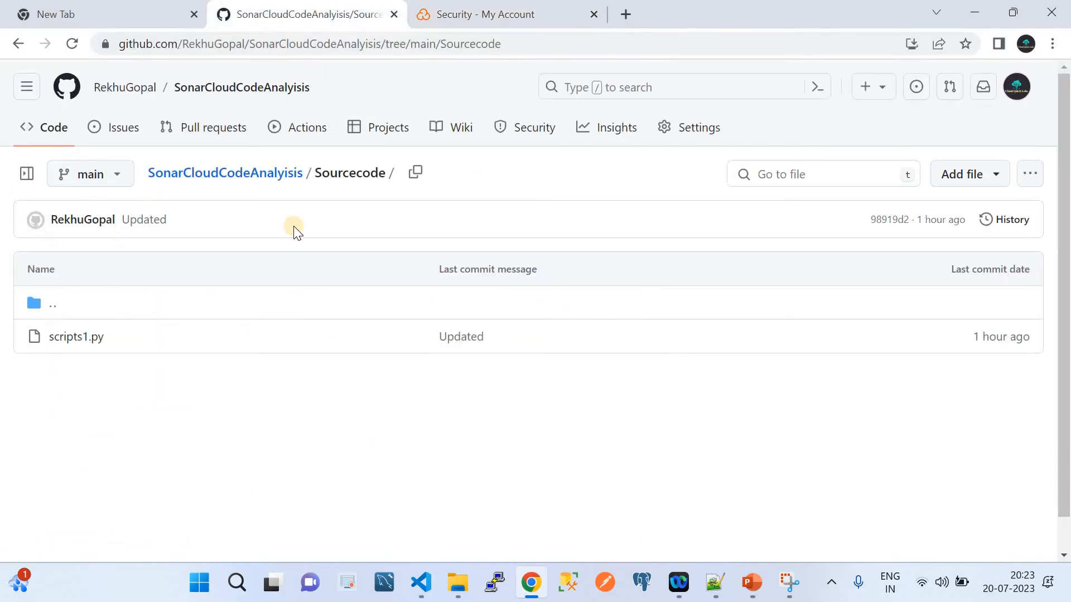
click(692, 129)
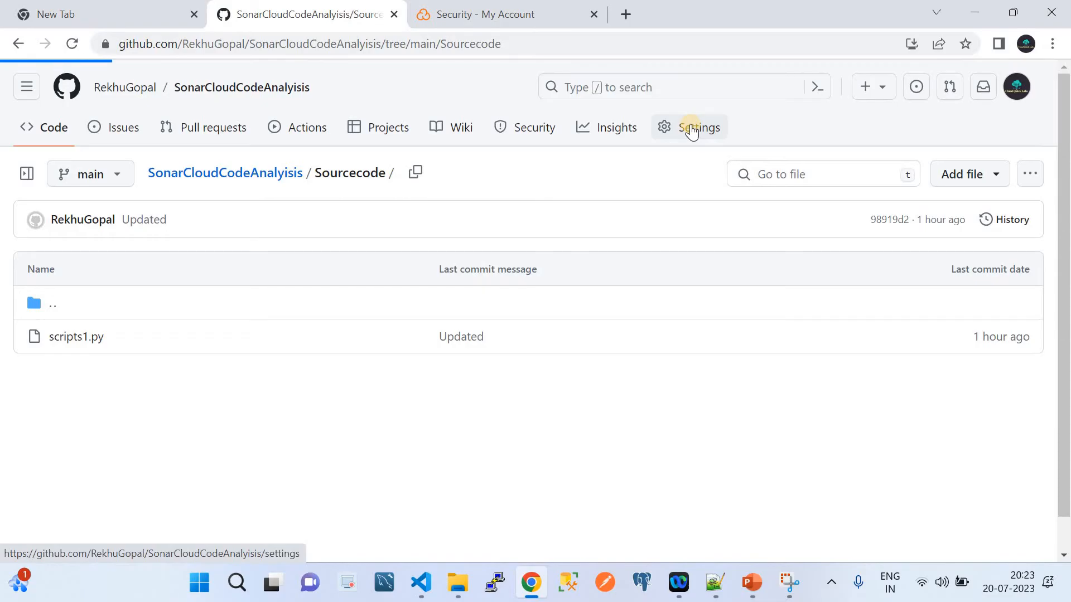
scroll(179, 449, down, 1)
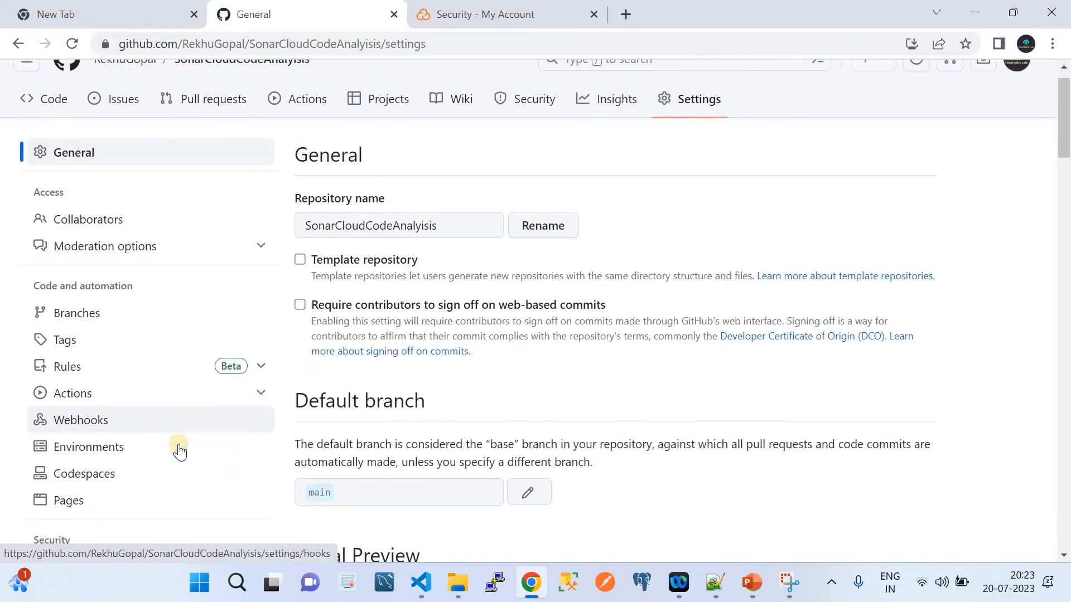
scroll(179, 449, down, 3)
click(140, 473)
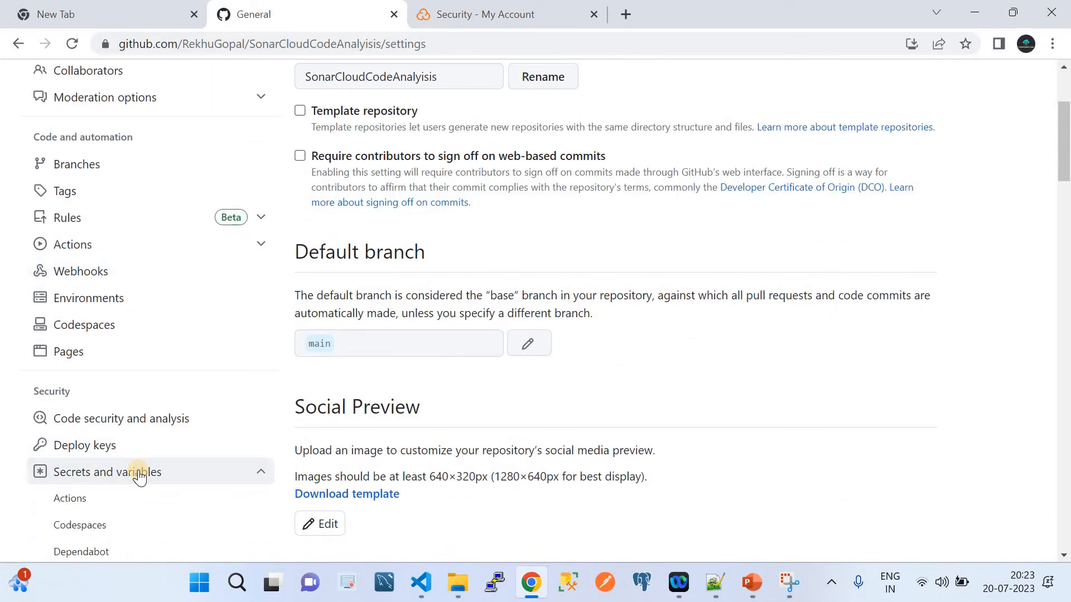
click(107, 497)
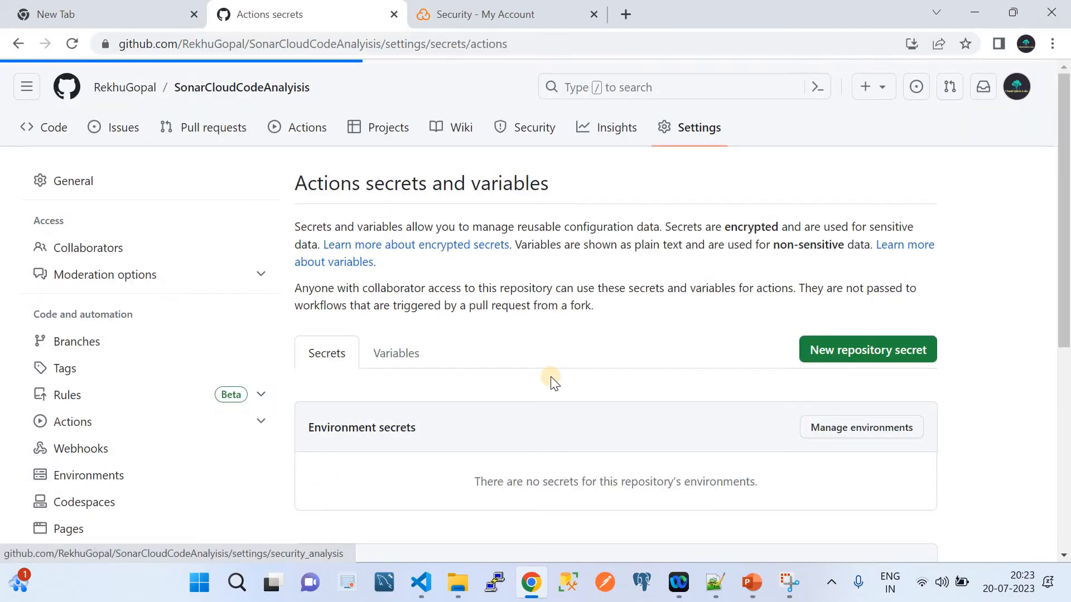
scroll(550, 376, down, 5)
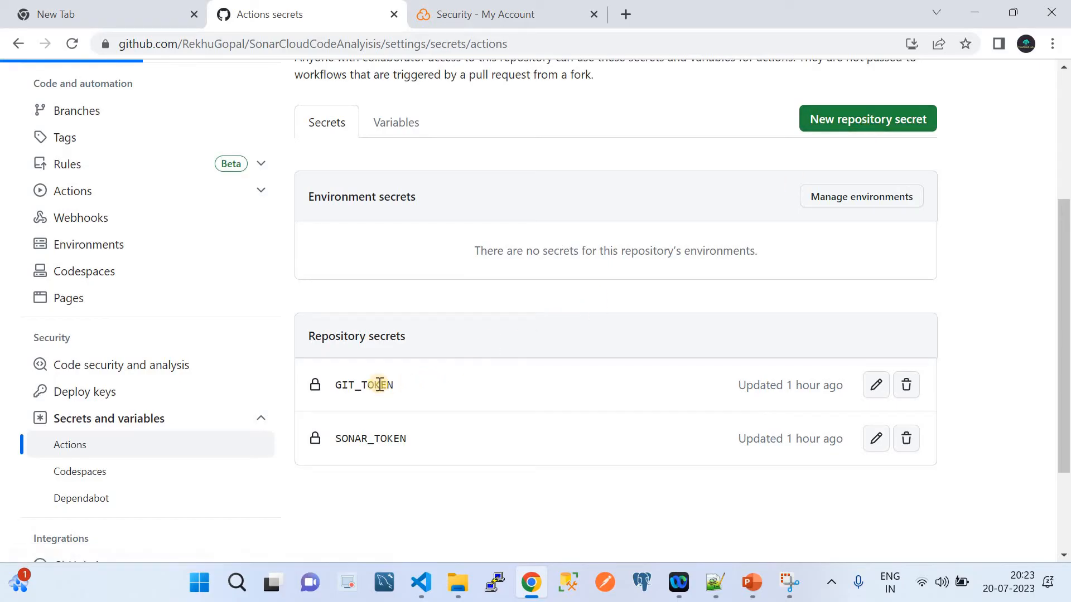
Step: Switch to VS Code and highlight the secrets.GIT_TOKEN expression assigned to GITHUB_TOKEN in the workflow file
click(421, 583)
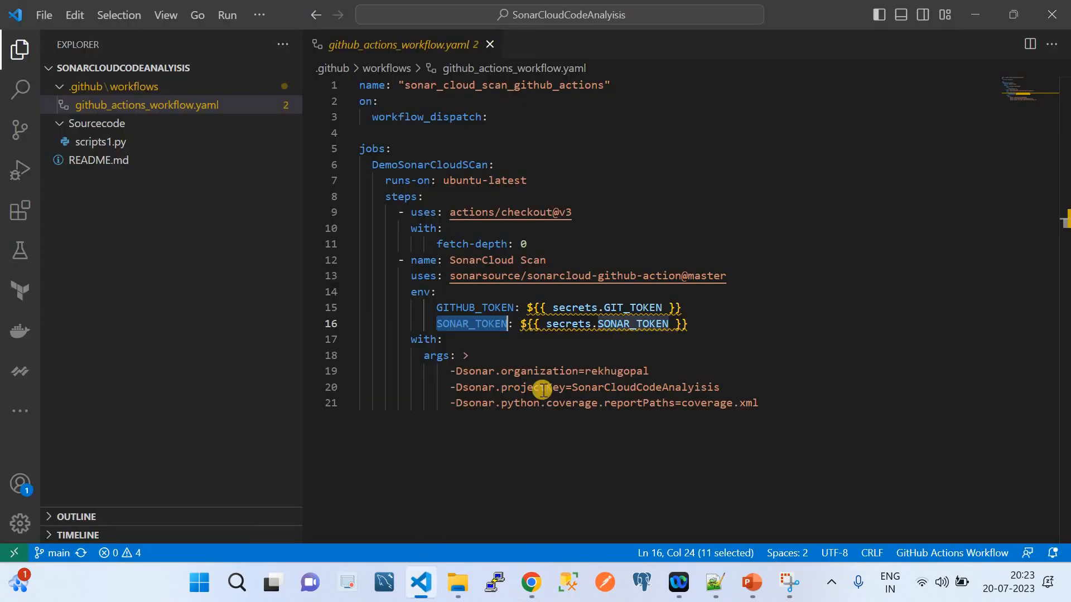
double_click(613, 307)
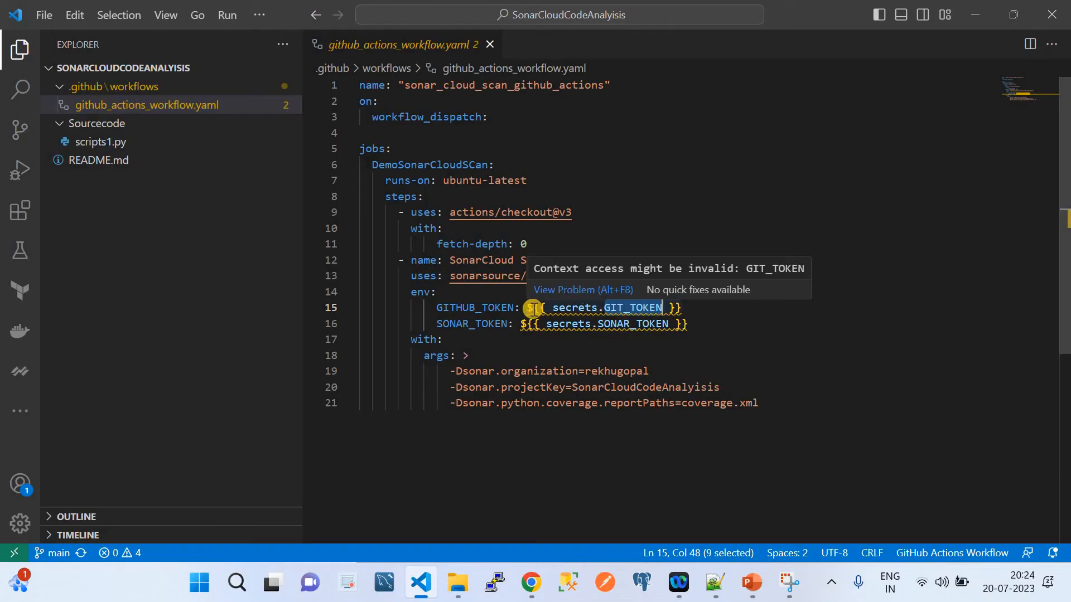
drag(682, 307, 527, 308)
Step: Switch to Chrome, start a new repository secret, paste the copied SonarCloud token as its value, and leave the name empty
click(532, 582)
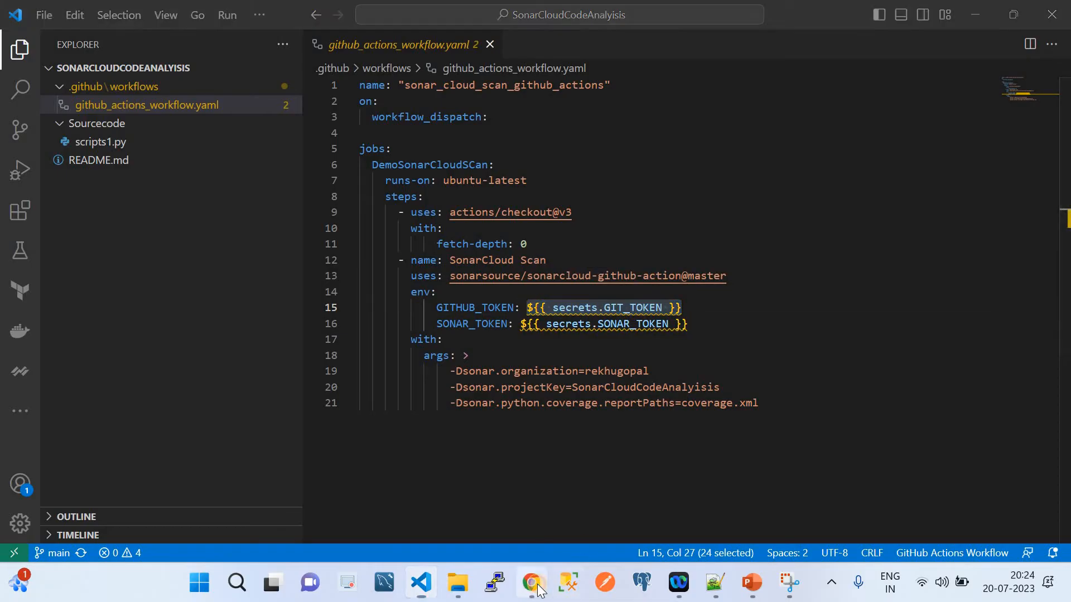
click(405, 250)
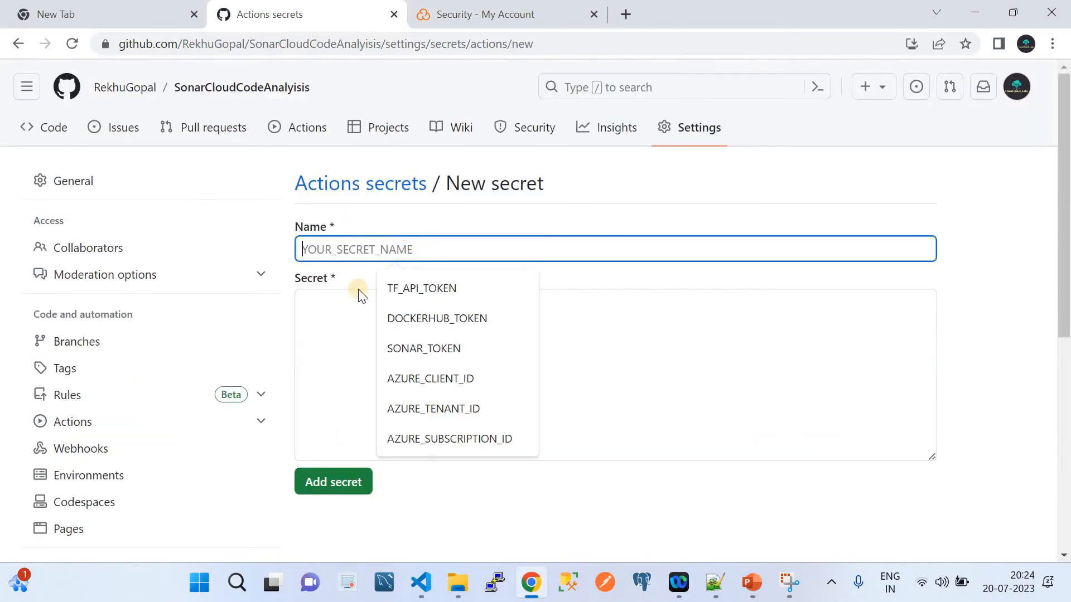
click(332, 307)
key(ctrl+v)
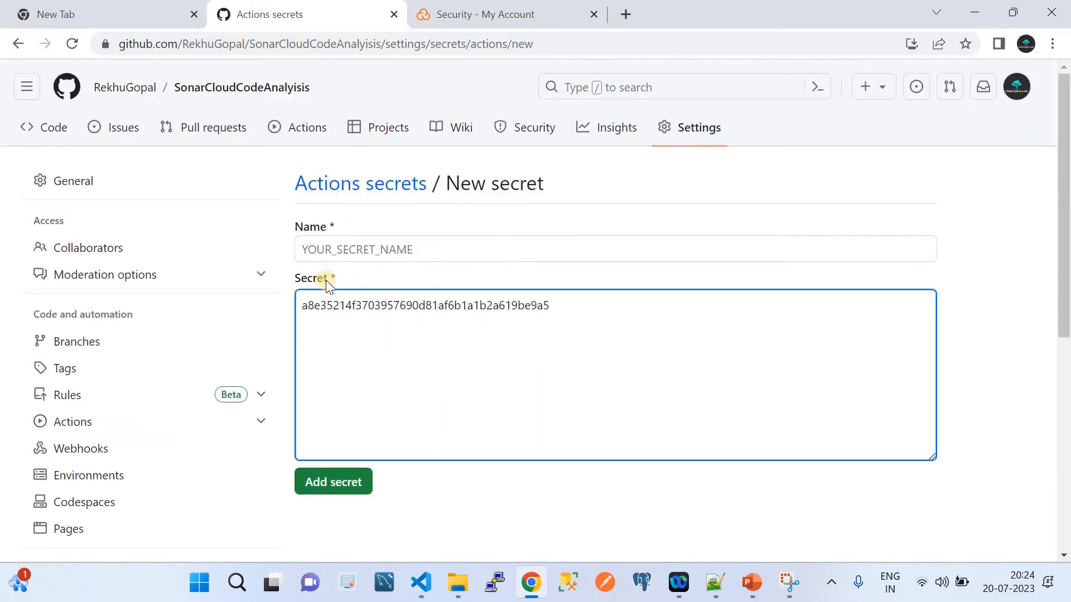
click(313, 249)
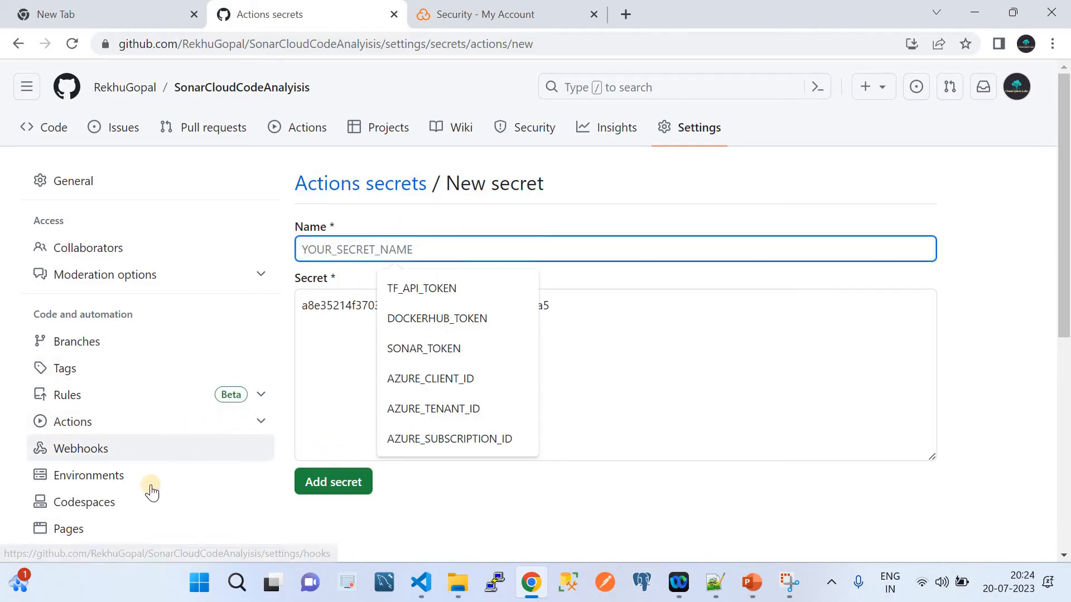
Step: Open the classic personal access tokens list in the GitHub account's developer settings
click(1016, 89)
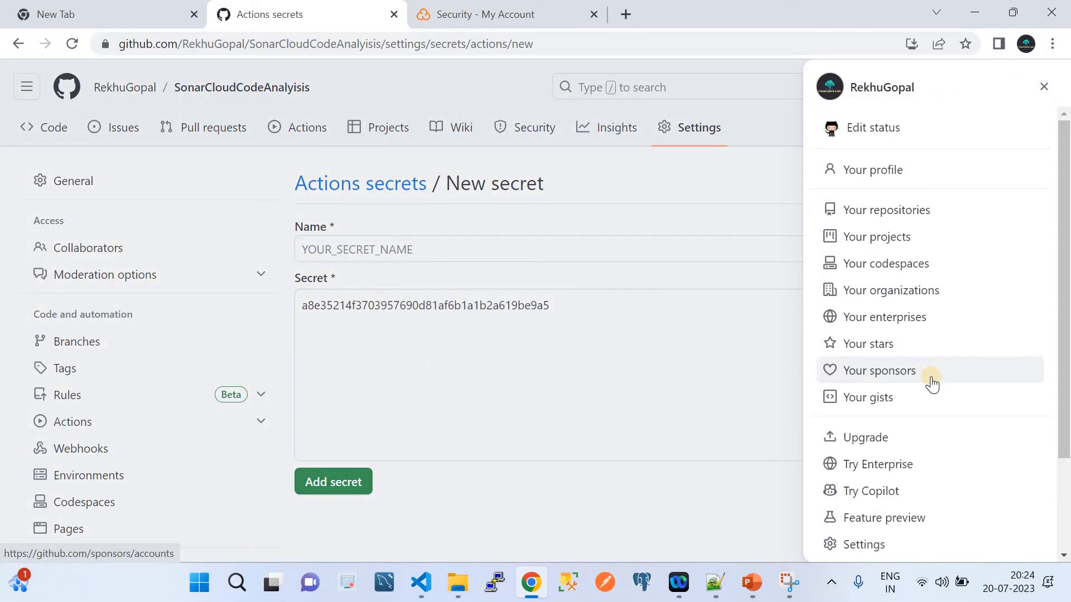
scroll(932, 384, down, 3)
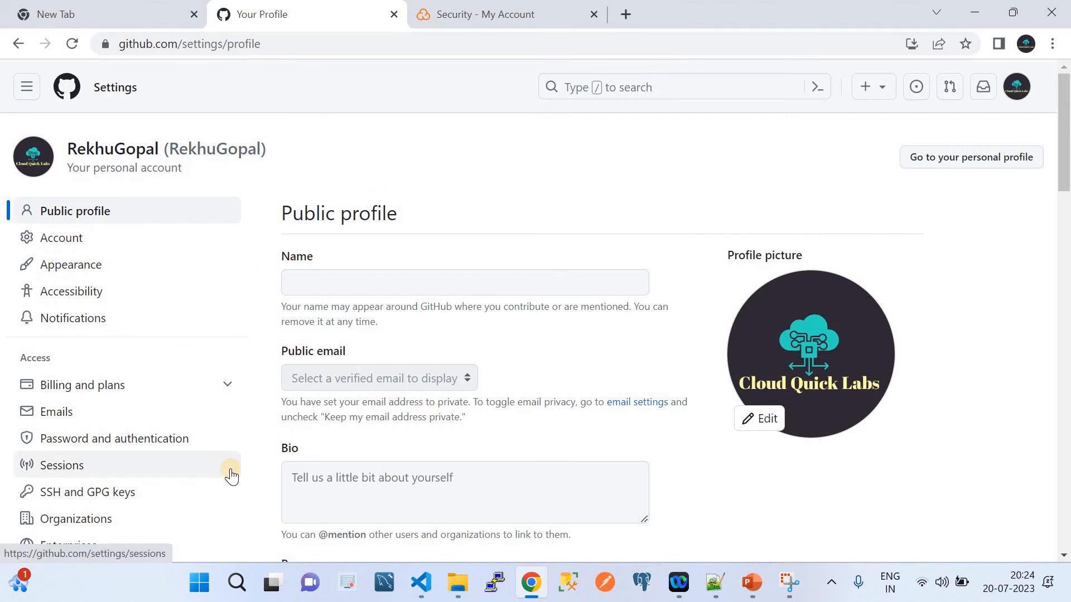
scroll(231, 476, down, 7)
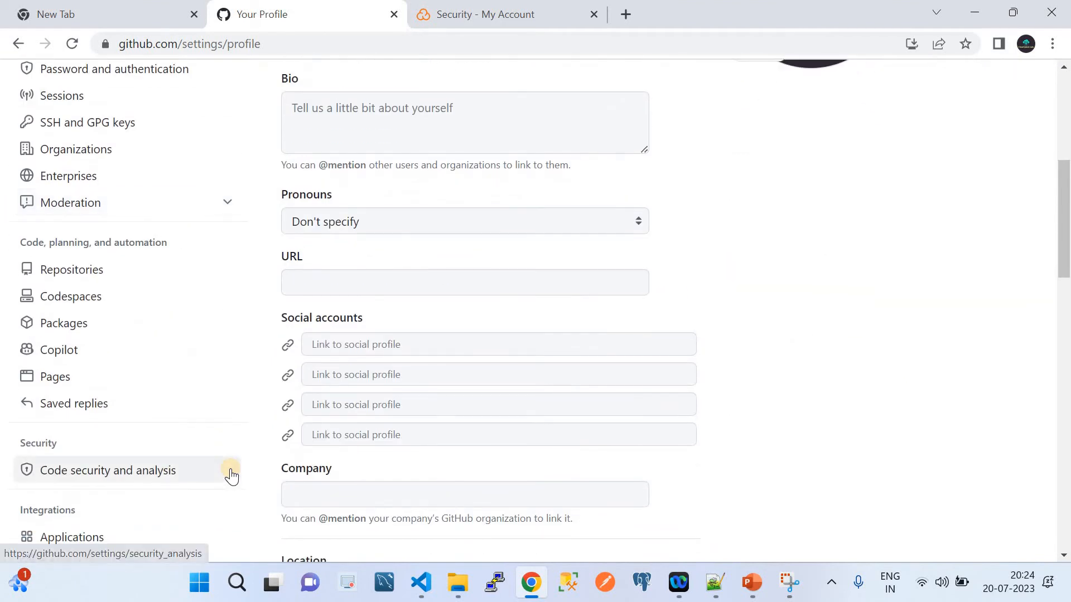
scroll(232, 476, down, 5)
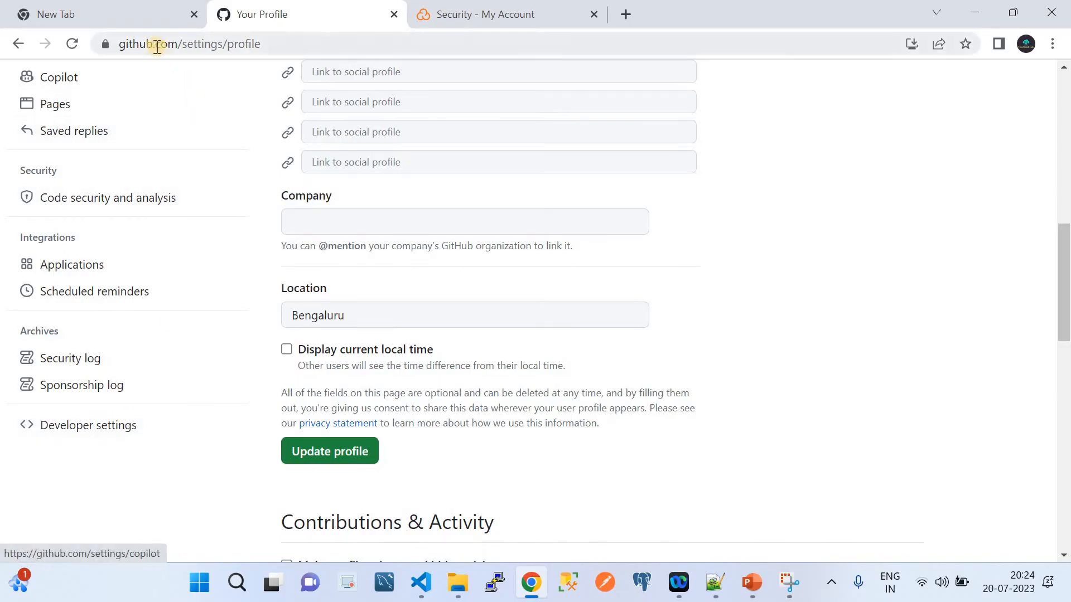
click(131, 429)
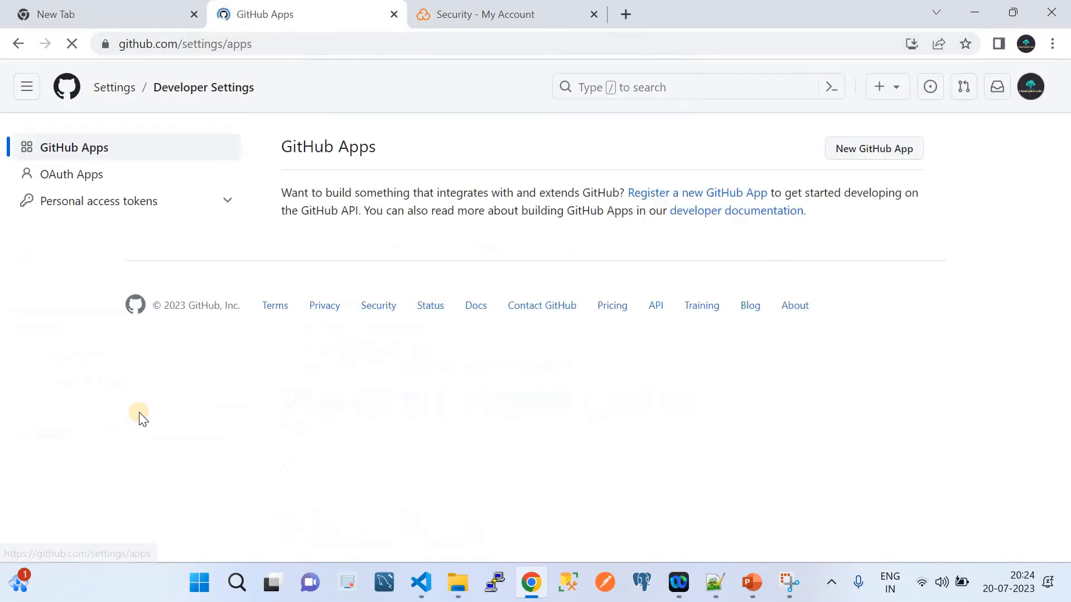
click(105, 204)
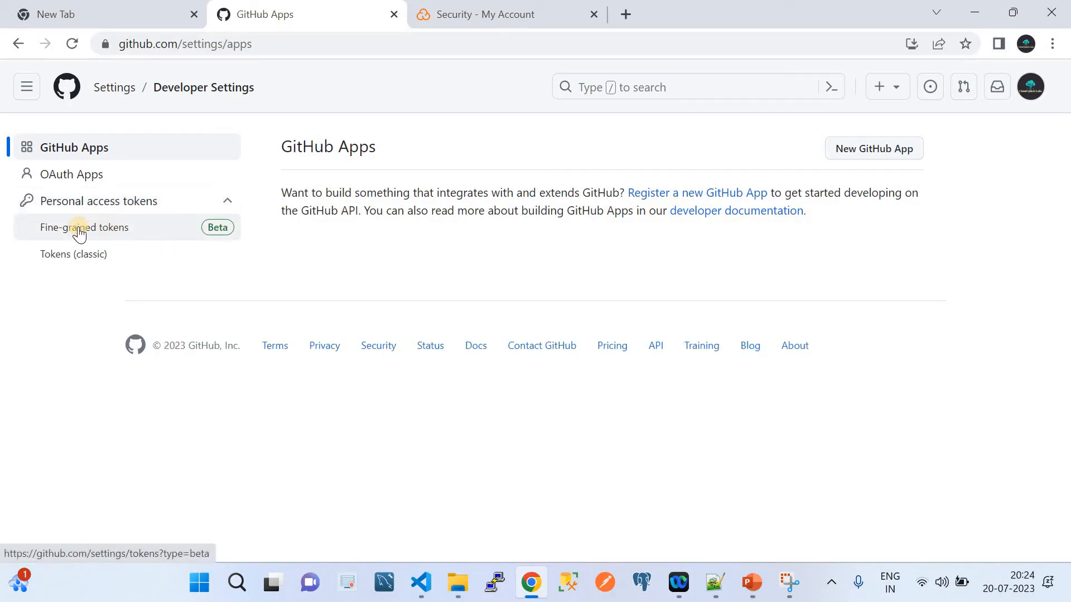
click(99, 254)
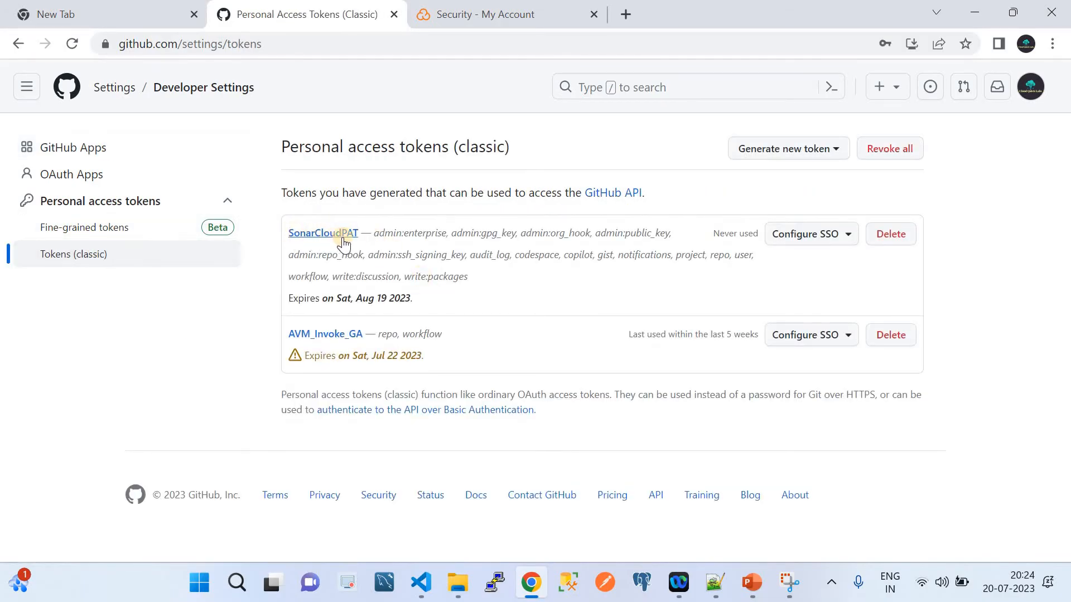
Step: Start a new classic personal access token, review the available scopes in the form, and cancel without generating it
click(782, 148)
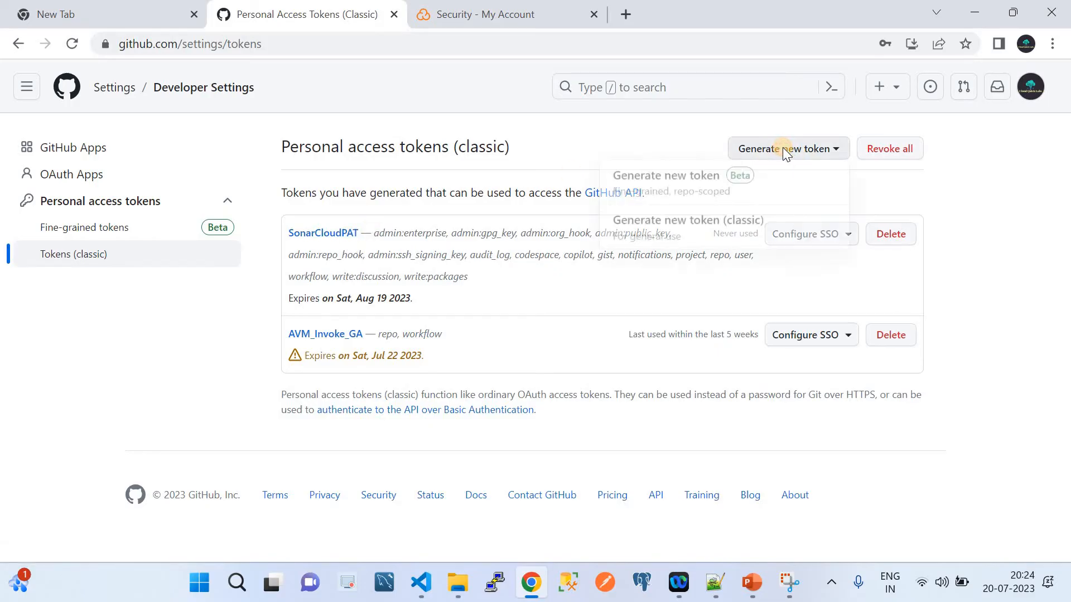
click(682, 234)
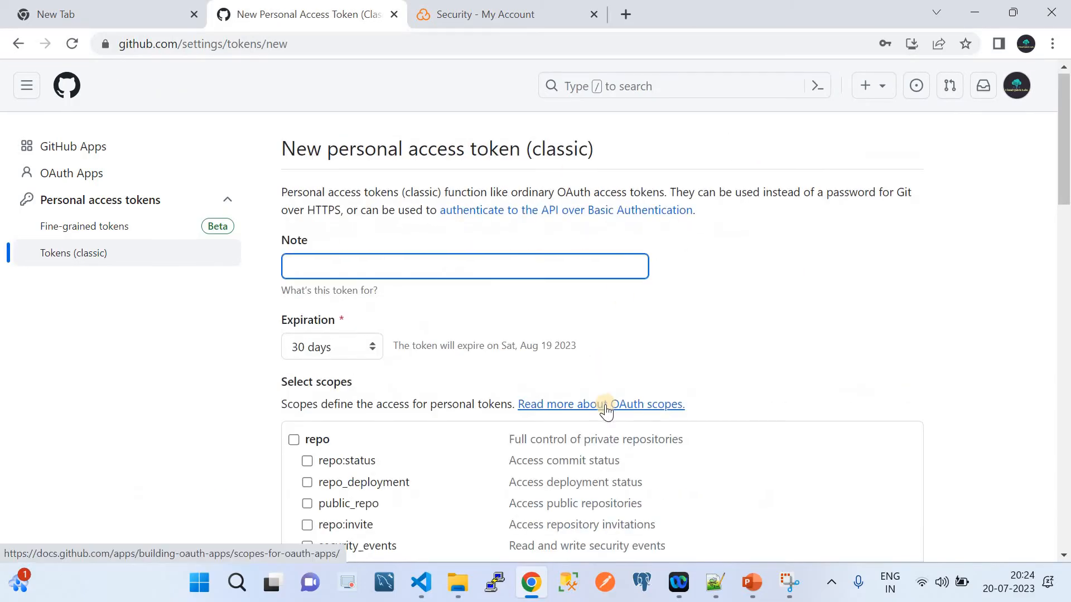
scroll(605, 404, down, 8)
scroll(605, 405, down, 15)
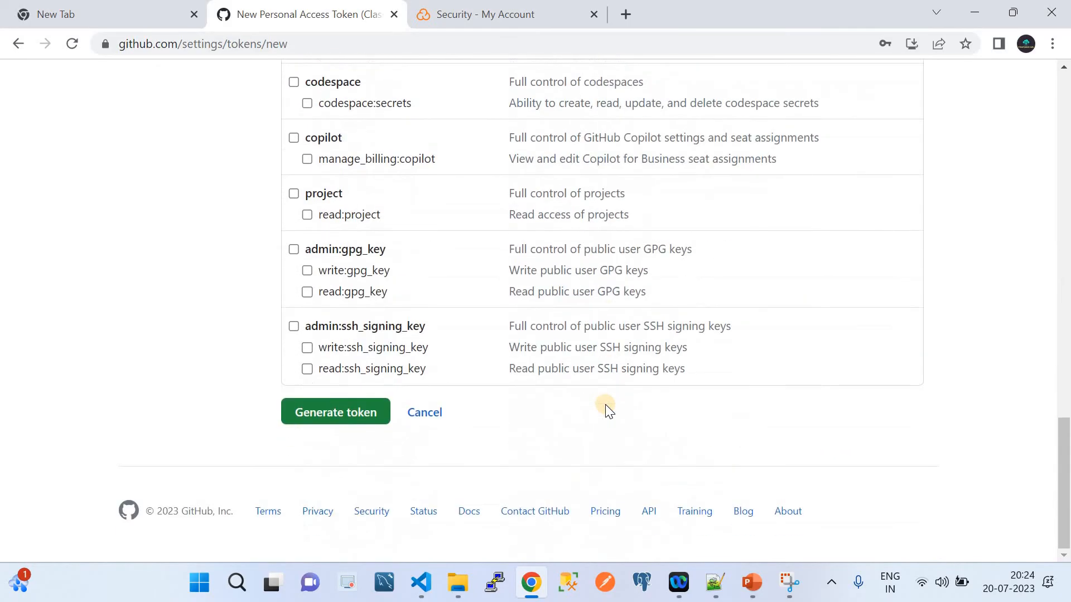
scroll(605, 405, up, 7)
scroll(606, 404, up, 12)
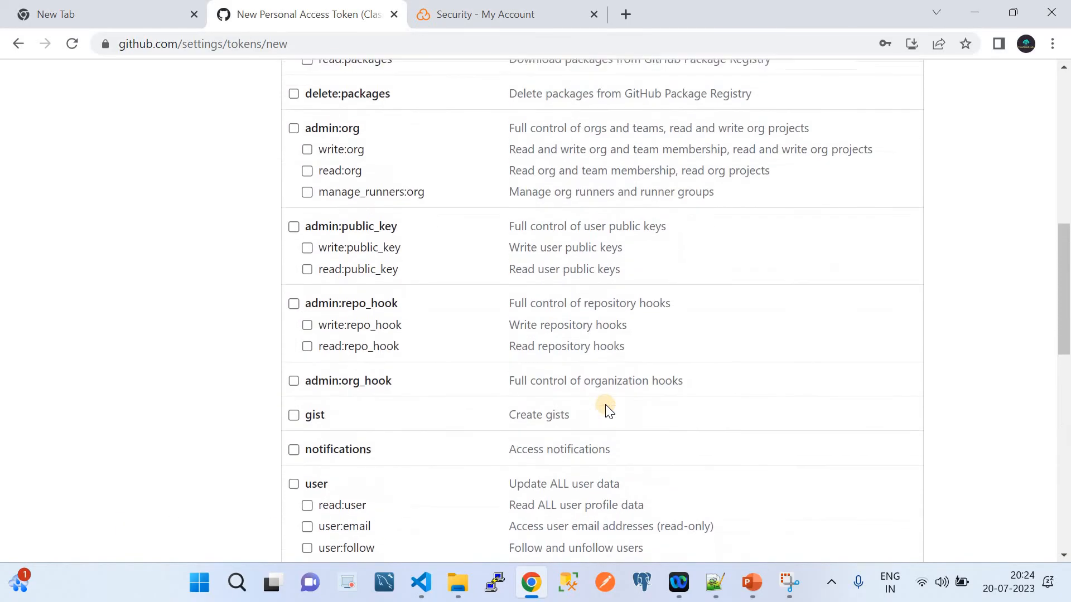
scroll(605, 410, up, 4)
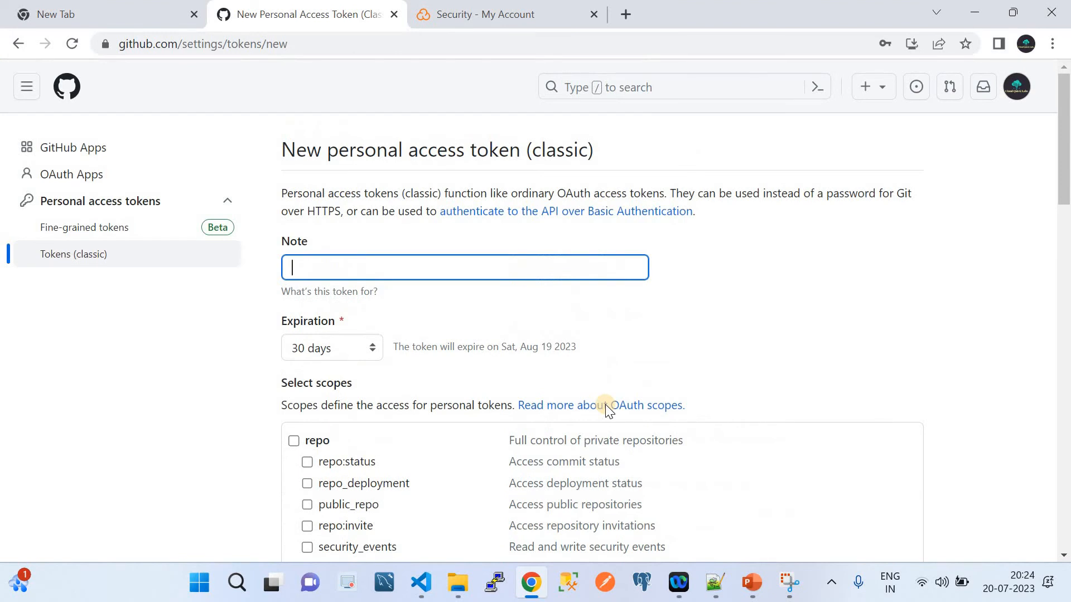
scroll(613, 460, down, 4)
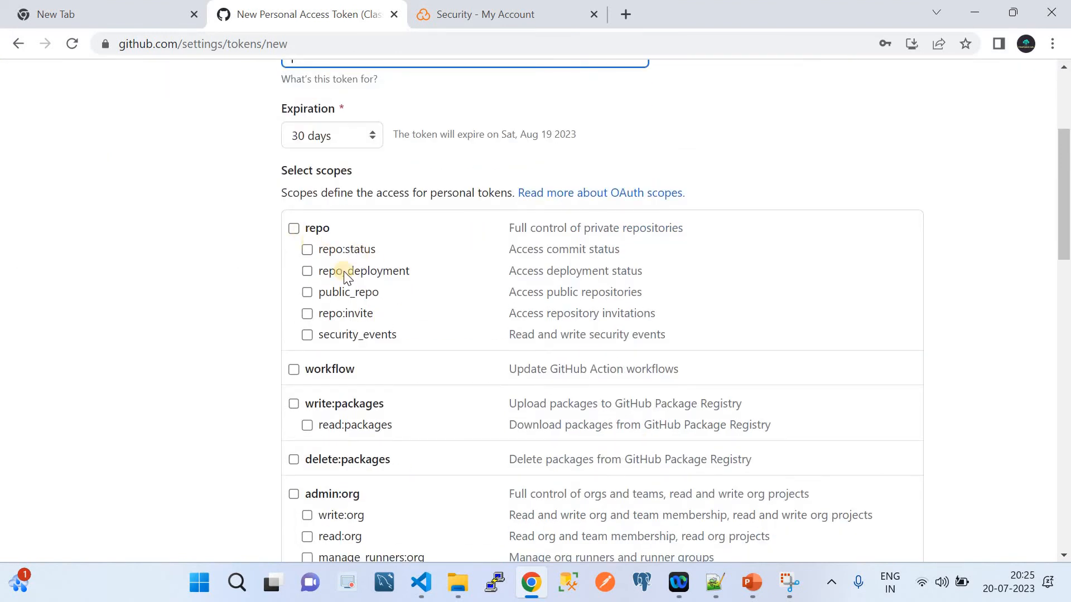
scroll(433, 356, down, 4)
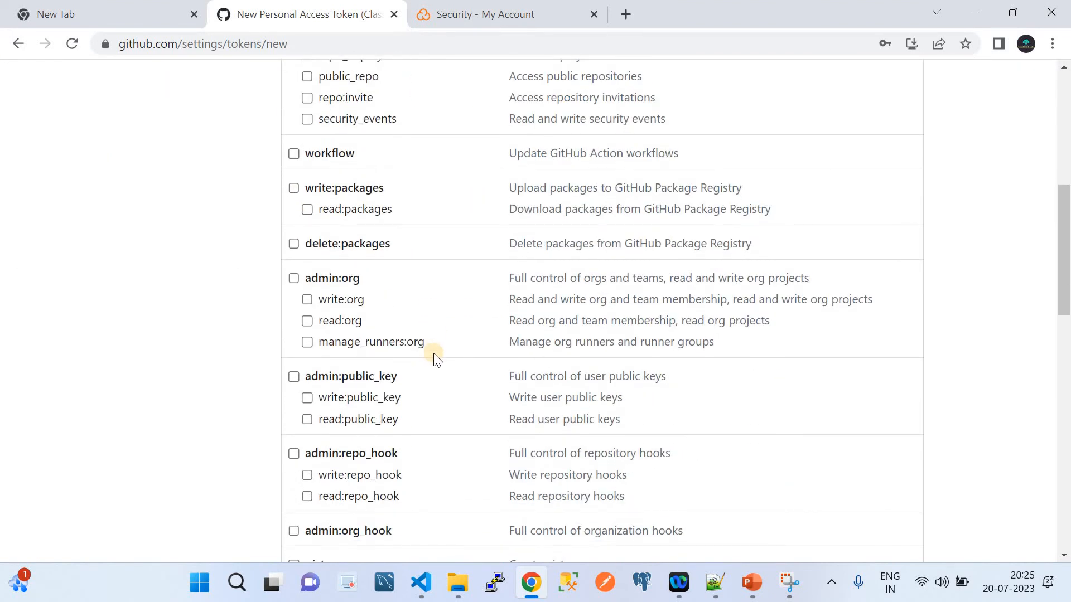
scroll(434, 357, down, 5)
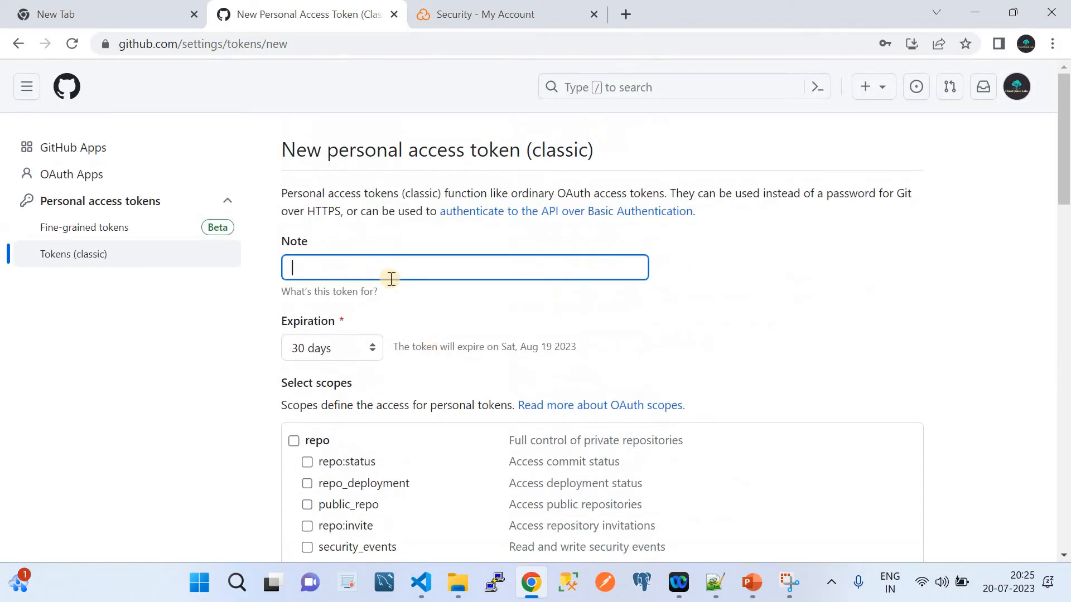
scroll(423, 268, down, 20)
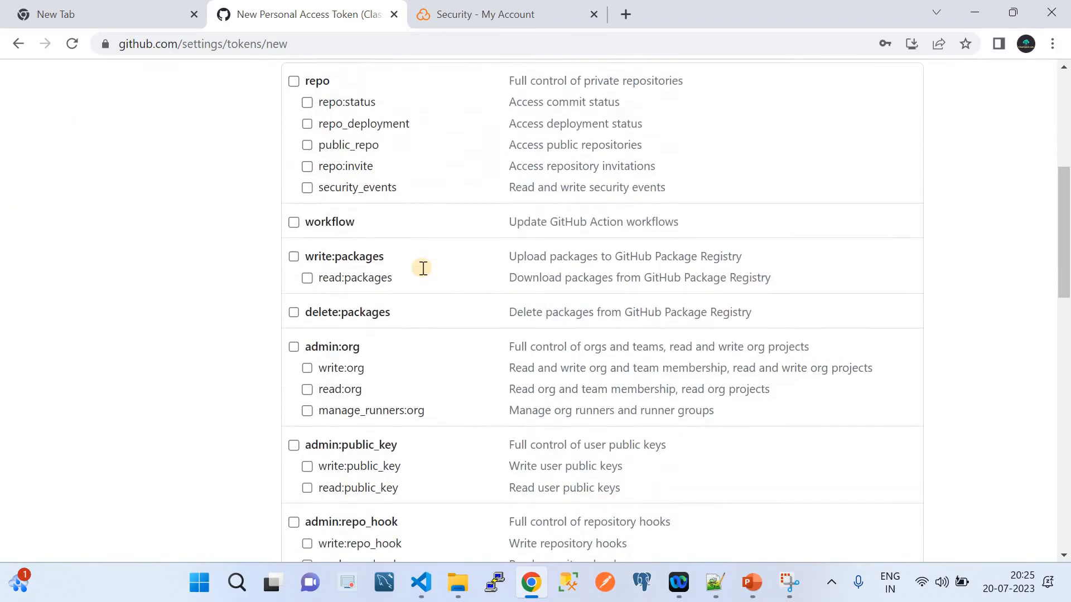
scroll(421, 268, down, 2)
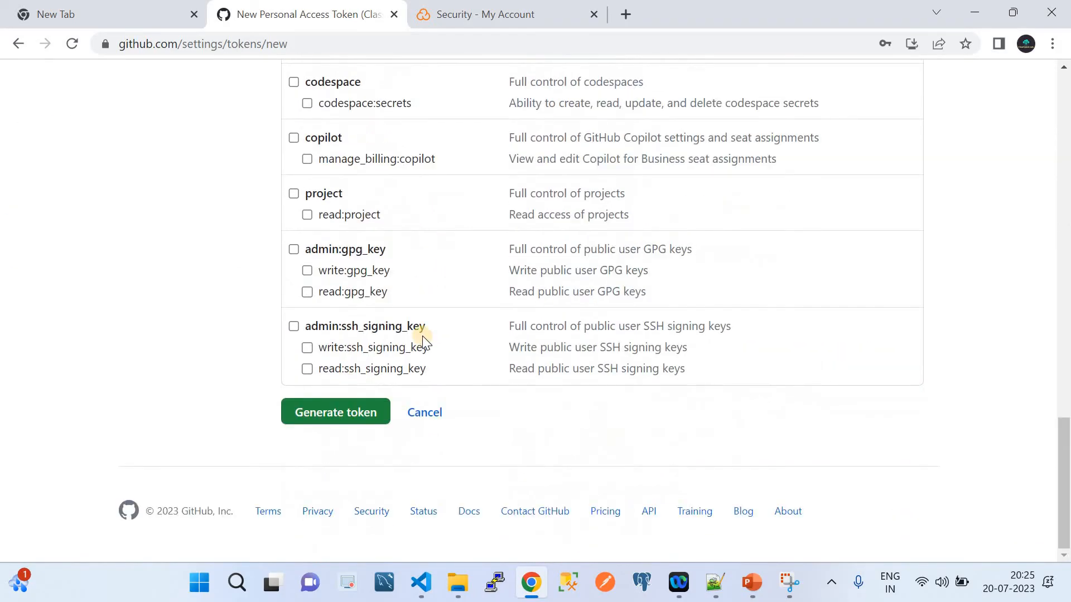
click(422, 416)
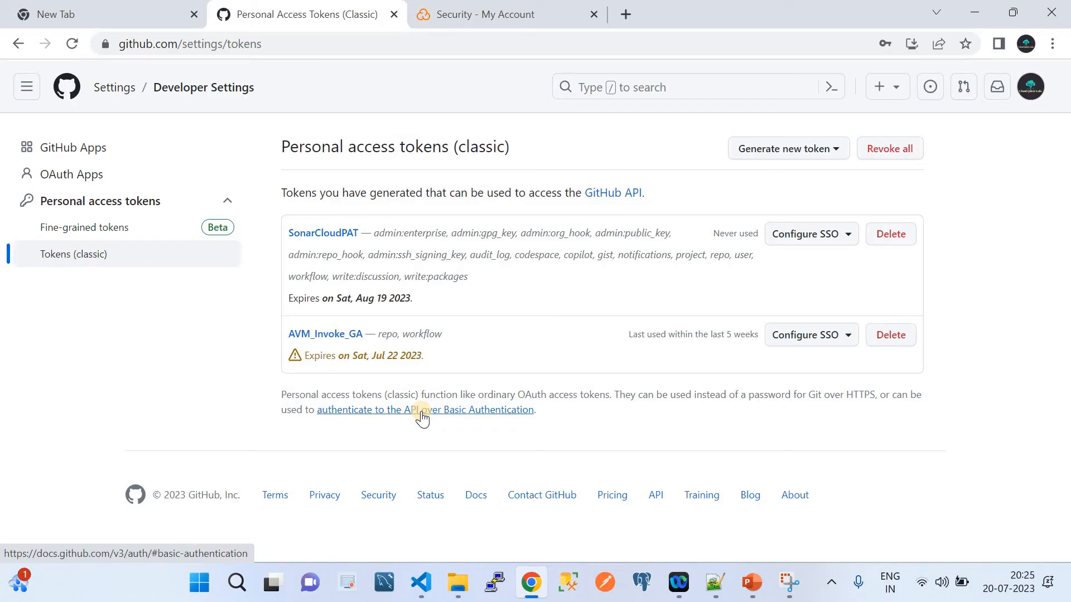
Step: Open the SonarCloudCodeAnalyisis repository from the account's list of repositories on GitHub
click(1030, 90)
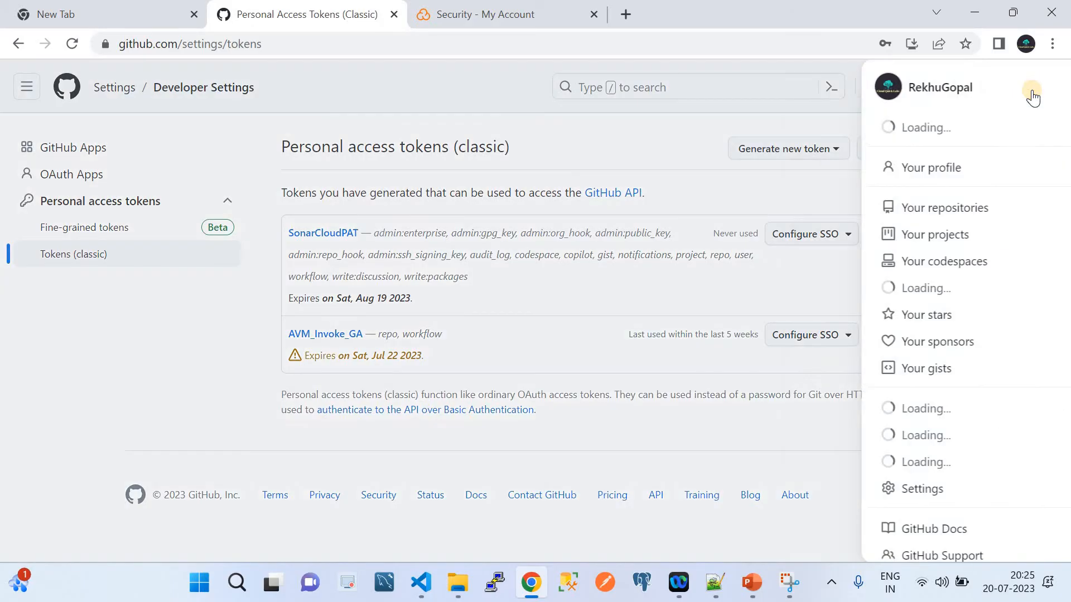
click(889, 212)
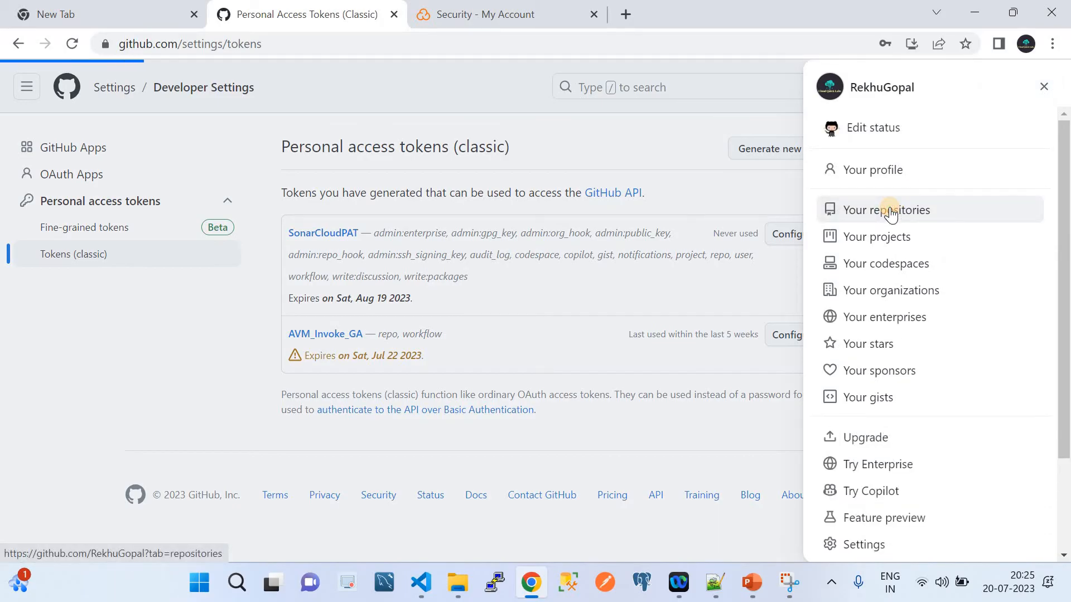
click(552, 11)
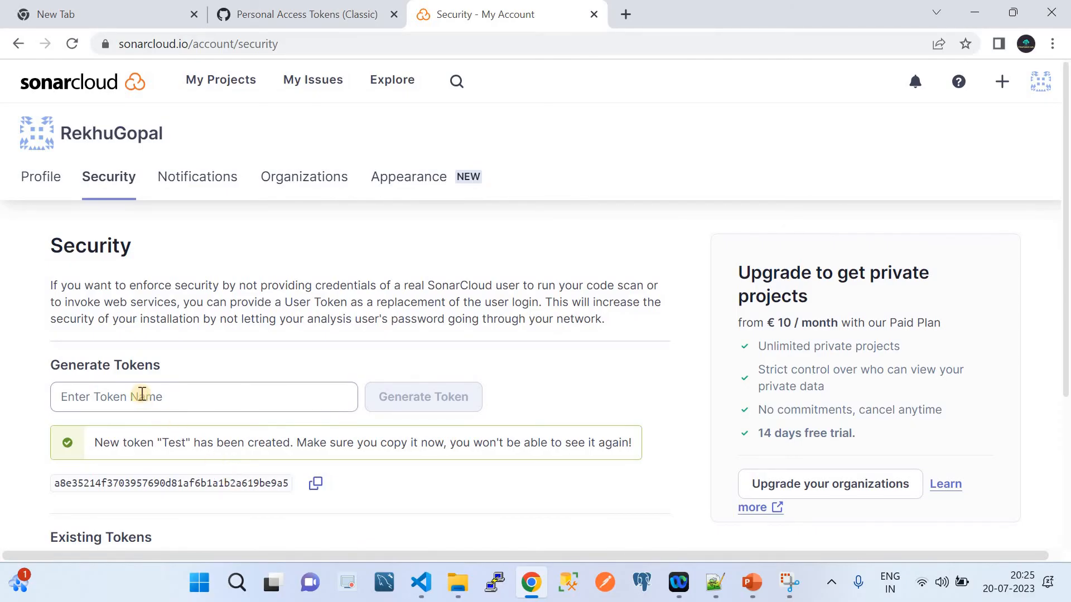
click(311, 13)
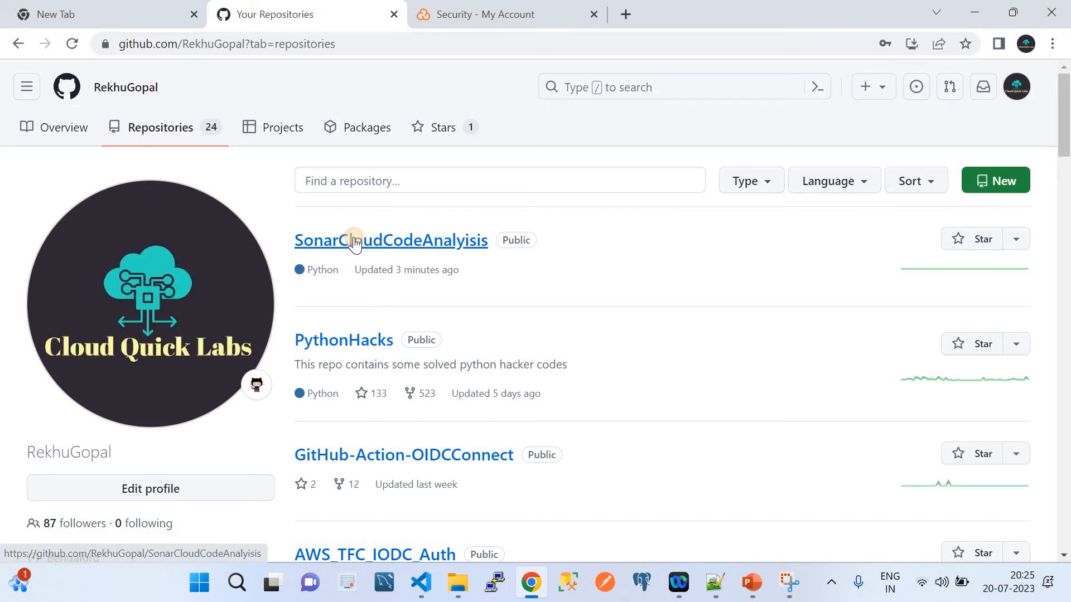
click(354, 237)
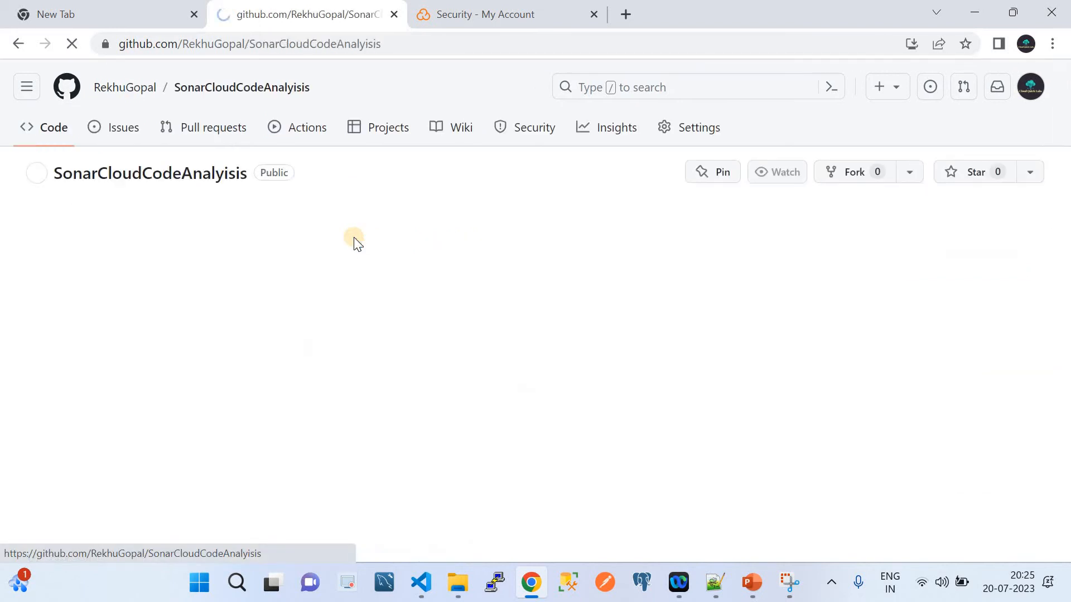
Step: View the Actions secrets in the repository's settings and highlight the names GIT_TOKEN and SONAR_TOKEN
click(699, 124)
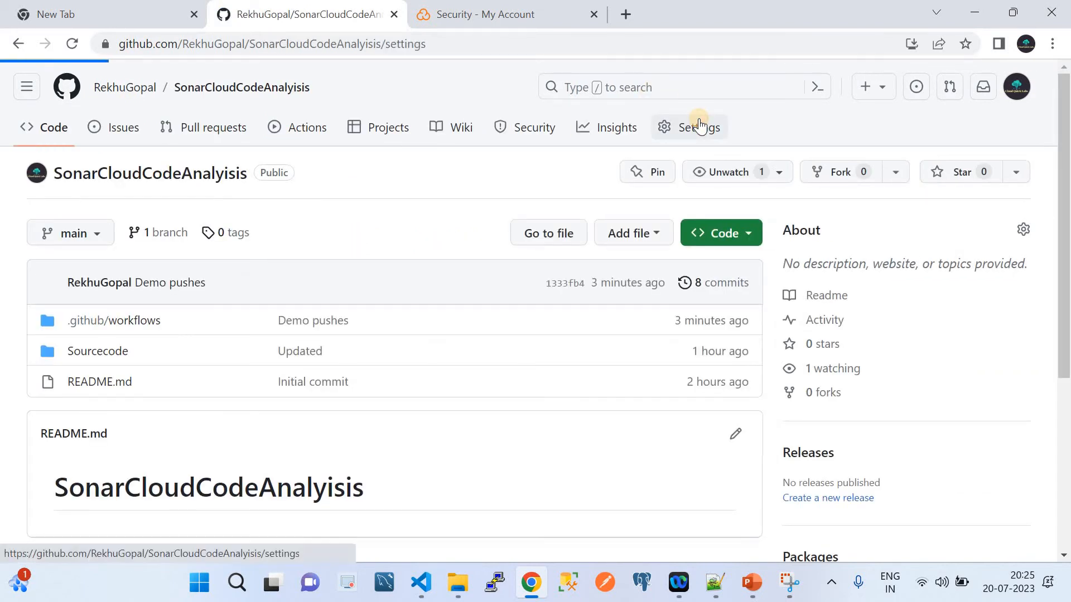
scroll(151, 462, down, 4)
scroll(152, 463, down, 1)
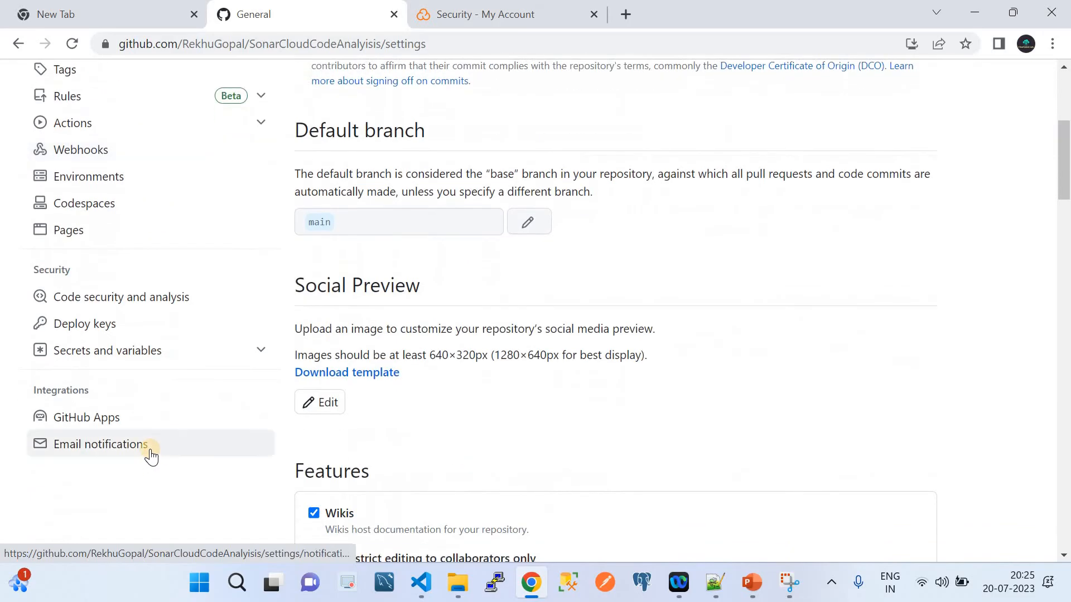
click(121, 337)
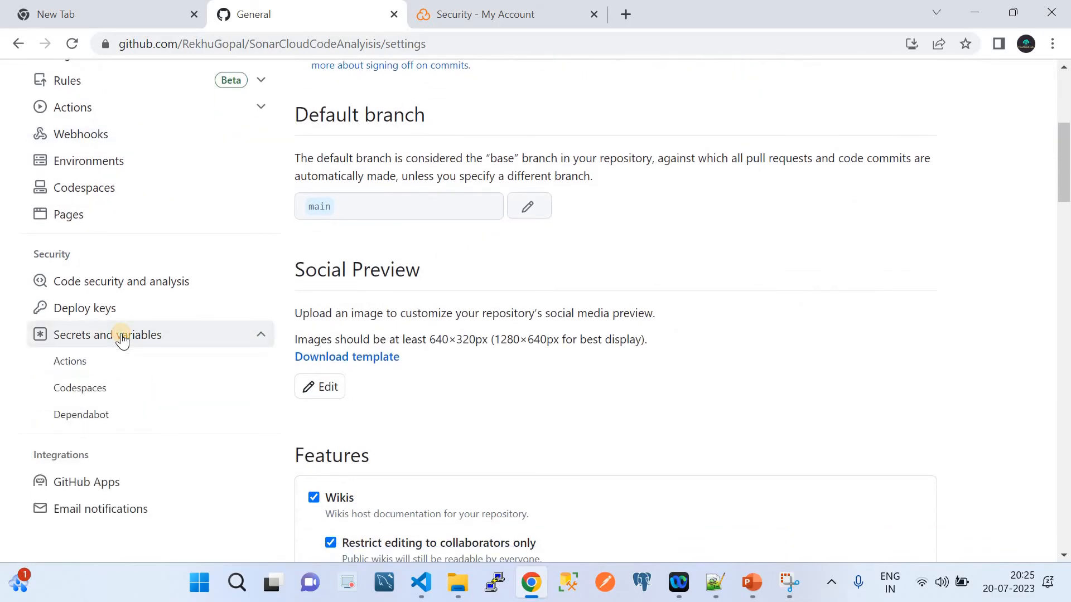
click(87, 360)
scroll(422, 373, down, 4)
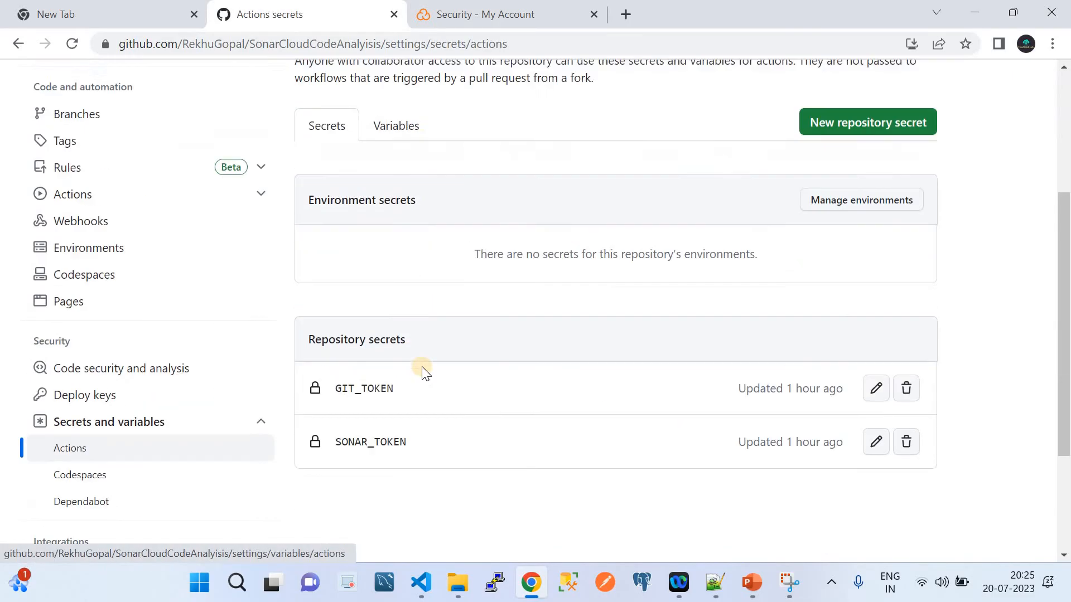
double_click(379, 366)
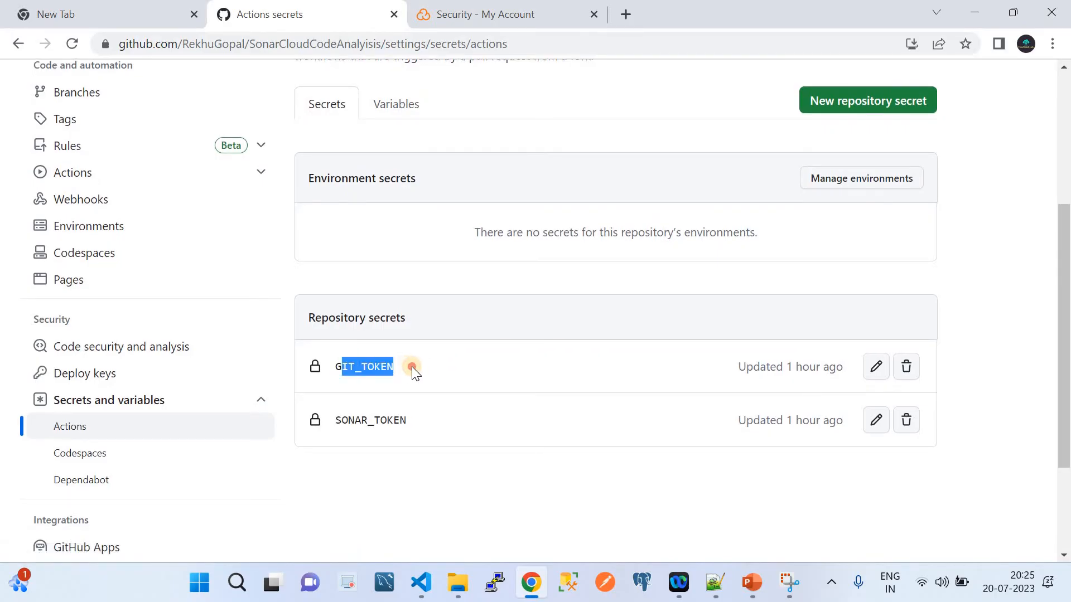
double_click(341, 420)
Step: Revoke the existing SonarCloud token named Test, reload the account's security page, and check the existing tokens list
click(444, 7)
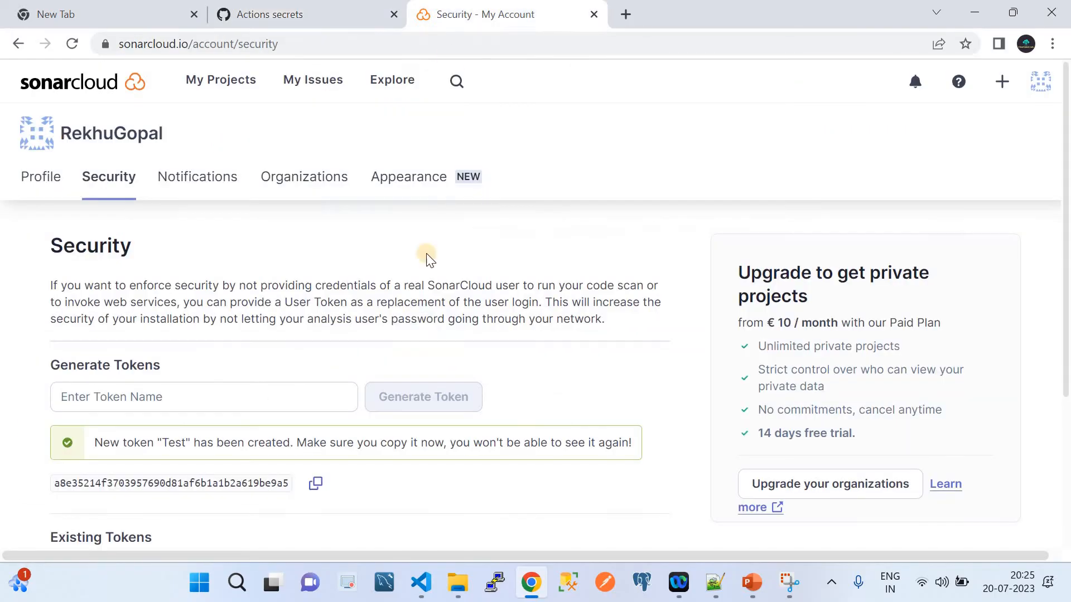
scroll(332, 373, down, 4)
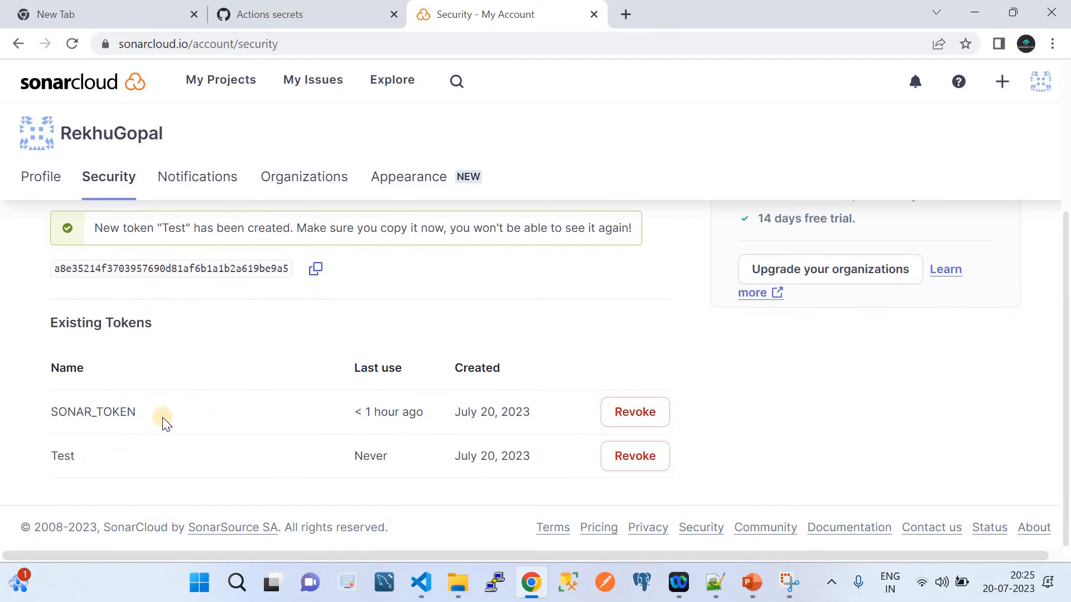
click(630, 459)
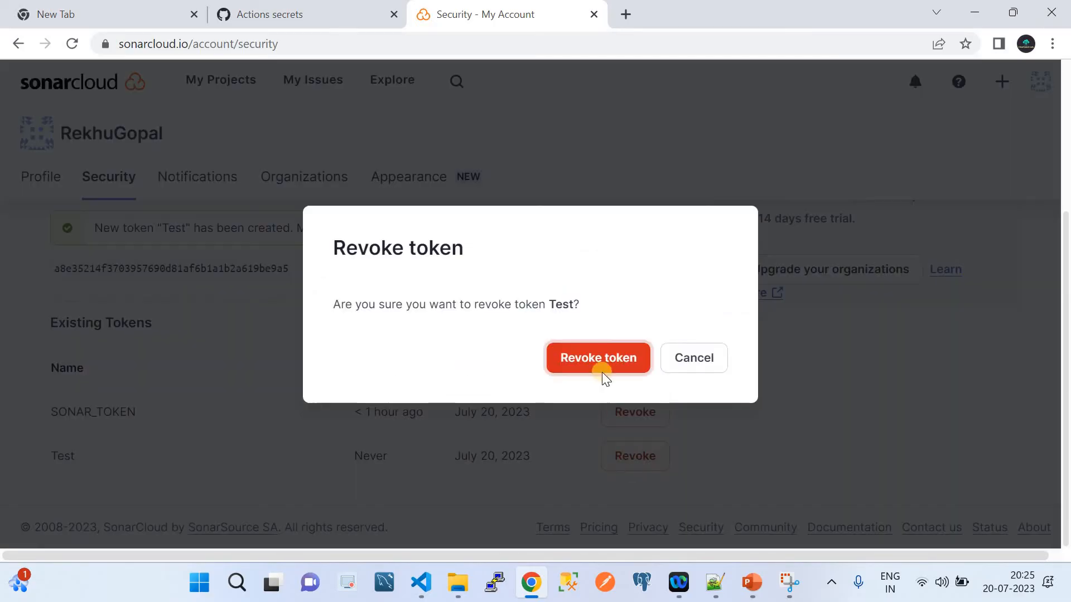
click(589, 362)
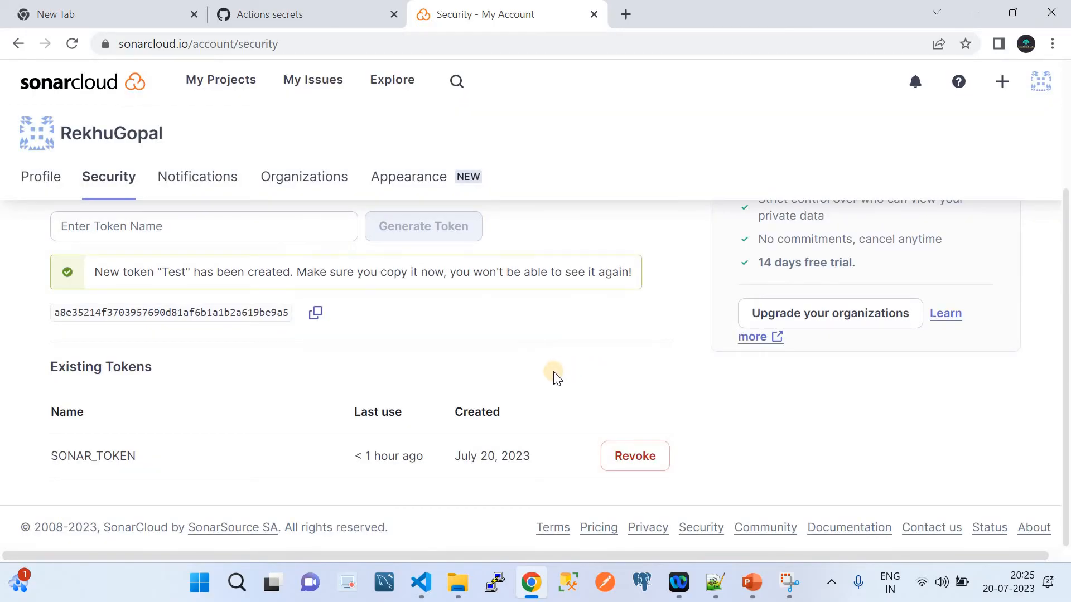
click(72, 43)
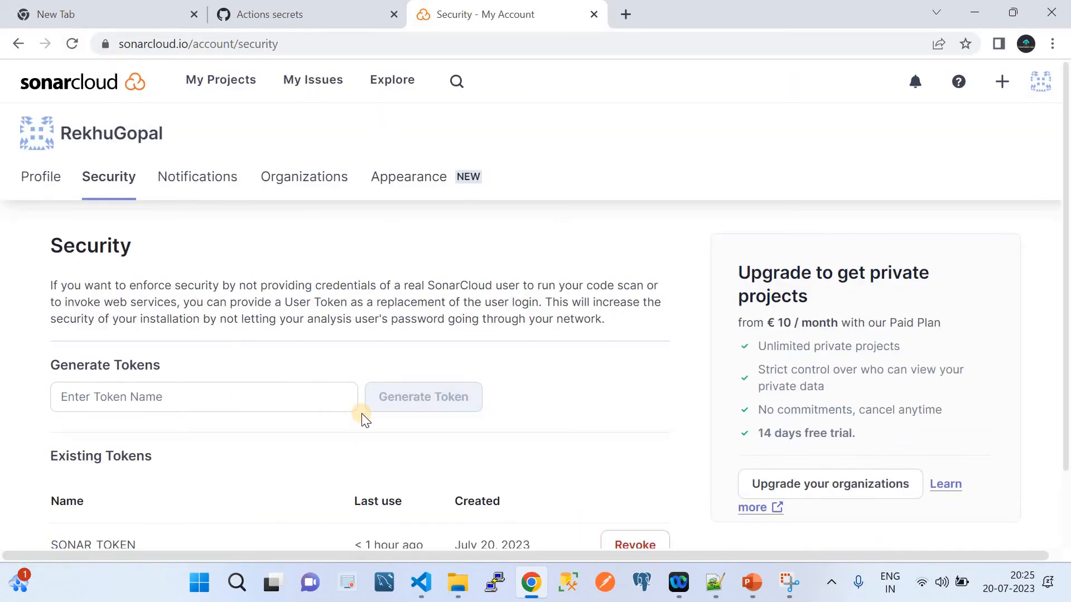
scroll(276, 365, down, 2)
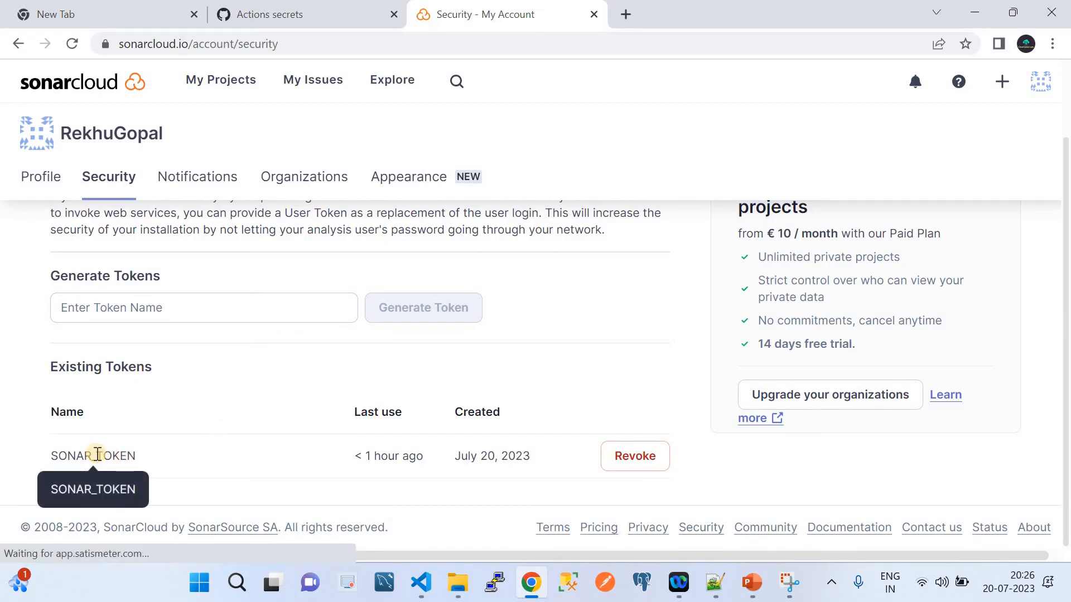
Step: Run the sonar_cloud_scan_github_actions workflow from the main branch of the GitHub repository and open its newest run
click(318, 14)
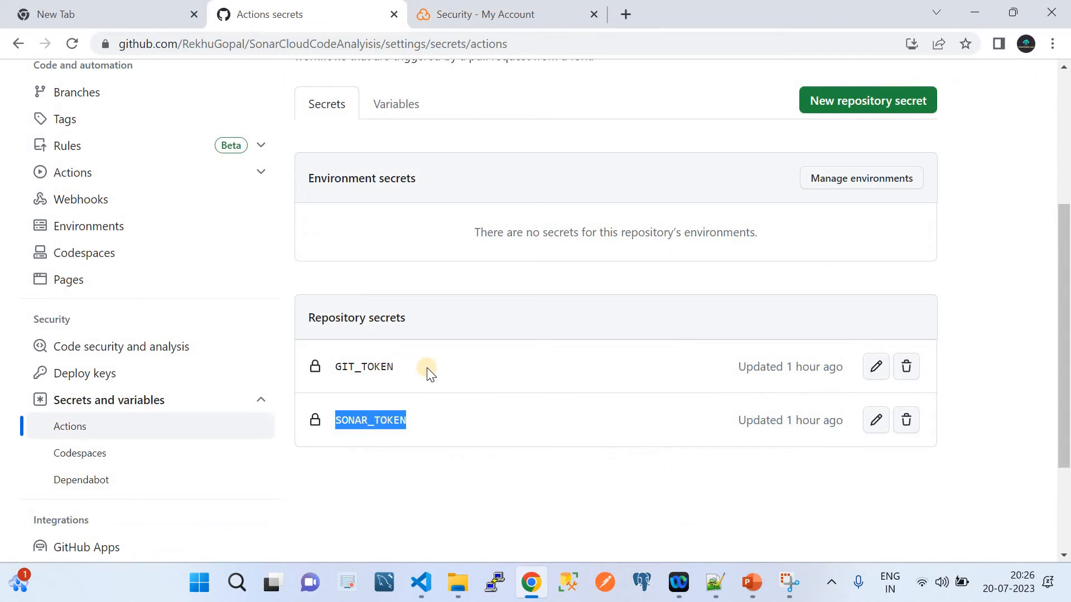
scroll(429, 373, up, 5)
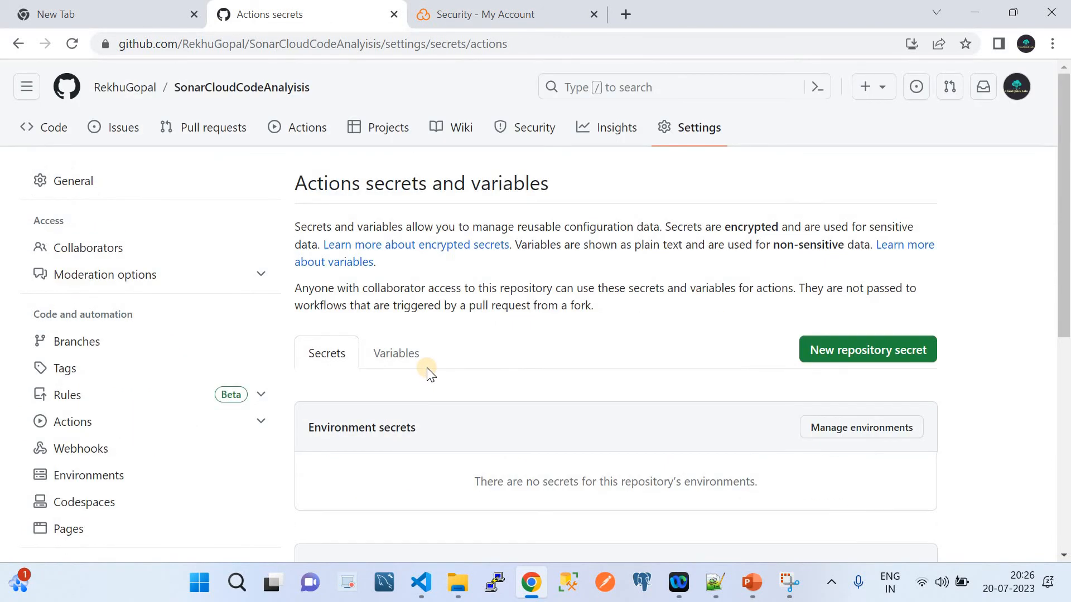
click(289, 139)
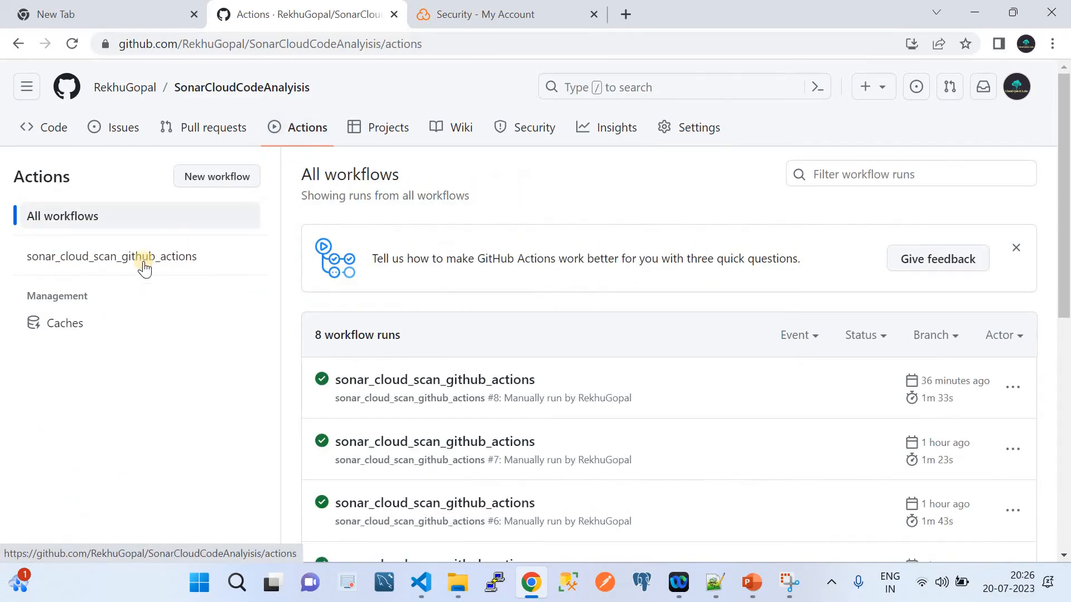
click(138, 271)
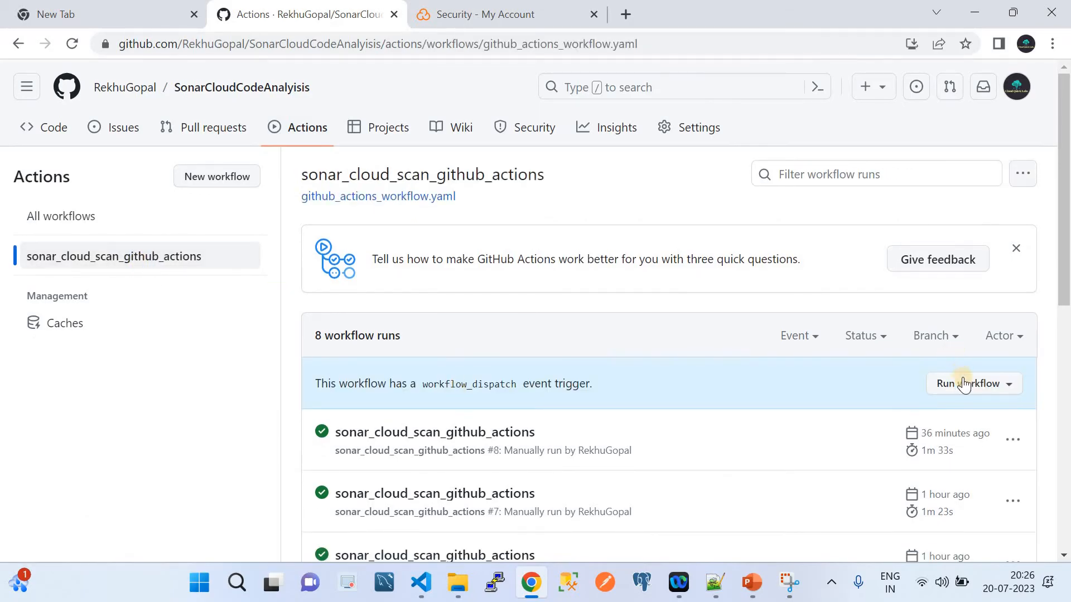
click(965, 385)
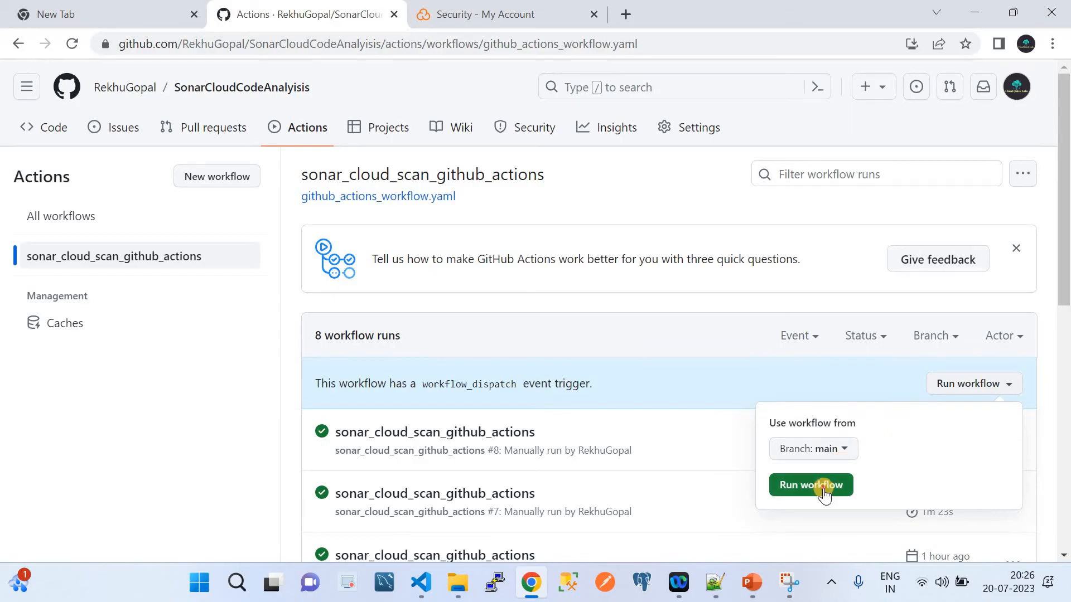
click(823, 486)
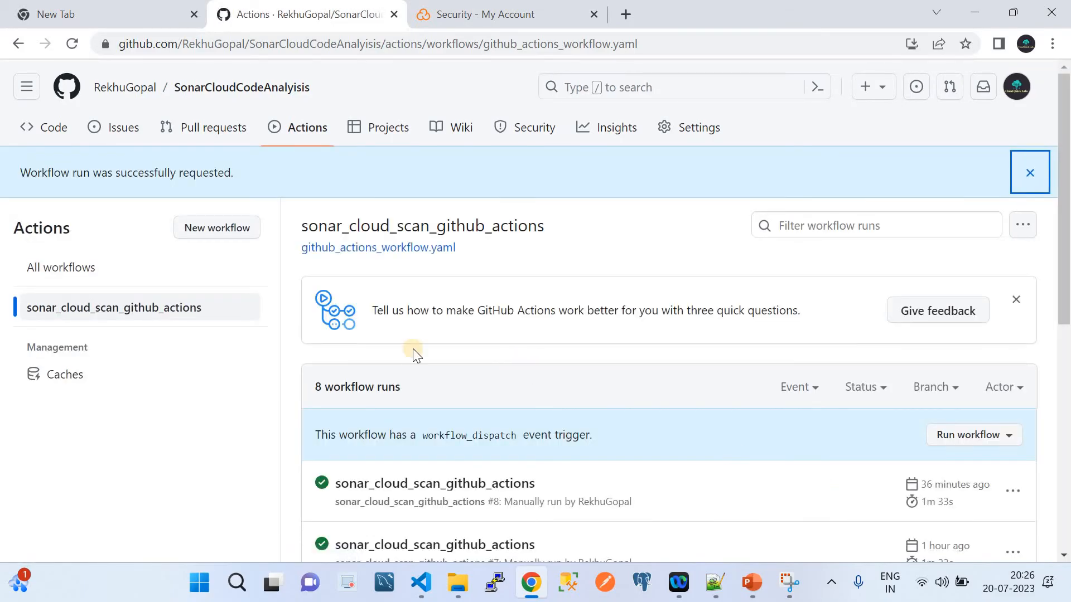
click(179, 310)
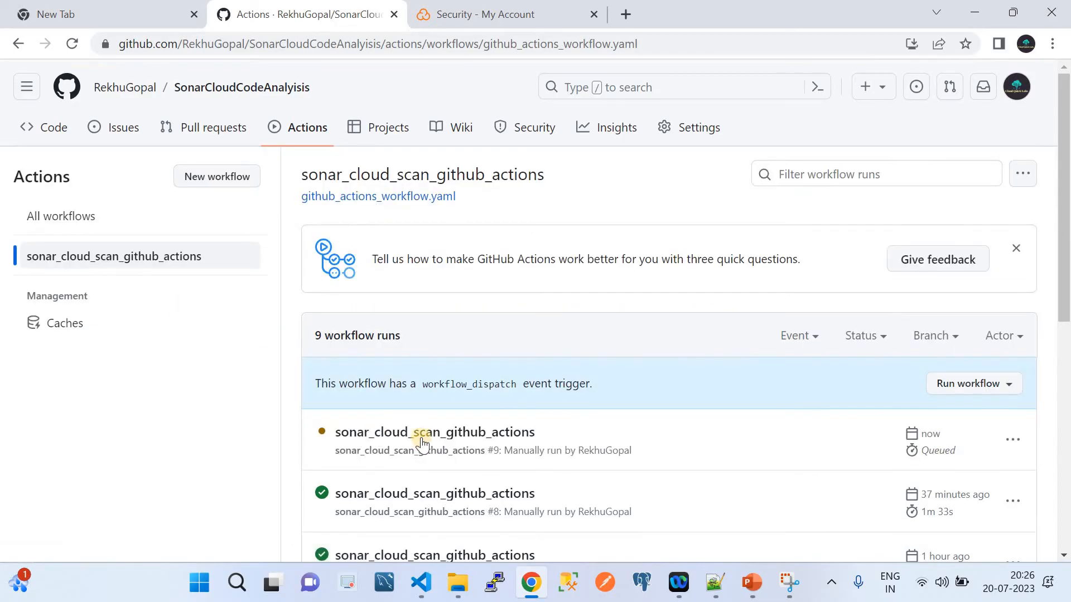
click(422, 441)
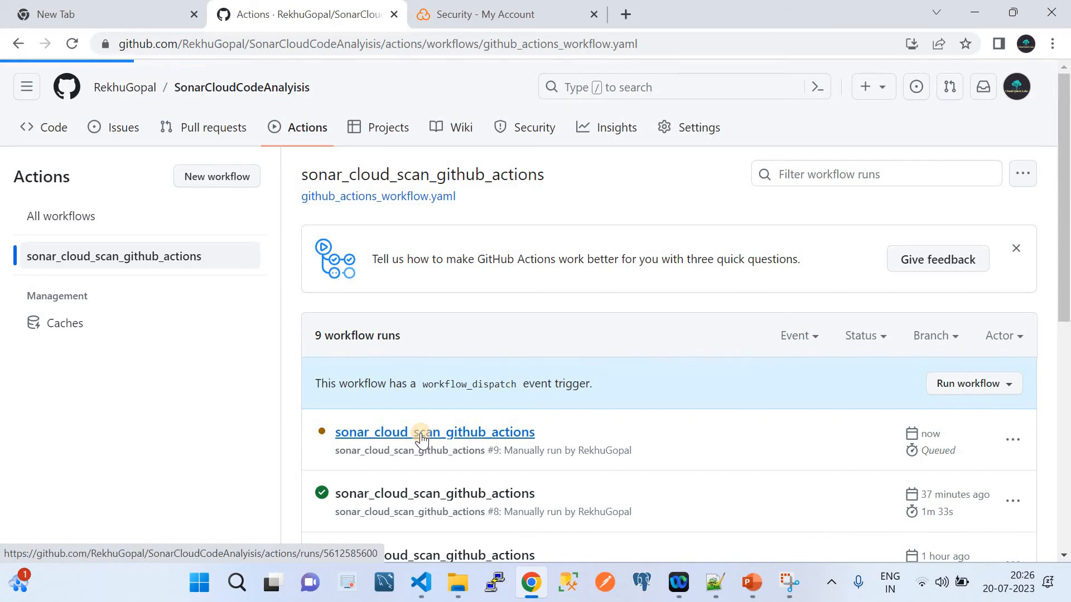
Step: Reload the workflow runs page, open the newest sonar_cloud_scan_github_actions run, and open its DemoSonarCloudSCan job
click(421, 439)
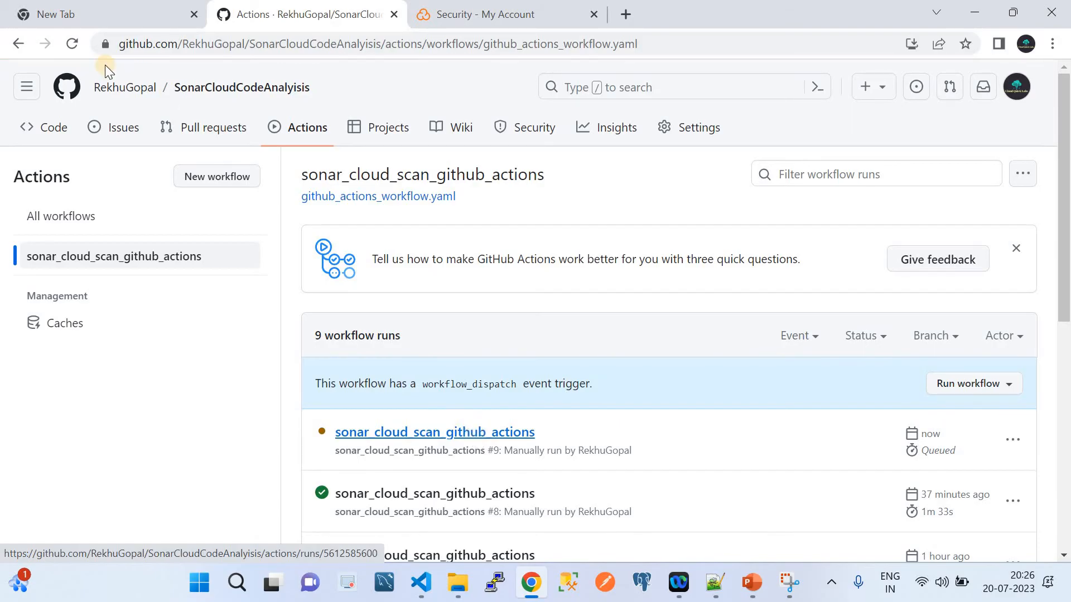
click(74, 45)
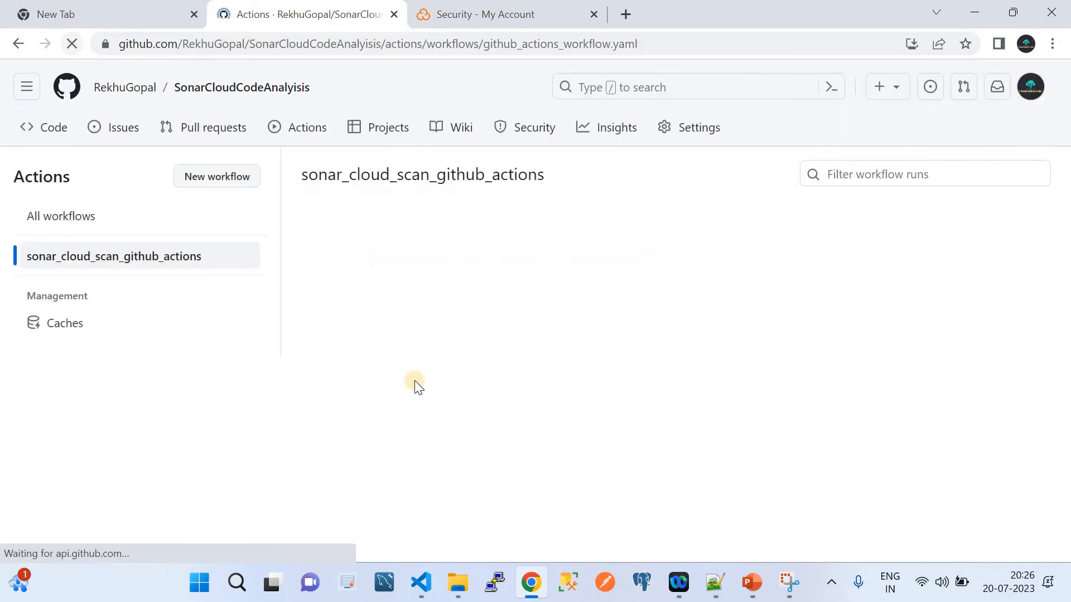
click(445, 436)
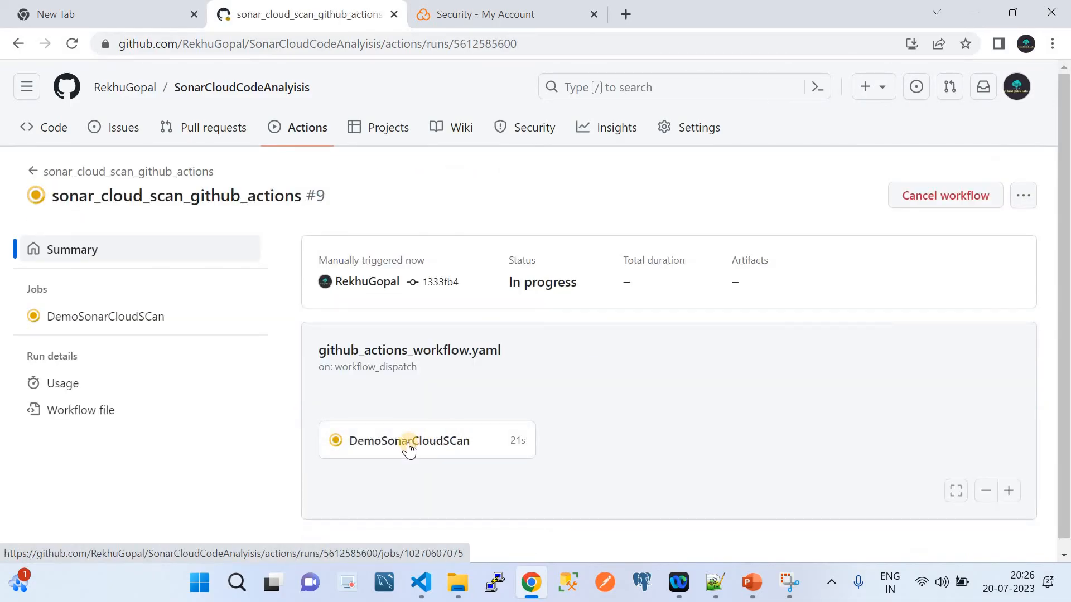
click(409, 443)
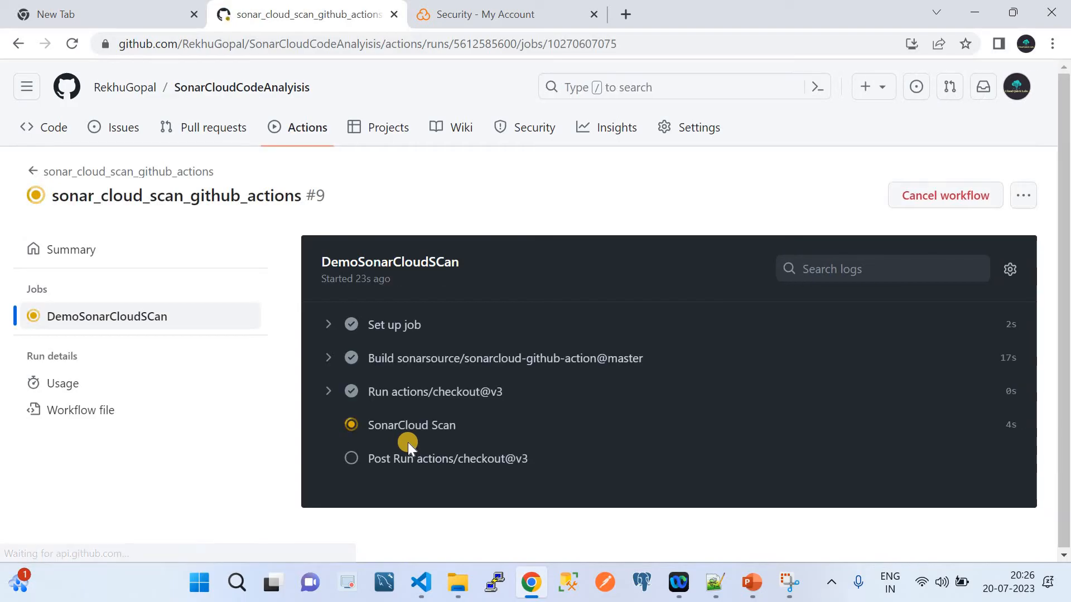
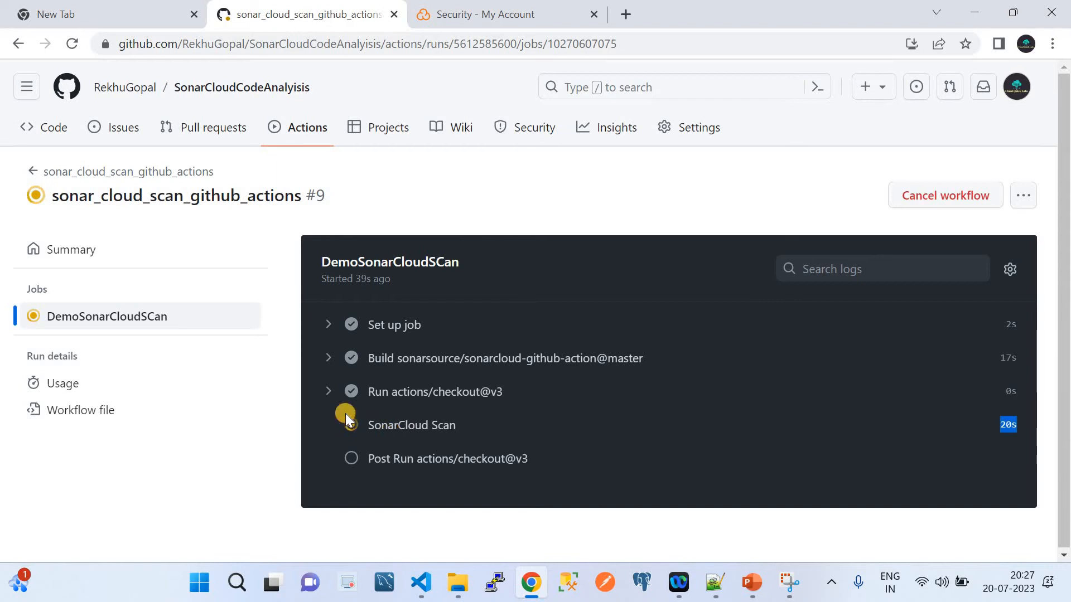
Step: Read the Run actions/checkout@v3 and SonarCloud Scan logs of the running job, highlighting the project name in the ALM binding line
click(329, 393)
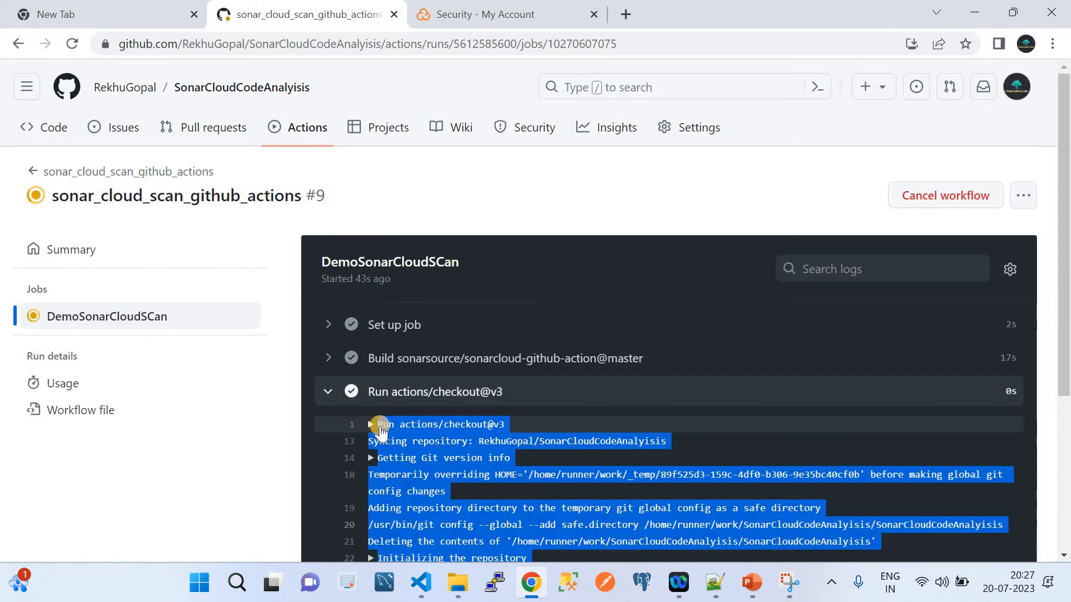
scroll(338, 431, down, 4)
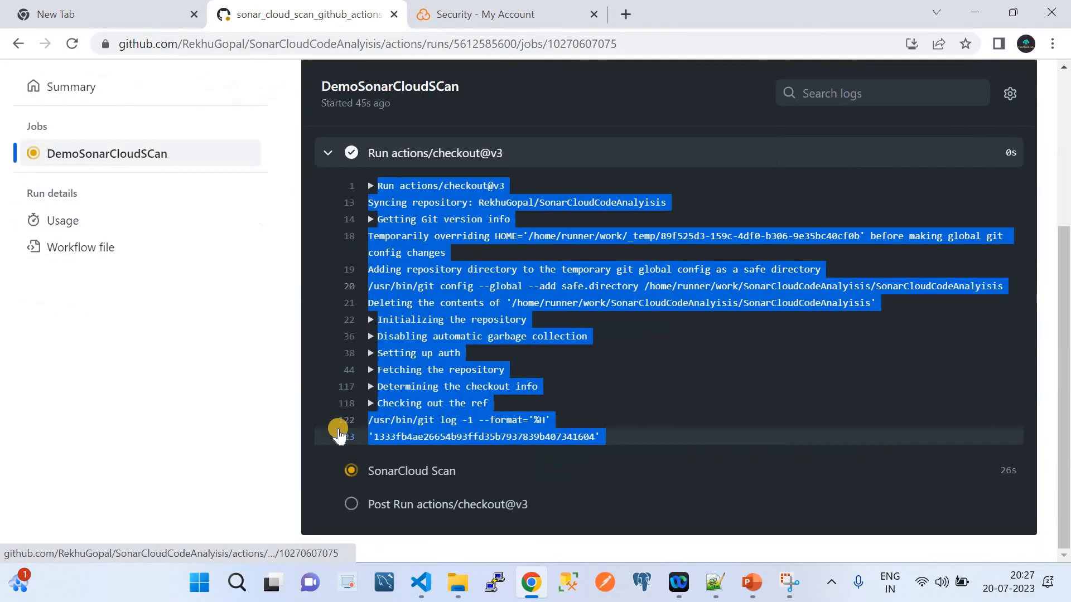
double_click(386, 471)
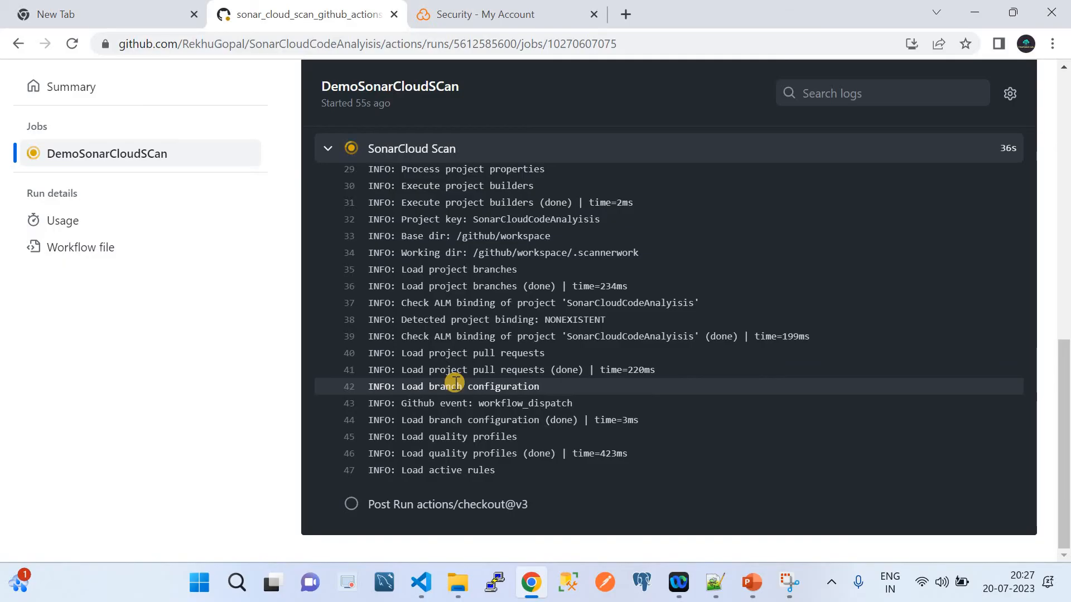
double_click(611, 336)
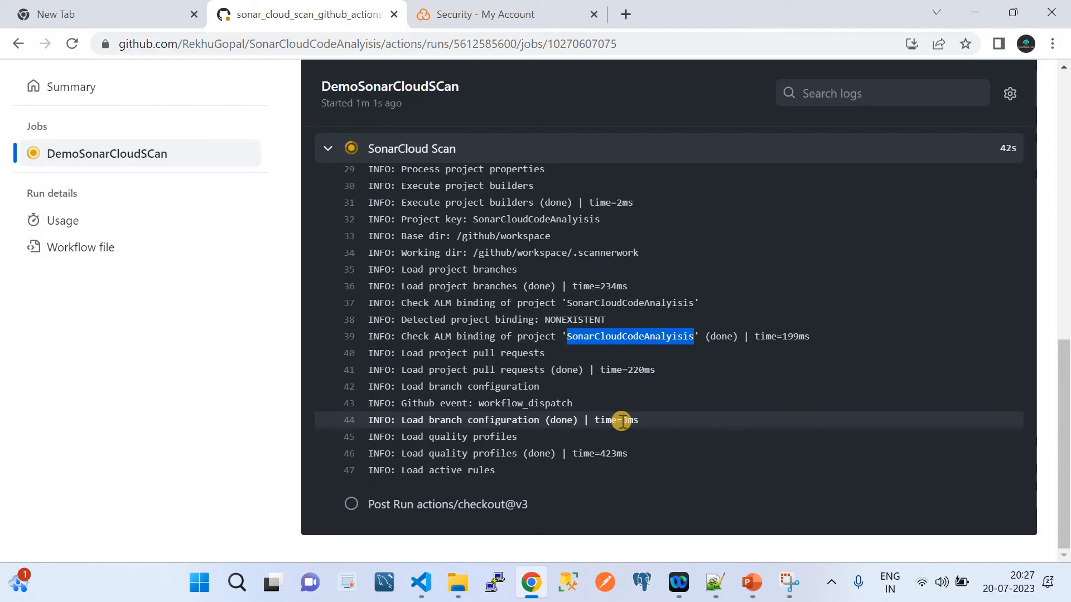
Step: Switch to SonarCloud and check the last analysis time of the SonarCloudCodeAnalyisis project in the account's projects list
click(524, 7)
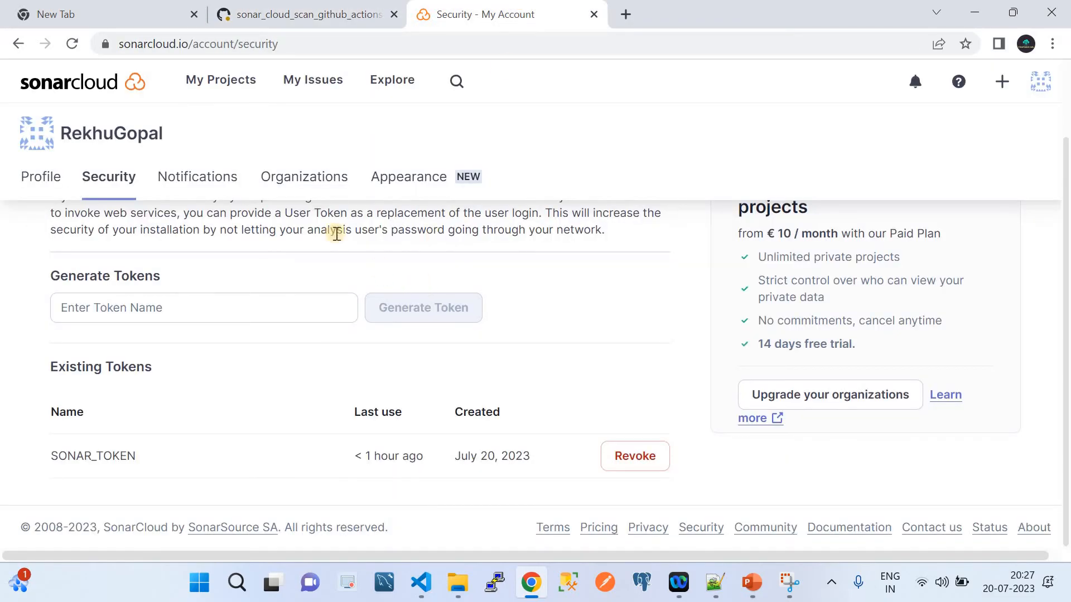
click(231, 82)
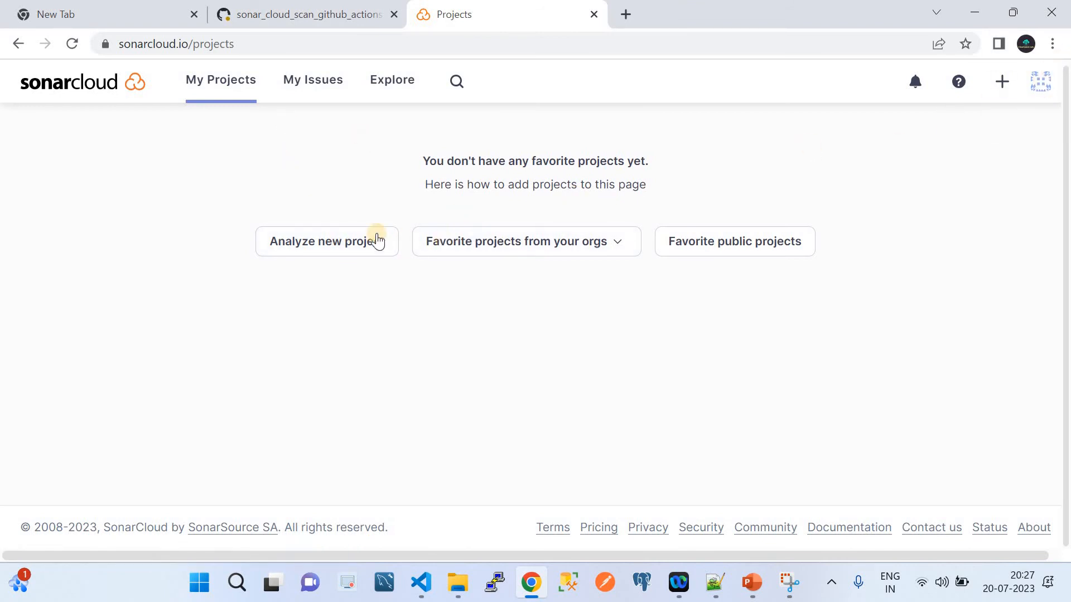
click(336, 239)
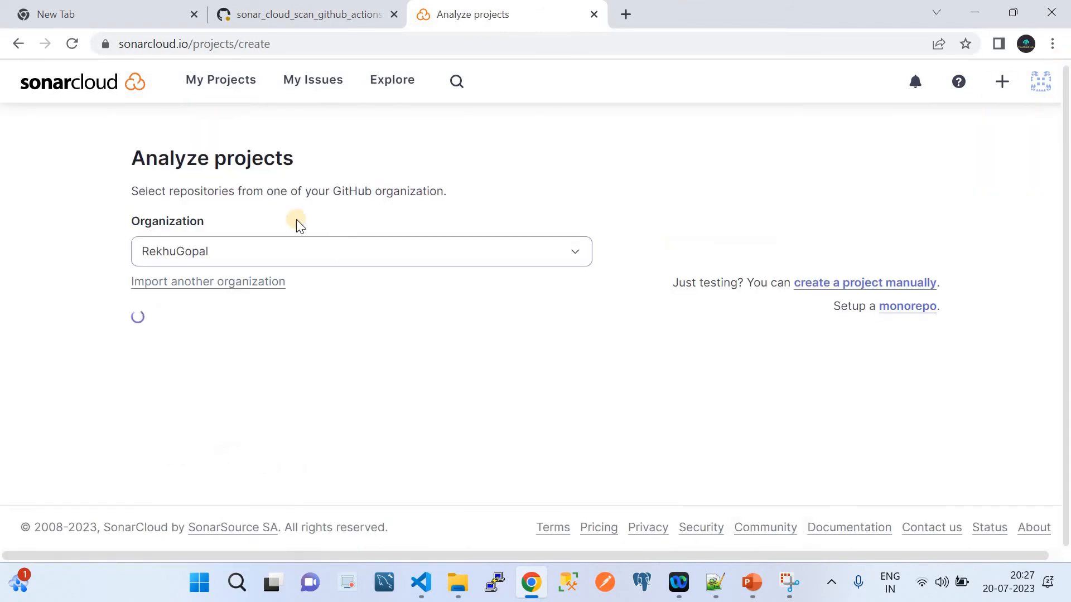
click(225, 93)
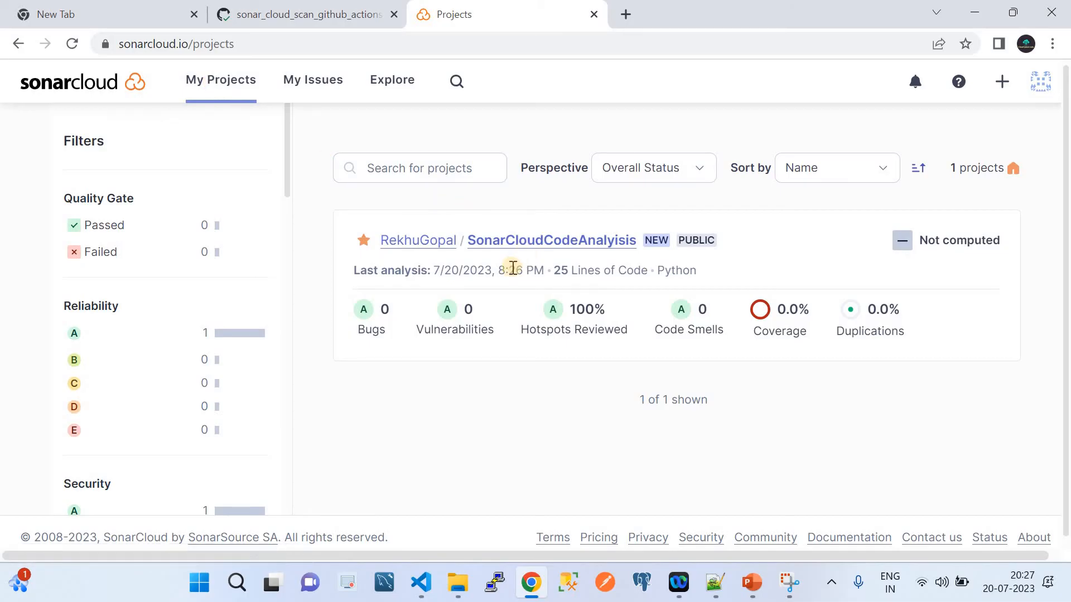
drag(543, 270, 418, 270)
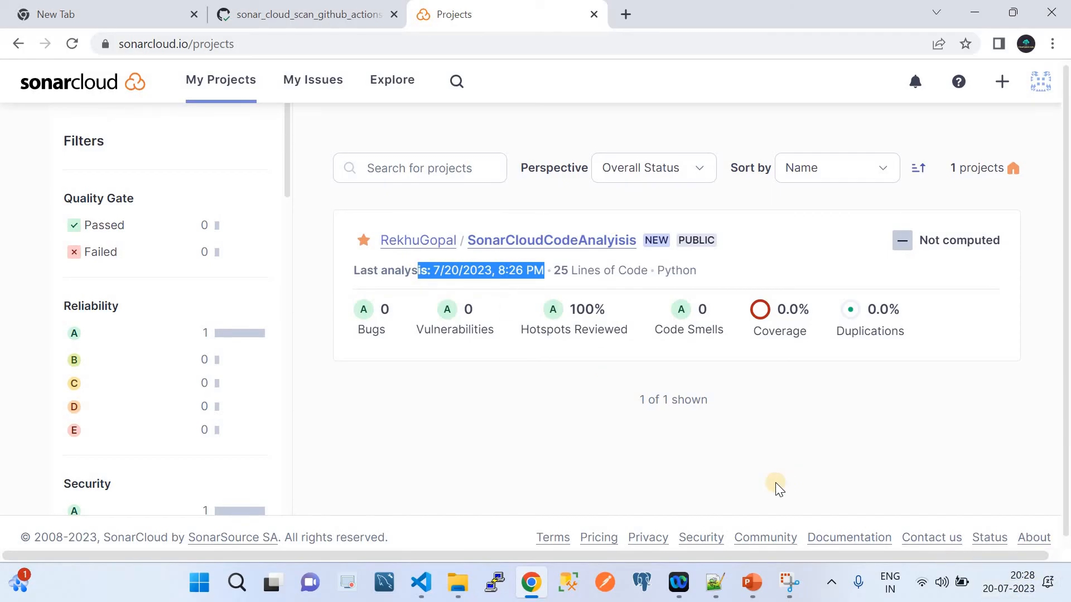
Step: Reload the DemoSonarCloudSCan job page on GitHub and examine the SonarCloud Scan log through to its final execution status line
click(251, 11)
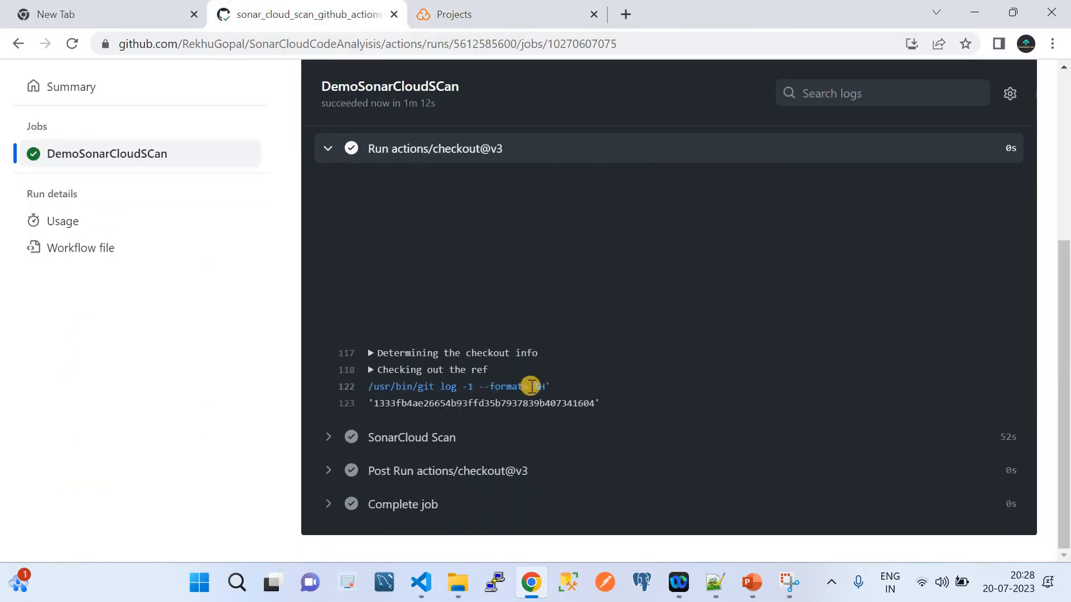
click(72, 43)
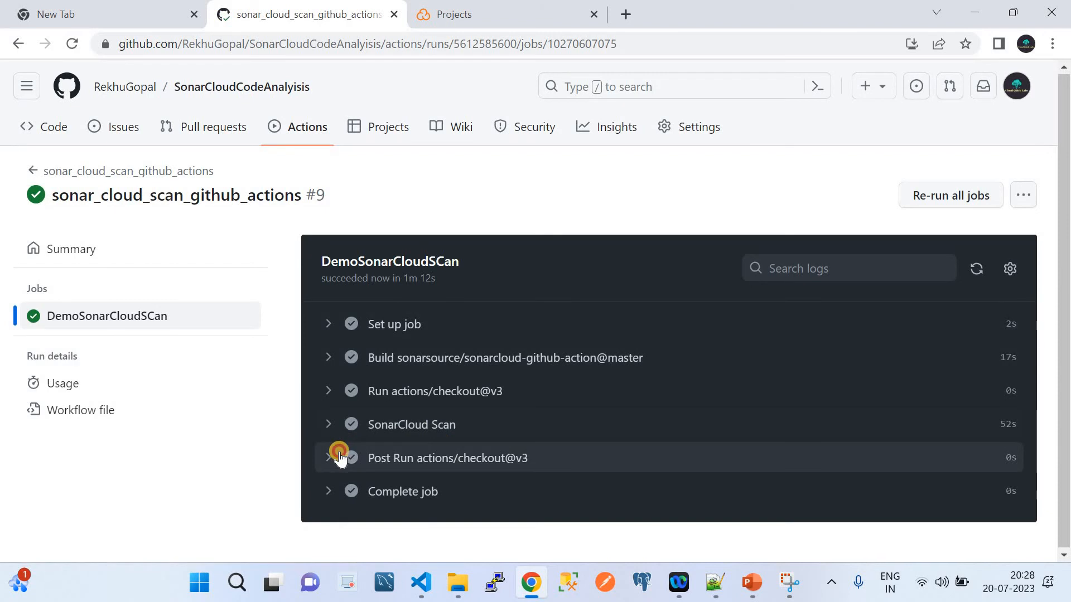
click(340, 458)
click(328, 425)
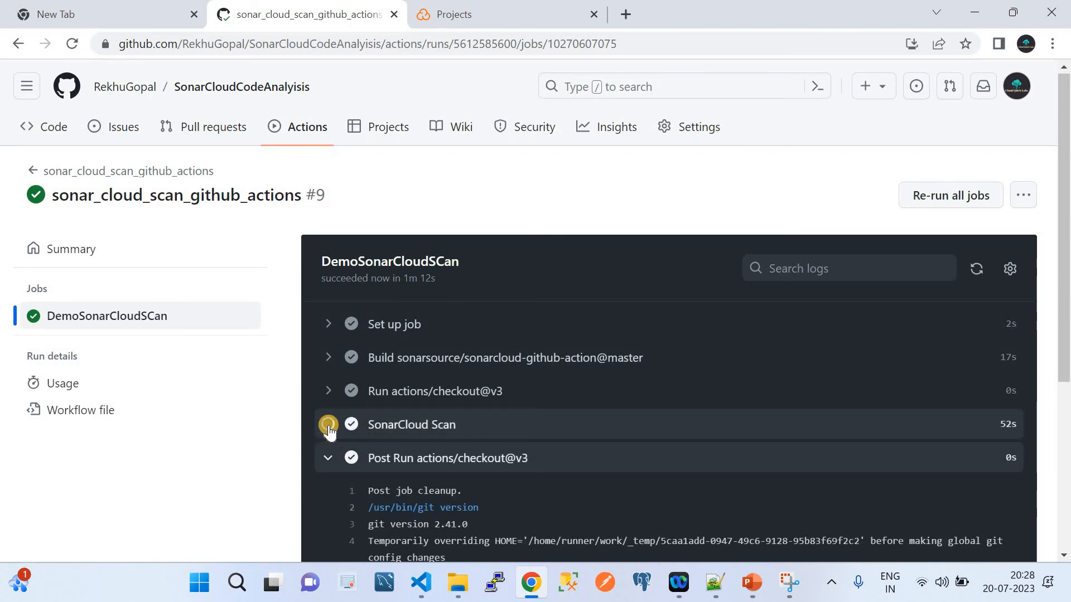
scroll(328, 428, down, 7)
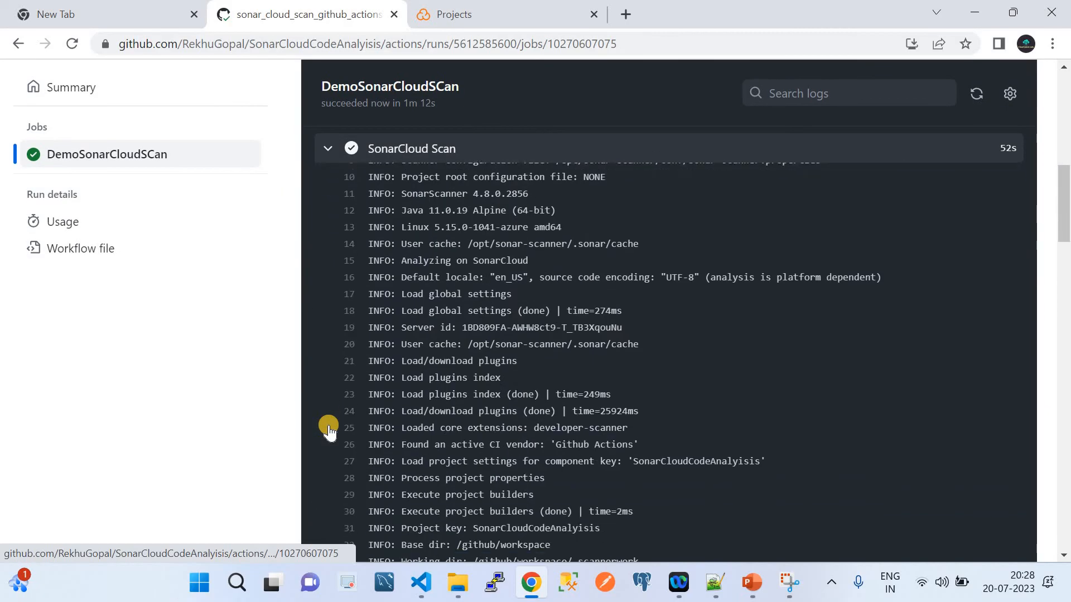
scroll(328, 429, down, 20)
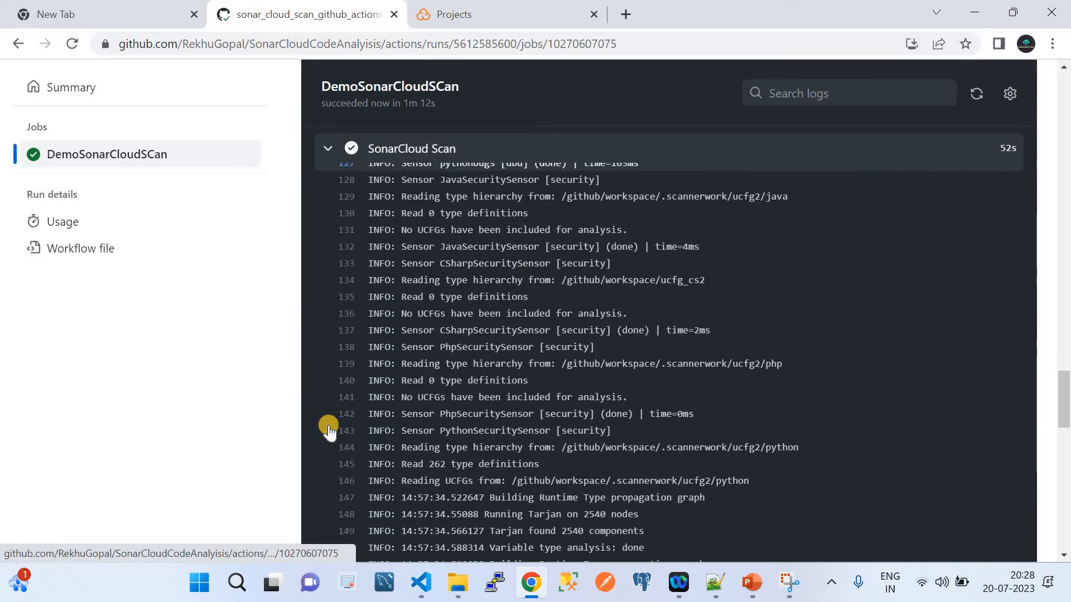
scroll(329, 428, down, 15)
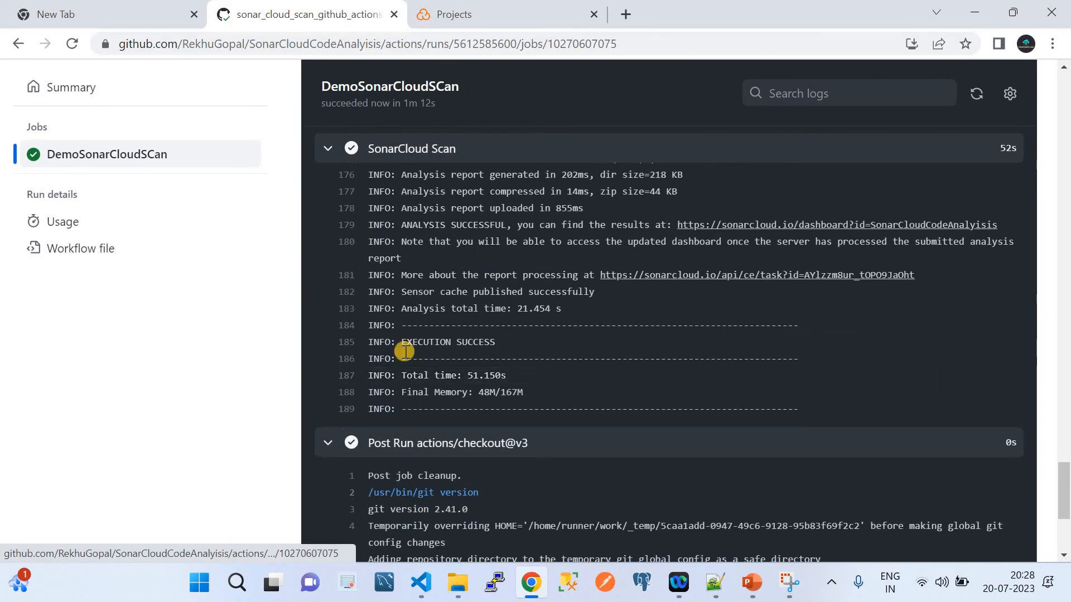
drag(498, 342, 405, 342)
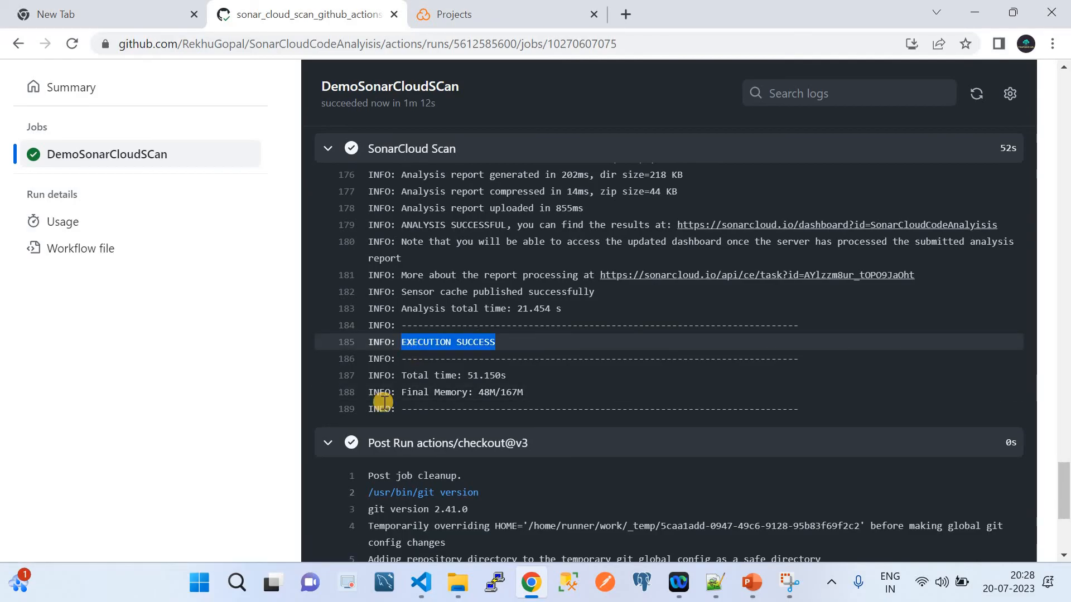
click(332, 443)
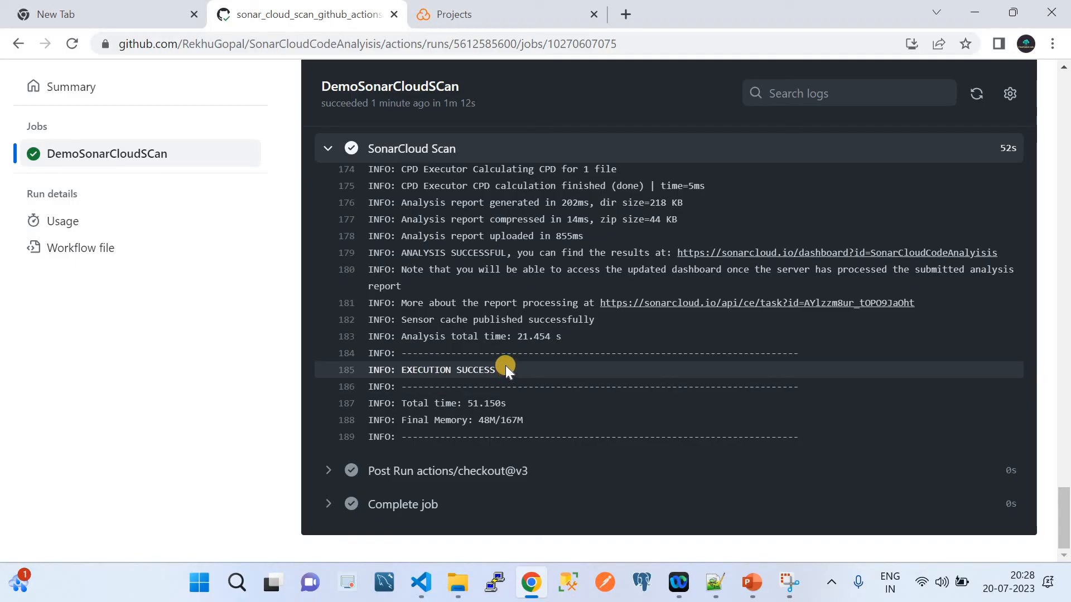
Step: Open the SonarCloudCodeAnalyisis project in SonarCloud and review its overview, latest activity and main branch summary
click(475, 7)
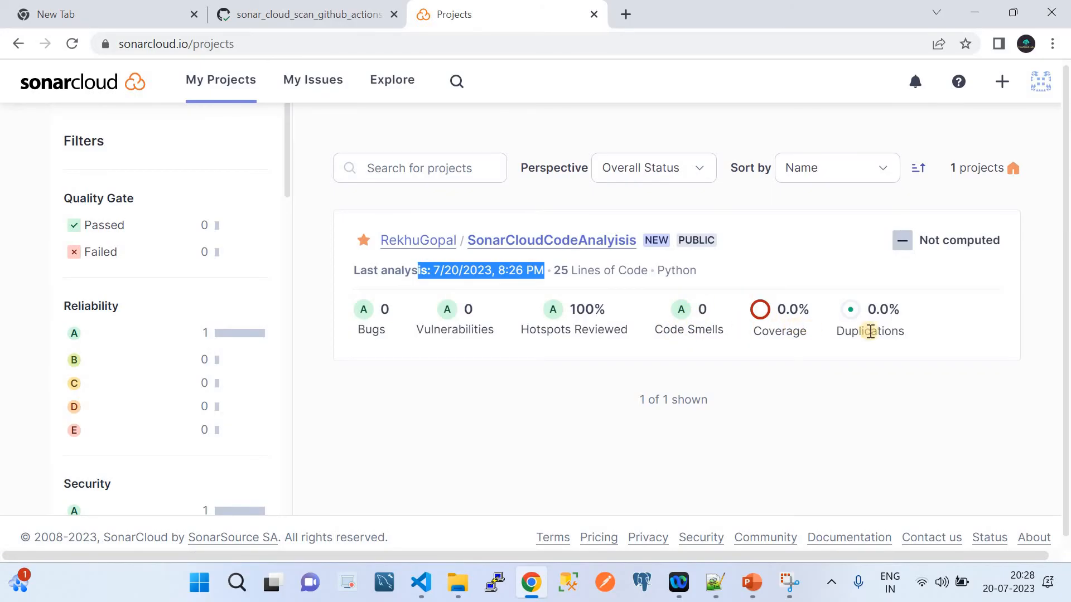
click(519, 238)
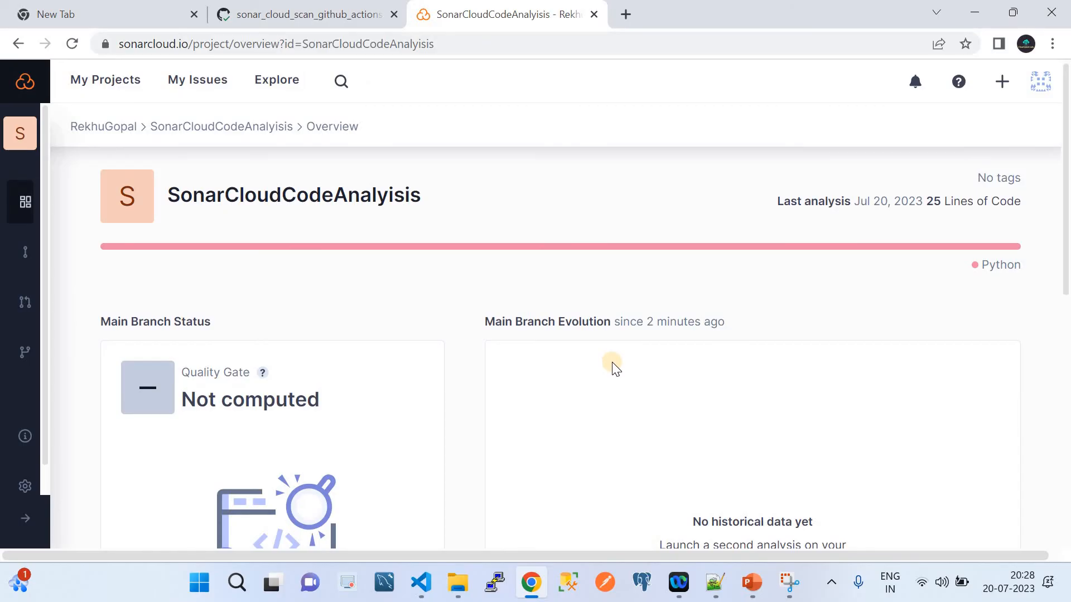
scroll(613, 364, down, 8)
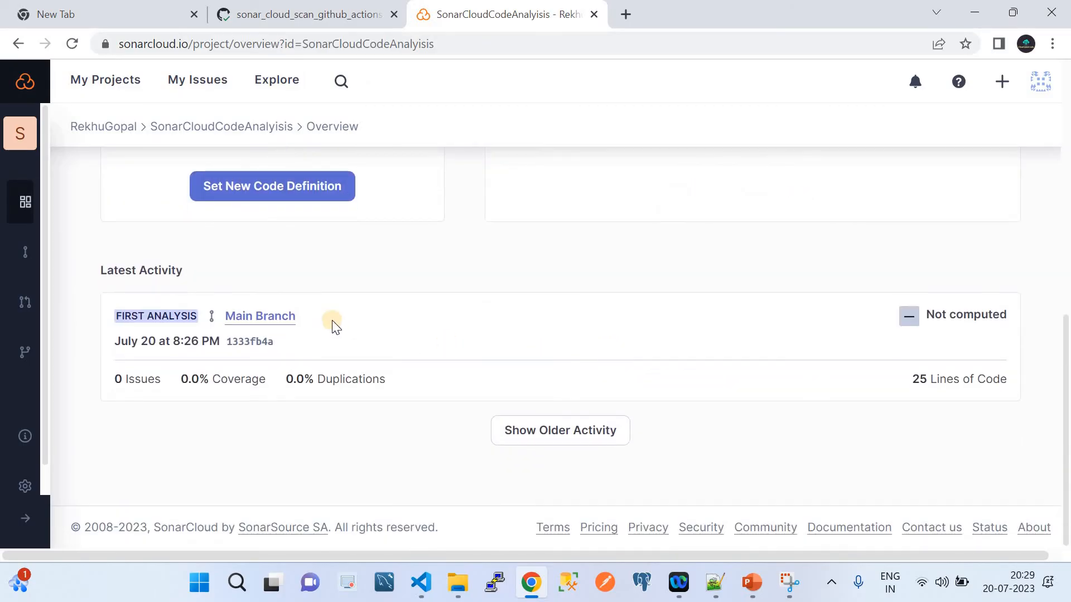
scroll(333, 322, up, 8)
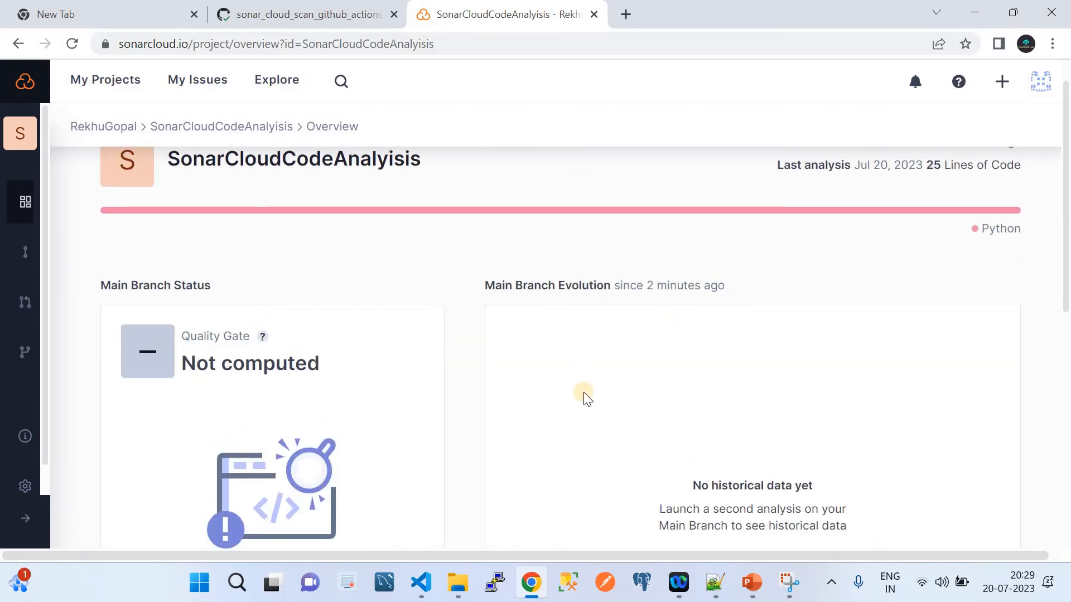
scroll(587, 399, down, 2)
scroll(586, 398, down, 2)
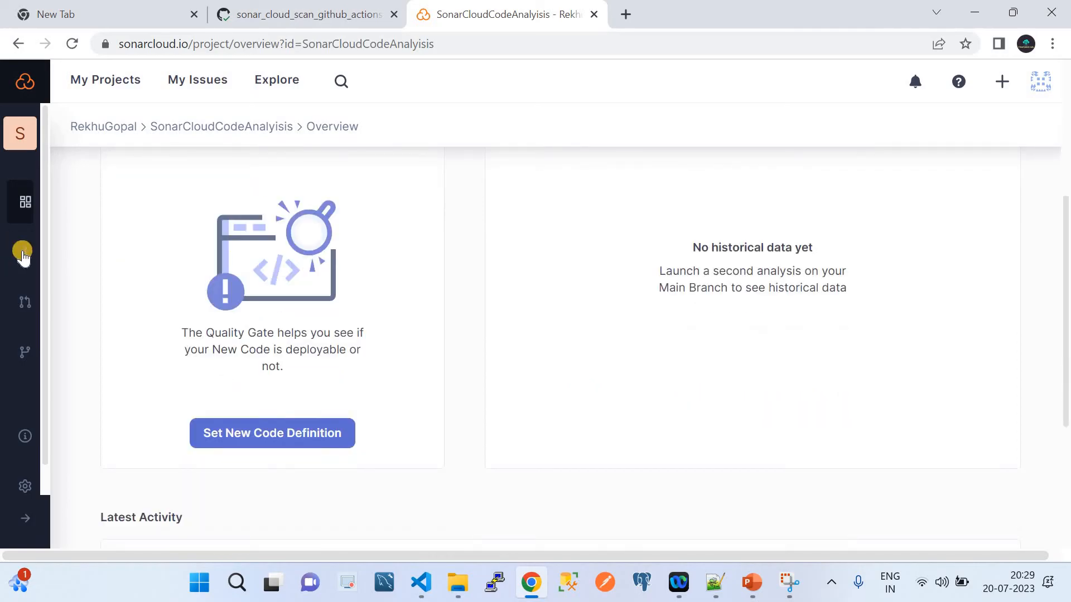
click(25, 251)
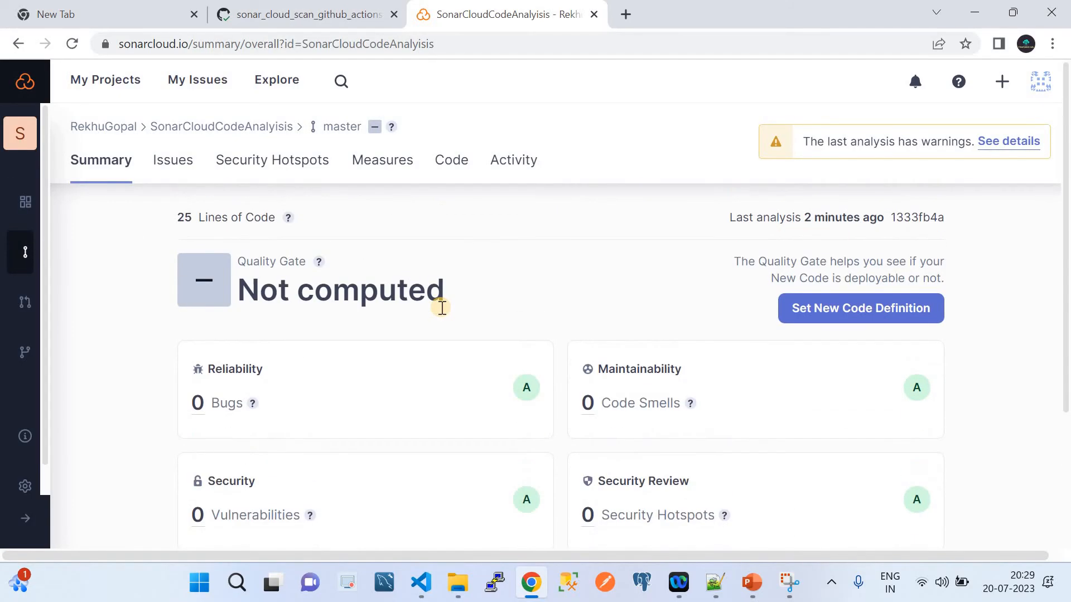
click(18, 203)
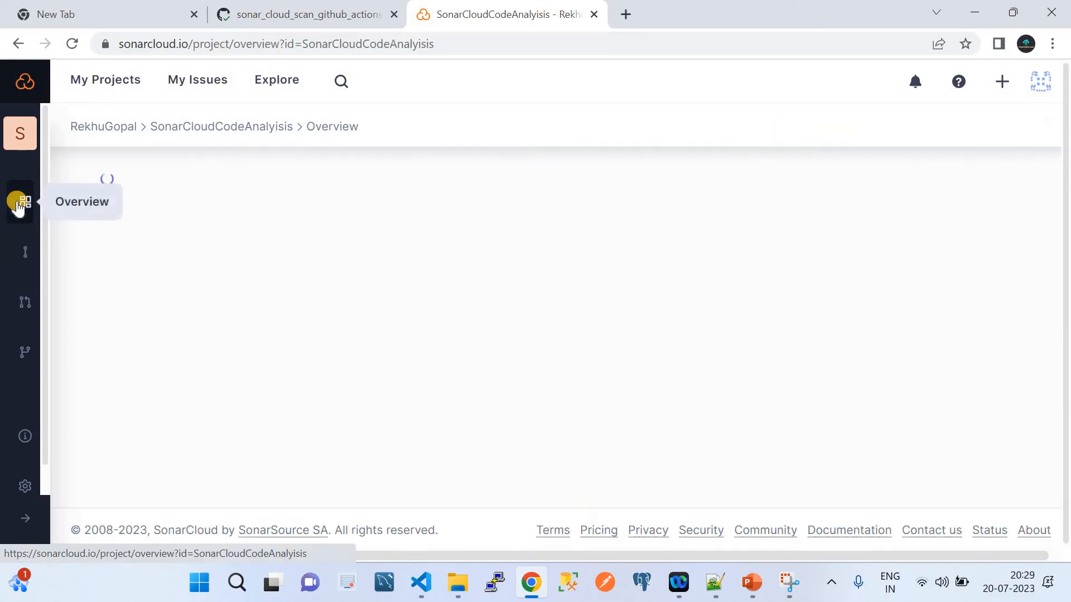
Step: Switch to VS Code, replace every occurrence of workflowname in Sourcecode/scripts1.py with workflow_Name, and save the file
click(421, 583)
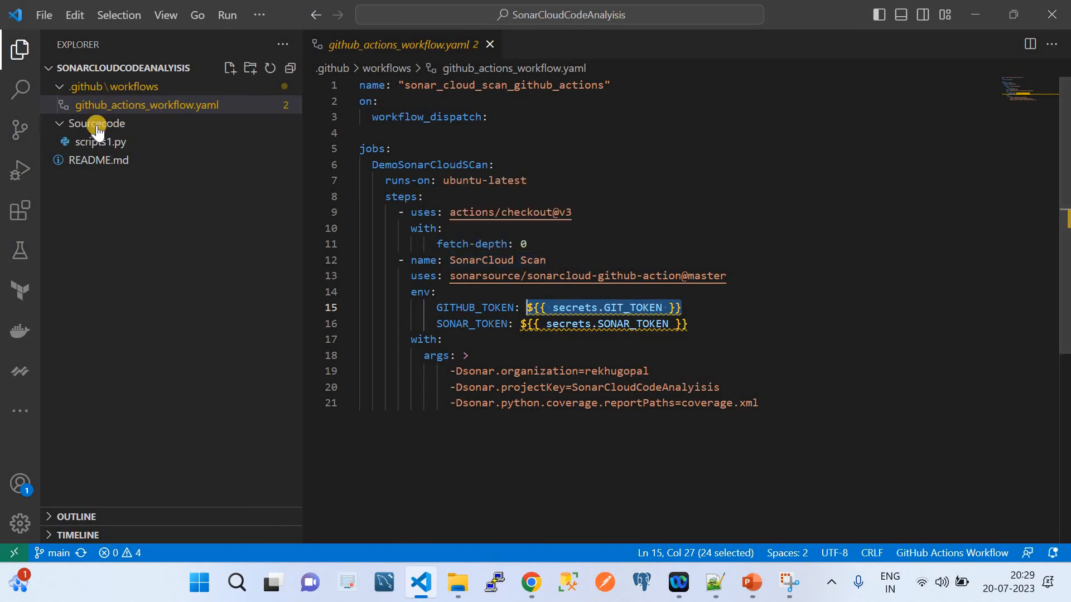
click(128, 144)
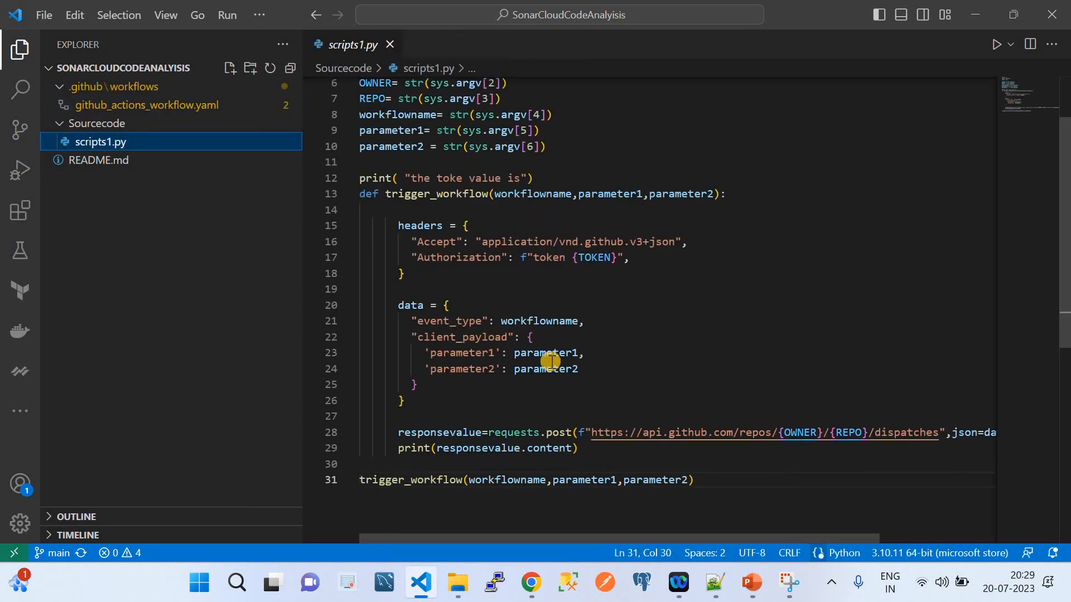
double_click(520, 193)
key(ctrl+c)
key(ctrl+f)
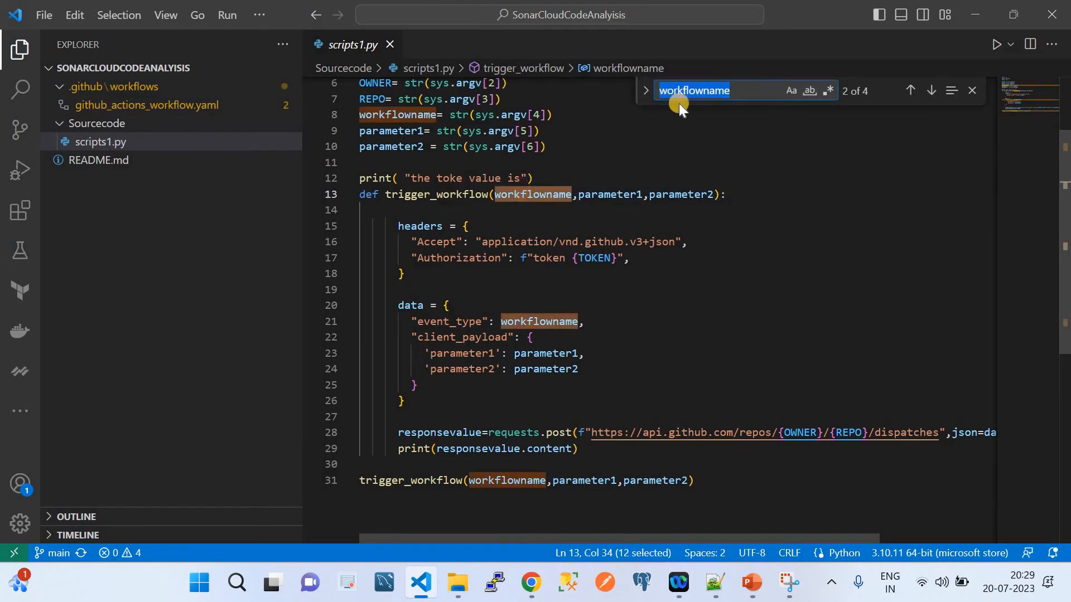
click(648, 103)
click(666, 114)
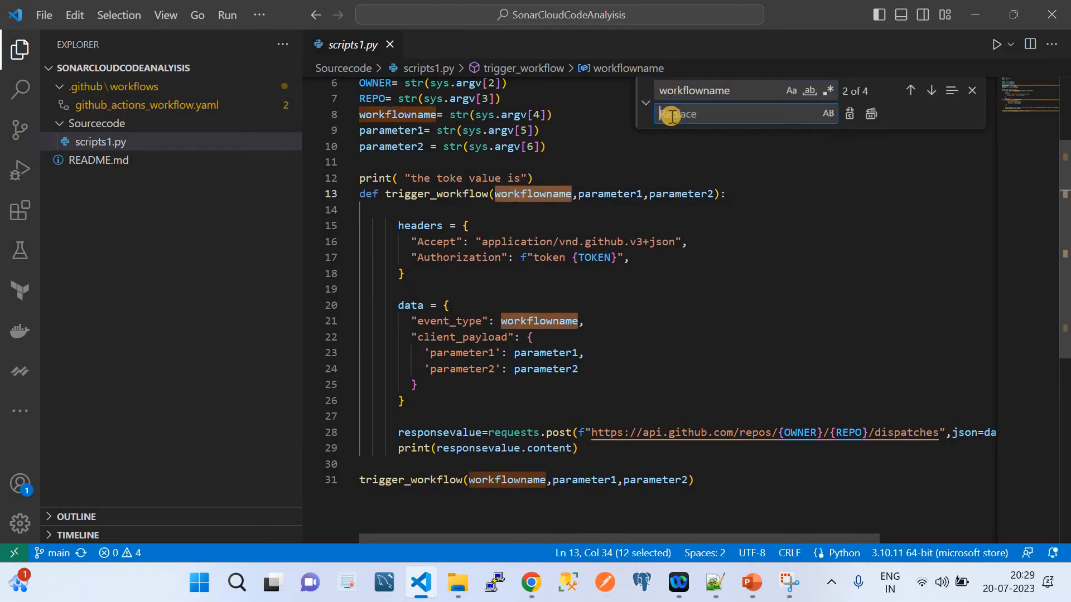
key(ctrl+v)
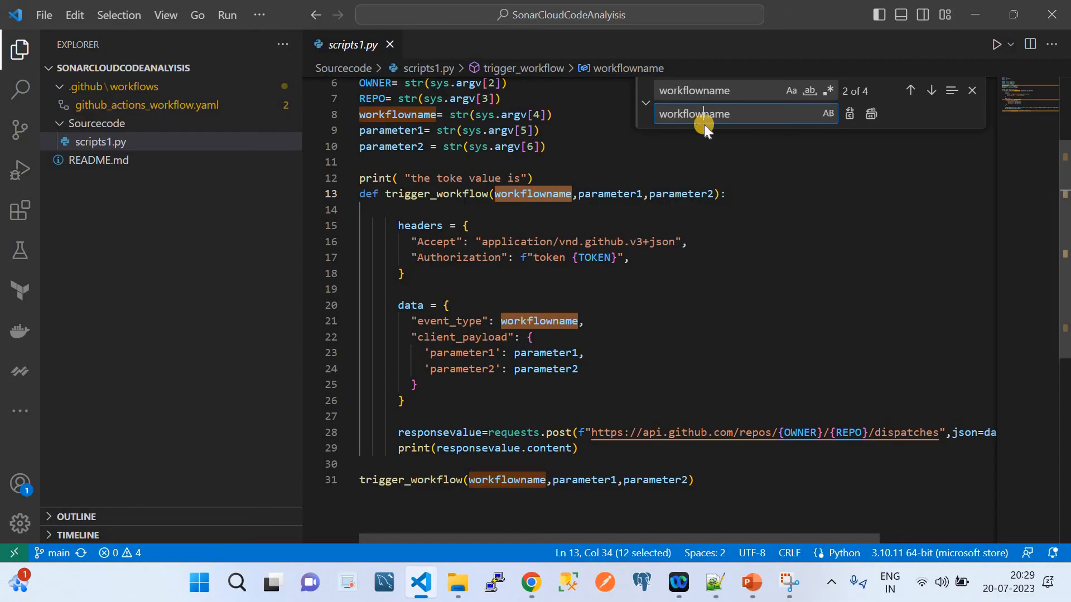
text(_N)
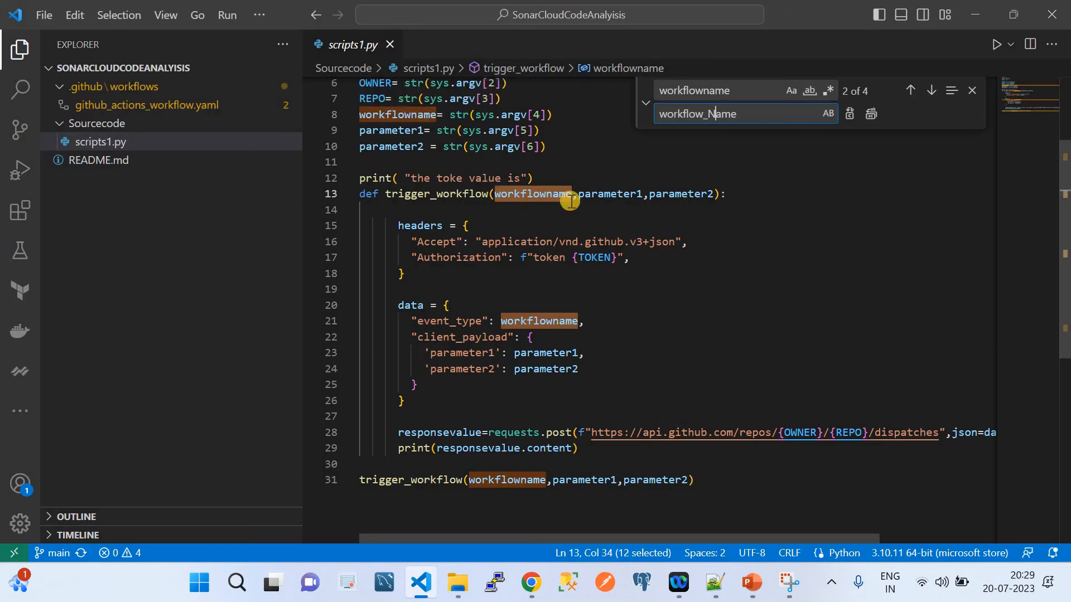
click(870, 114)
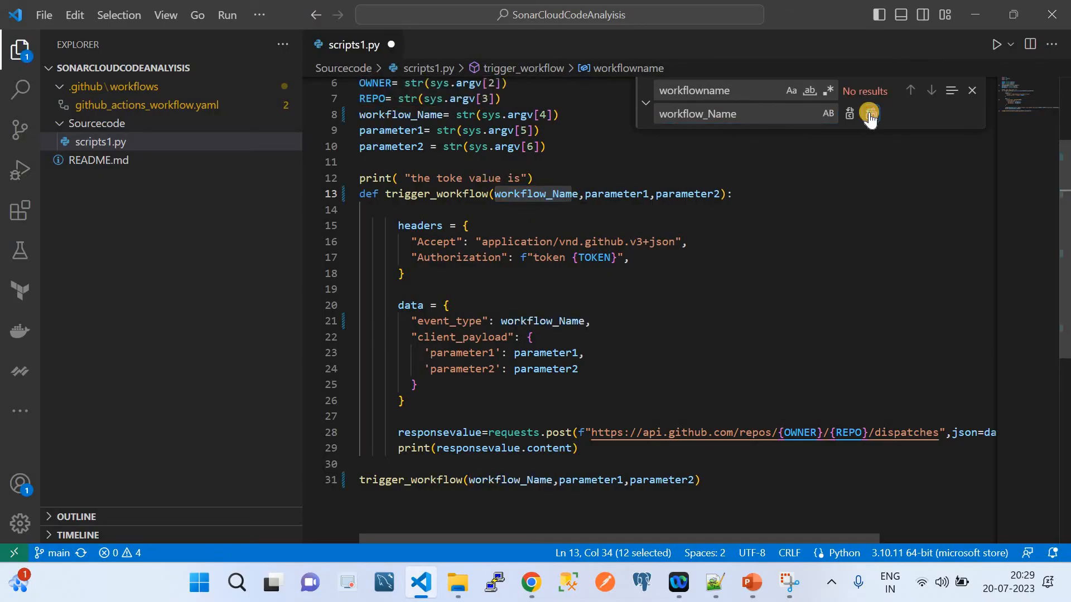
key(ctrl+s)
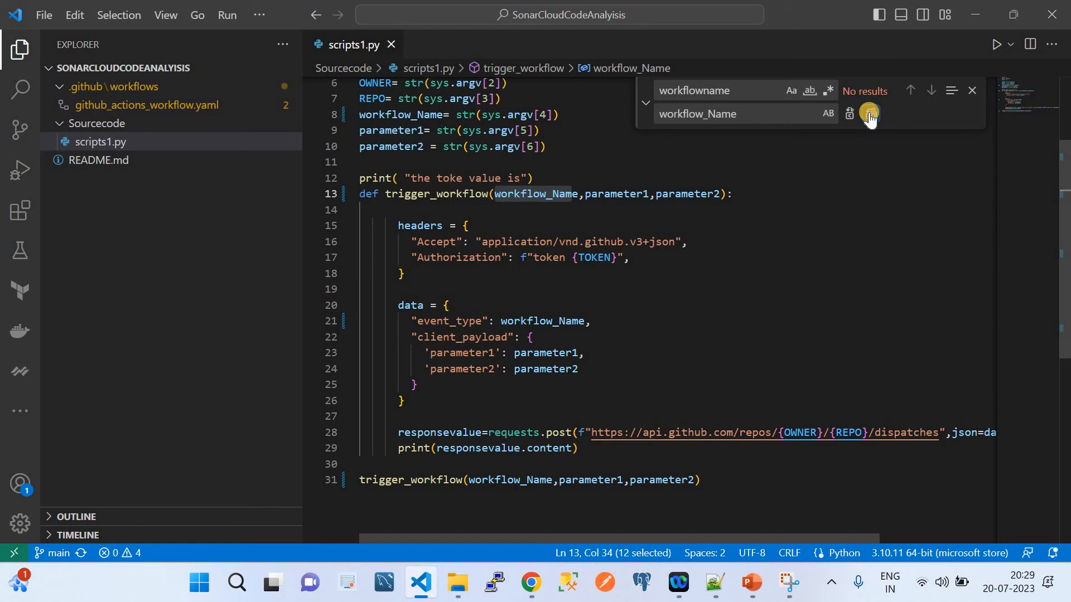
click(973, 91)
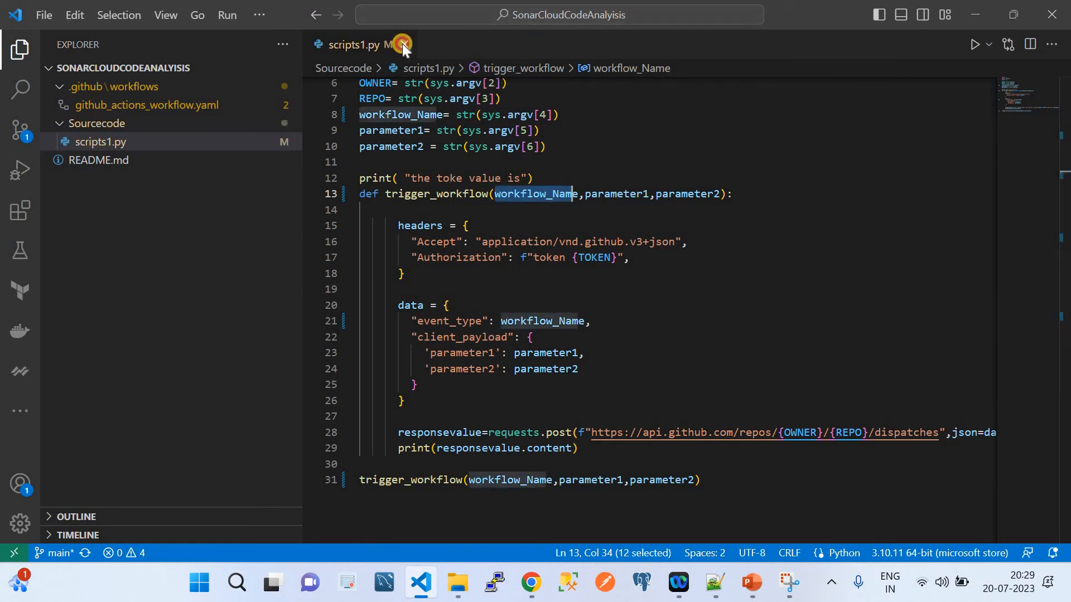
Step: Close and reopen scripts1.py, and check the renamed workflow_Name variable on line 8
click(404, 45)
click(109, 142)
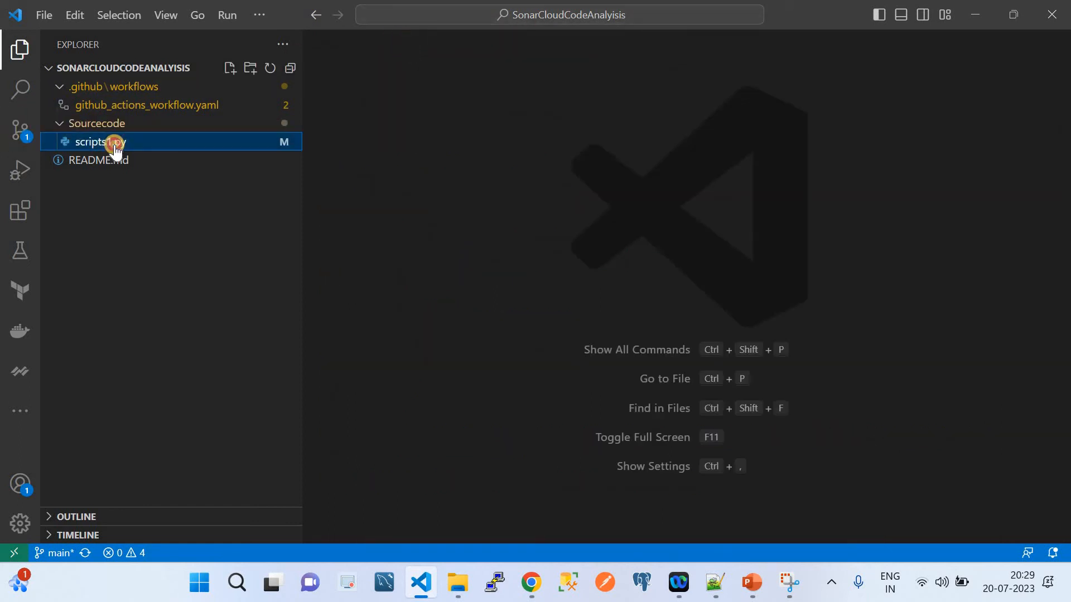
scroll(463, 177, up, 3)
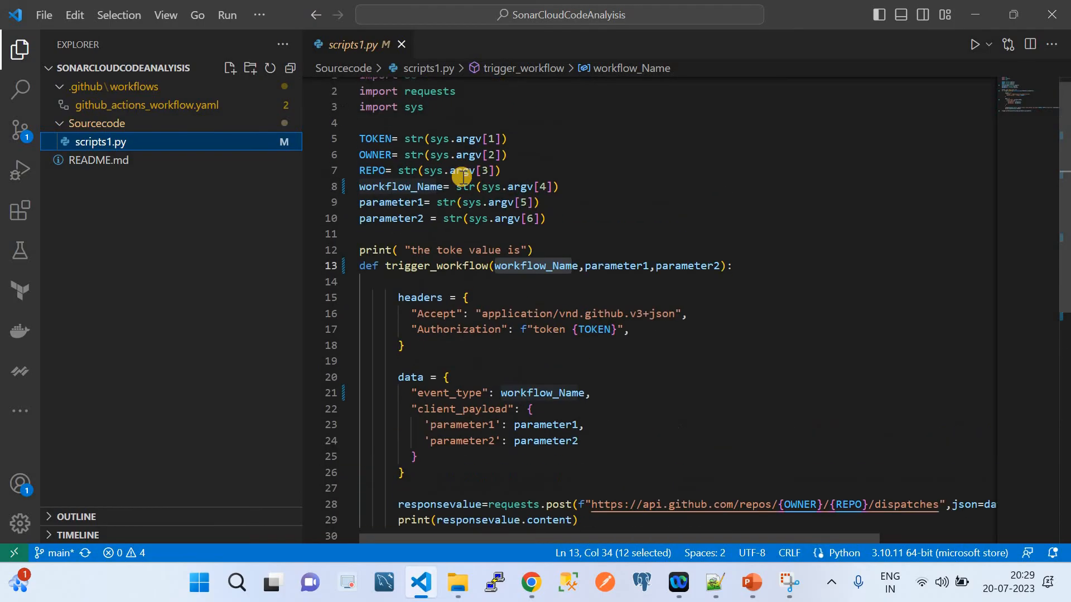
double_click(418, 196)
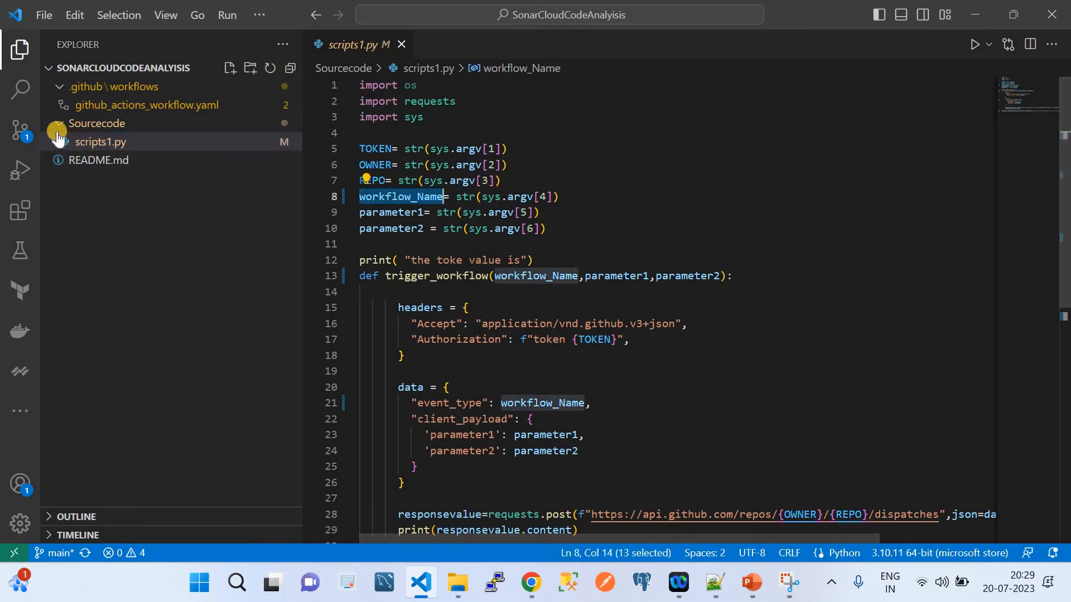
click(81, 144)
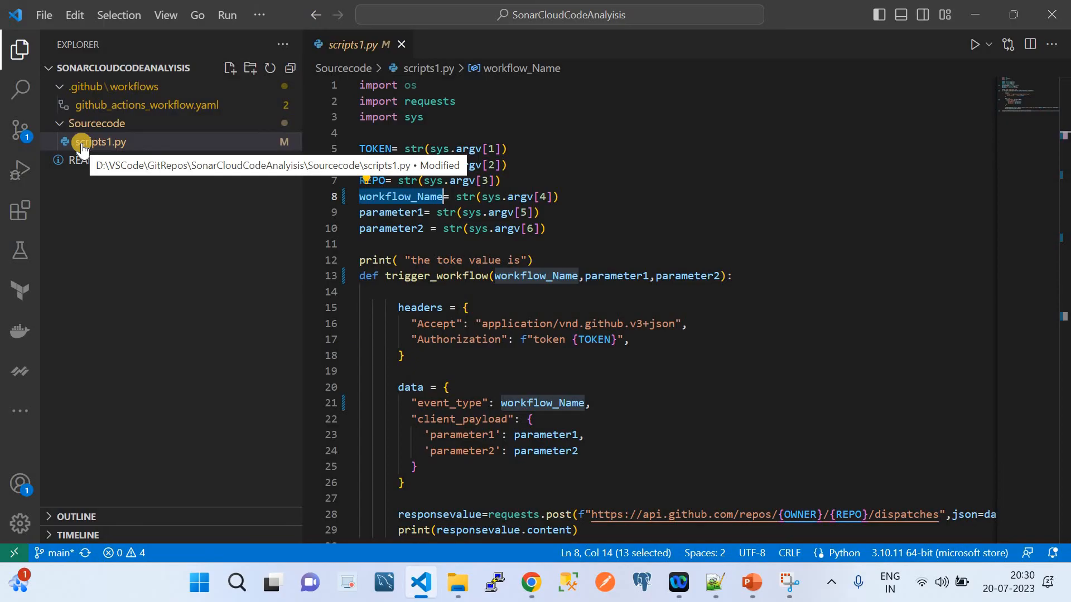
Step: Stage scripts1.py, commit it to main with the message "Demo chan", and sync the commit with the remote repository
click(20, 130)
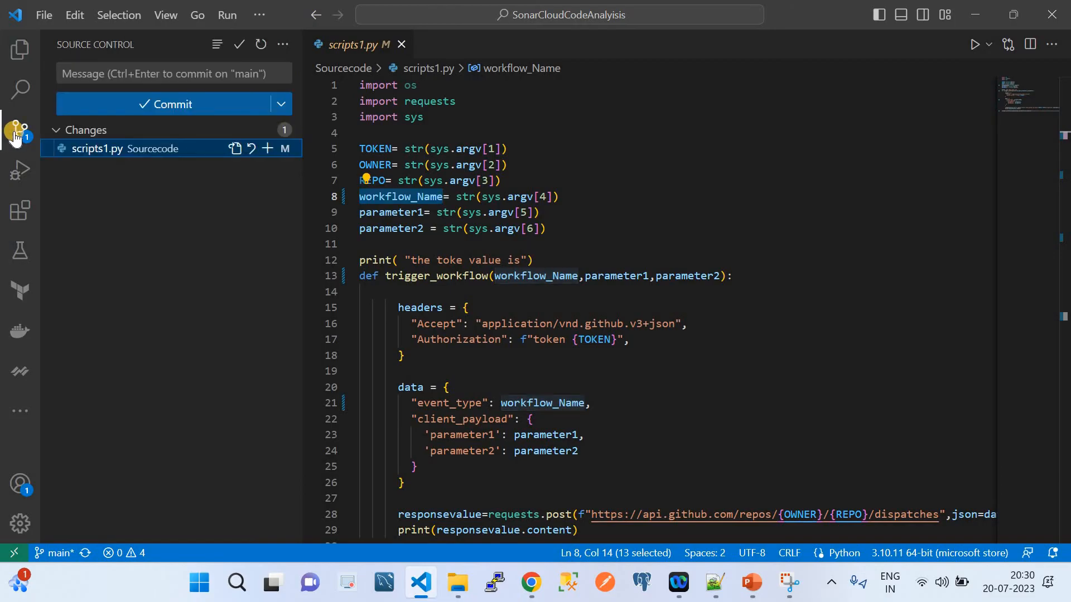
click(268, 147)
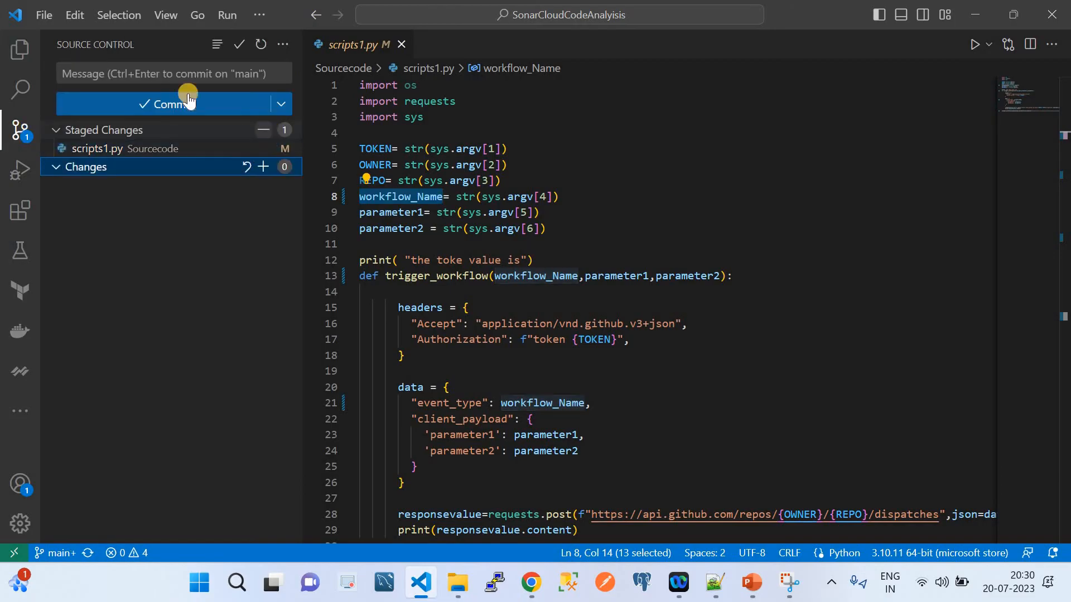
click(116, 75)
text(Demo )
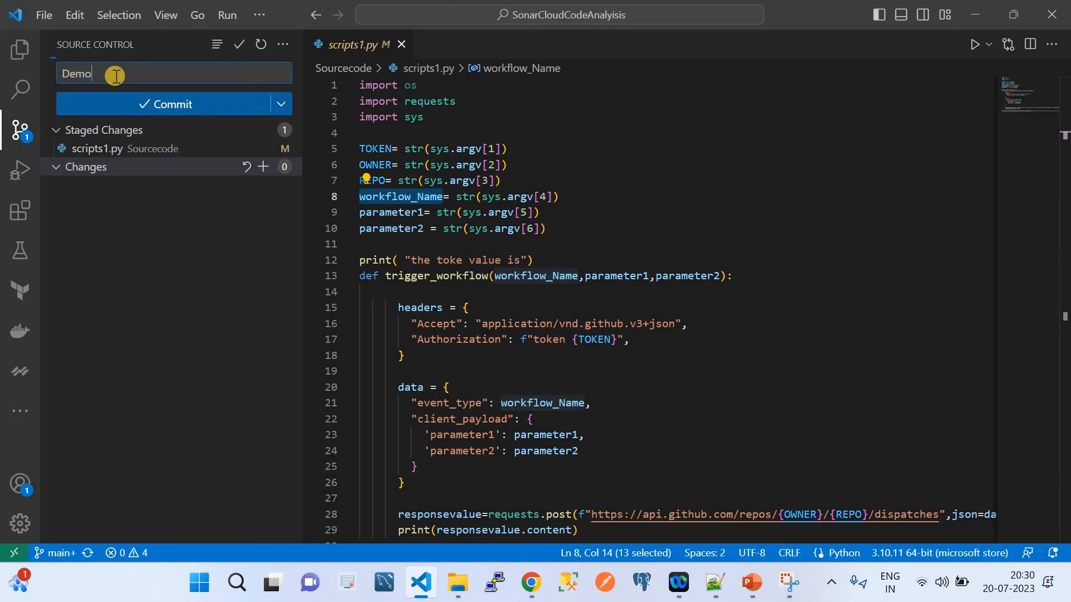
text(chan)
click(149, 104)
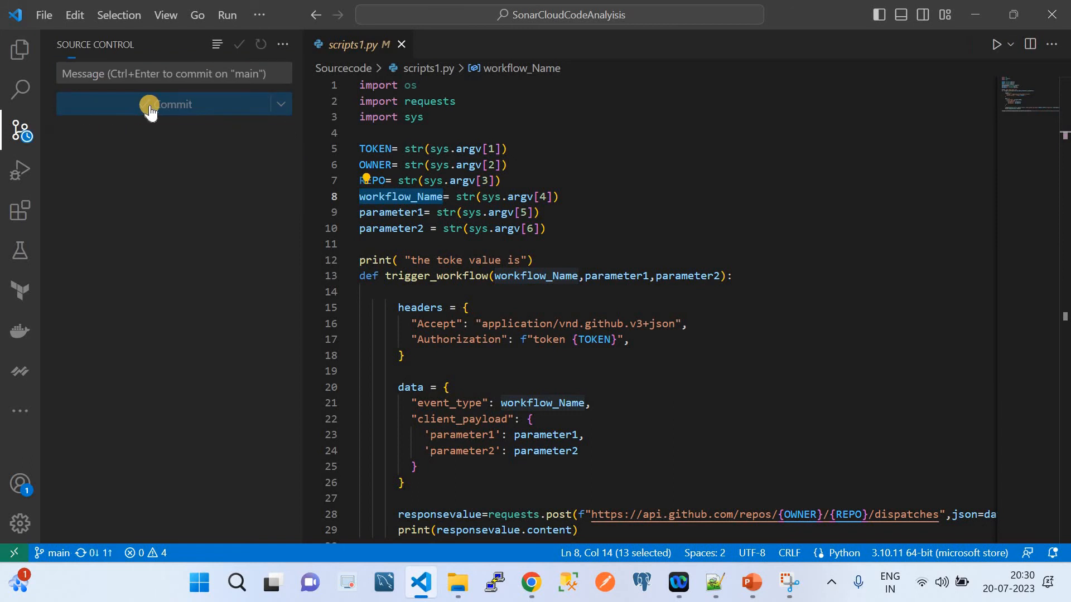
click(149, 105)
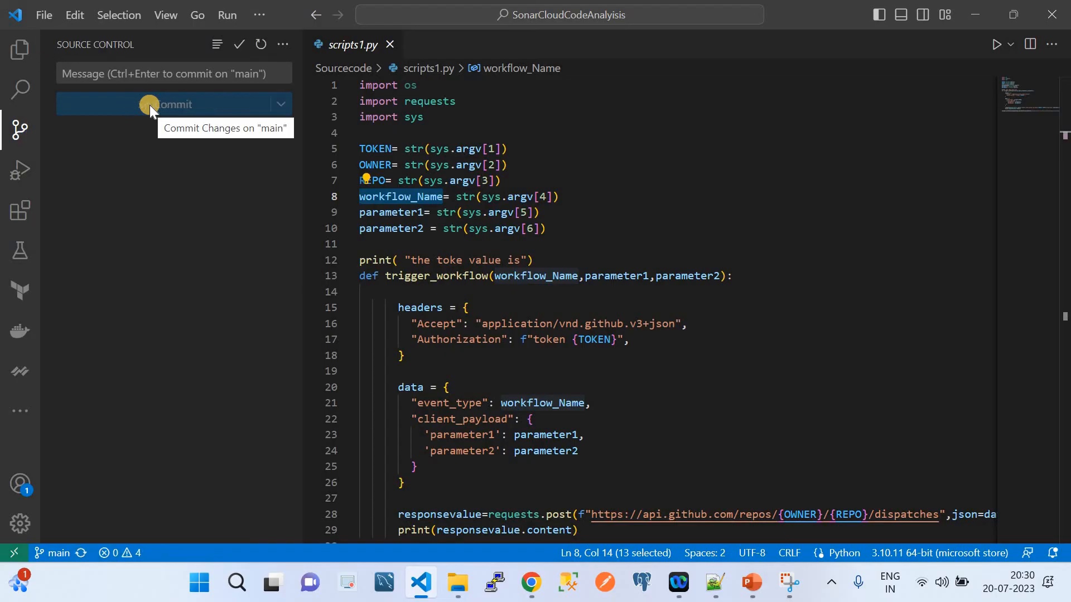
Step: Switch to Chrome and open the repository's Actions page on GitHub and the My Projects list in SonarCloud
click(532, 583)
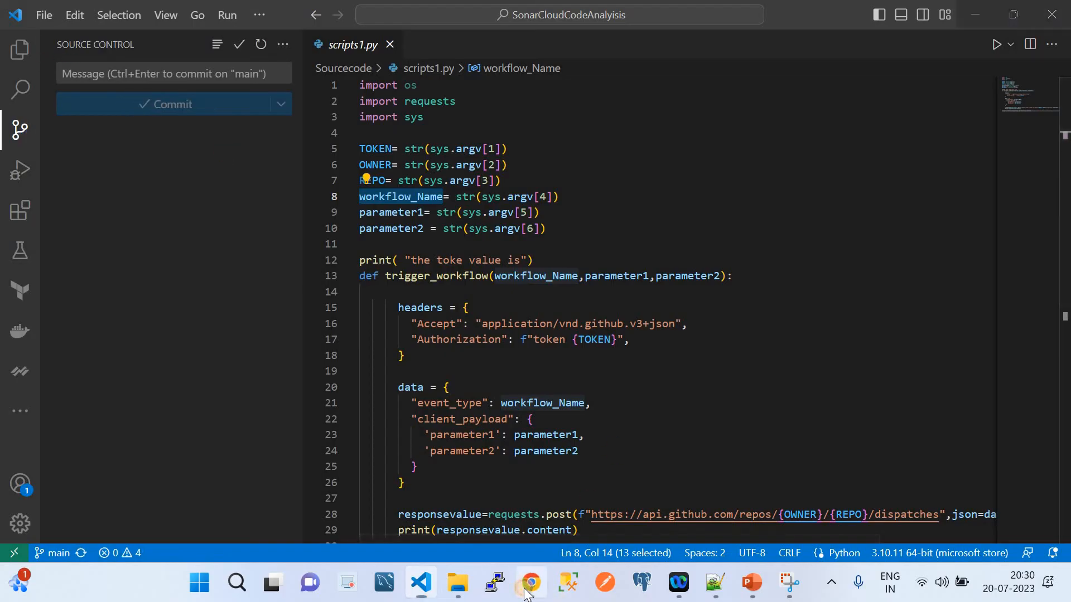
click(313, 14)
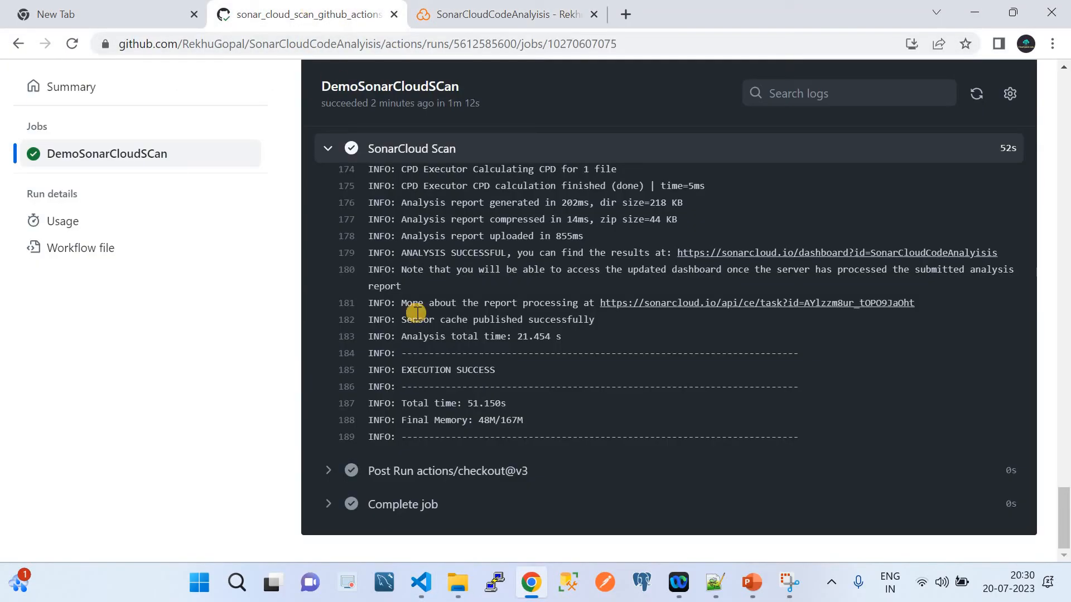
scroll(415, 324, up, 15)
scroll(417, 336, up, 10)
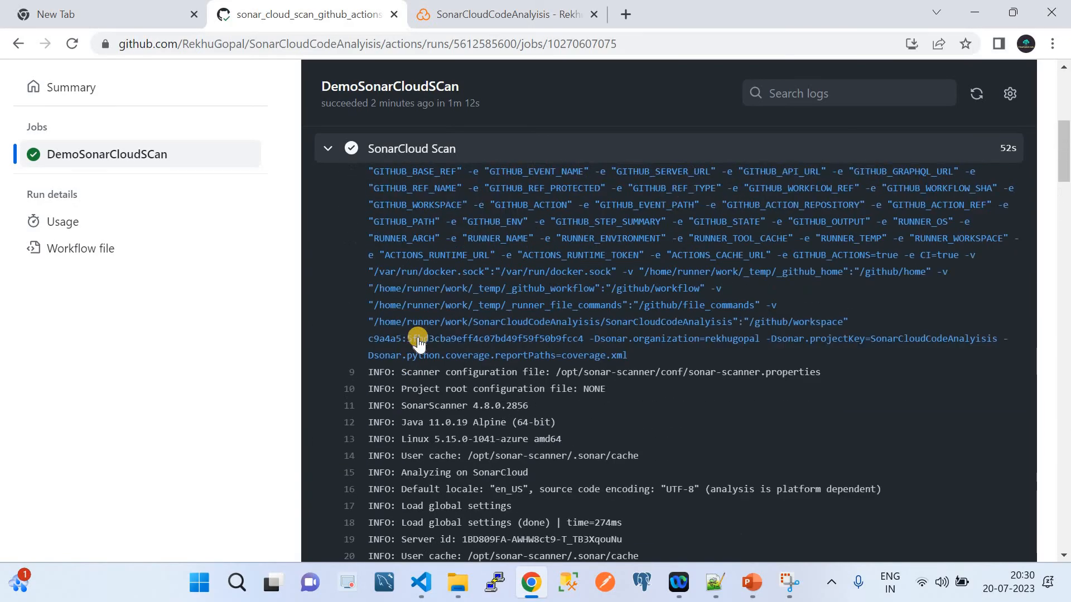
click(297, 144)
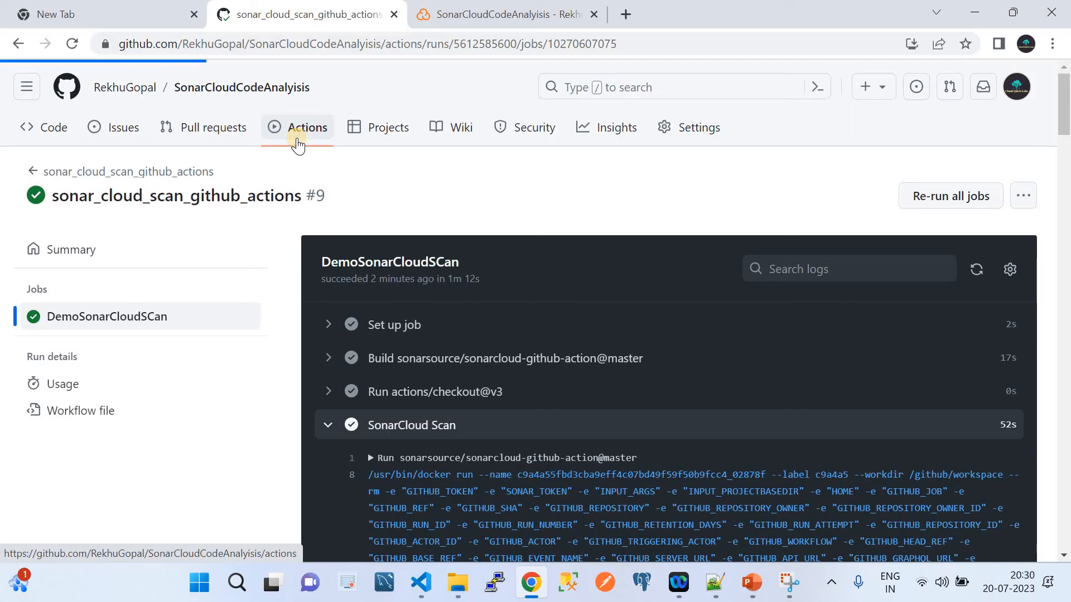
click(511, 14)
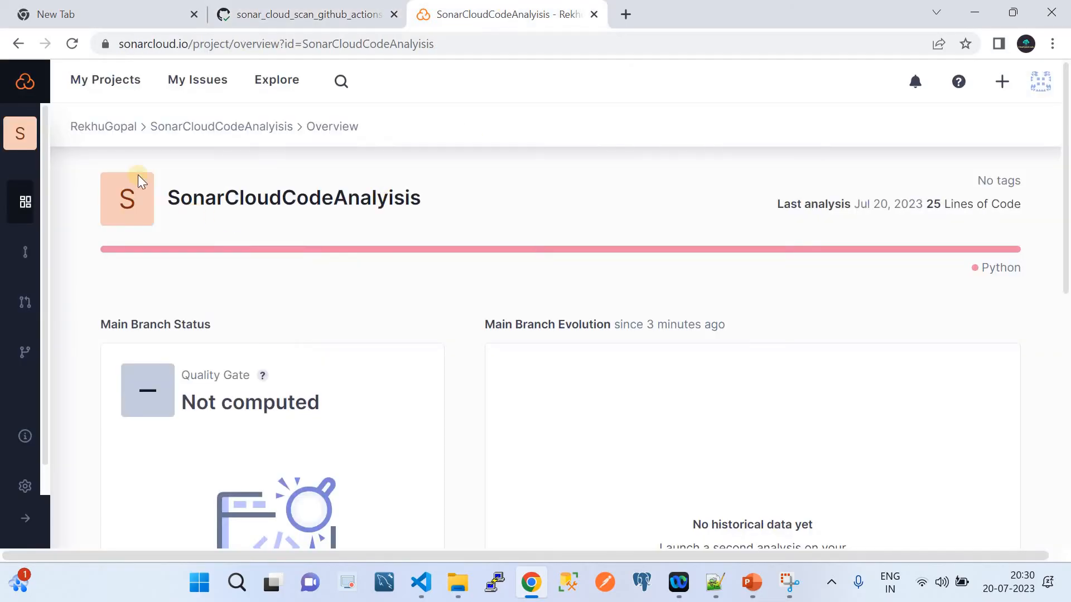
click(77, 81)
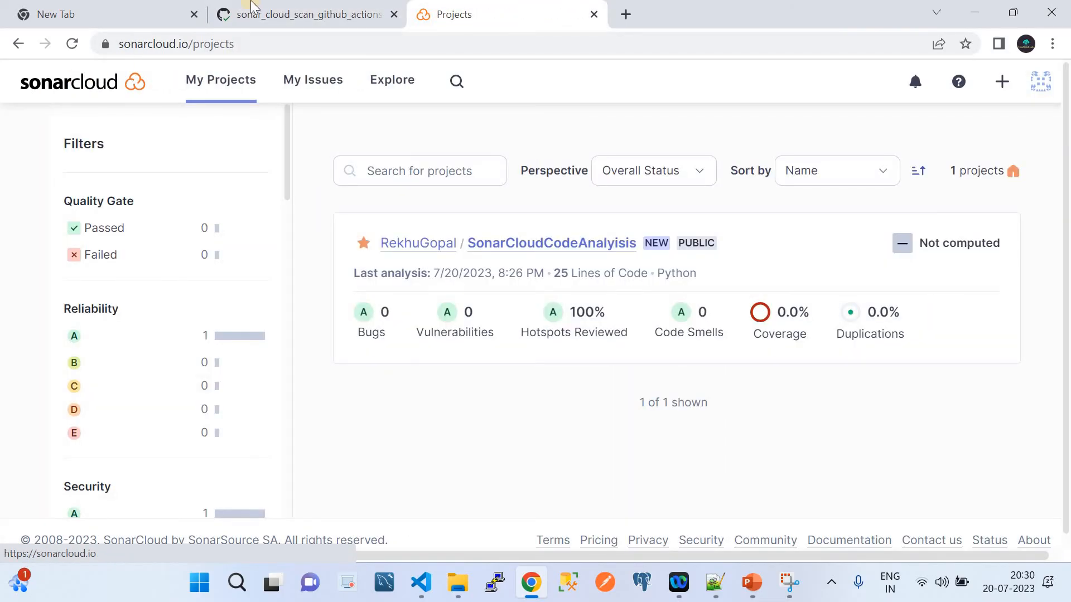
Step: Run the sonar_cloud_scan_github_actions workflow on GitHub from the main branch
click(252, 14)
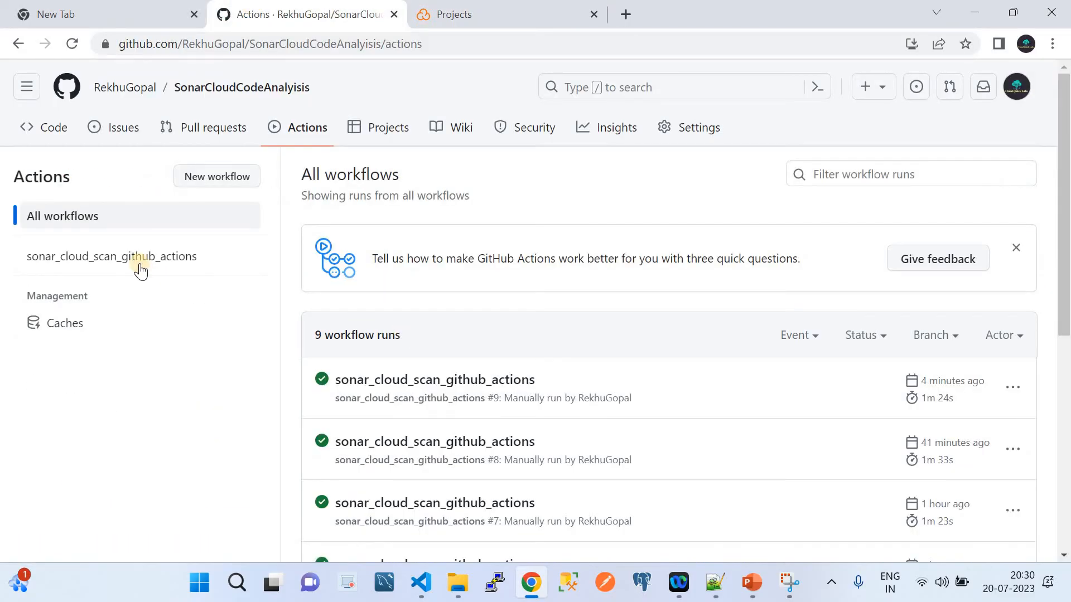
click(134, 258)
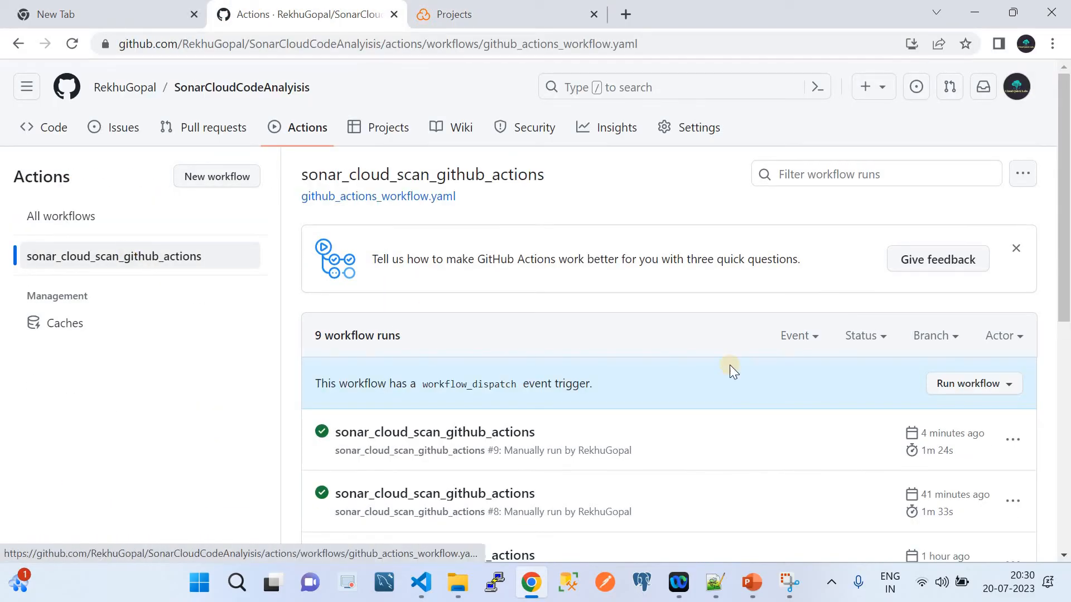
click(950, 377)
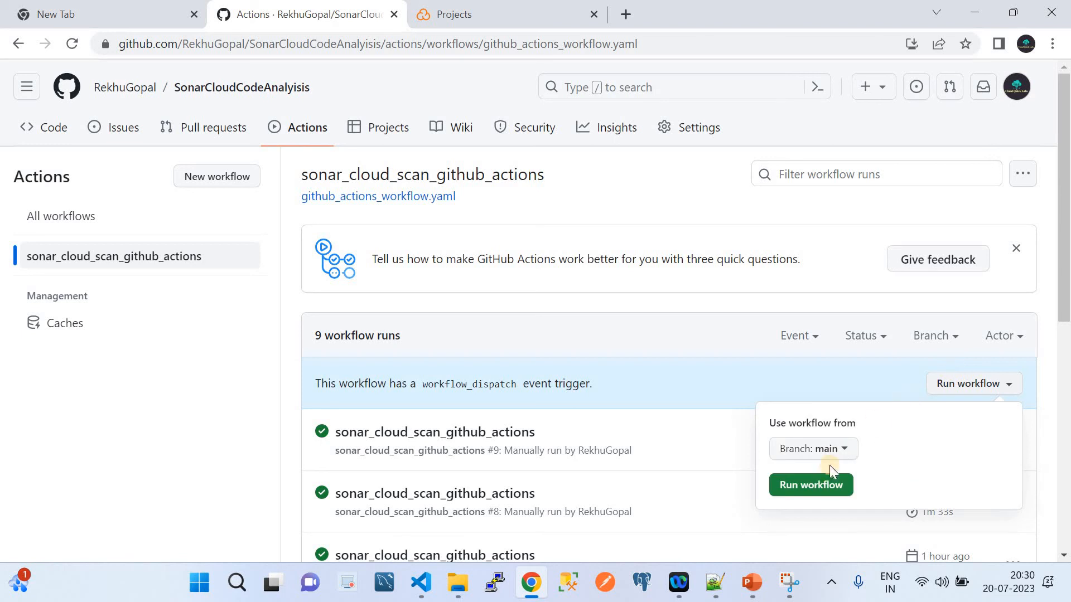
click(822, 489)
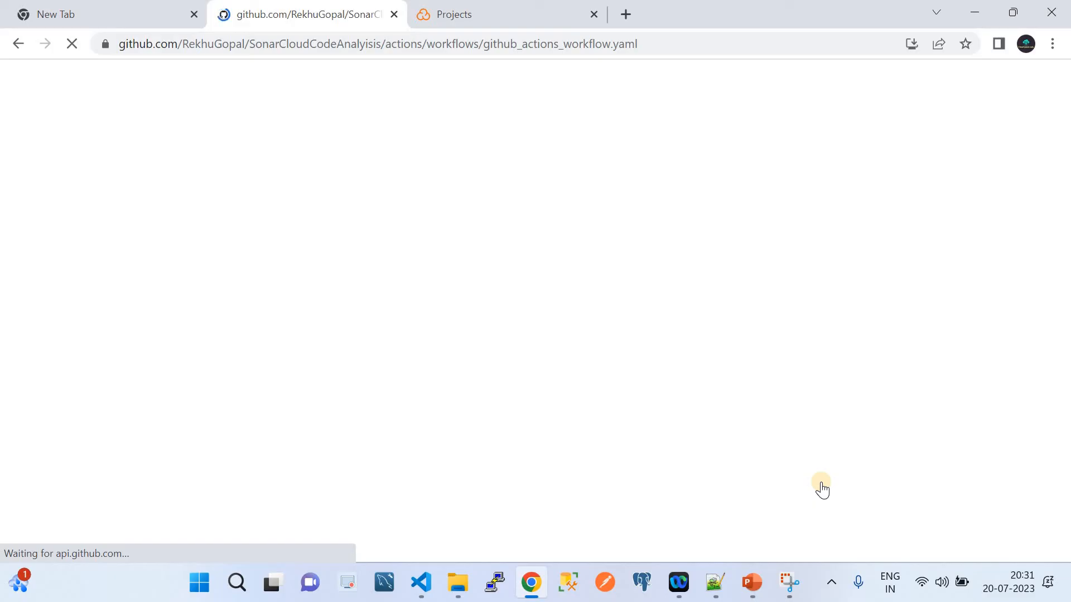
Step: Refresh the sonar_cloud_scan_github_actions run list and open run #10
click(553, 8)
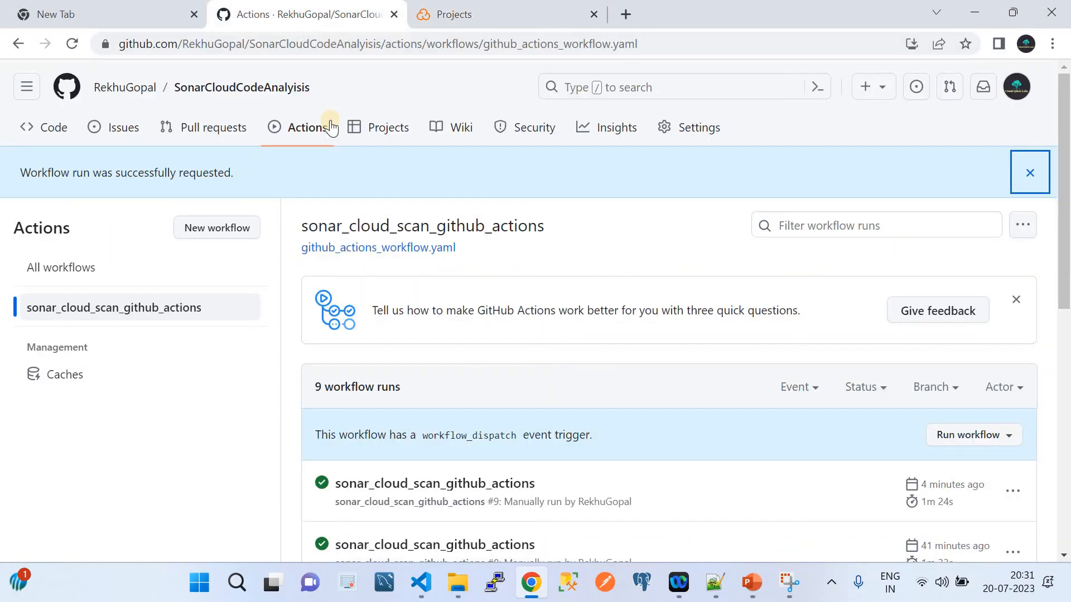
click(155, 309)
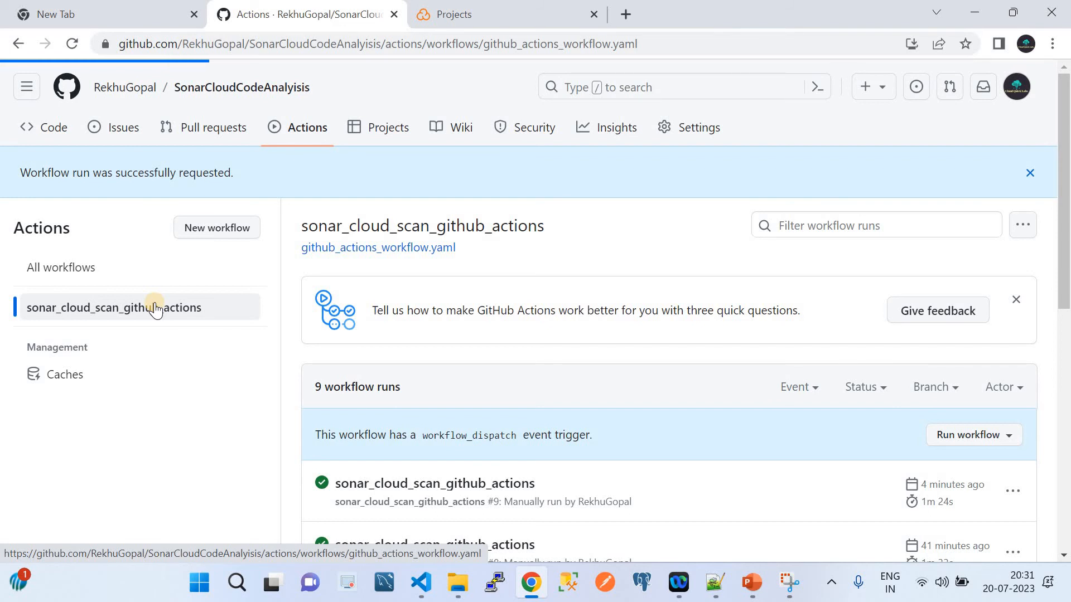
click(446, 14)
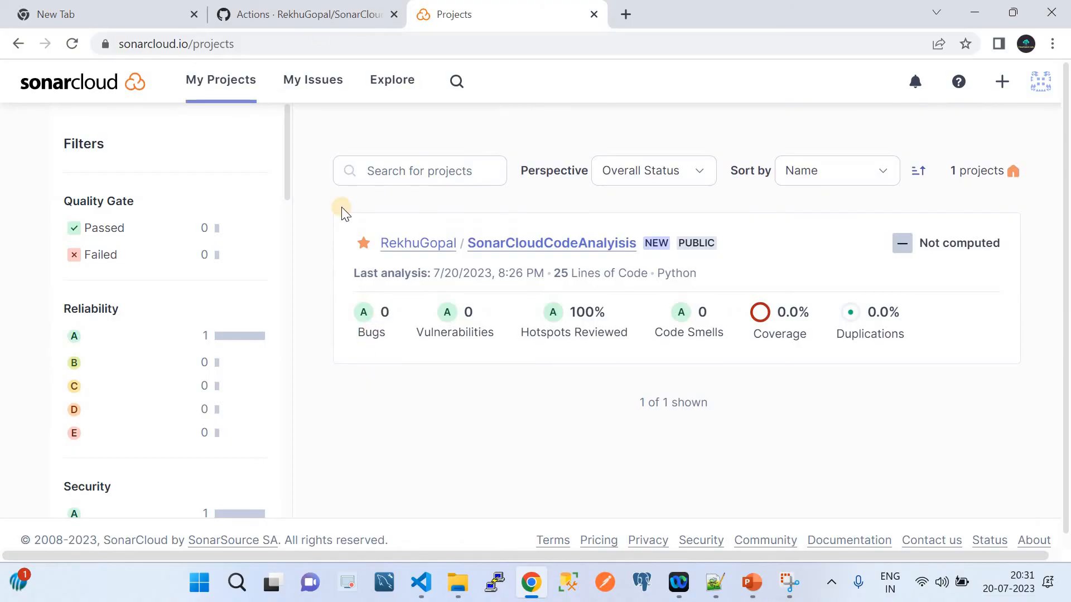
click(304, 14)
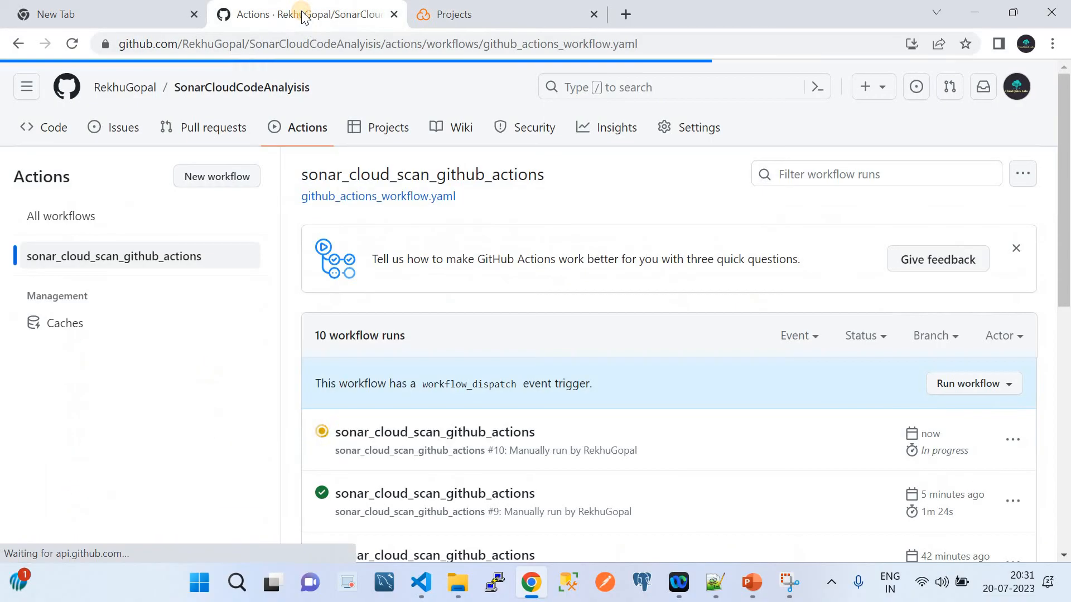
click(463, 434)
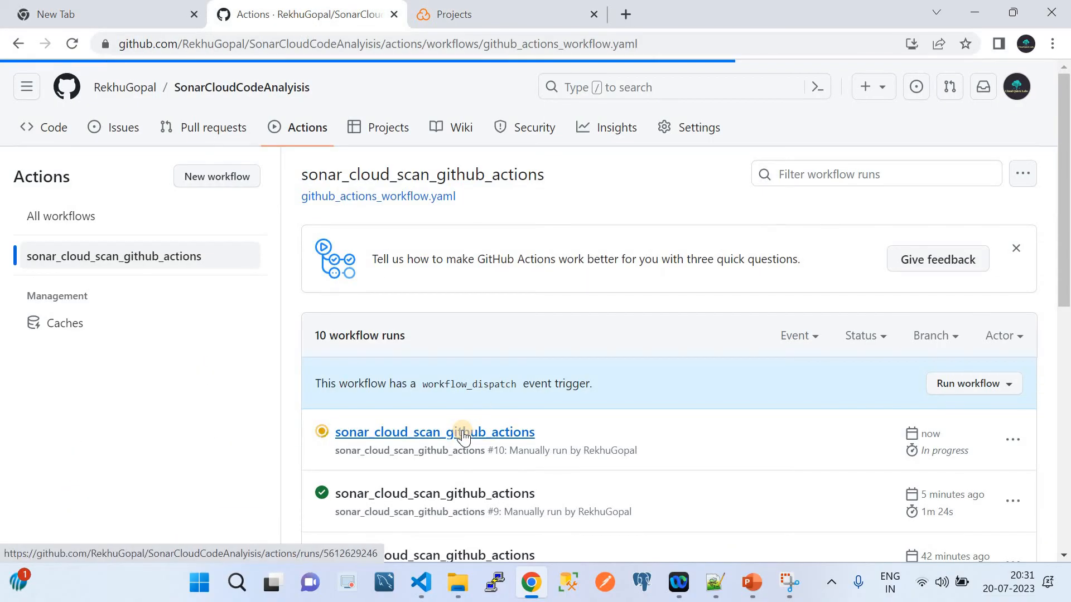
click(464, 435)
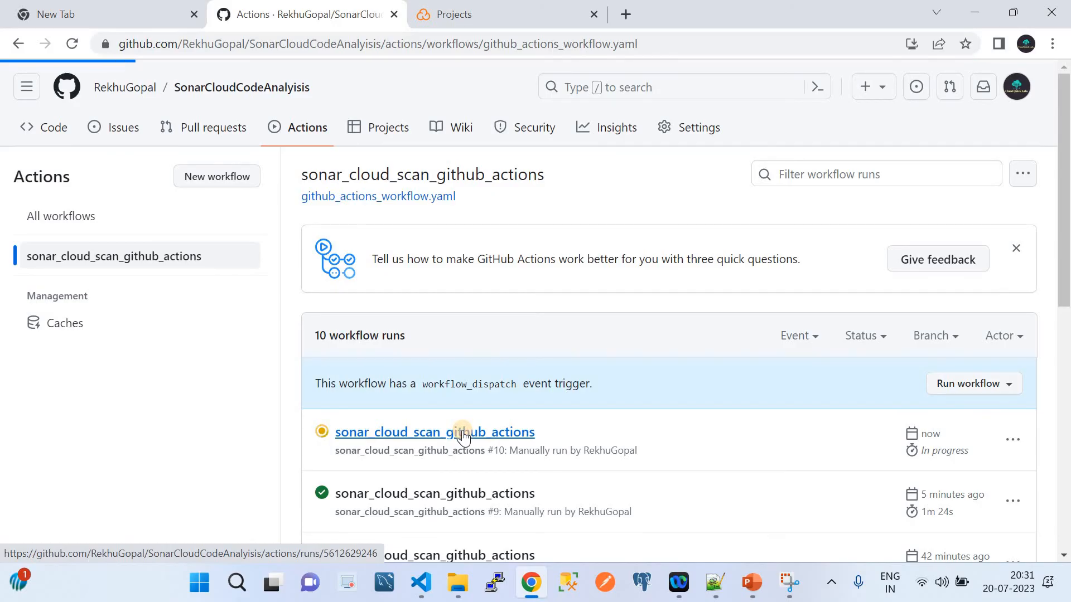
Step: Check the SonarCloud project list, and open the DemoSonarCloudSCan job log of workflow run #10 on GitHub
click(496, 11)
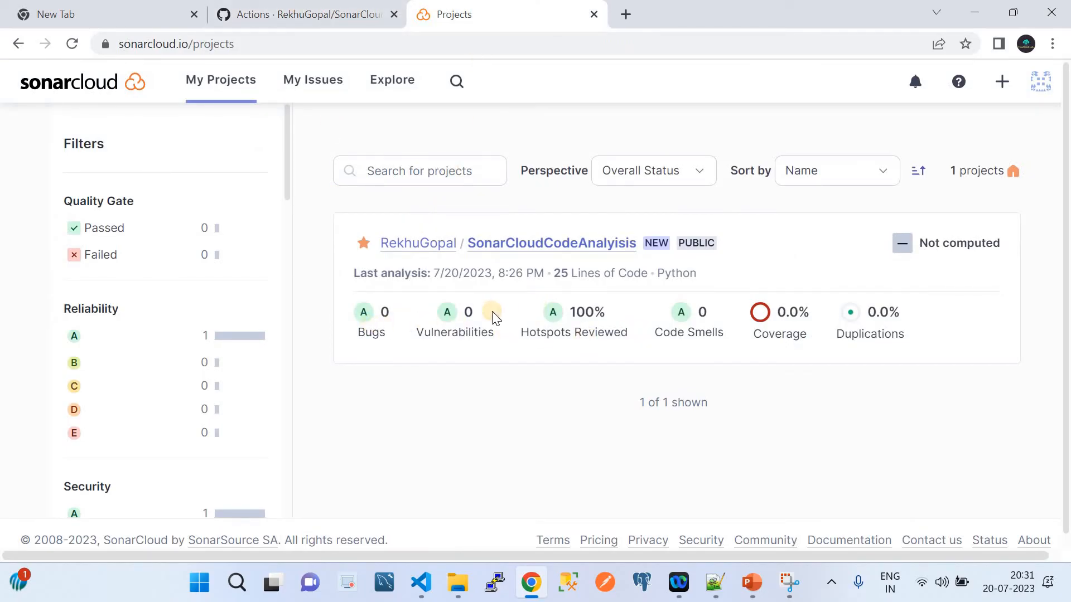
click(313, 15)
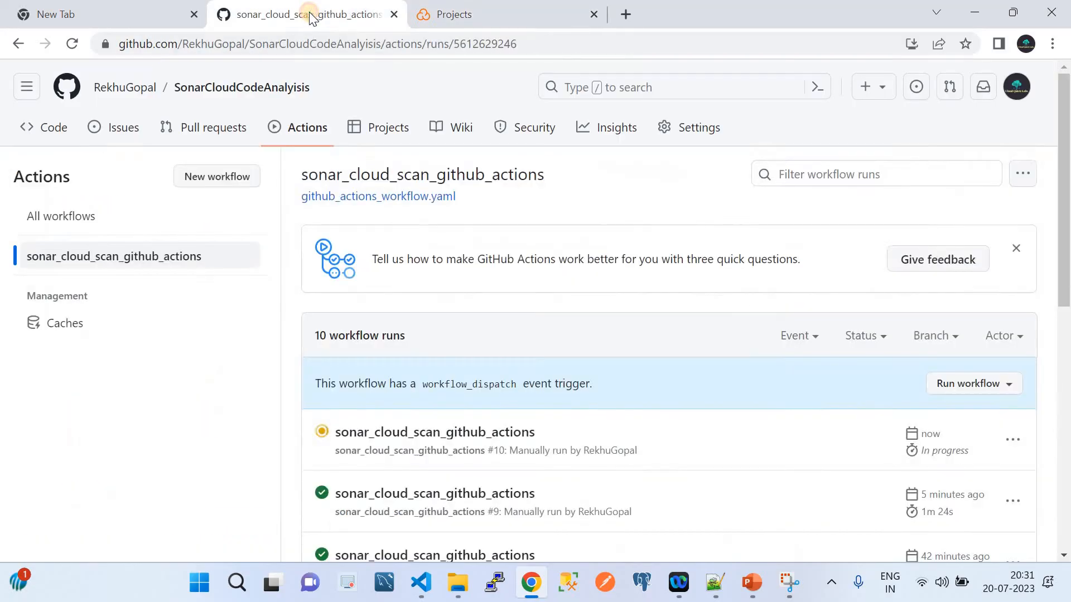
click(486, 434)
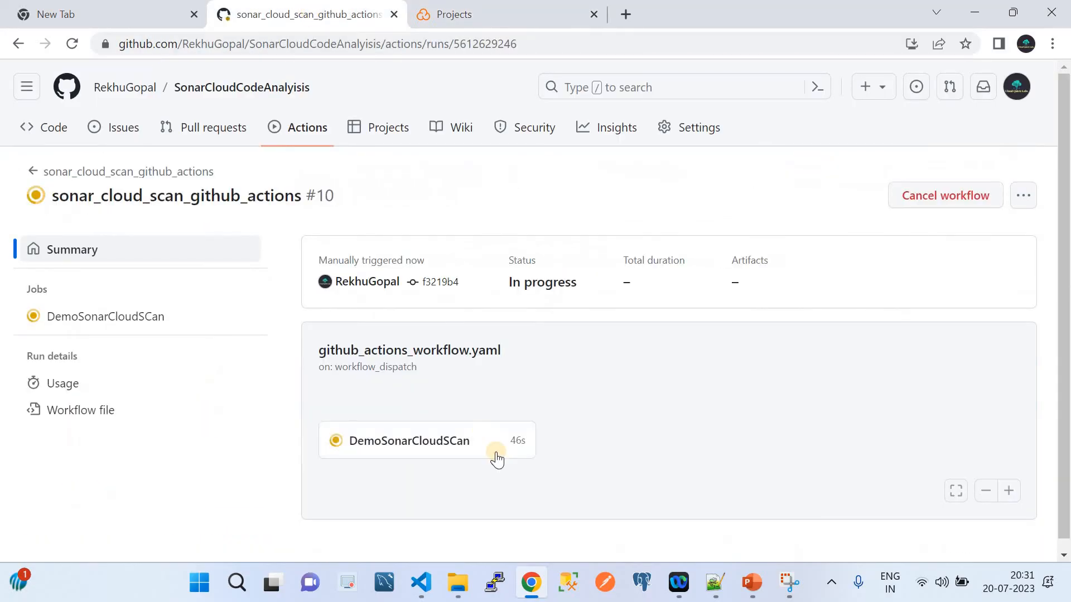
click(416, 443)
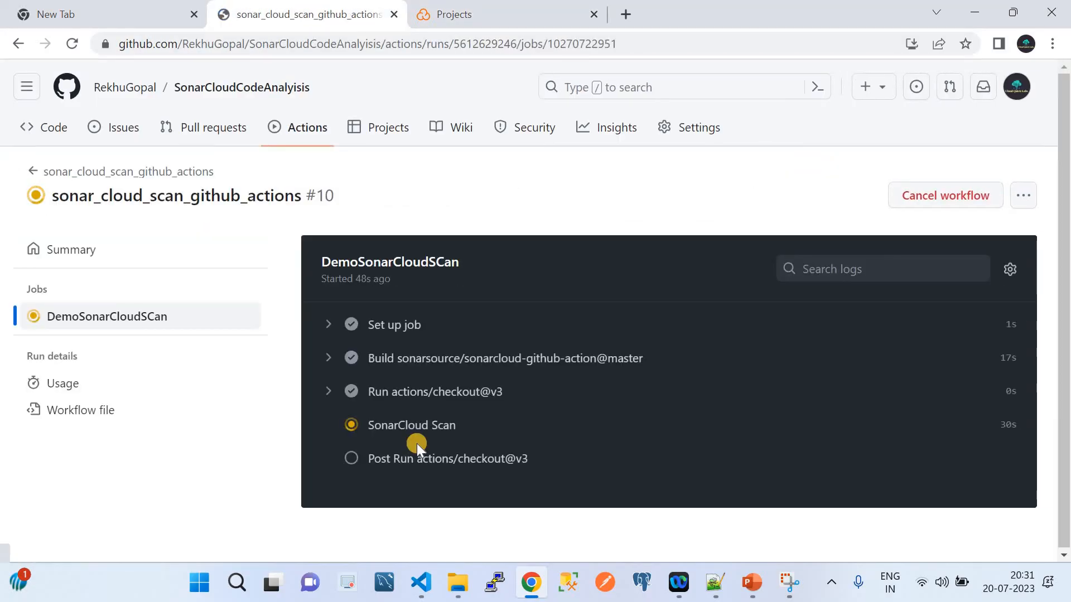
Step: View scripts1.py in VS Code, and back in Chrome refresh the running DemoSonarCloudSCan job and check the SonarCloud project list
click(421, 583)
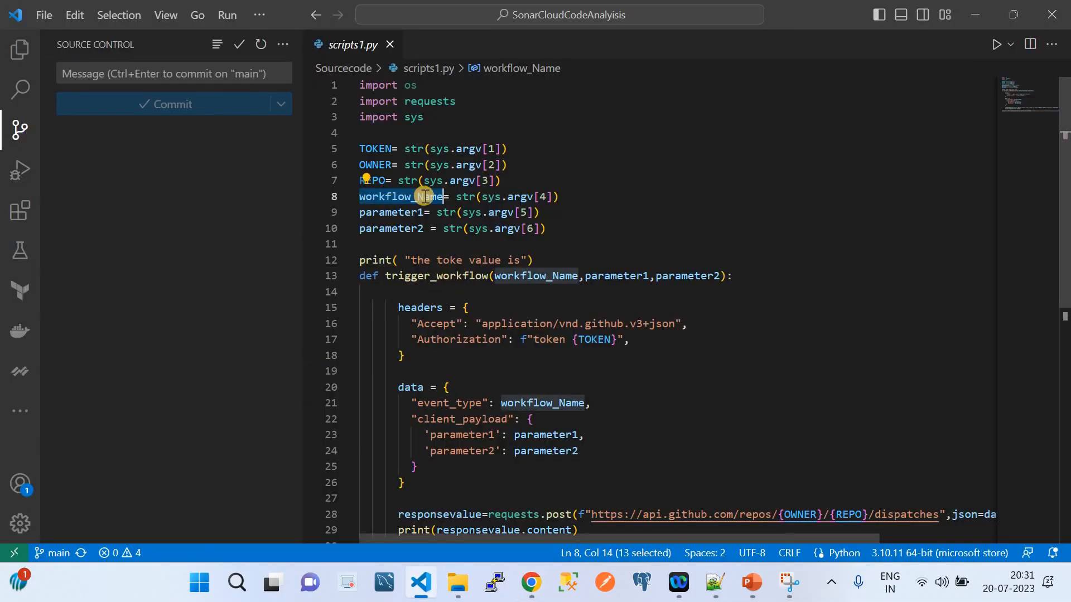
click(526, 590)
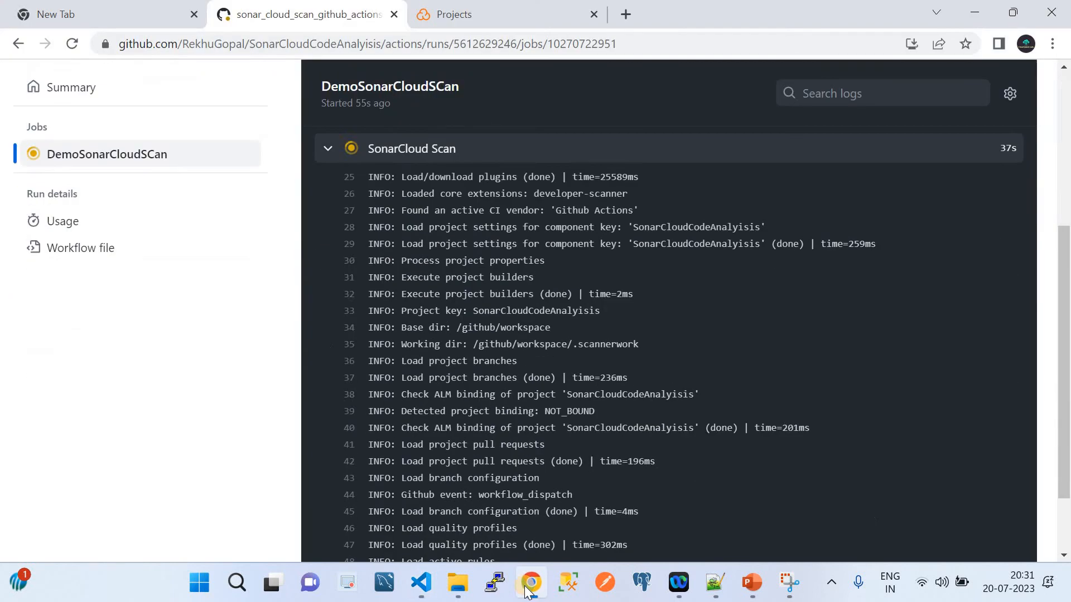
click(472, 8)
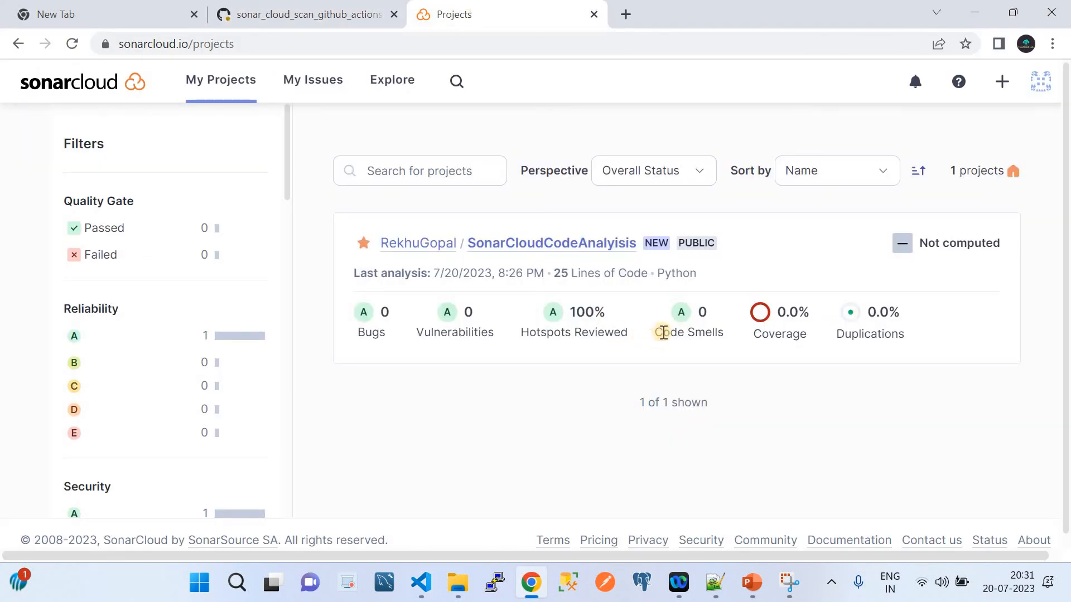
click(303, 7)
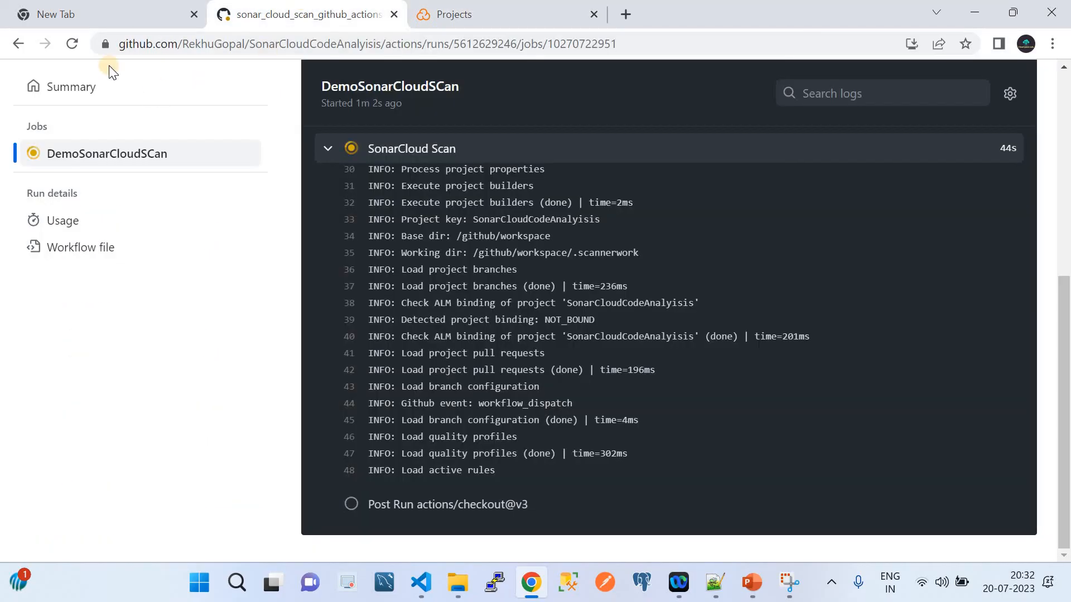
click(72, 46)
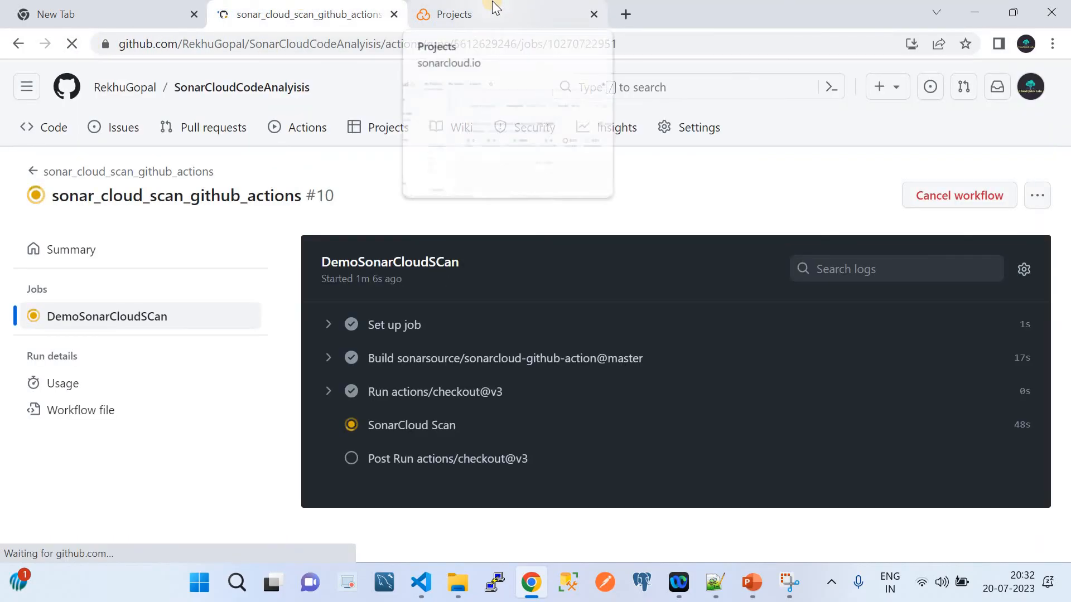
click(463, 8)
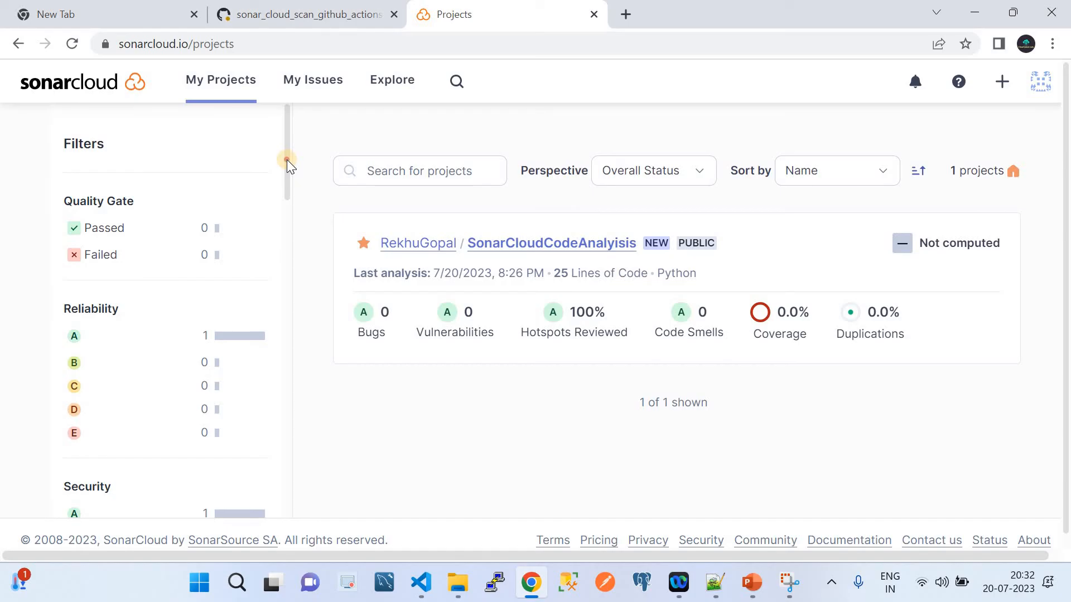
mouse_move(286, 159)
mouse_down()
mouse_move(289, 194)
mouse_move(289, 146)
mouse_up()
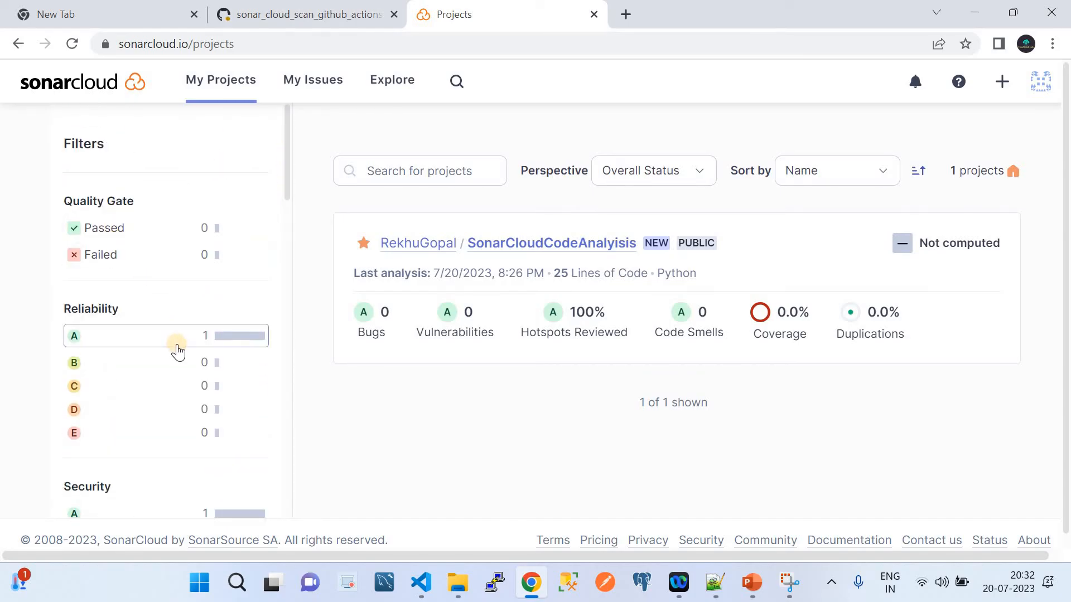
scroll(177, 351, down, 3)
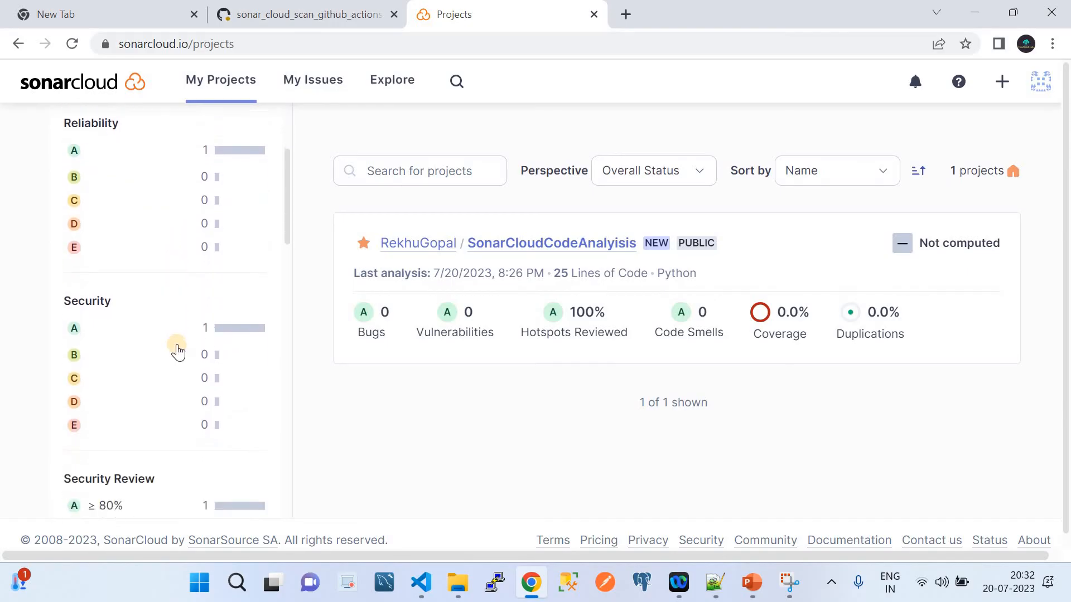
scroll(177, 350, down, 2)
click(152, 317)
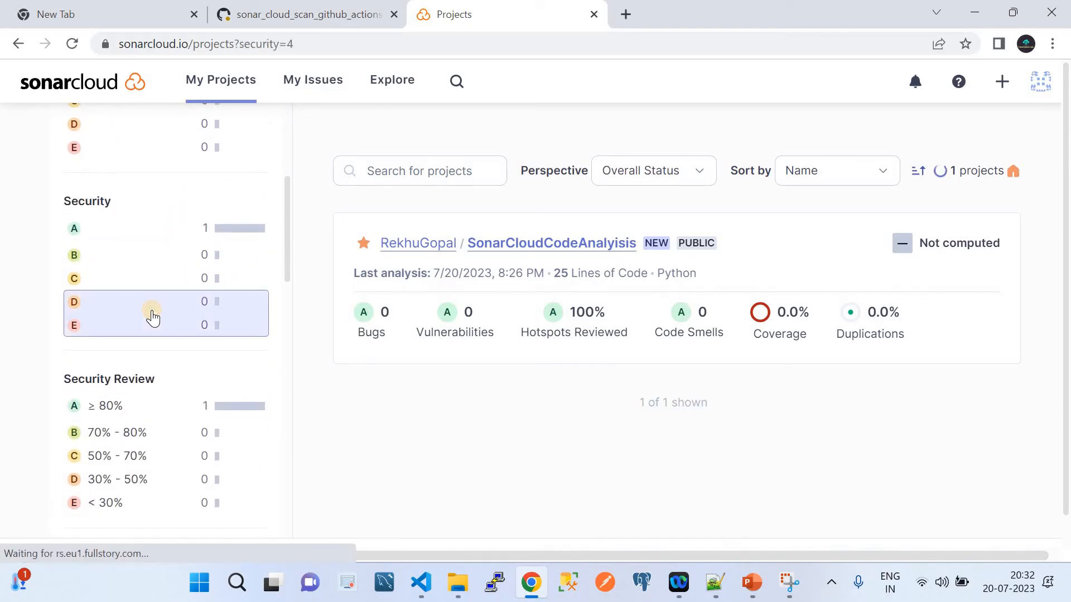
scroll(153, 317, up, 5)
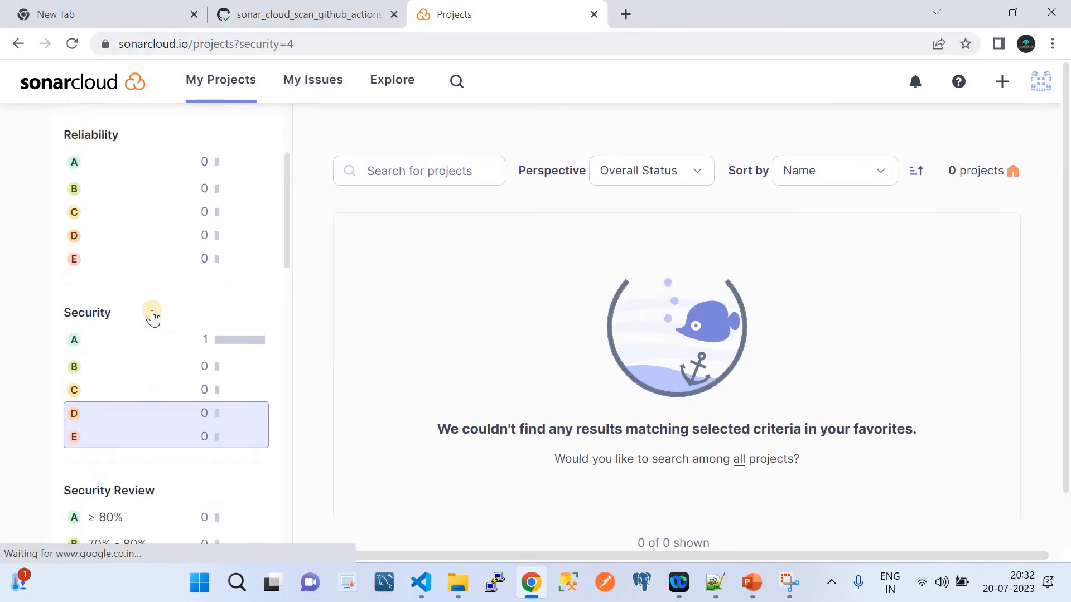
click(116, 207)
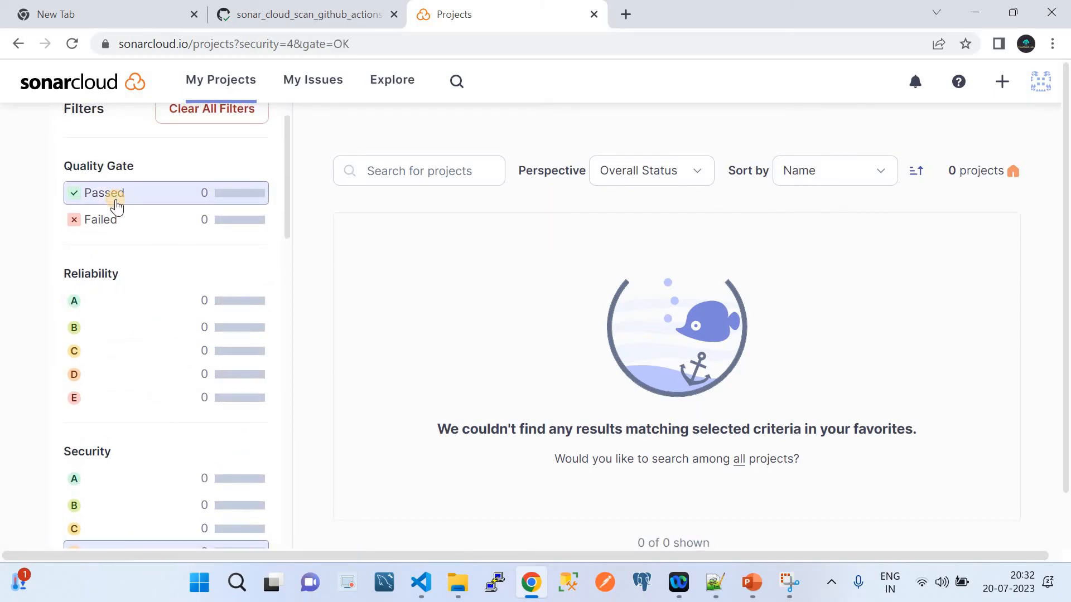
click(212, 113)
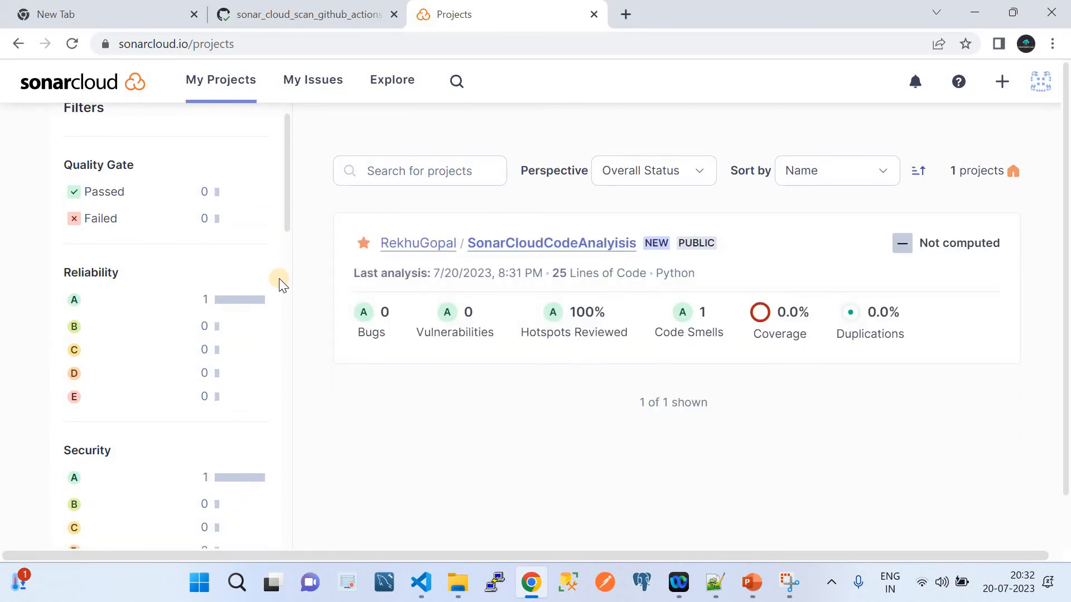
scroll(202, 206, up, 1)
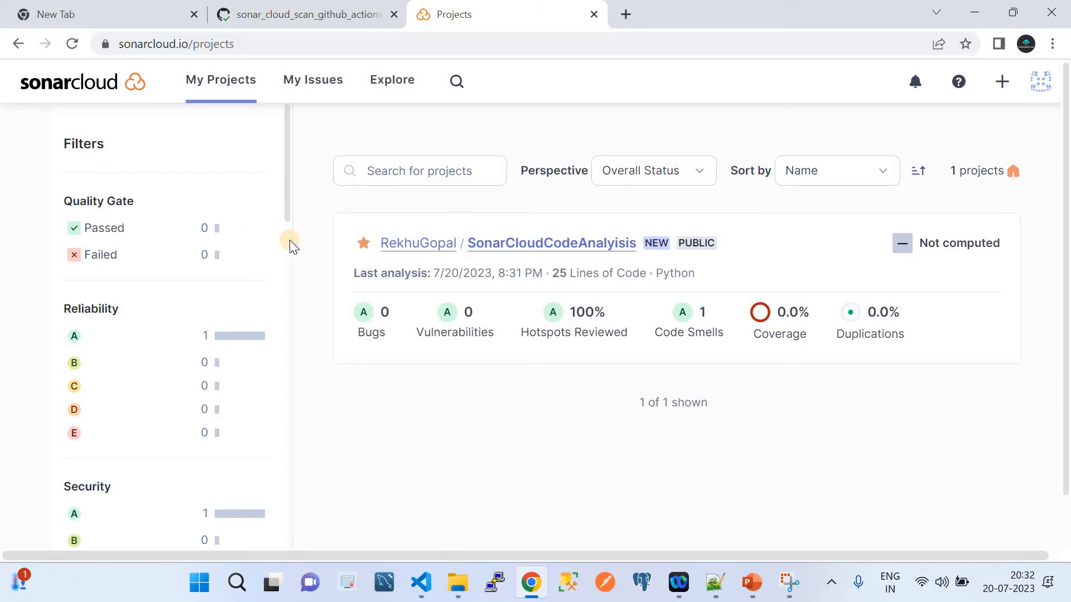
Step: Expand the SonarCloud Scan and Post Run actions/checkout@v3 logs of the GitHub job, and read the scan log through to its end
click(287, 12)
scroll(407, 402, down, 1)
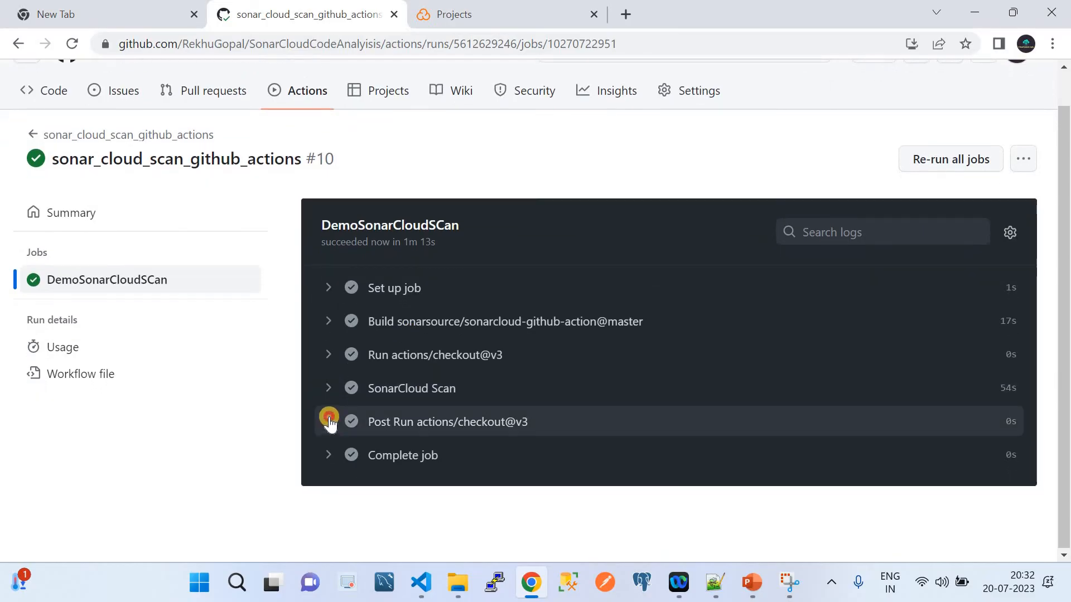
click(329, 423)
click(328, 390)
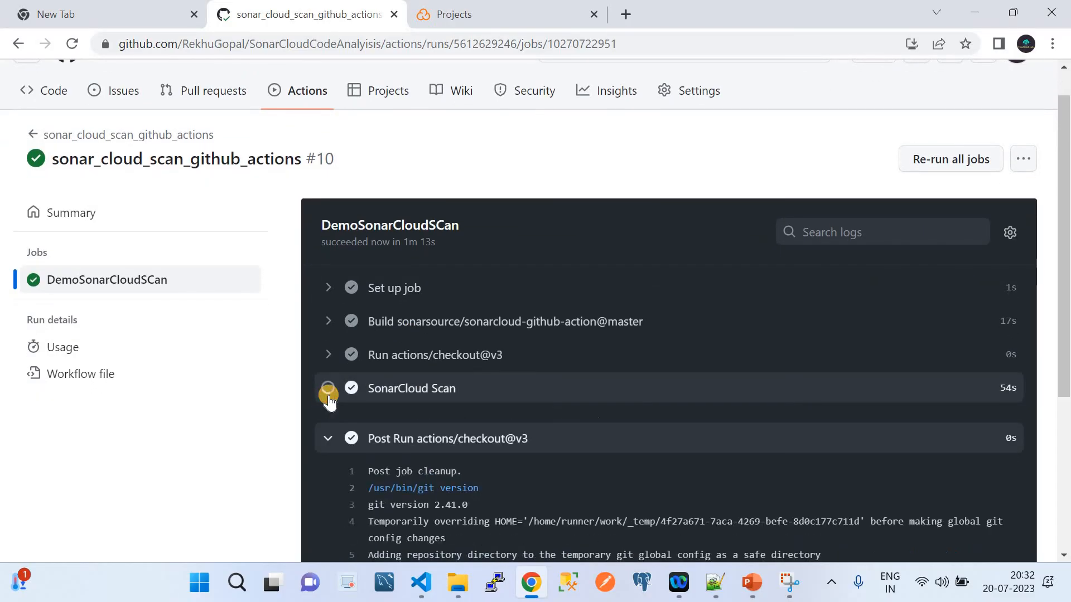
scroll(501, 459, down, 20)
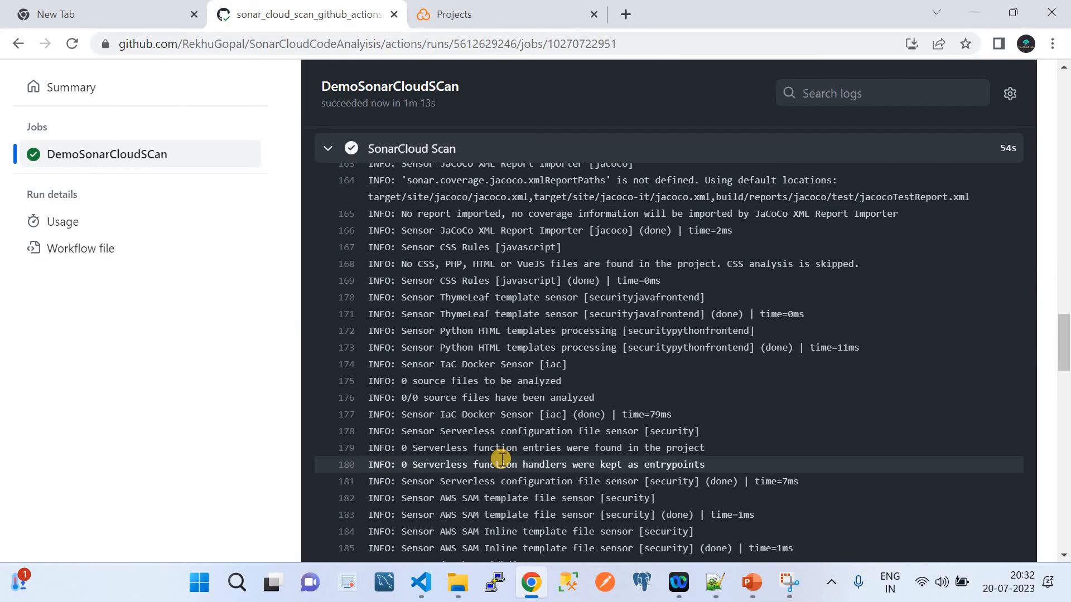
scroll(501, 458, down, 20)
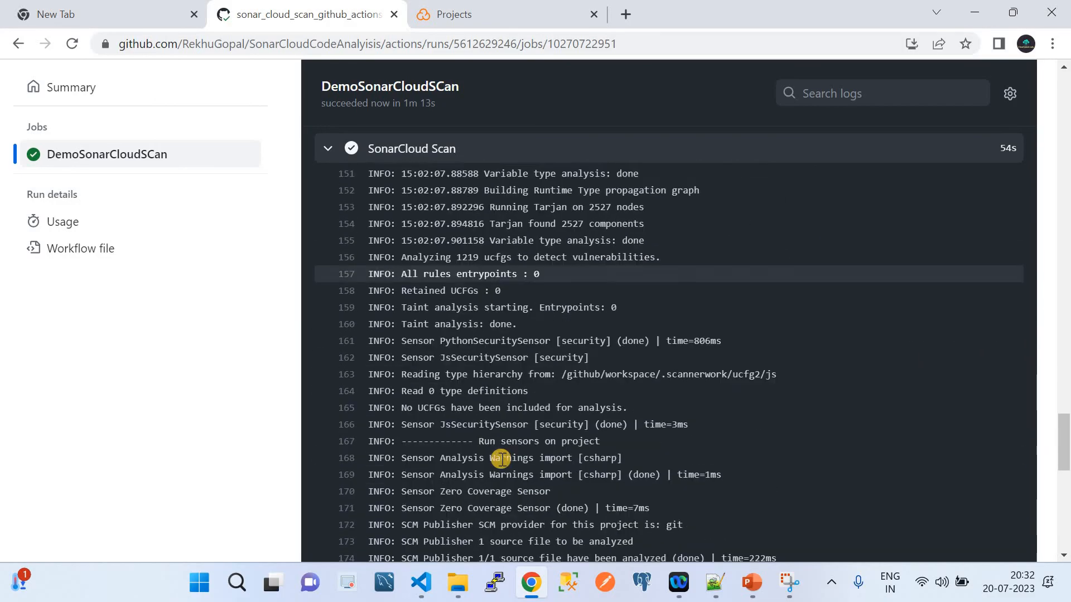
scroll(474, 336, down, 3)
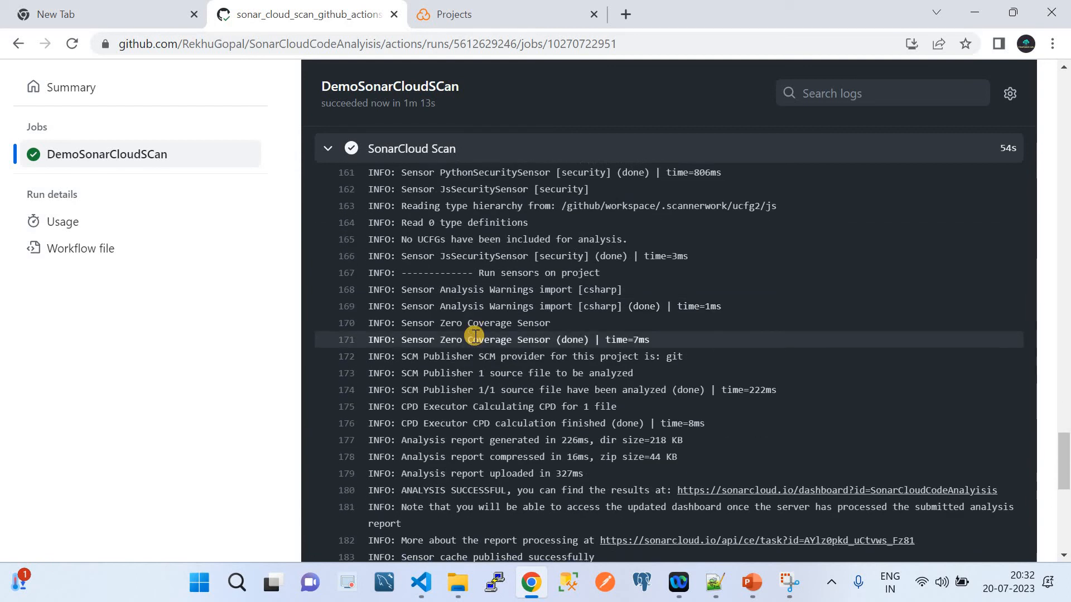
scroll(475, 336, down, 4)
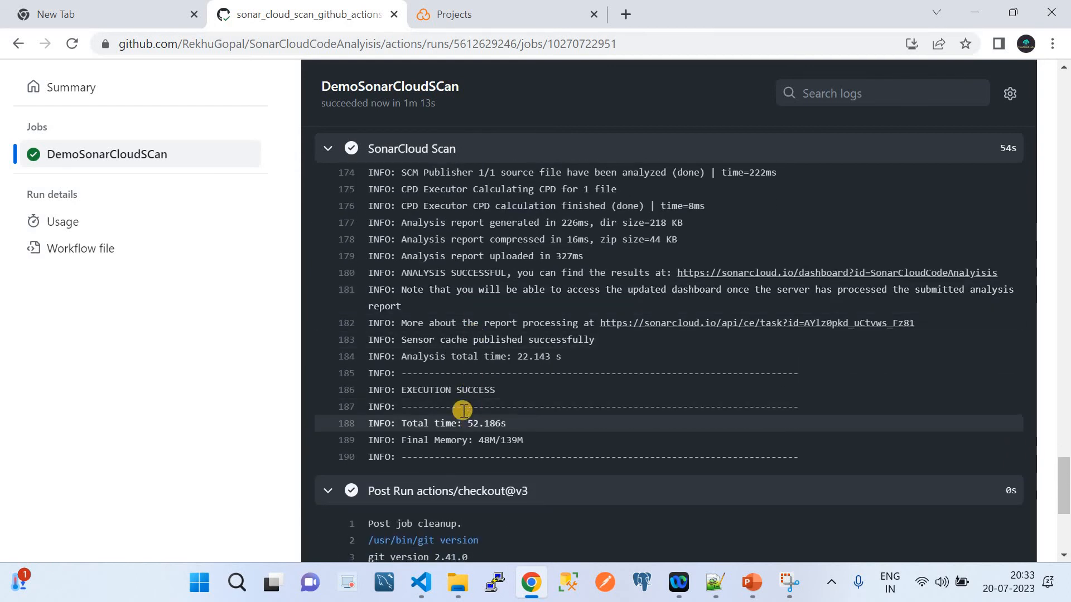
Step: Open the SonarCloudCodeAnalyisis project overview in SonarCloud, and examine its findings, coverage, duplications and latest activity
click(480, 8)
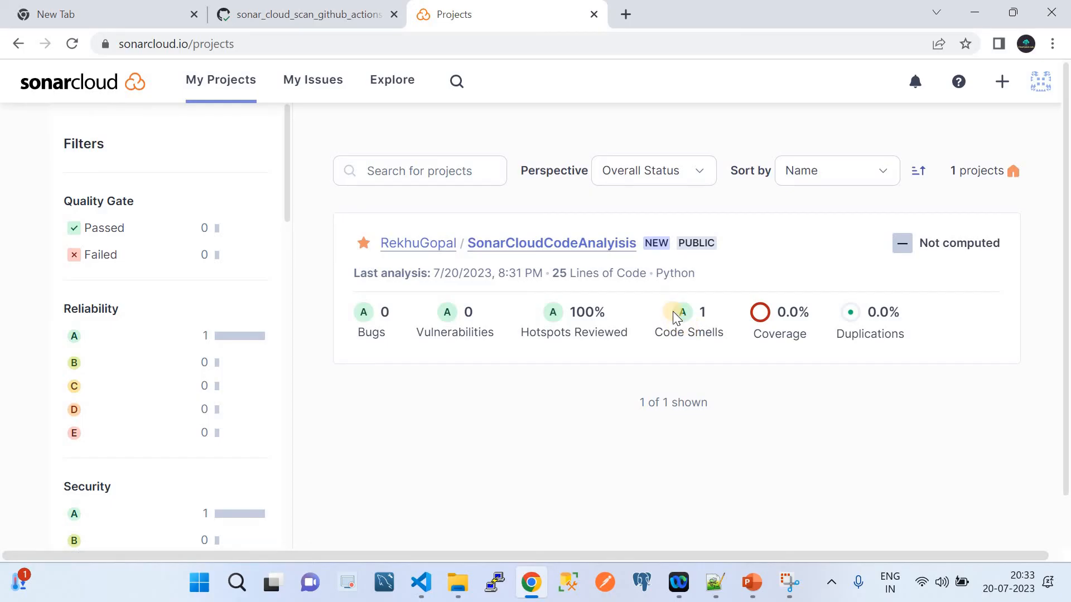
click(546, 243)
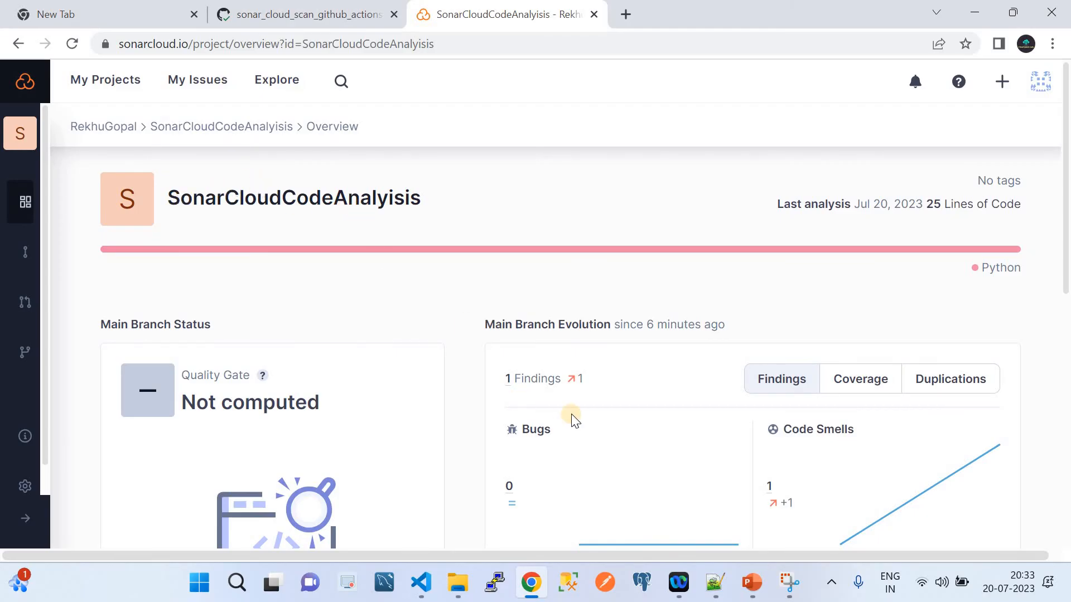
scroll(574, 421, down, 3)
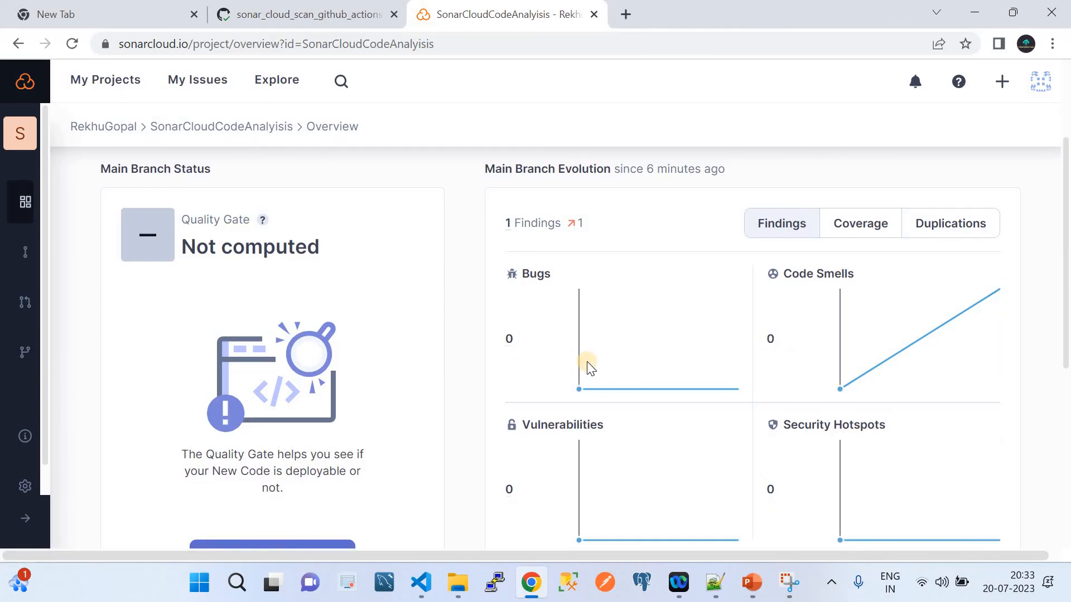
click(841, 237)
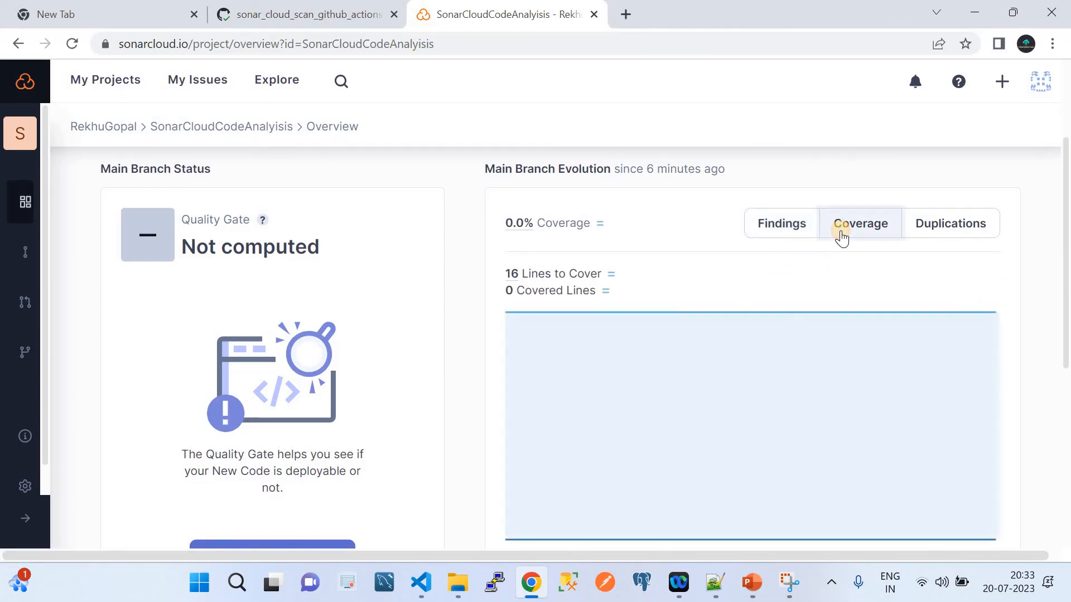
click(928, 238)
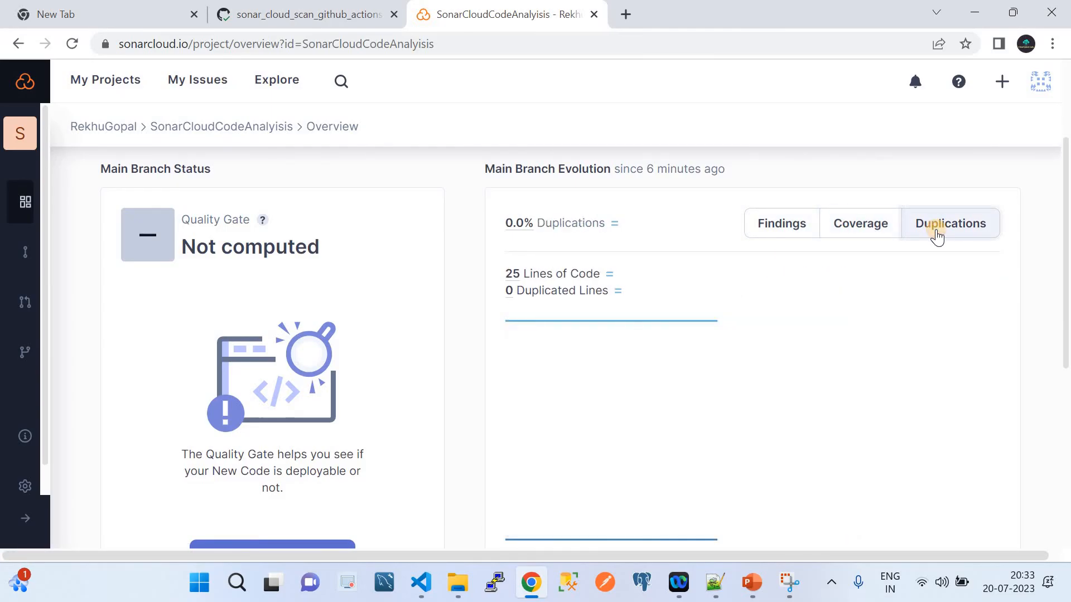
click(777, 227)
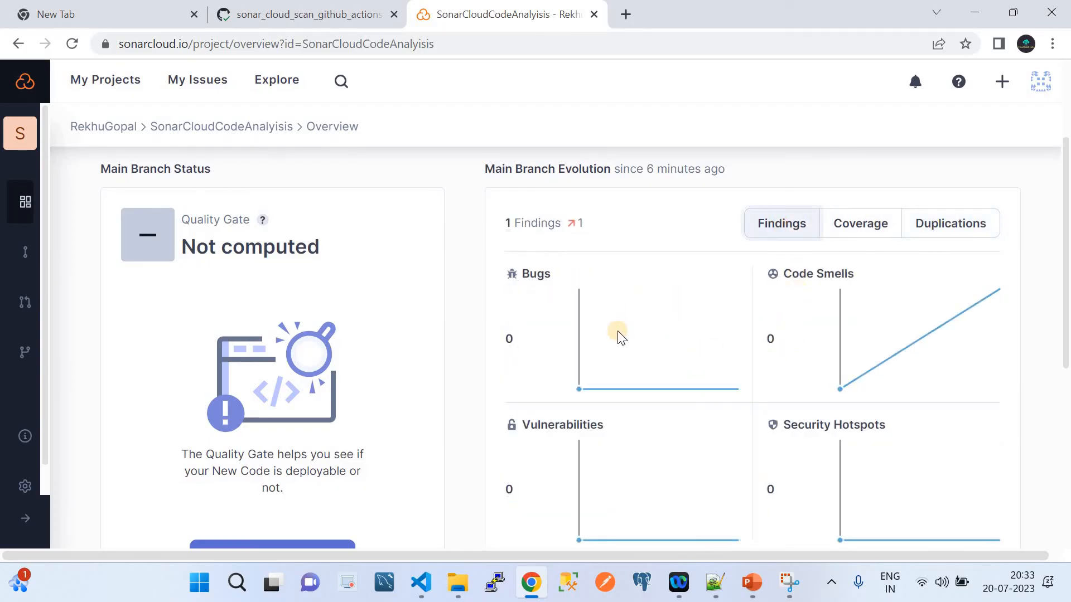
scroll(617, 333, down, 1)
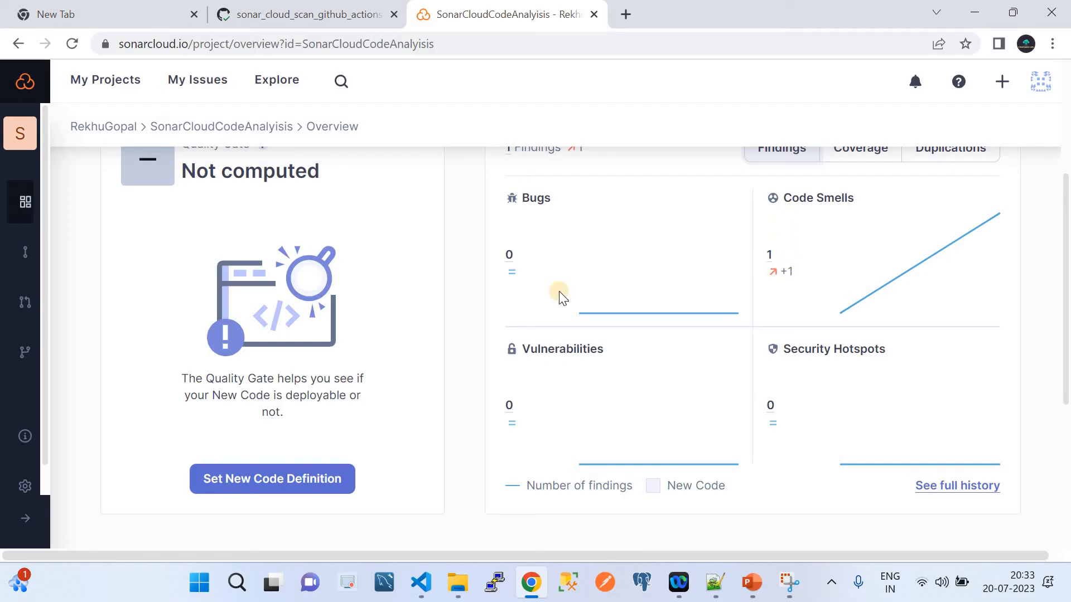
scroll(545, 416, down, 5)
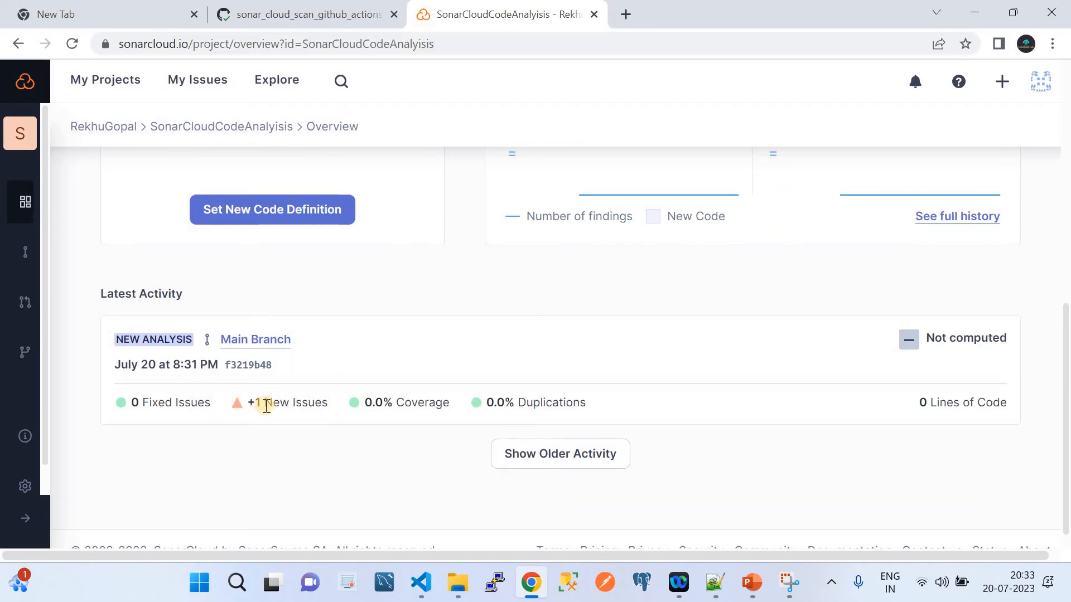
Step: From the master branch summary, open the Maintainability code smell about the "workflow_Name" parameter in scripts1.py and examine the flagged code
click(22, 252)
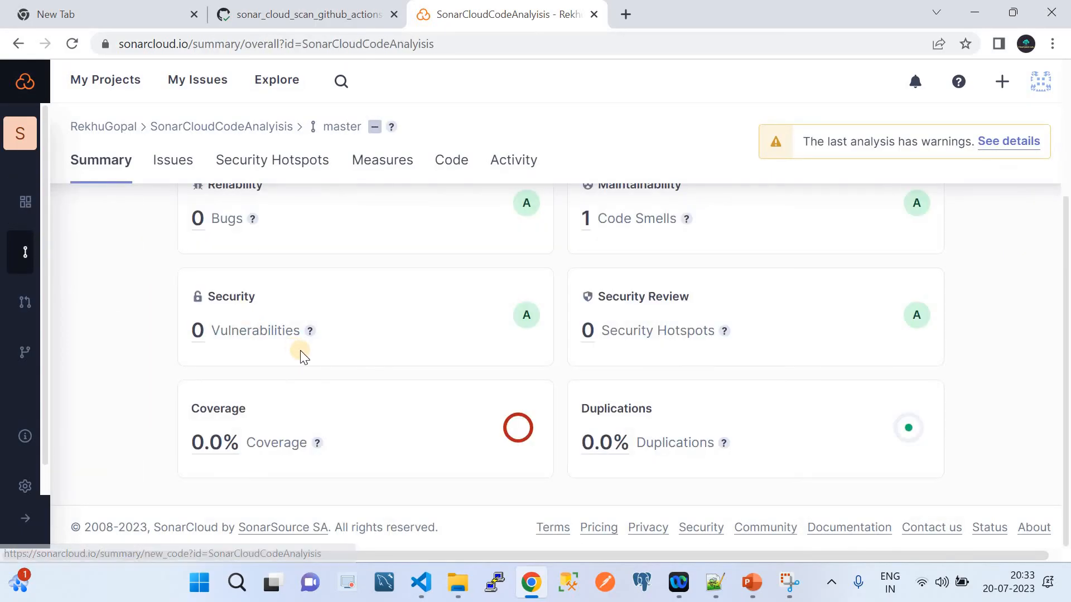
scroll(300, 351, up, 2)
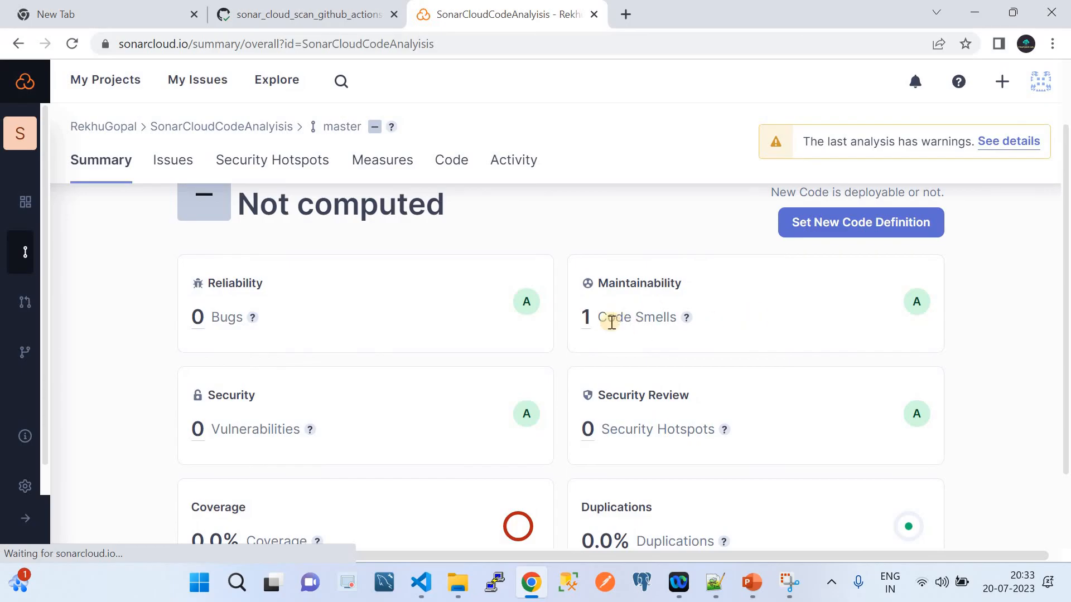
click(587, 318)
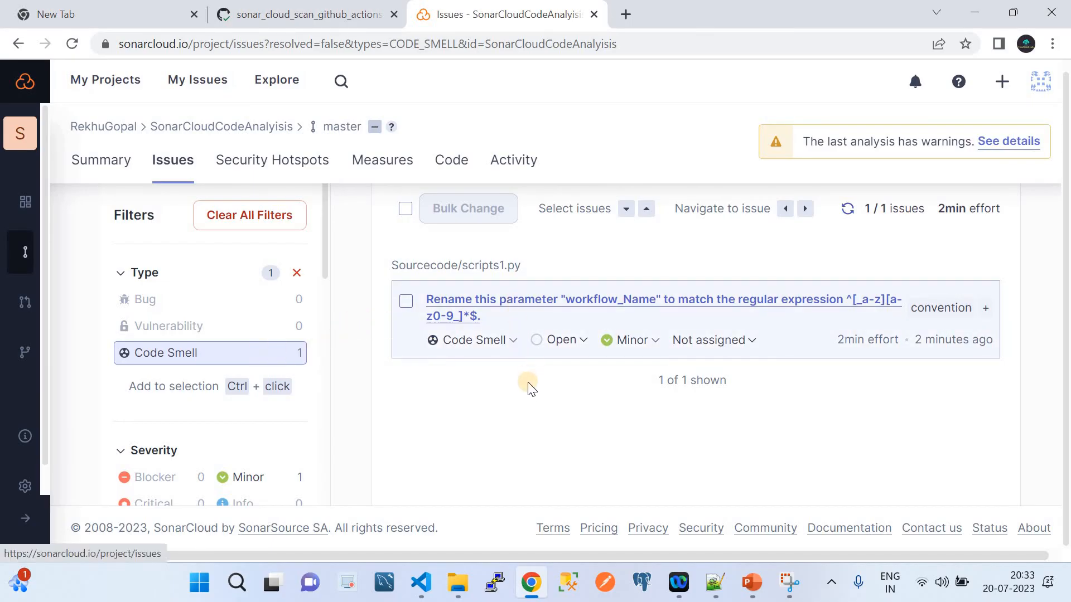
click(509, 310)
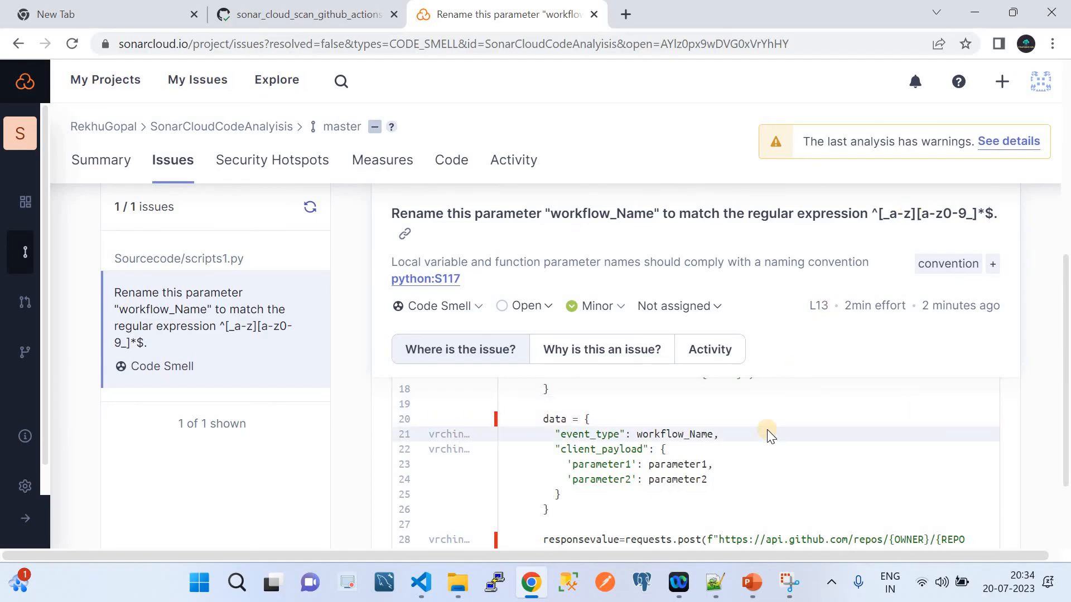
Step: Review the flagged code in scripts1.py, then open rule python:S117 and read its description, exceptions and parameters
scroll(767, 430, up, 3)
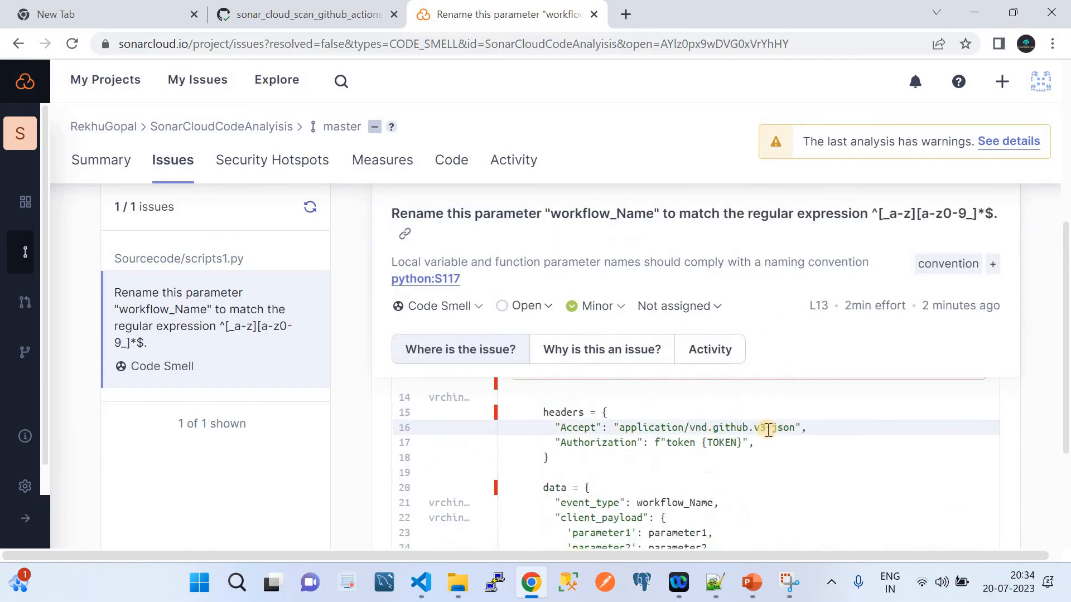
scroll(768, 429, up, 1)
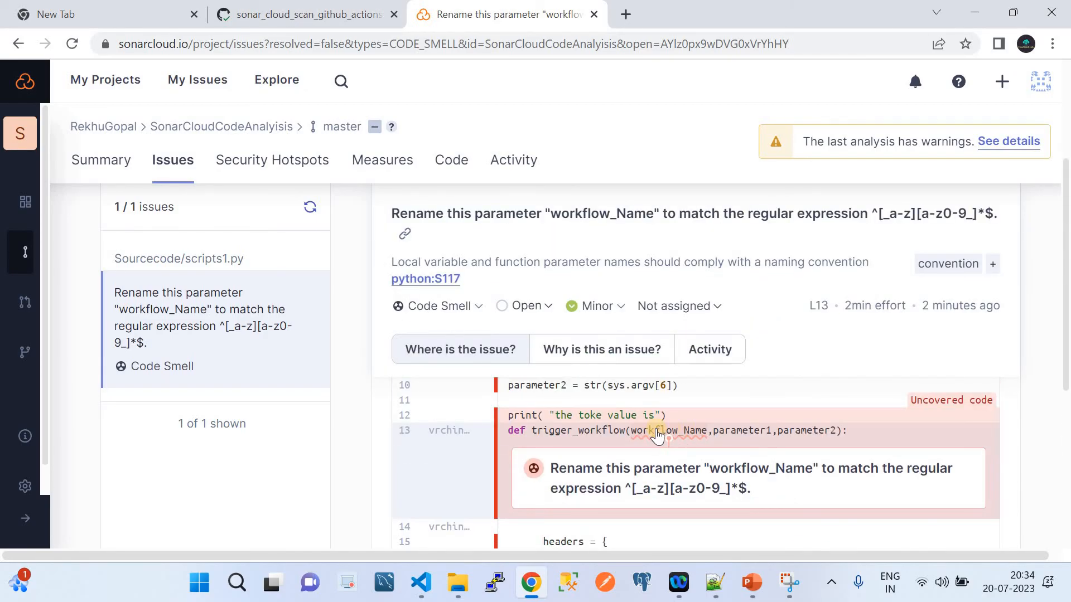
scroll(658, 436, up, 3)
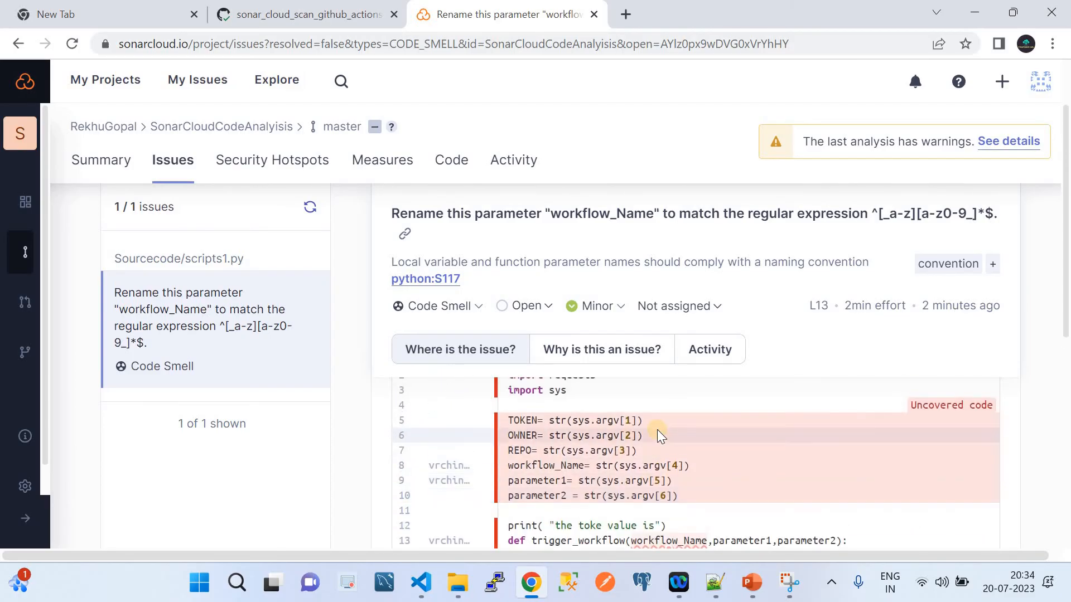
scroll(659, 435, up, 2)
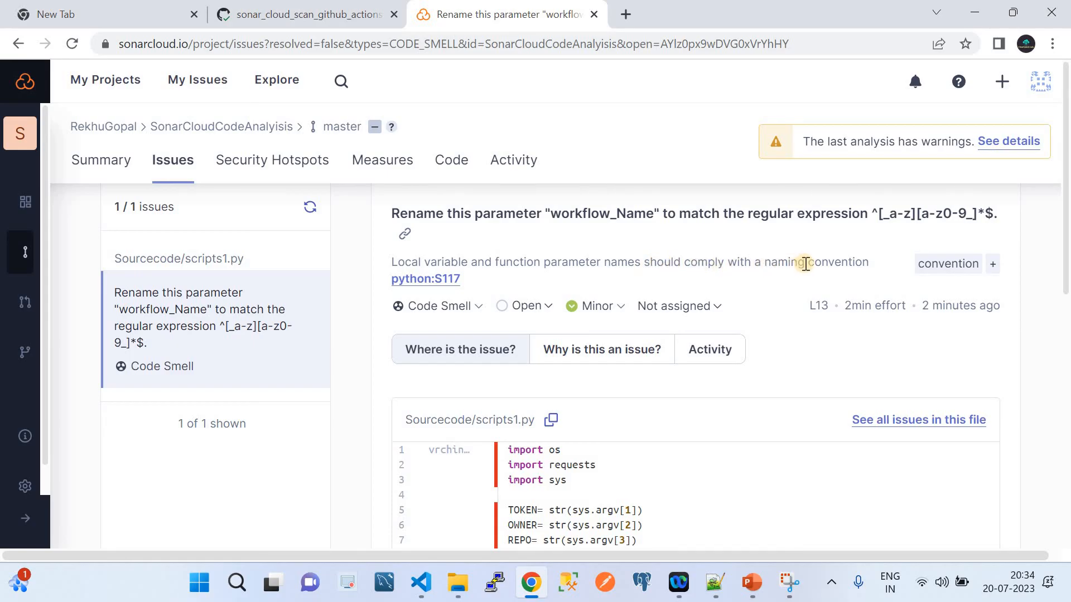
click(433, 280)
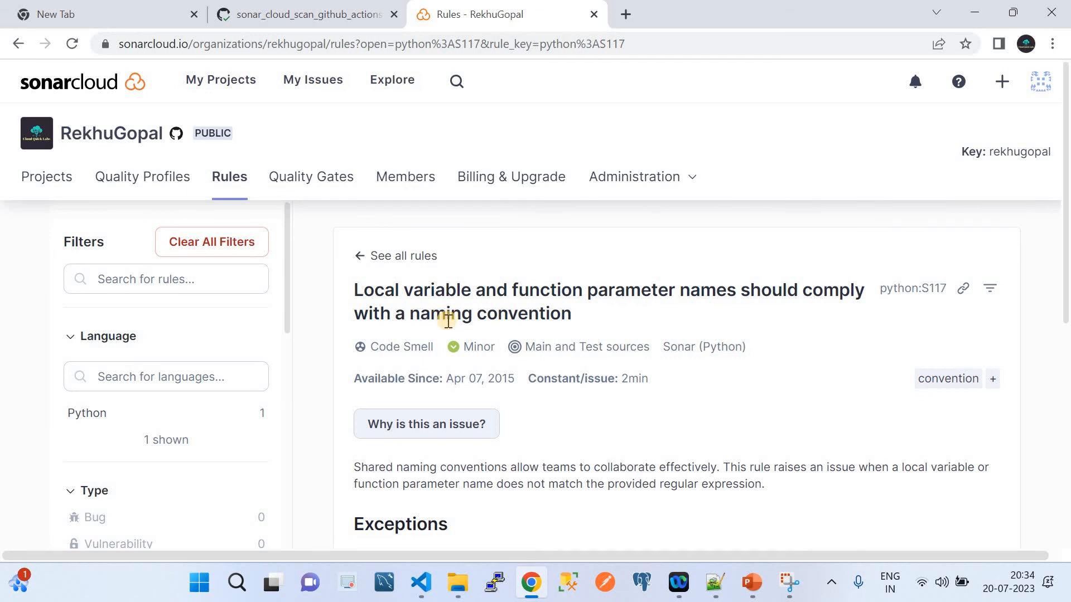
scroll(593, 541, down, 7)
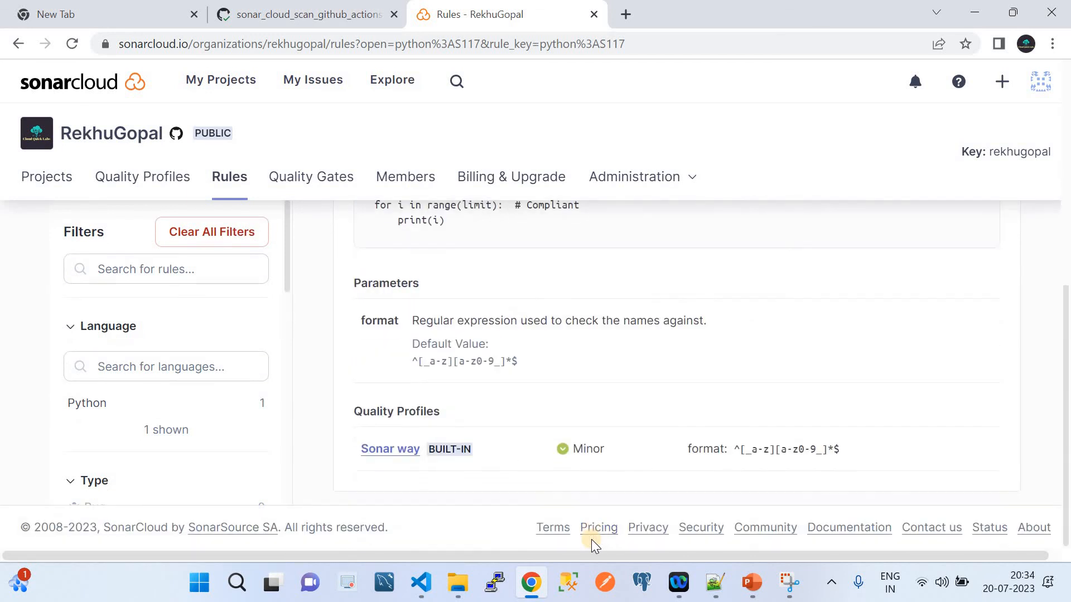
scroll(556, 416, up, 4)
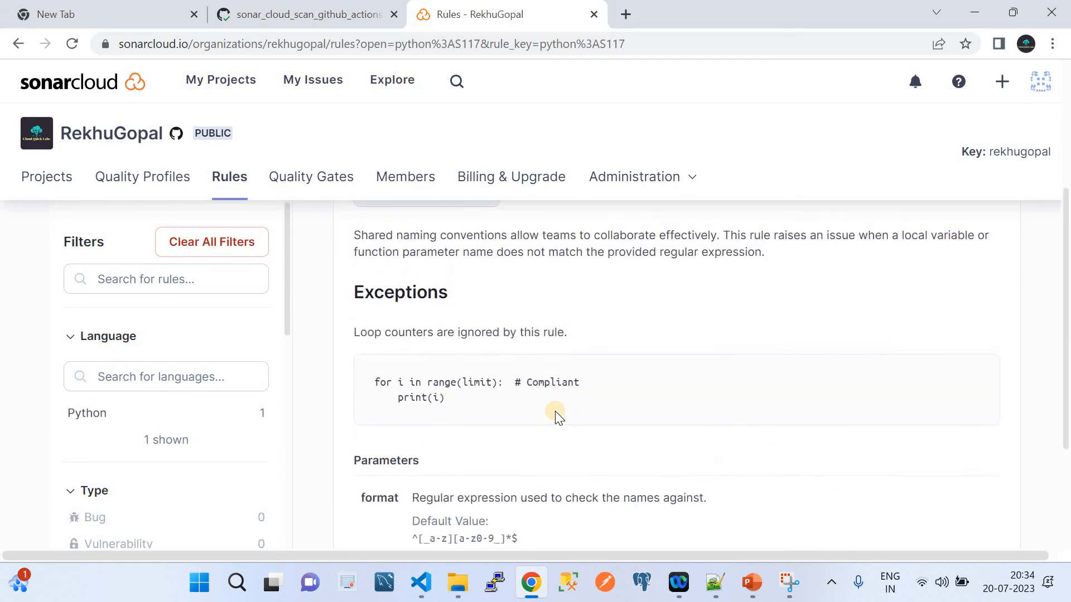
Step: Browse the organization's coding rules filtered to Python, and return to the SonarCloud project list
click(229, 195)
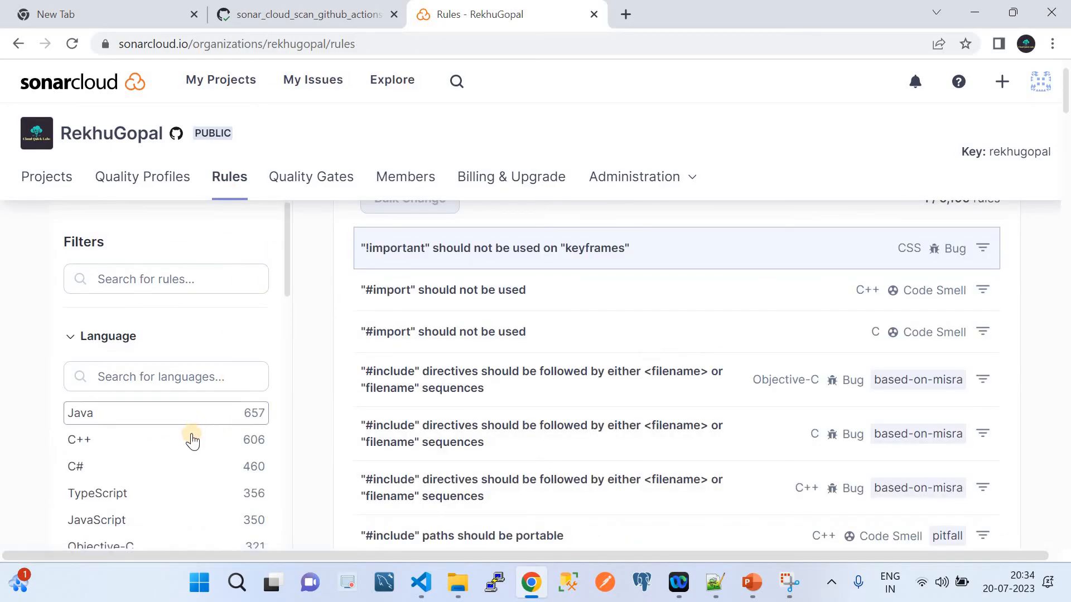
scroll(191, 438, down, 3)
scroll(191, 436, up, 3)
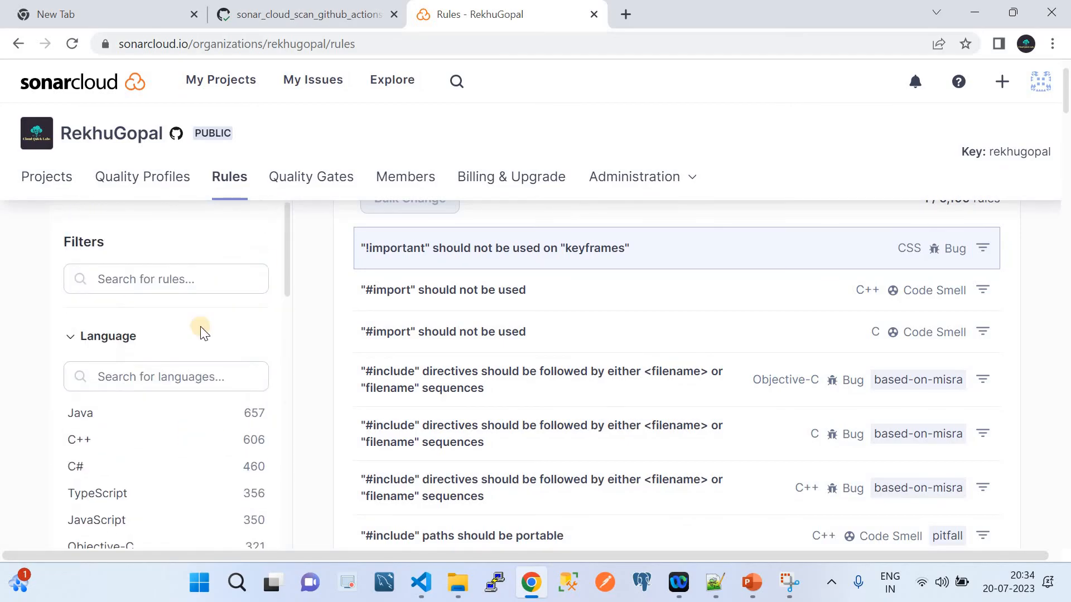
drag(287, 263, 293, 310)
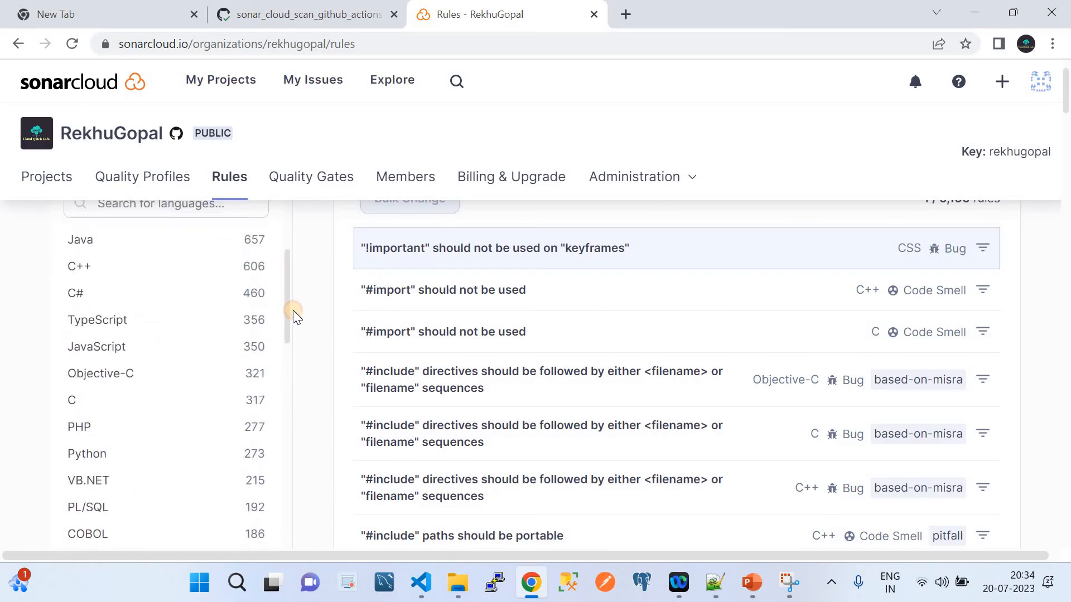
click(246, 463)
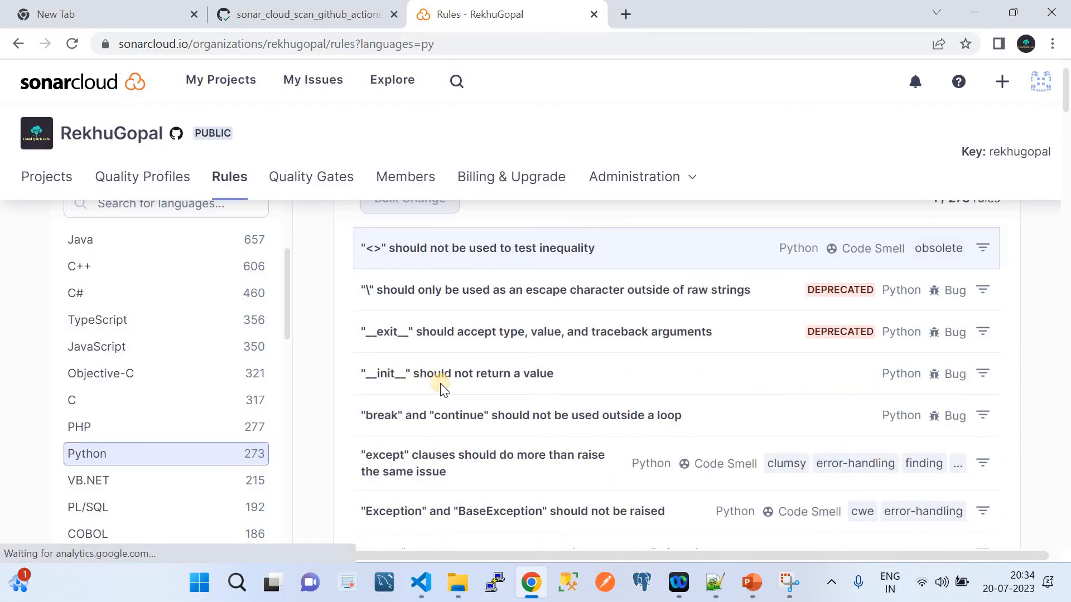
scroll(540, 439, down, 15)
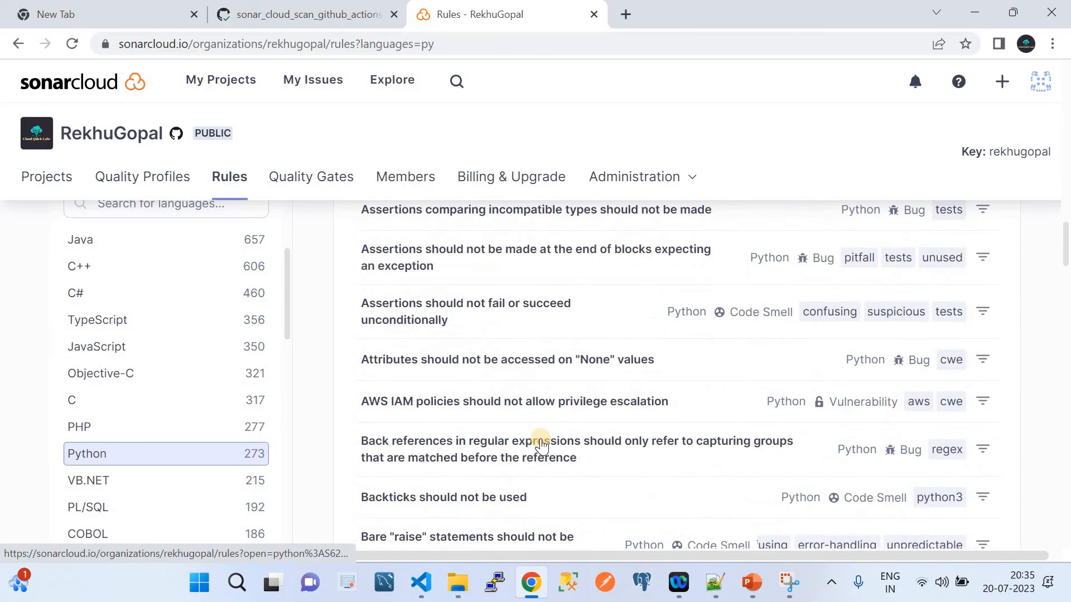
scroll(541, 445, down, 5)
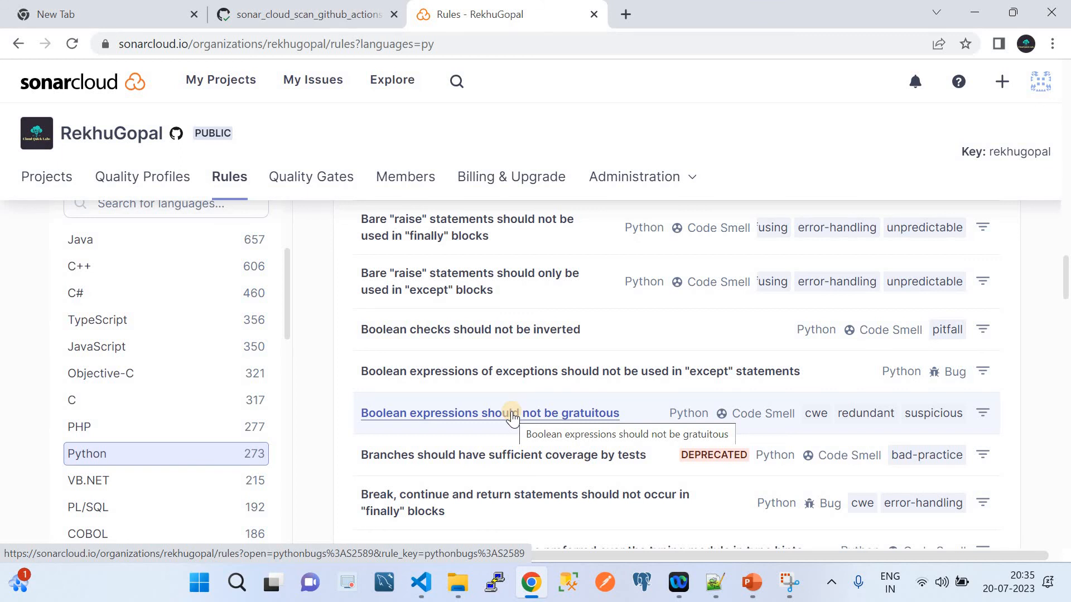
click(51, 178)
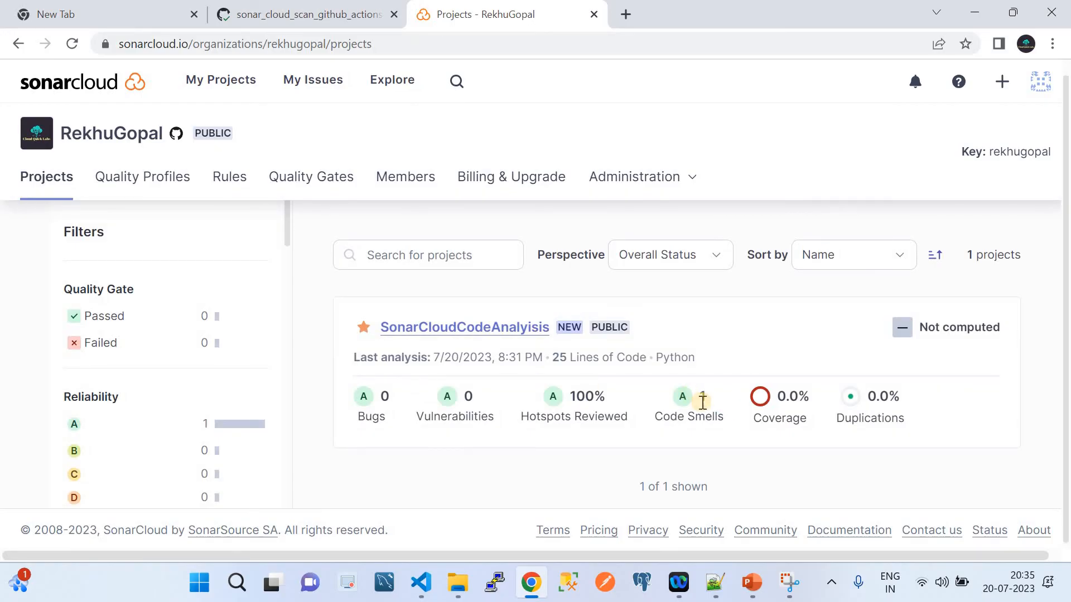
Step: In VS Code, replace every occurrence of workflow_Name with workflowname in scripts1.py and save the file
click(421, 583)
click(577, 227)
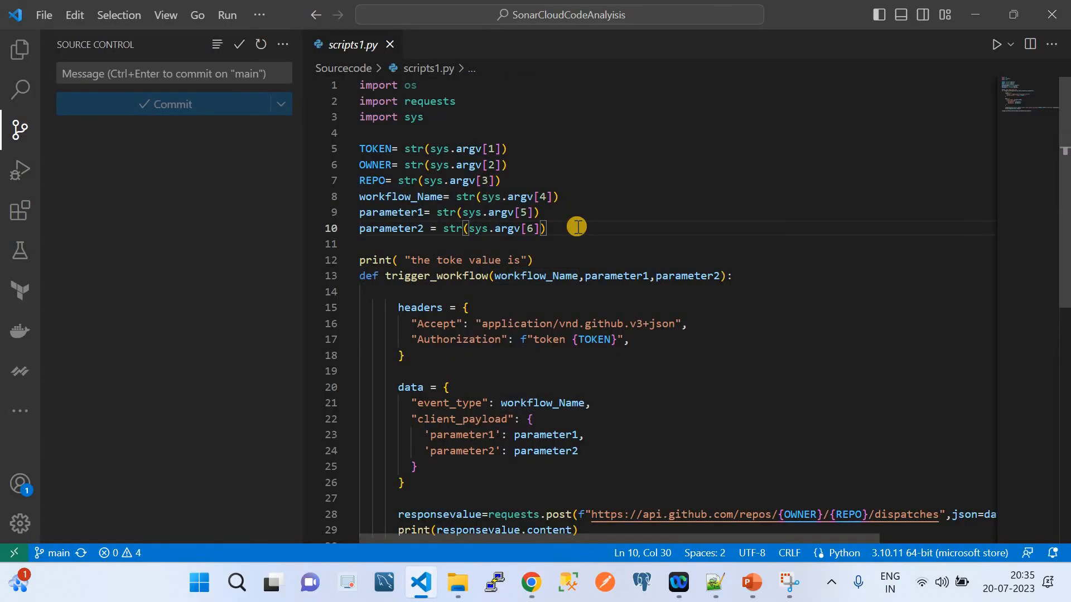
key(ctrl+f)
key(ctrl+c)
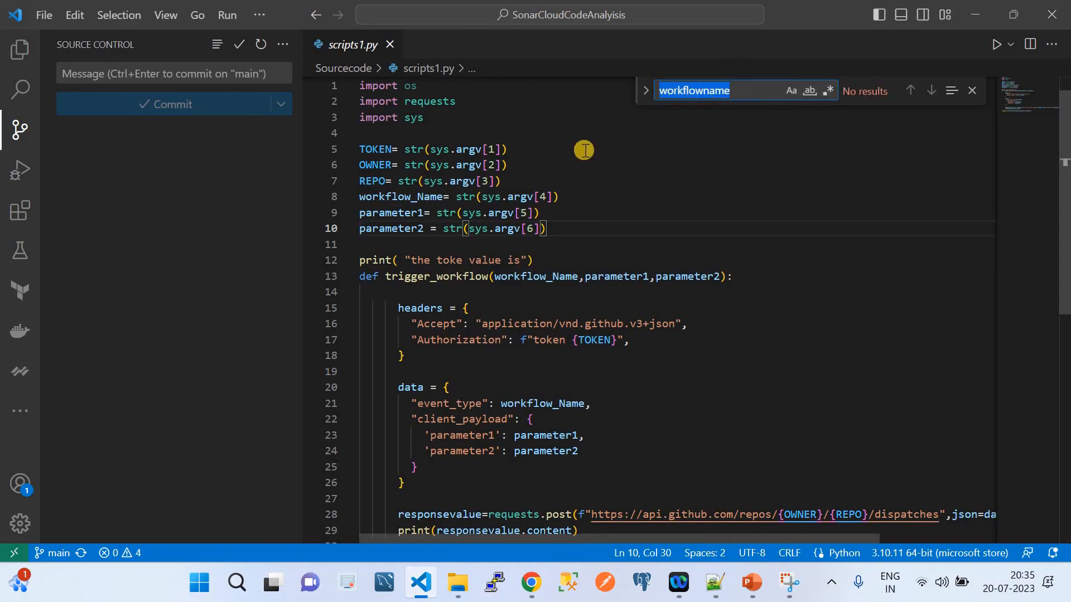
click(643, 92)
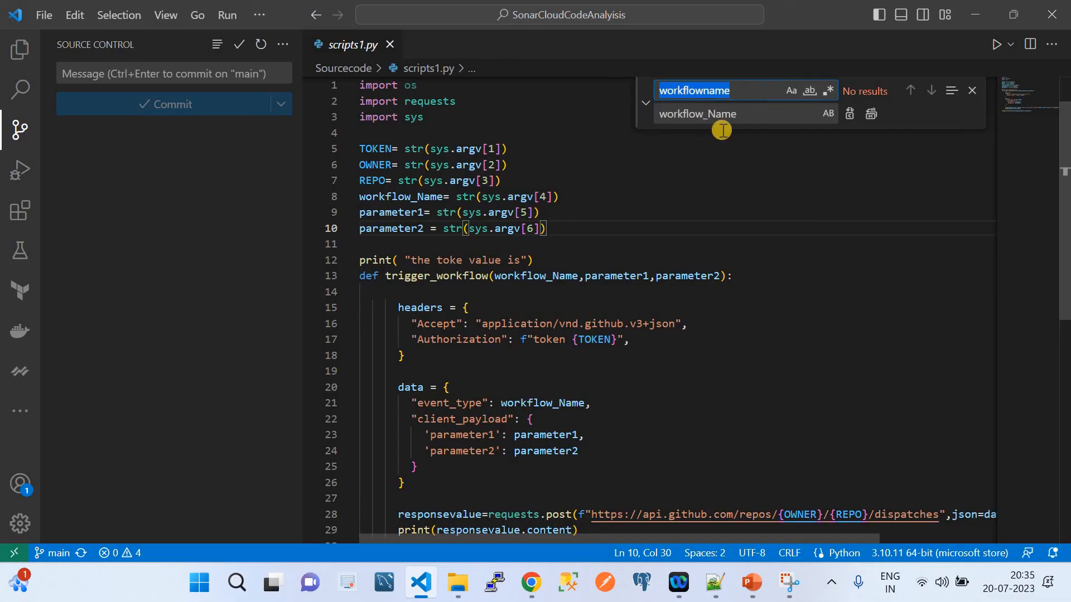
double_click(702, 115)
key(ctrl+v)
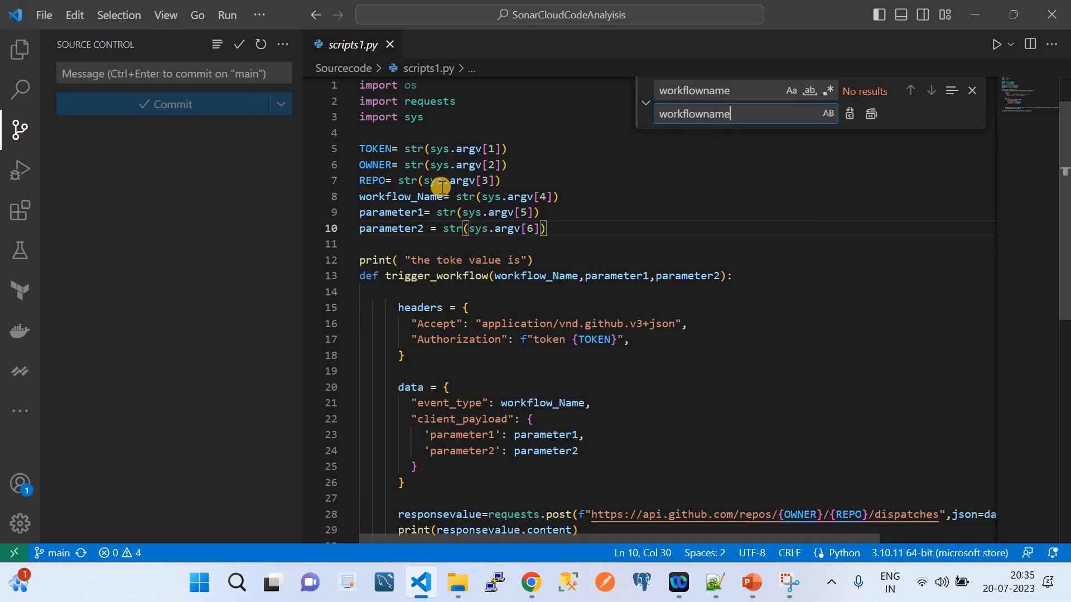
double_click(390, 196)
key(ctrl+c)
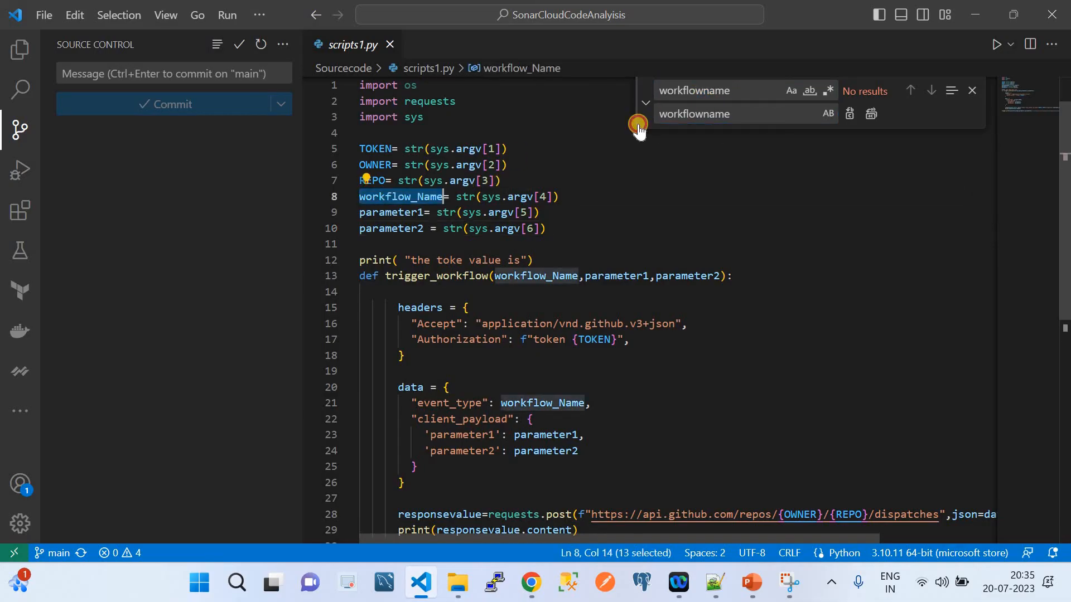
double_click(669, 97)
key(ctrl+v)
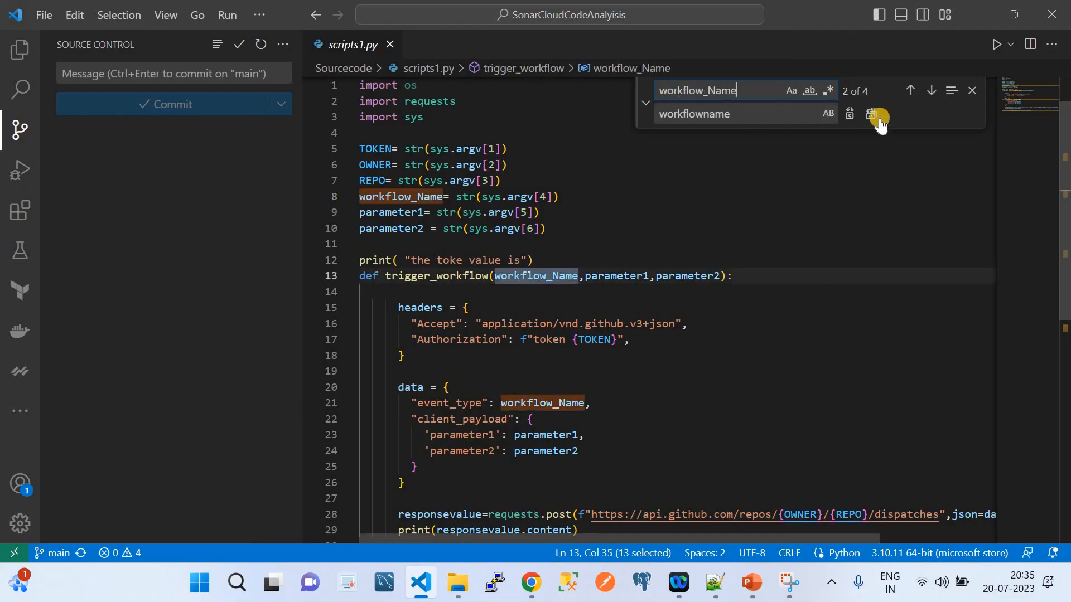
click(872, 114)
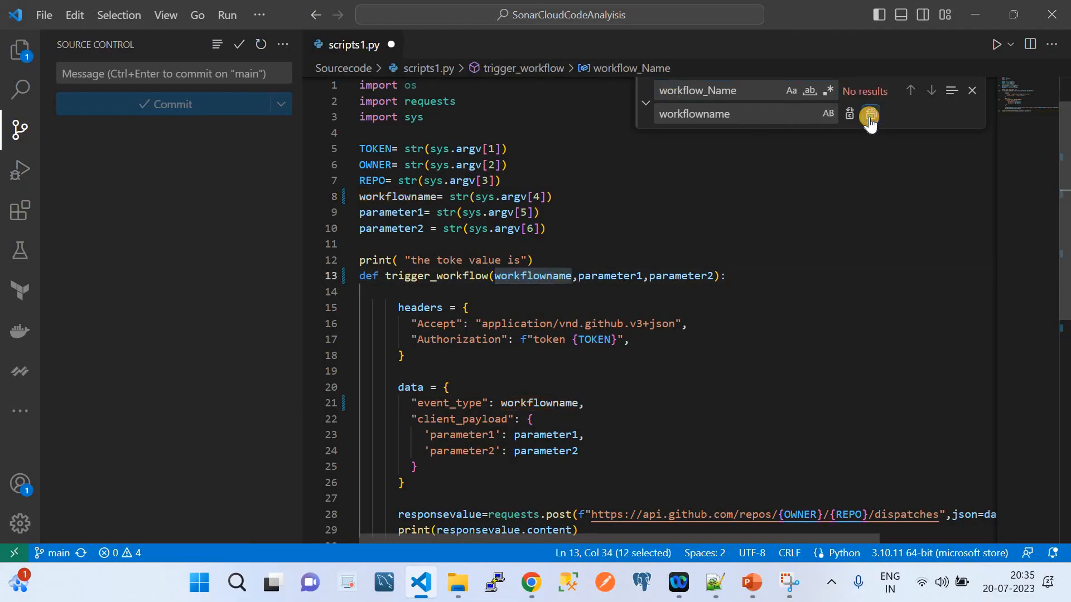
click(972, 90)
key(ctrl+s)
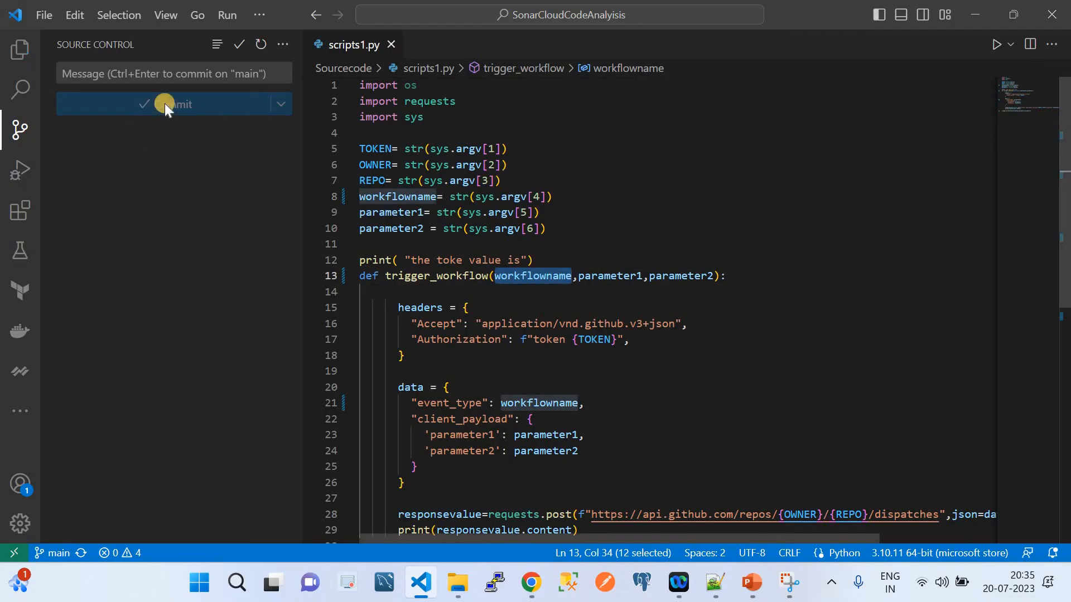
Step: Stage scripts1.py, commit it with the message "changes", and sync the commit to the remote main branch
click(22, 136)
click(22, 140)
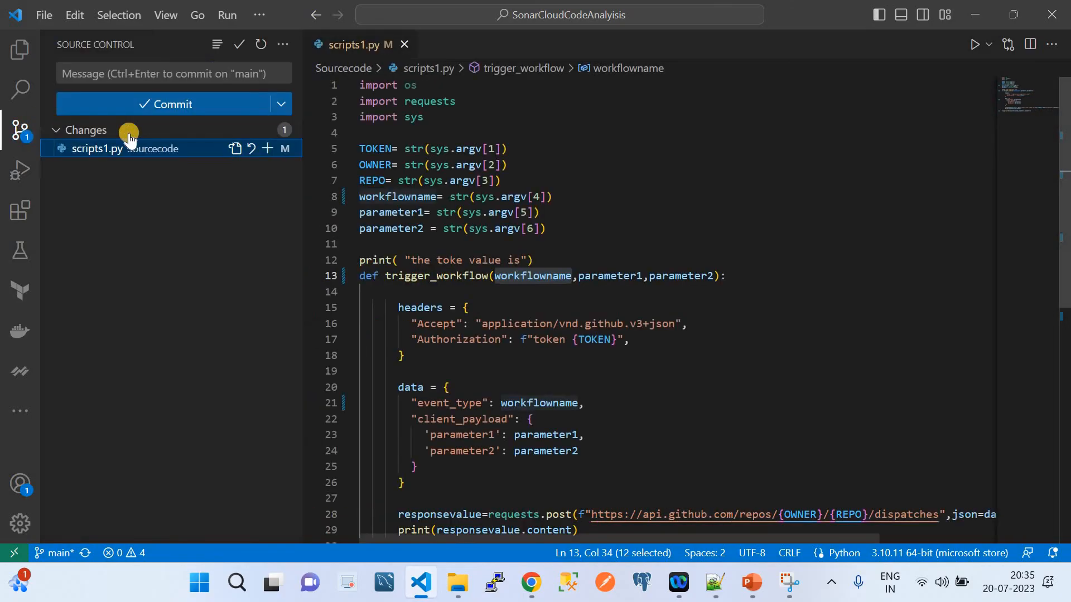
click(261, 148)
click(130, 75)
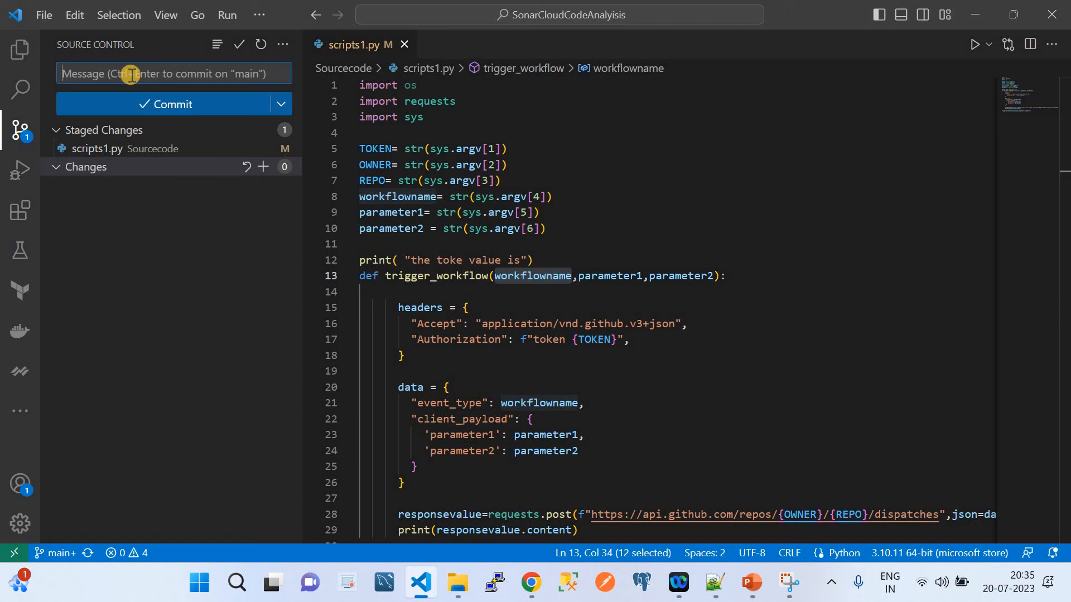
text(changed)
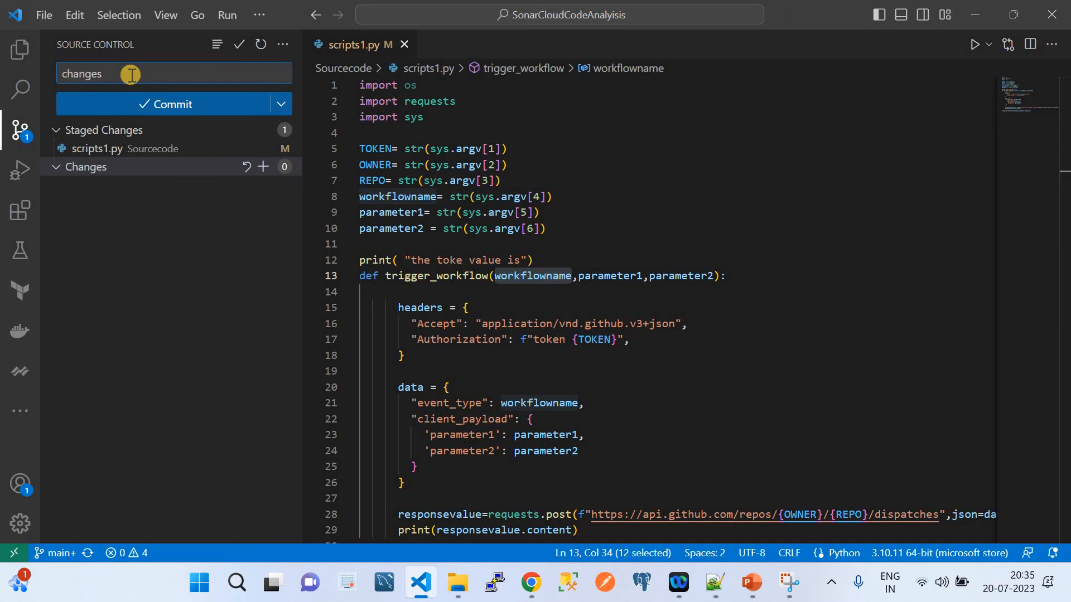
click(158, 104)
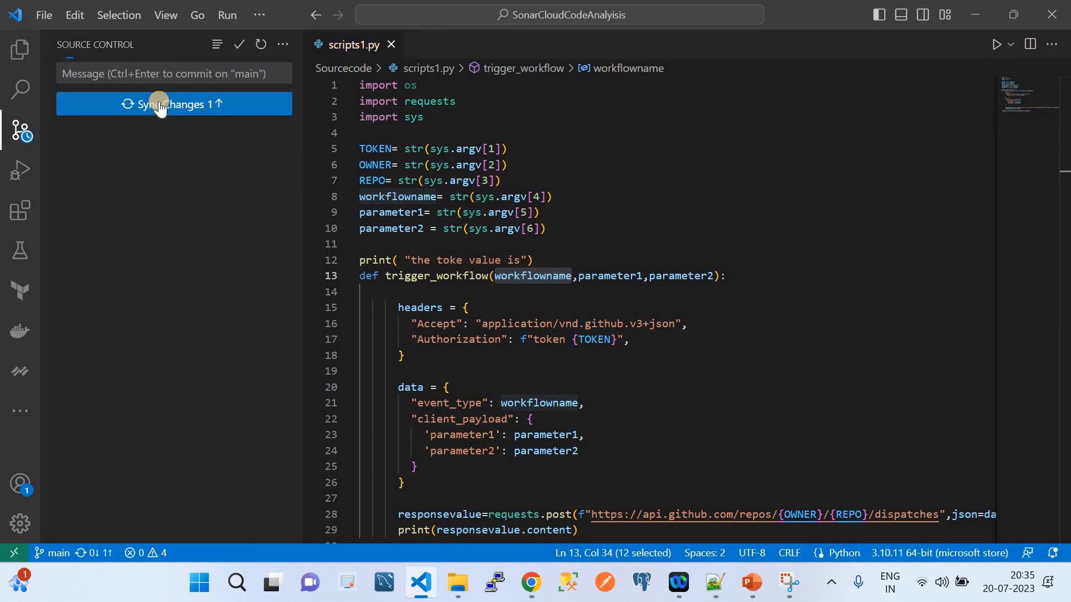
click(159, 104)
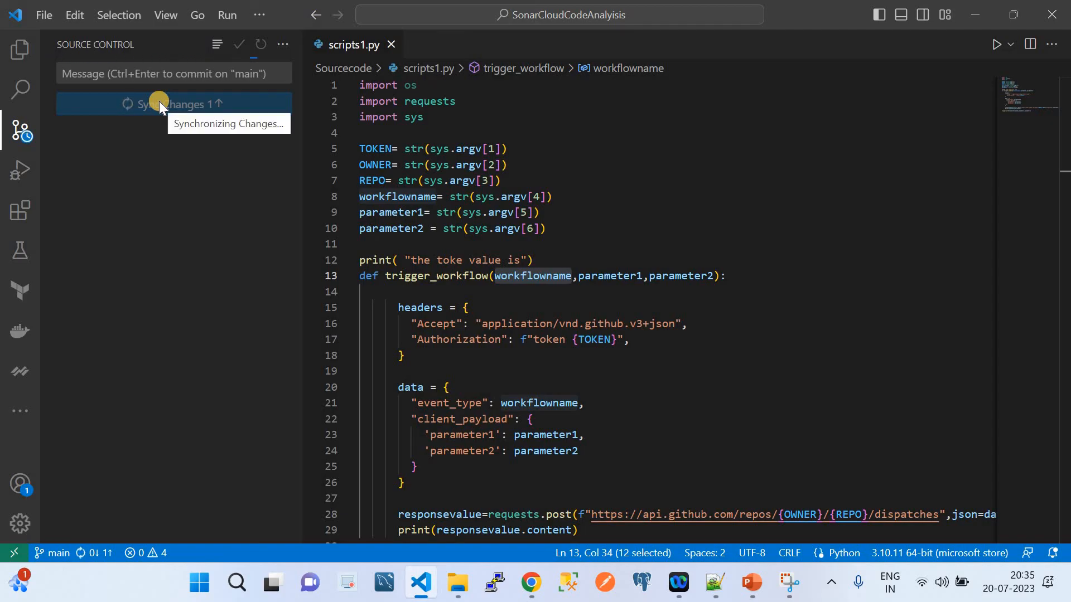
Step: In Chrome, start a new run of the sonar_cloud_scan_github_actions workflow on GitHub and refresh its run list
click(532, 583)
click(306, 12)
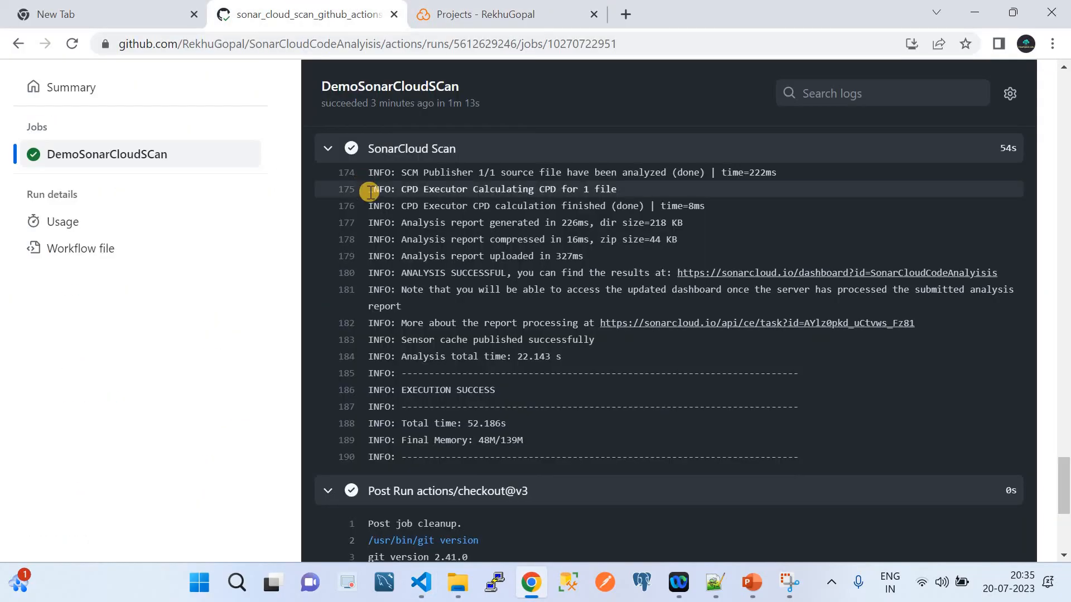
scroll(370, 192, up, 20)
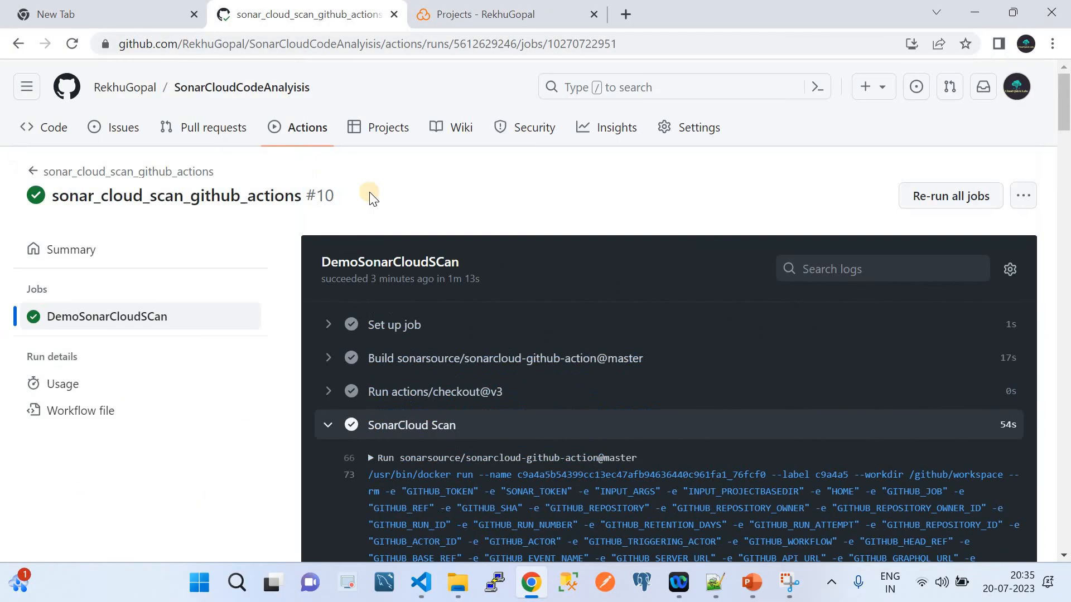
click(303, 134)
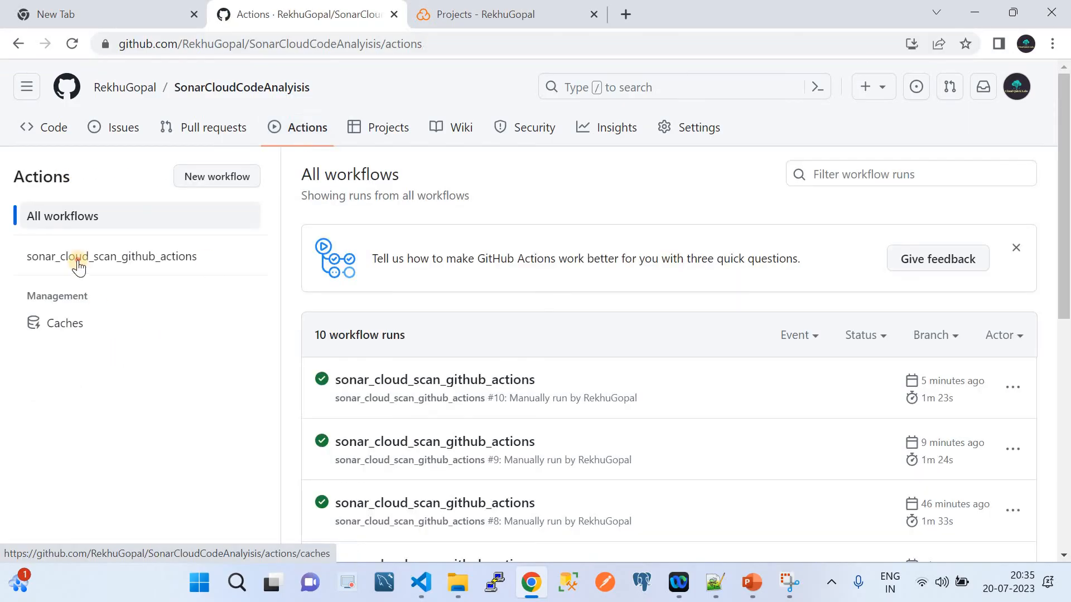
click(78, 266)
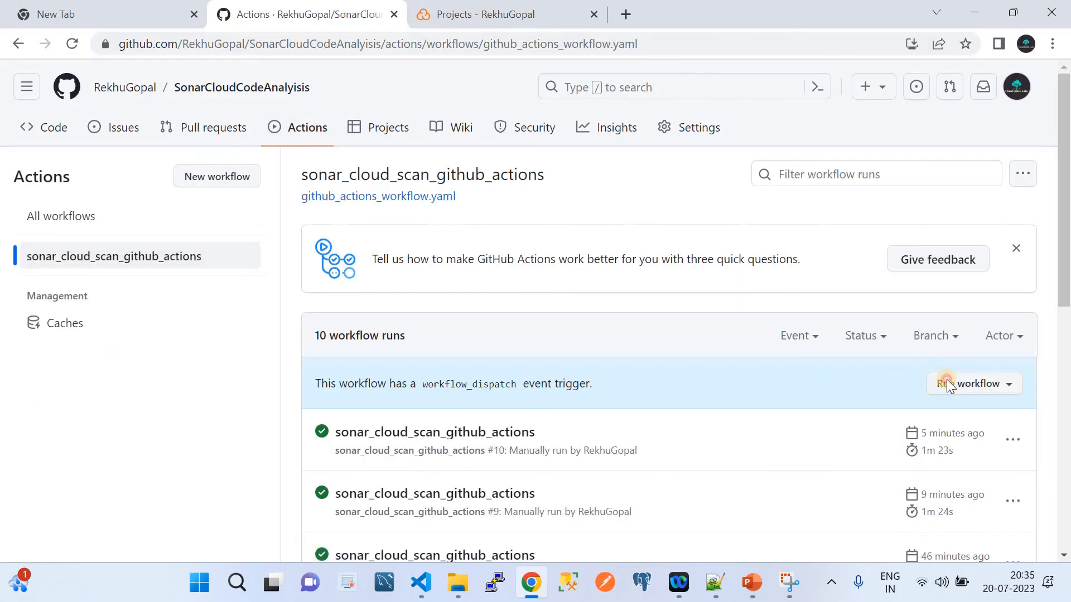
click(946, 384)
click(813, 487)
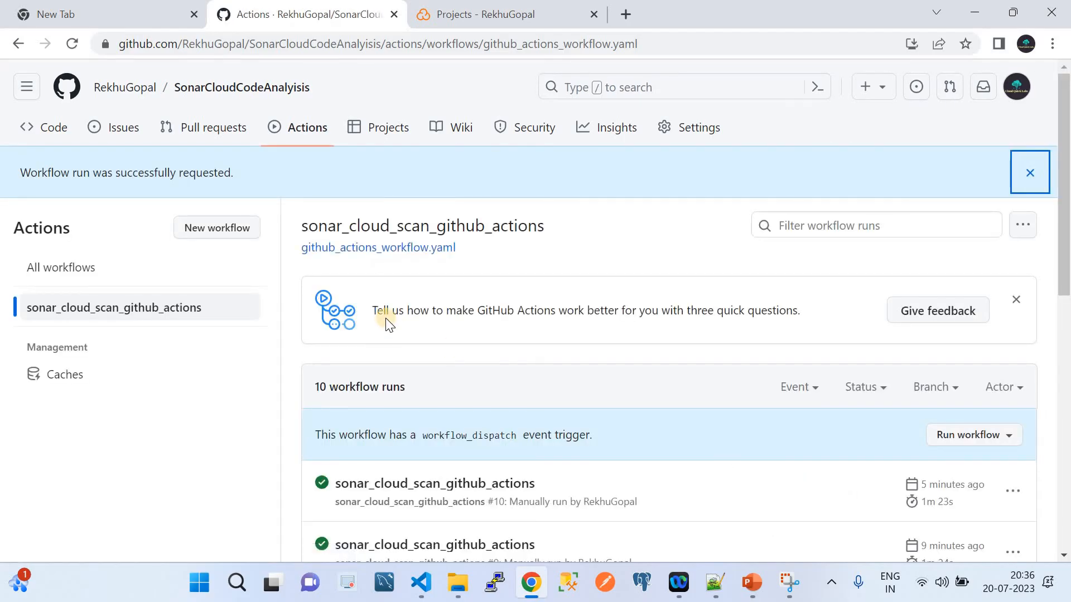
click(74, 38)
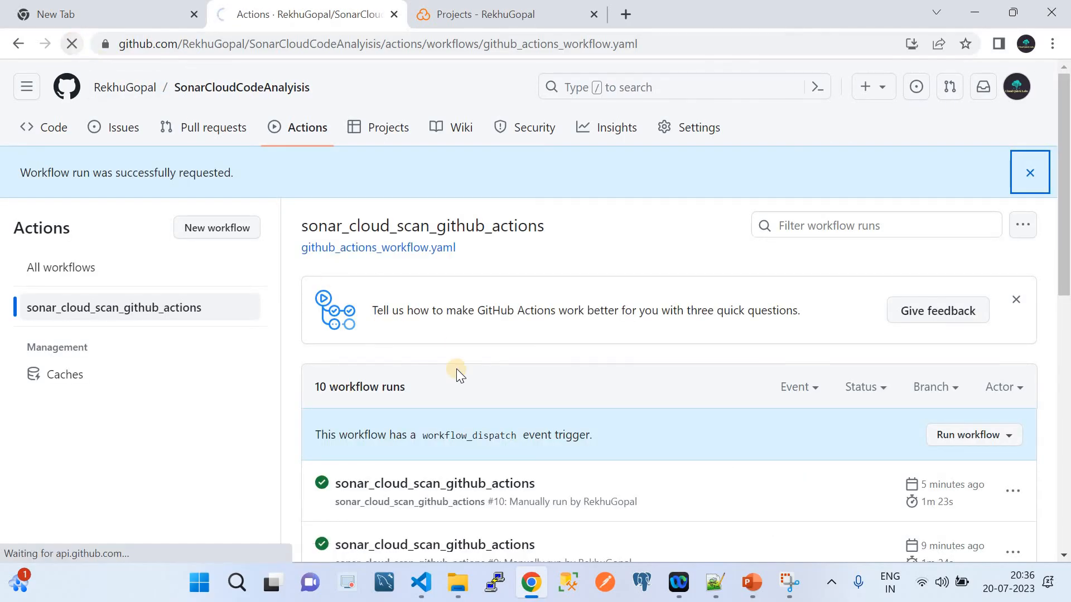
Step: Check the code smell figure in the SonarCloud project list, and open workflow run #11 on GitHub
click(547, 11)
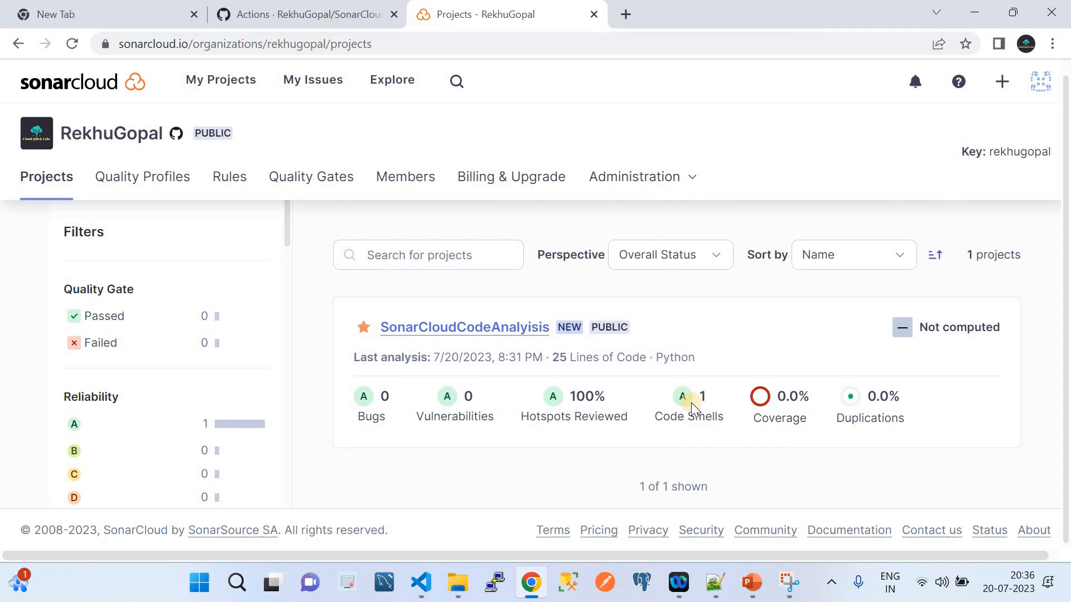
click(309, 12)
click(413, 436)
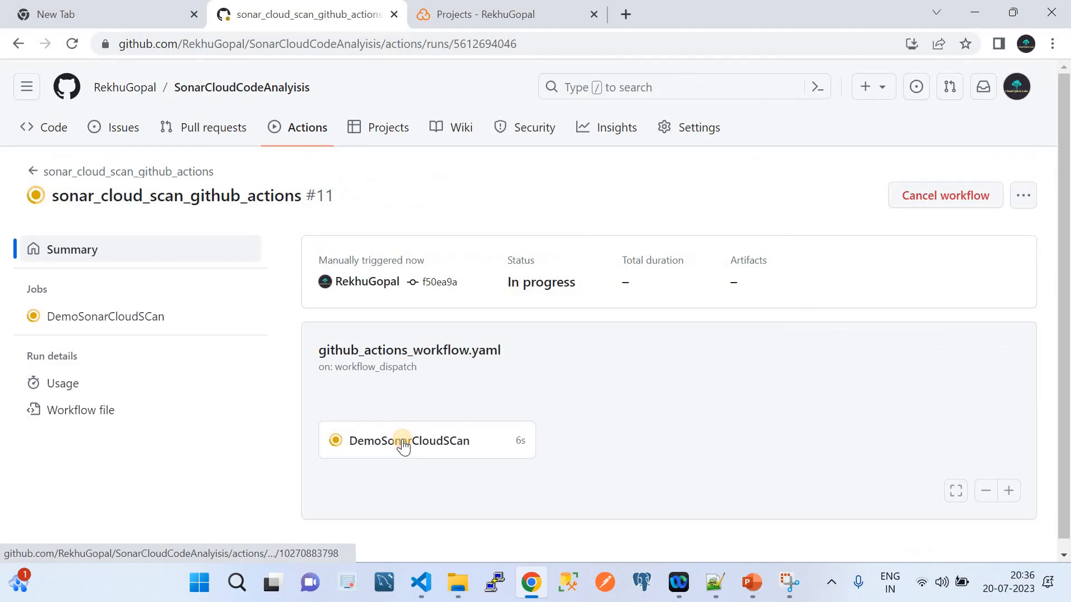
Step: Open the DemoSonarCloudSCan job of run #11 and follow the SonarCloud Scan log, reloading the job page to check progress
click(402, 441)
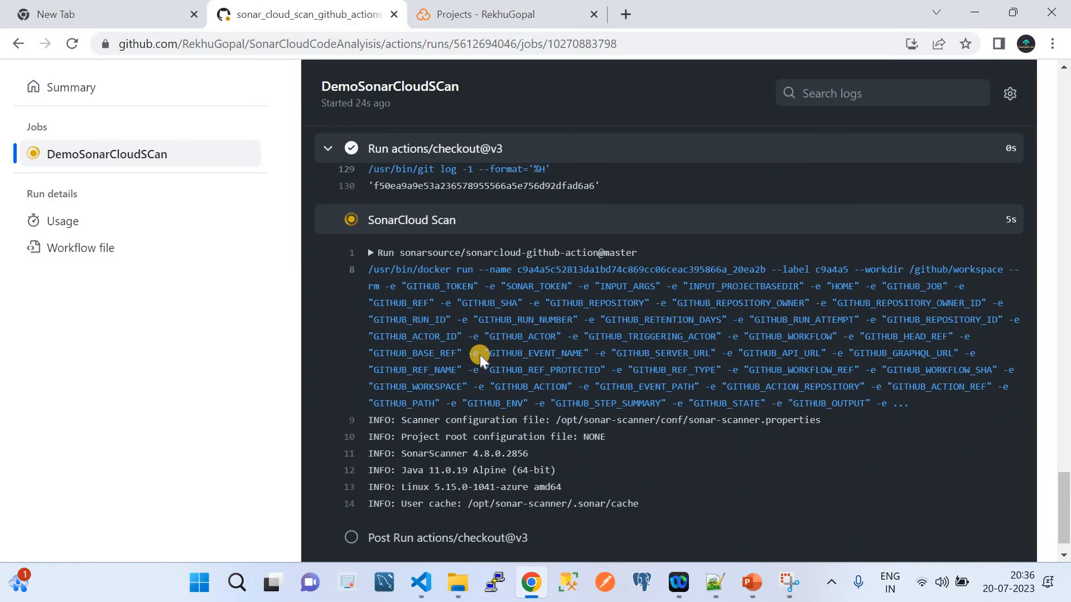
click(483, 10)
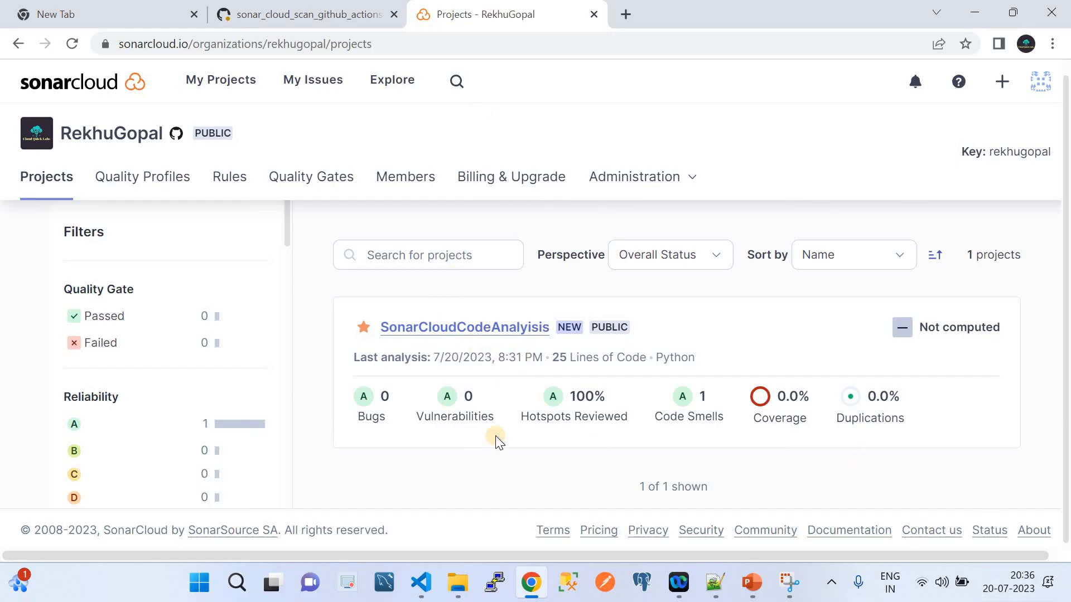
click(305, 7)
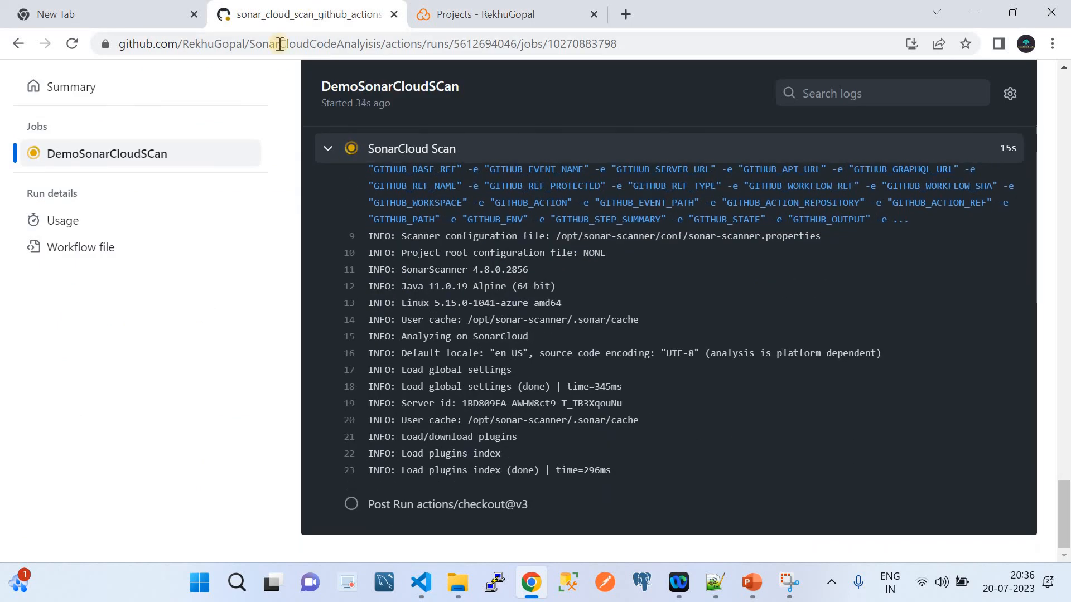
click(70, 44)
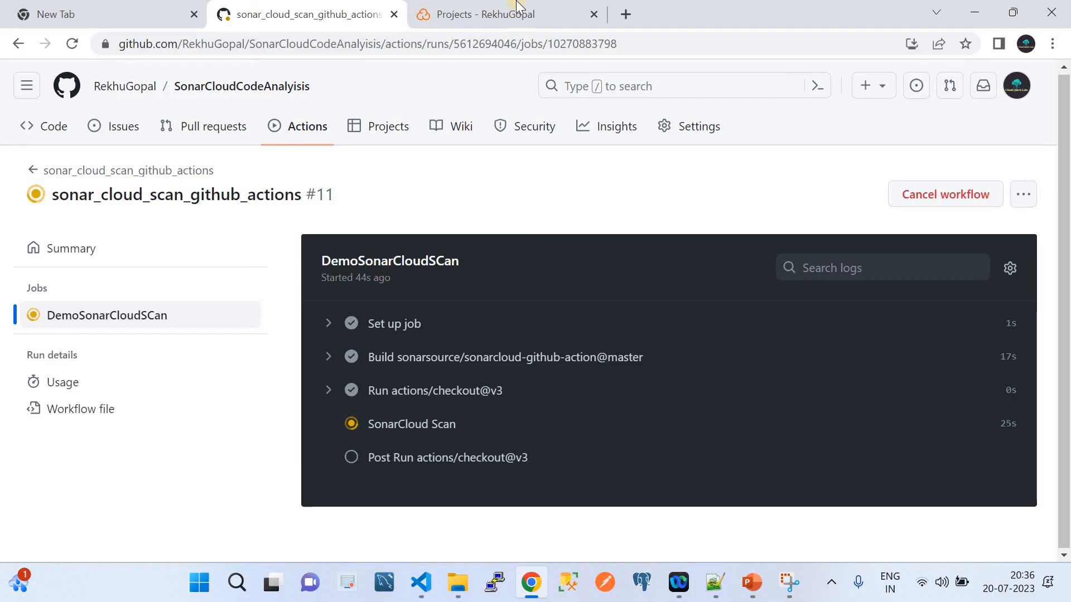
Step: Examine the SonarCloud organization's rules and their language, type and other filter categories, and return to the project list
click(496, 15)
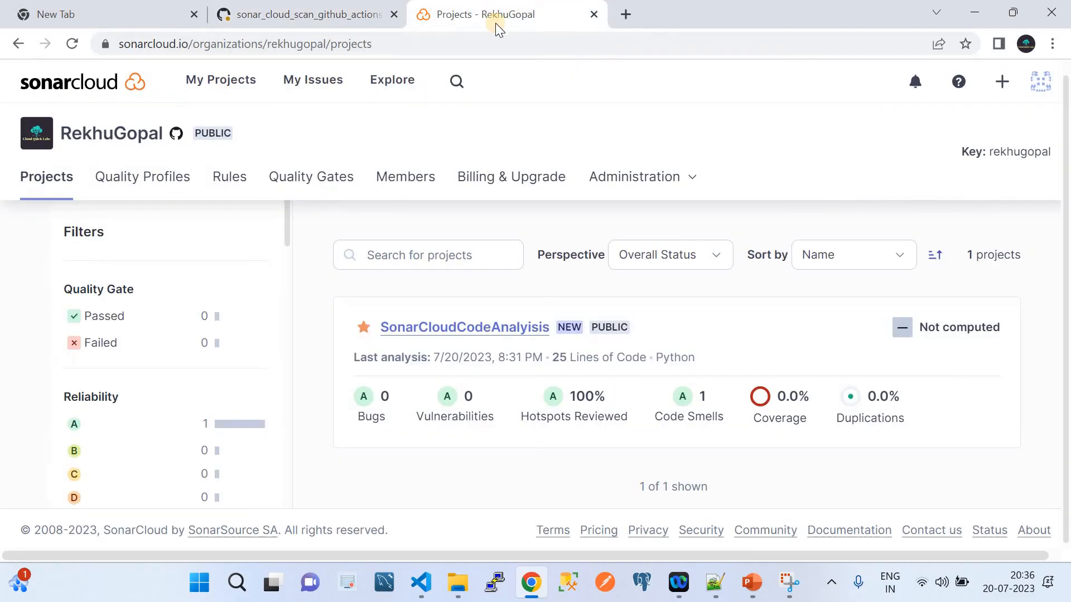
click(227, 189)
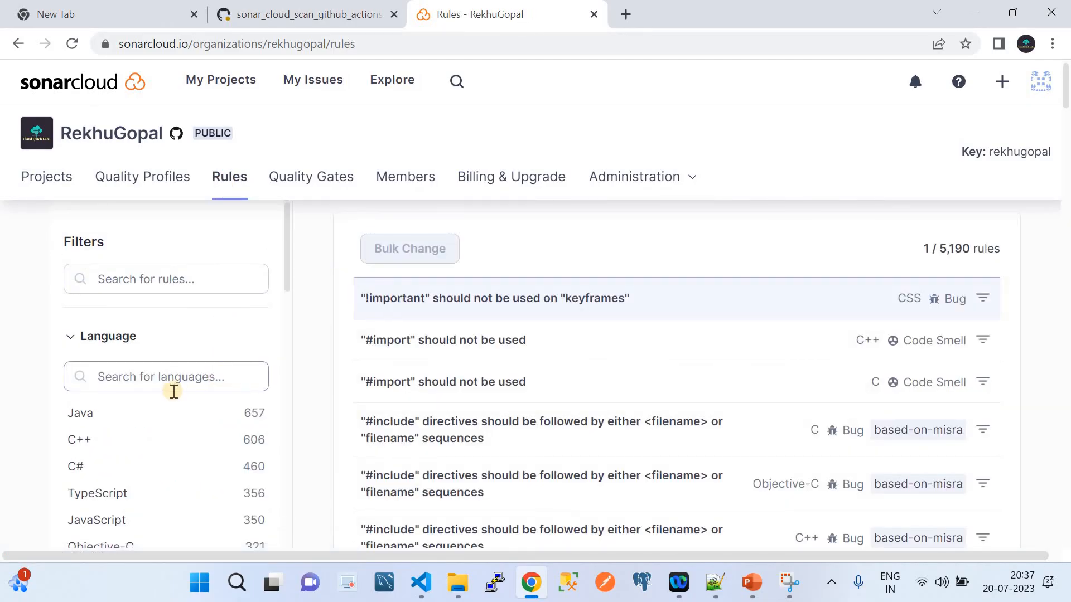
scroll(126, 440, down, 8)
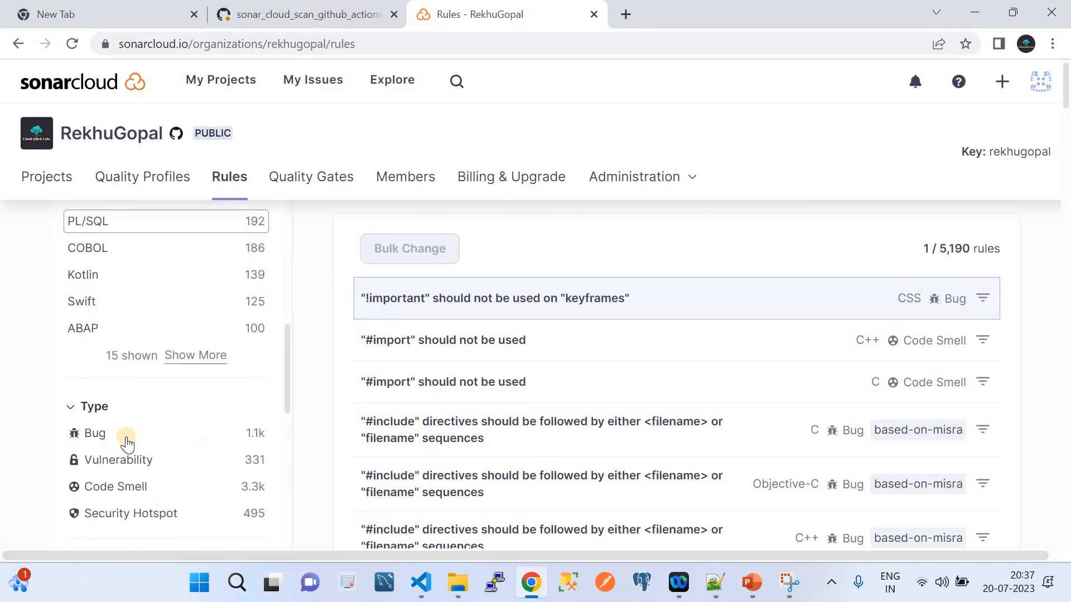
scroll(126, 441, down, 2)
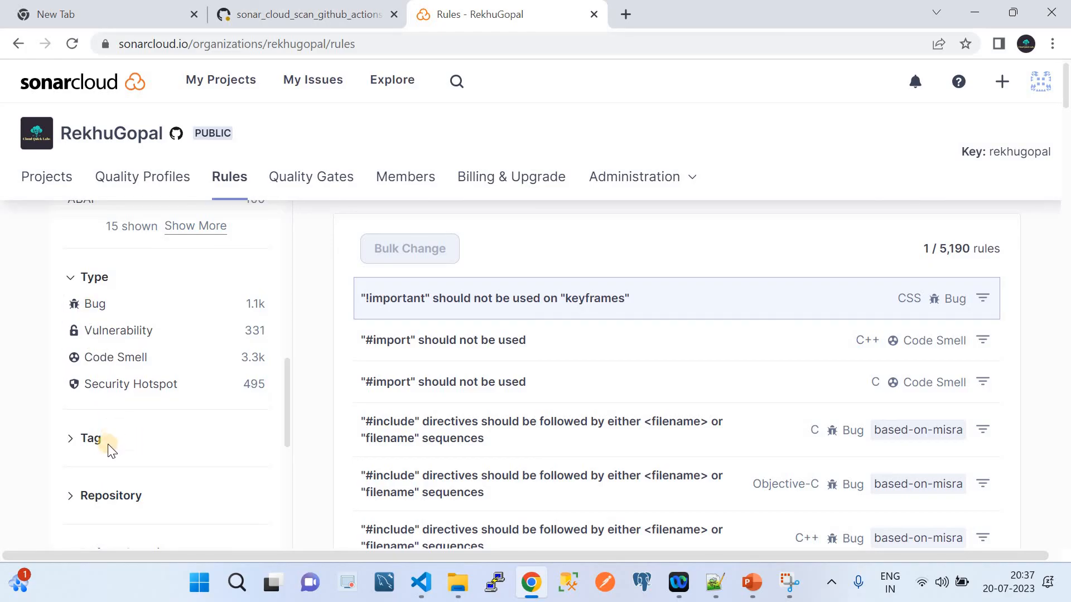
scroll(119, 474, down, 7)
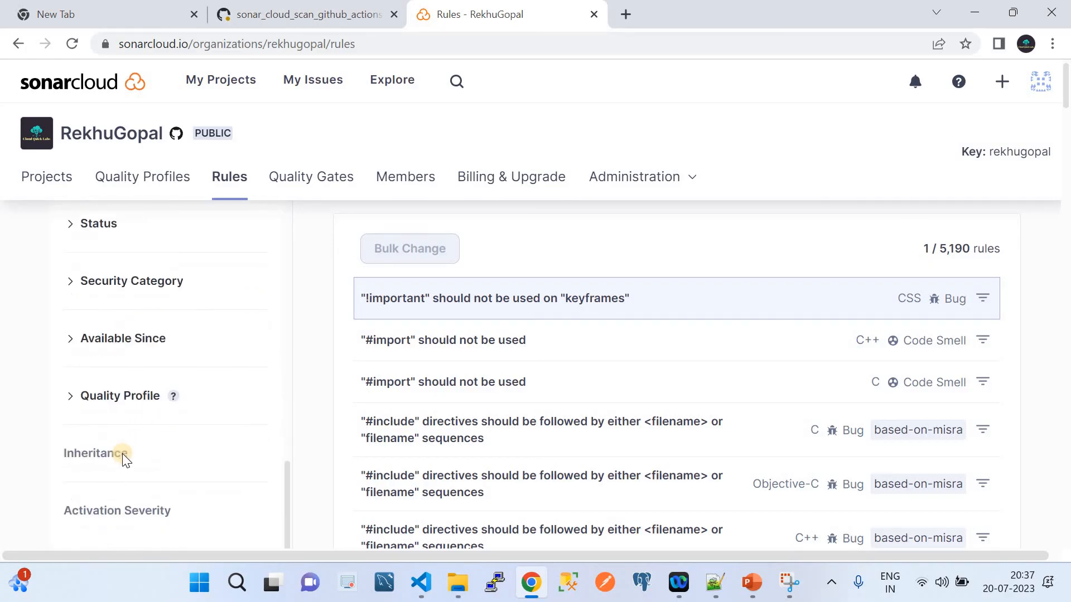
click(35, 184)
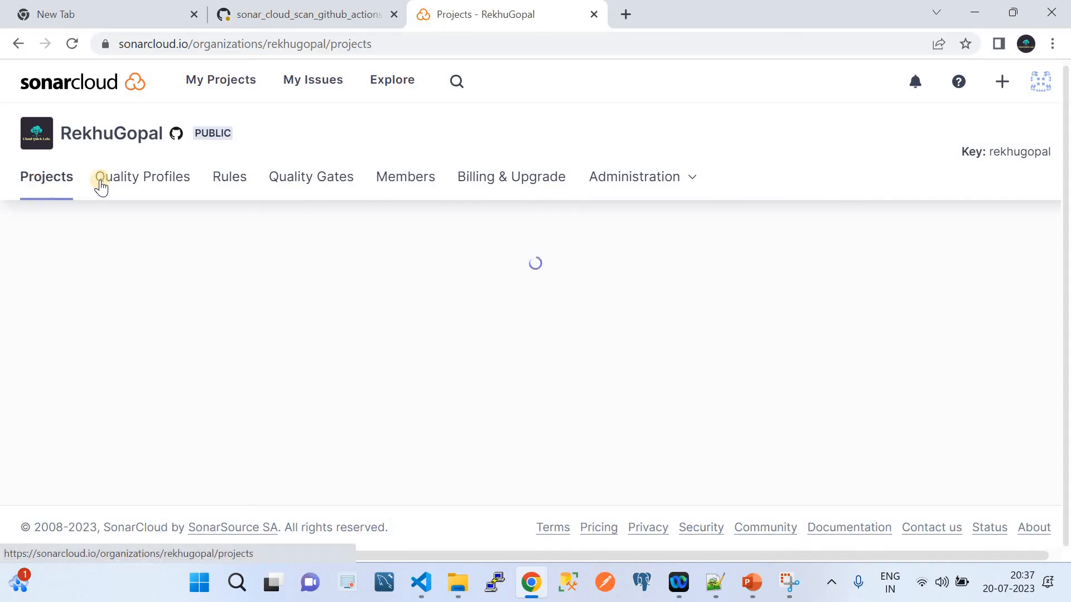
Step: Look through the organization's Quality Gates, Members, and Billing & Upgrade pages, and return to the project list
click(328, 185)
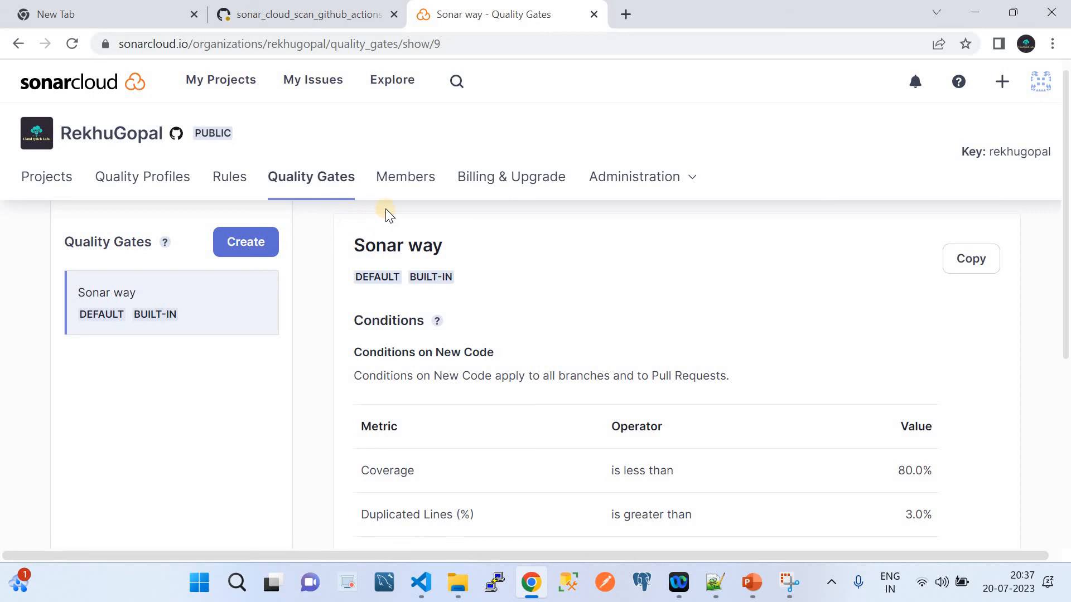
click(398, 201)
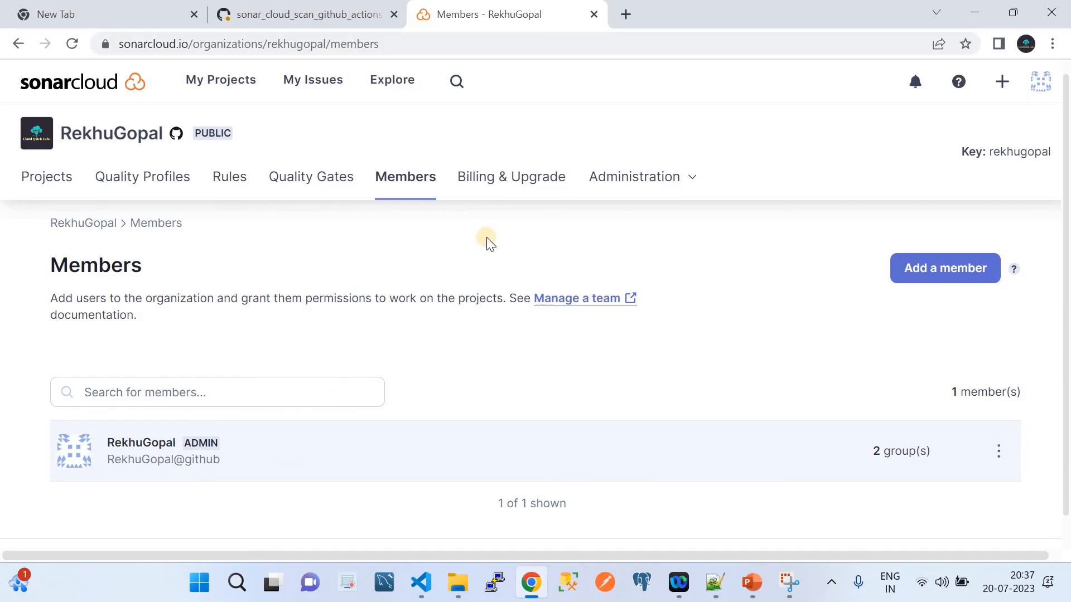
click(471, 176)
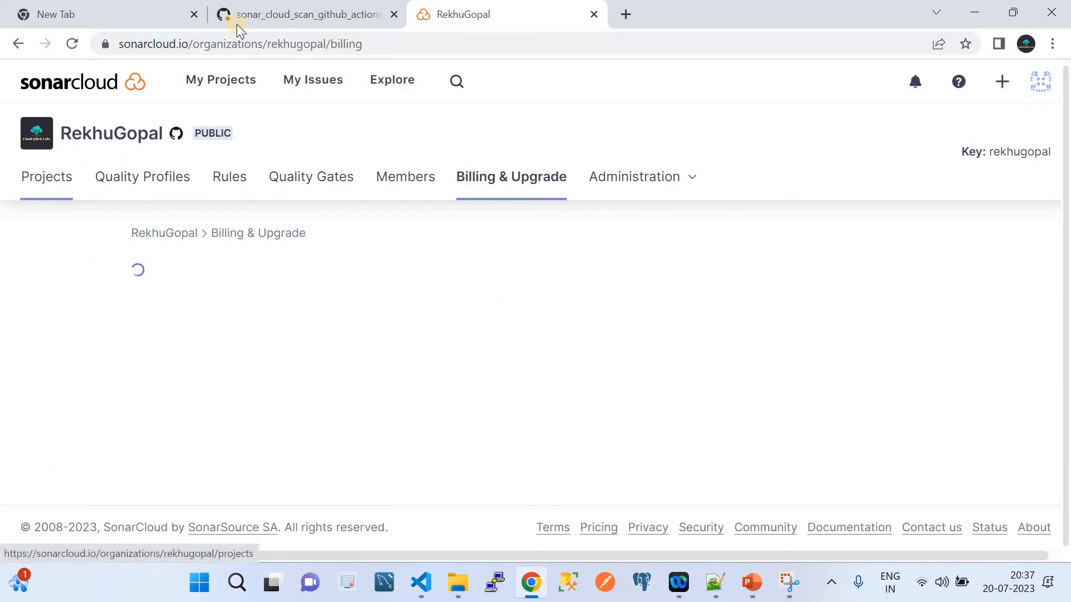
click(48, 176)
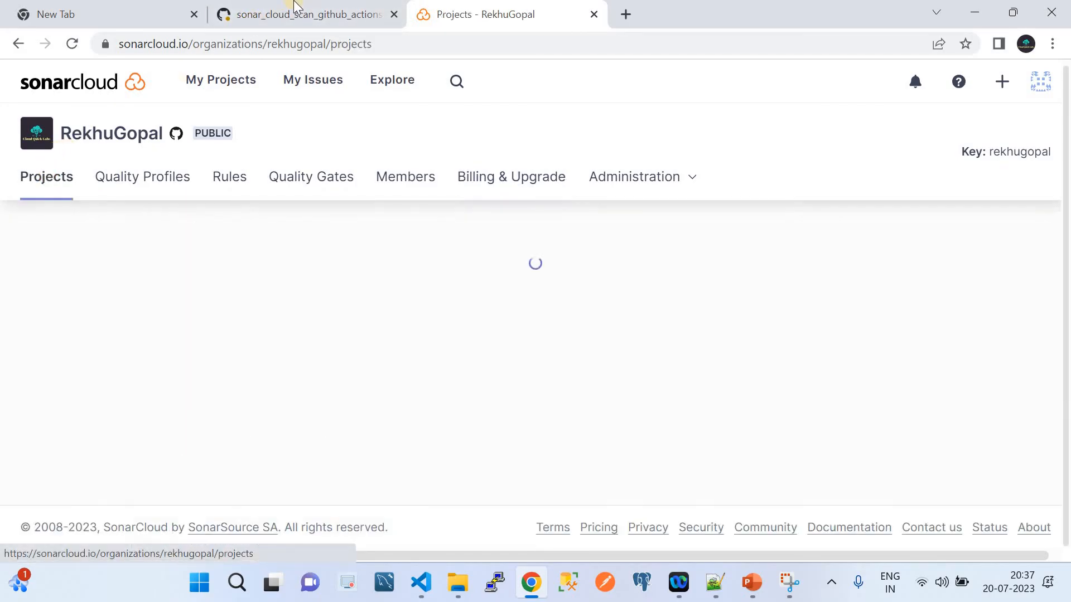
Step: Check the DemoSonarCloudSCan job's status on GitHub and reload the SonarCloud project list to check the code smell figure
click(290, 10)
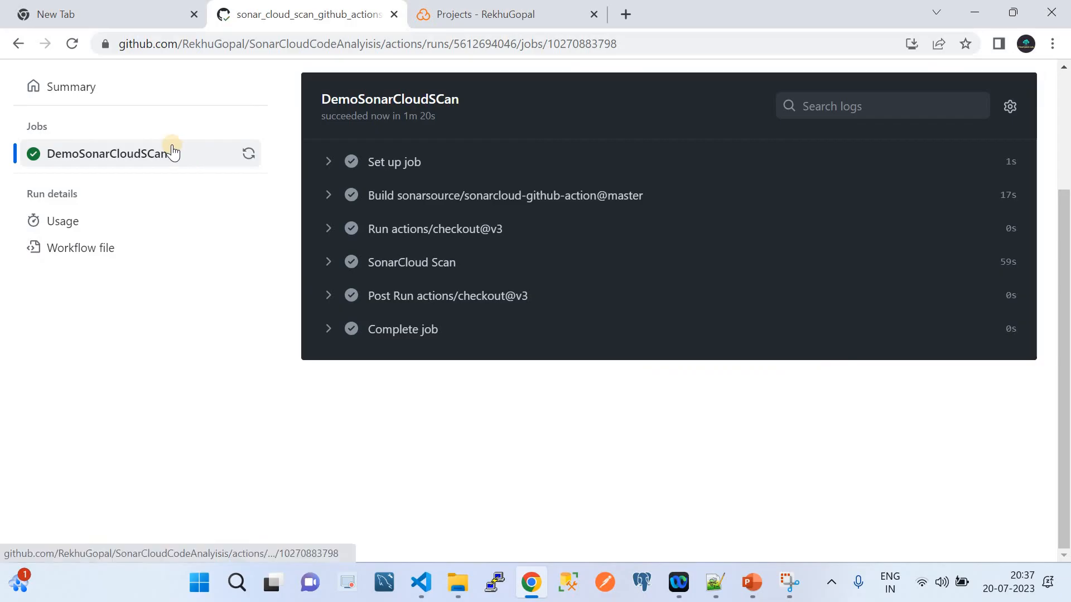
click(512, 10)
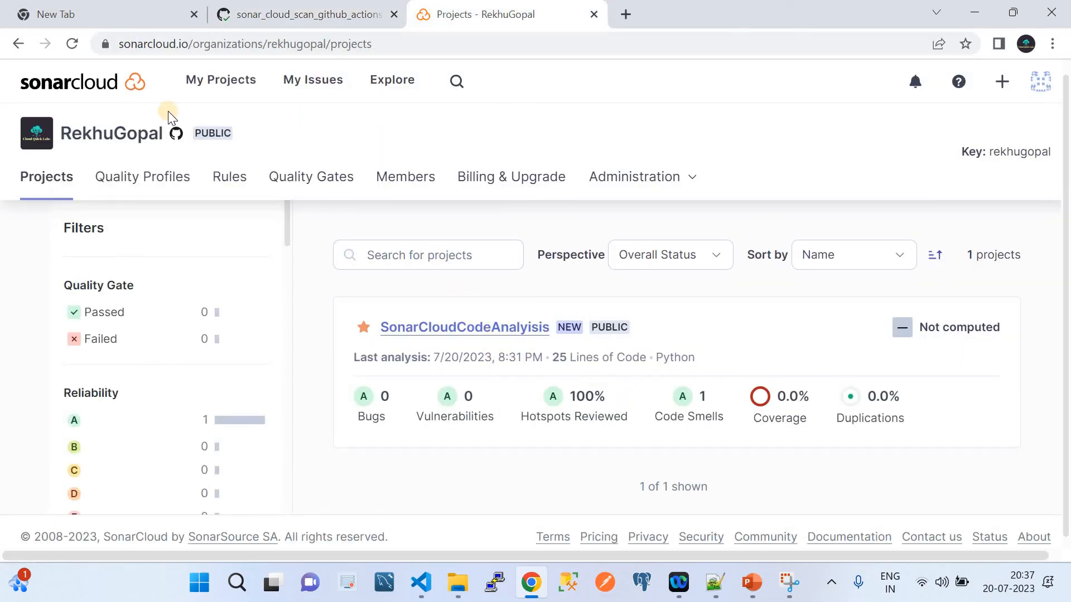
click(73, 44)
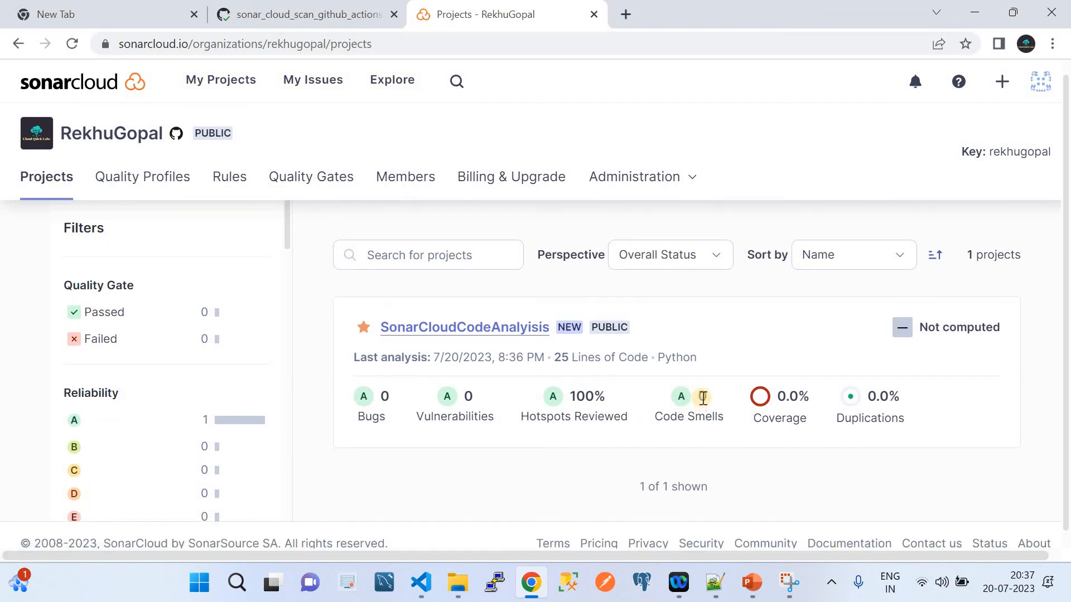
Step: Review the main branch findings in the SonarCloudCodeAnalyisis project overview, and switch to the SonarCloud integration slide in PowerPoint
click(449, 324)
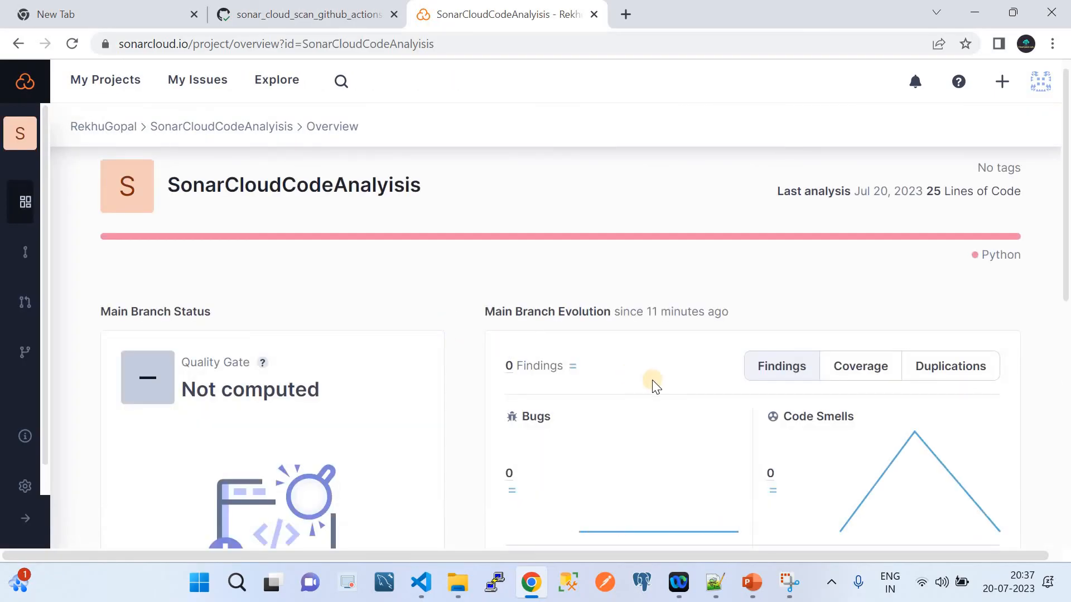
scroll(653, 384, down, 2)
scroll(654, 385, down, 1)
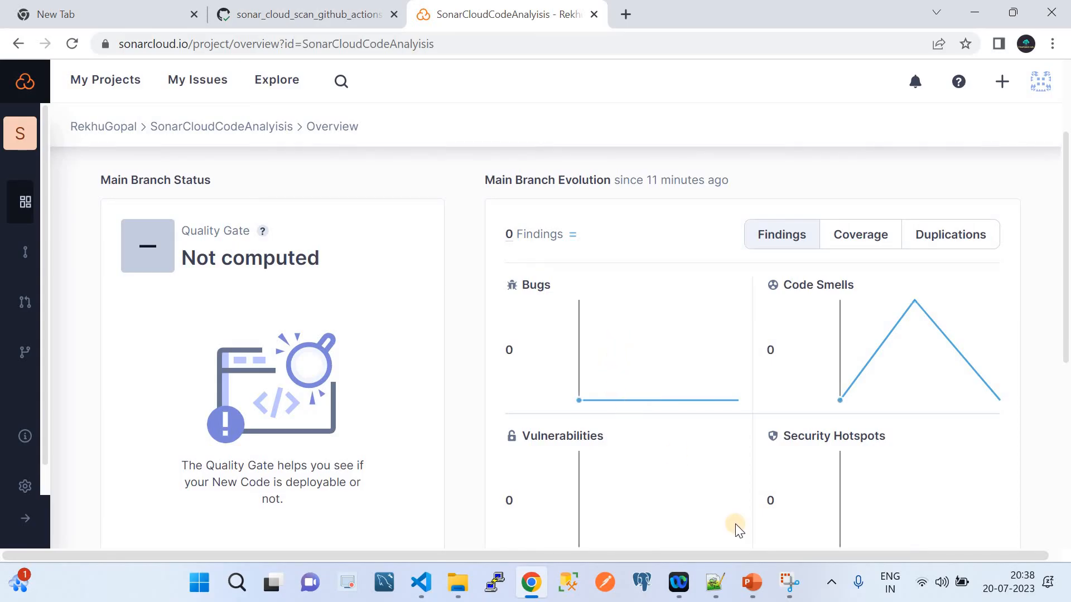
click(752, 582)
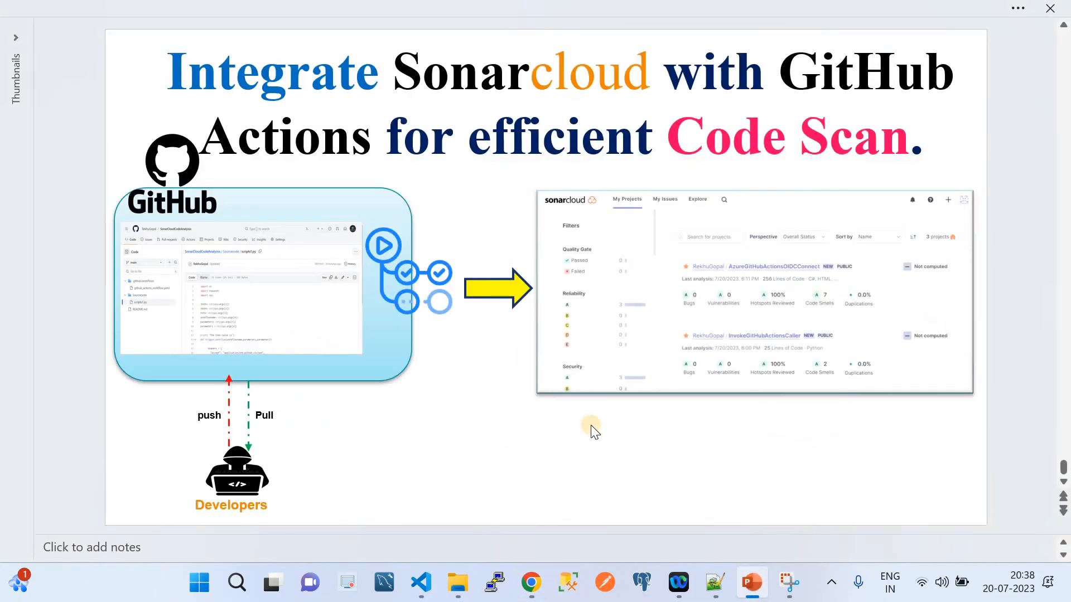